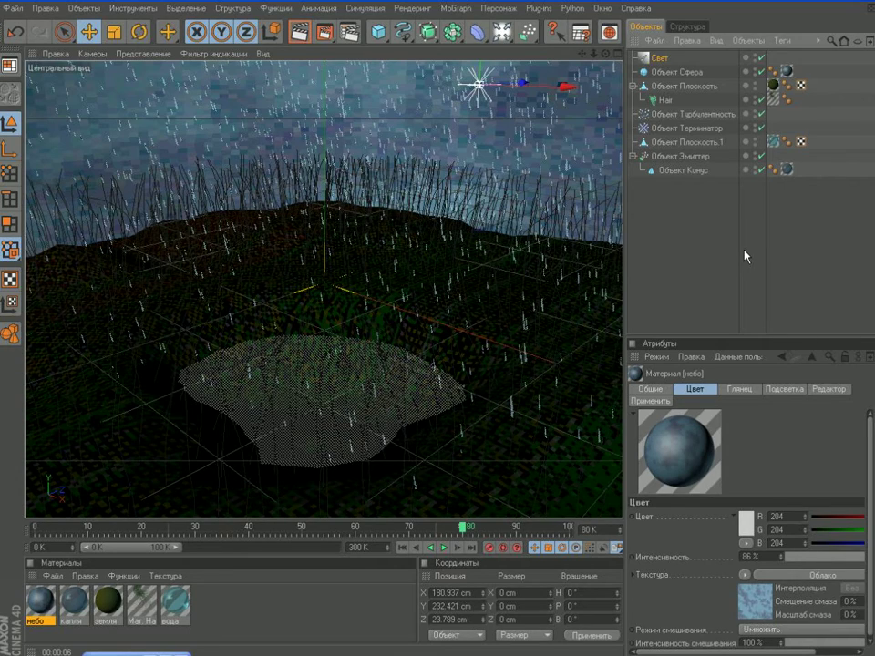
# Step: Render the finished rain scene's current view and examine its puddle plane, particle emitter and raindrop cone objects
pyautogui.click(307, 37)
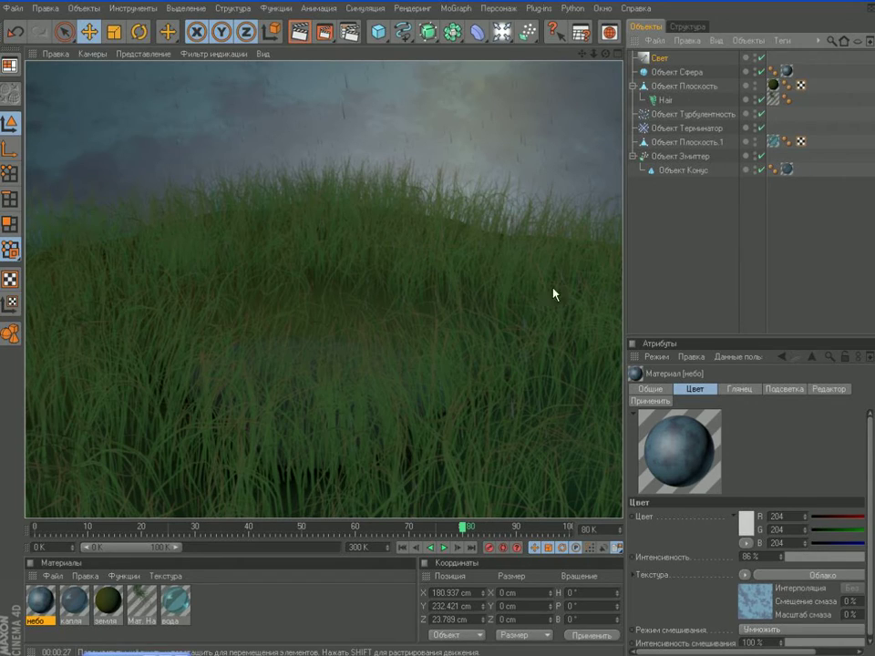
pyautogui.click(699, 144)
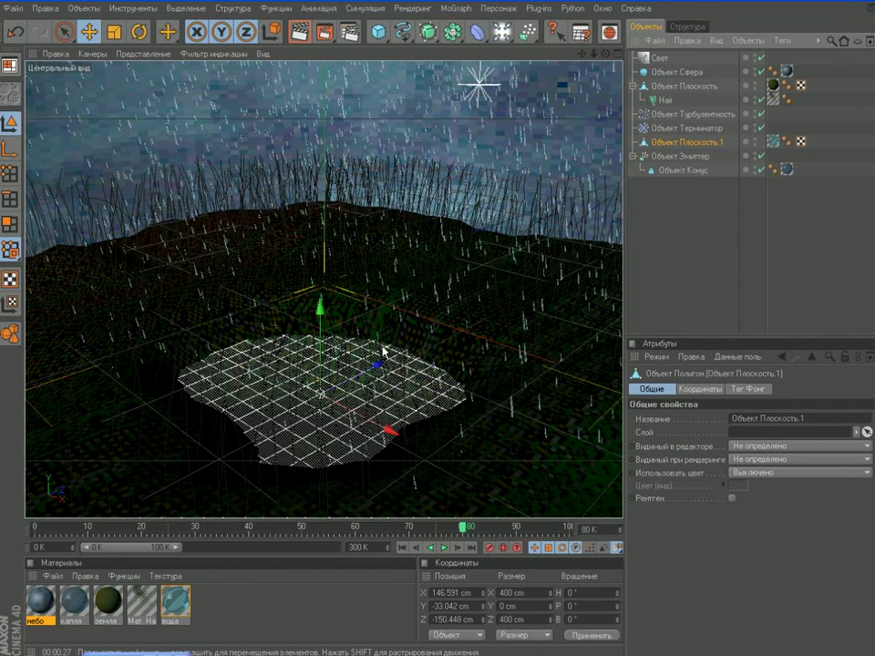
pyautogui.click(687, 159)
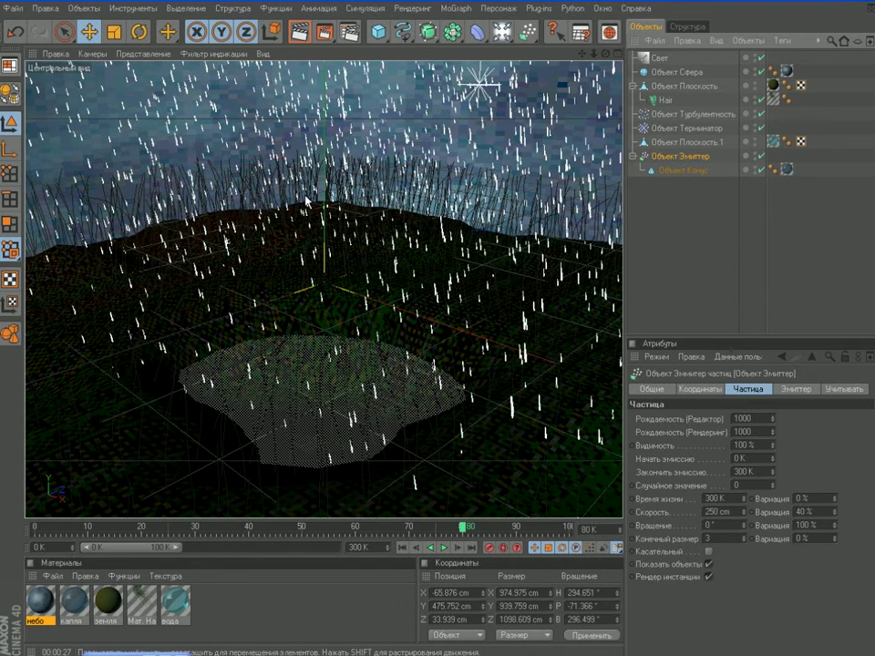
pyautogui.scroll(-5, 290, 196)
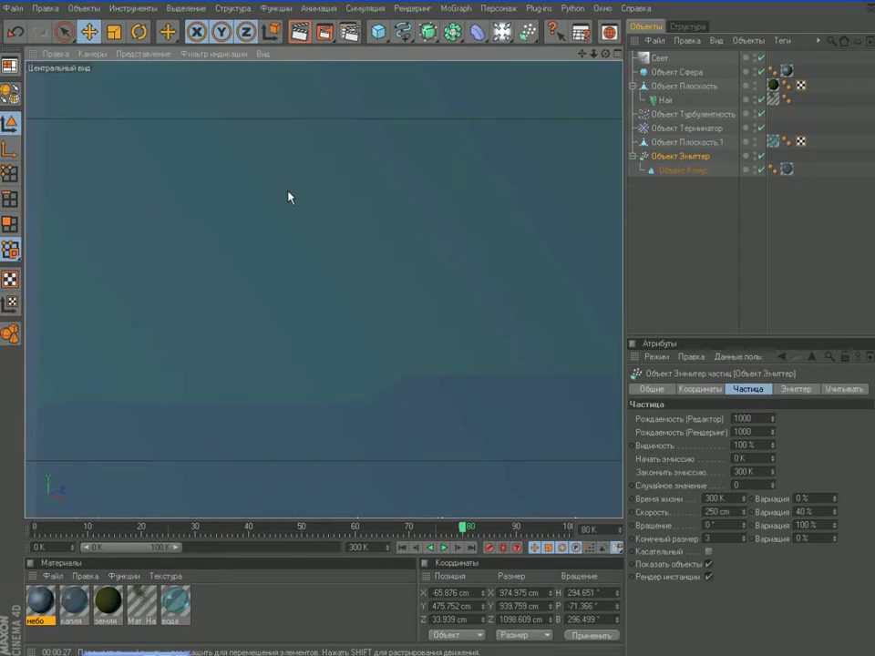
pyautogui.scroll(5, 290, 196)
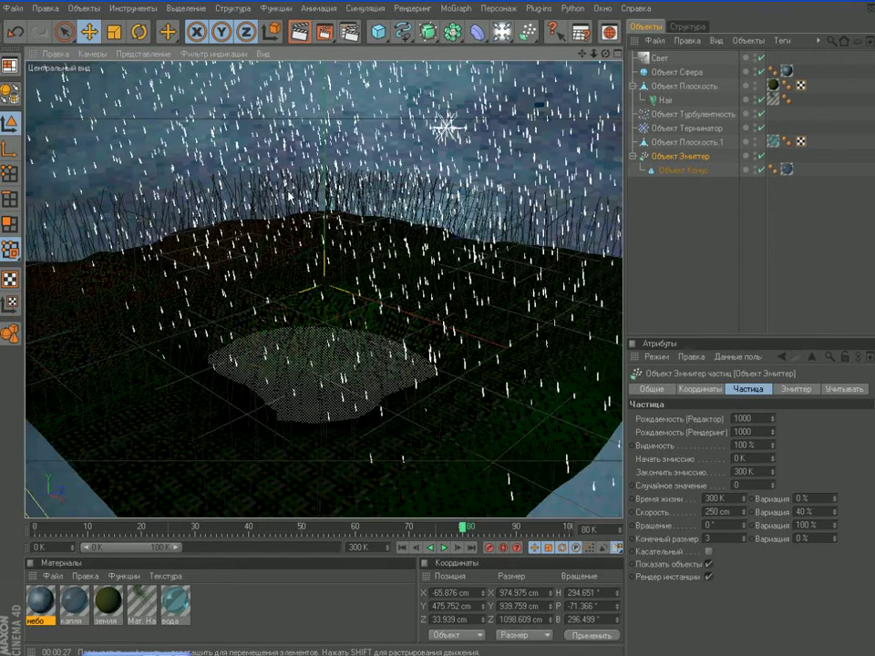
pyautogui.scroll(1, 290, 195)
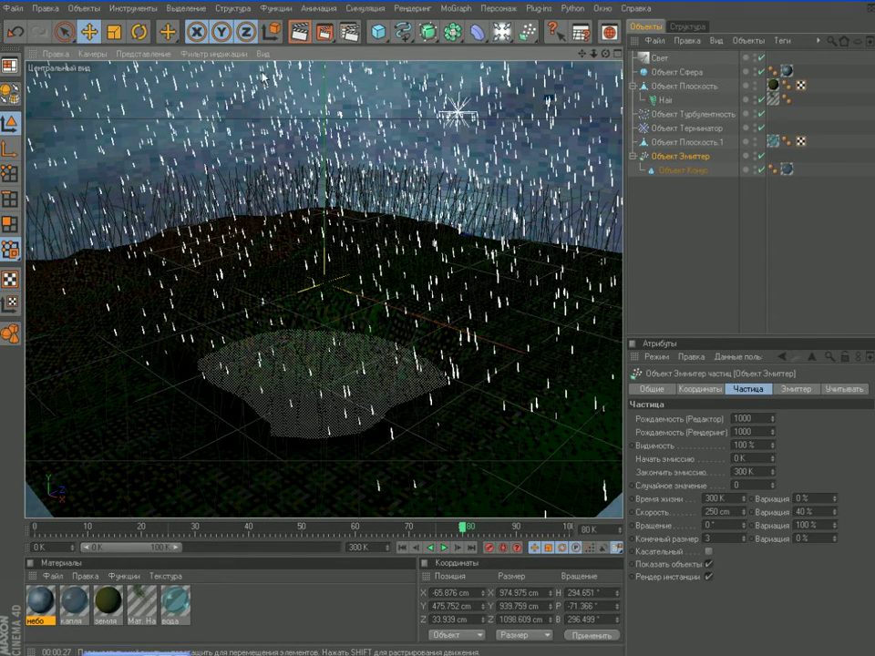
pyautogui.click(672, 173)
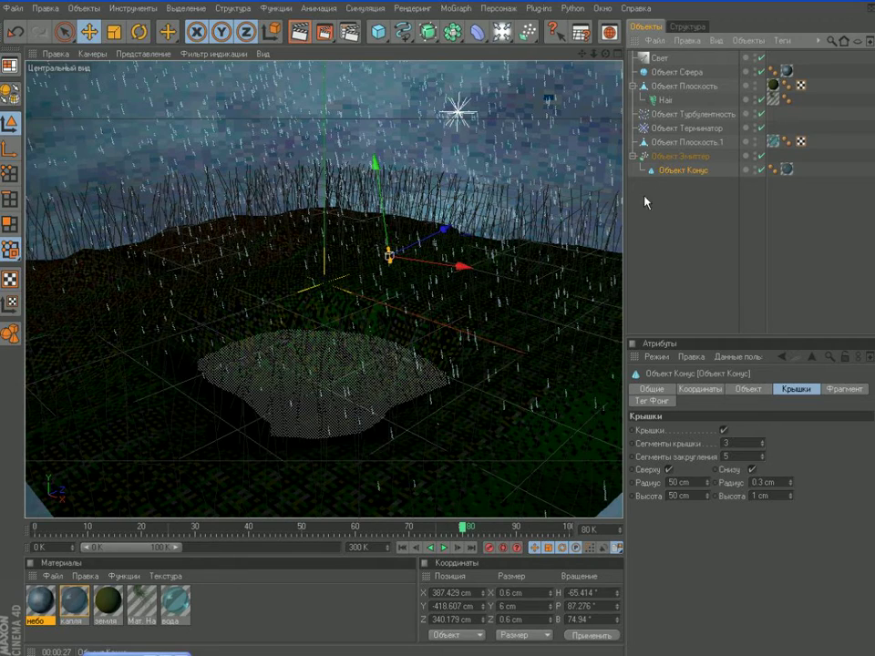
# Step: Create a new empty scene and add a Plane primitive to it
pyautogui.click(15, 10)
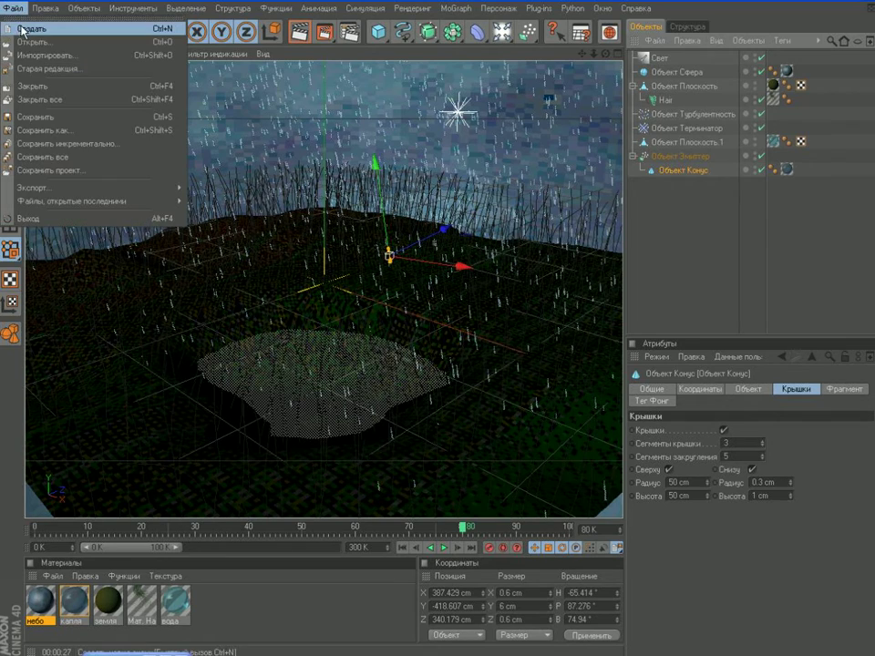
pyautogui.click(18, 29)
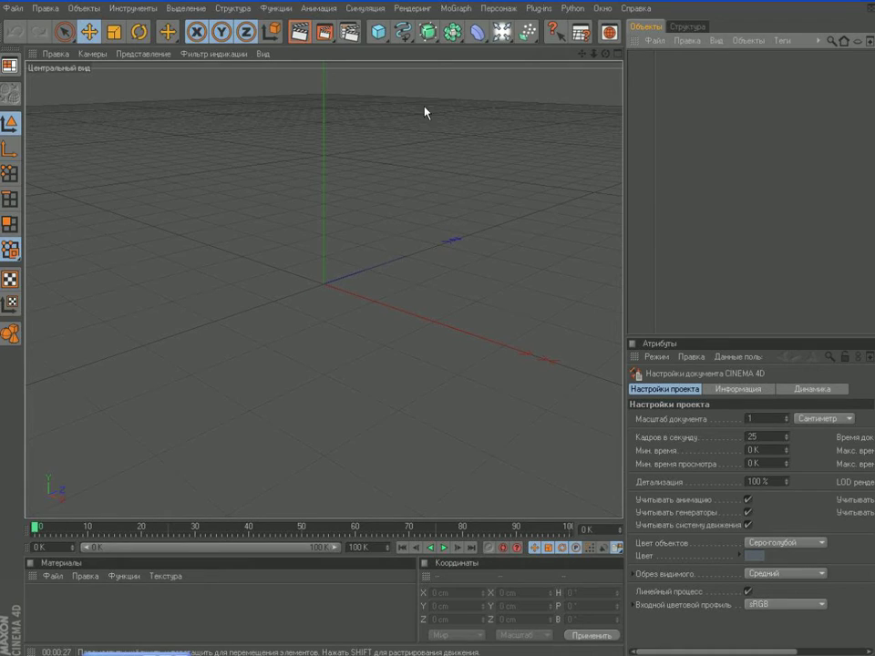
pyautogui.click(378, 32)
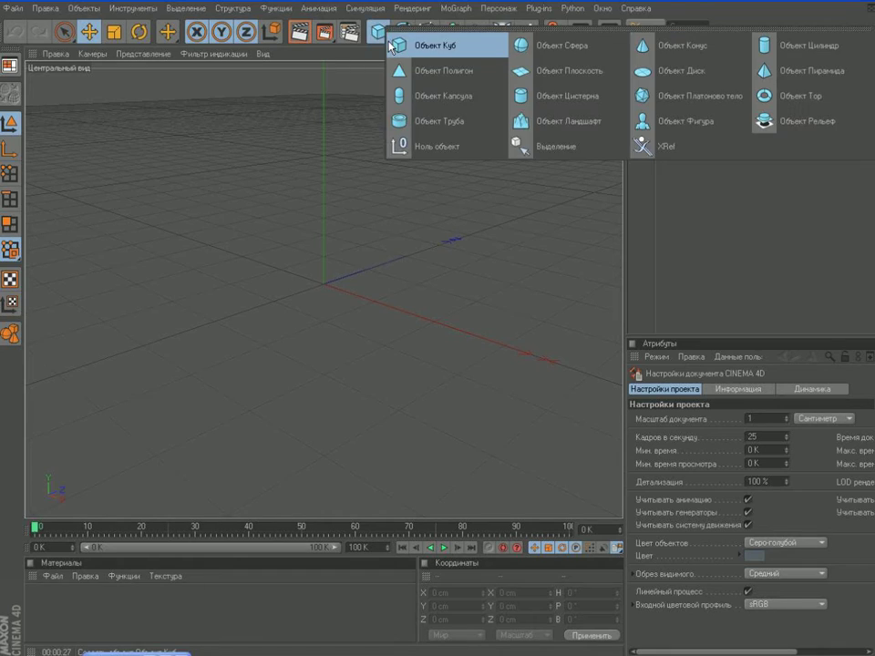
pyautogui.click(567, 80)
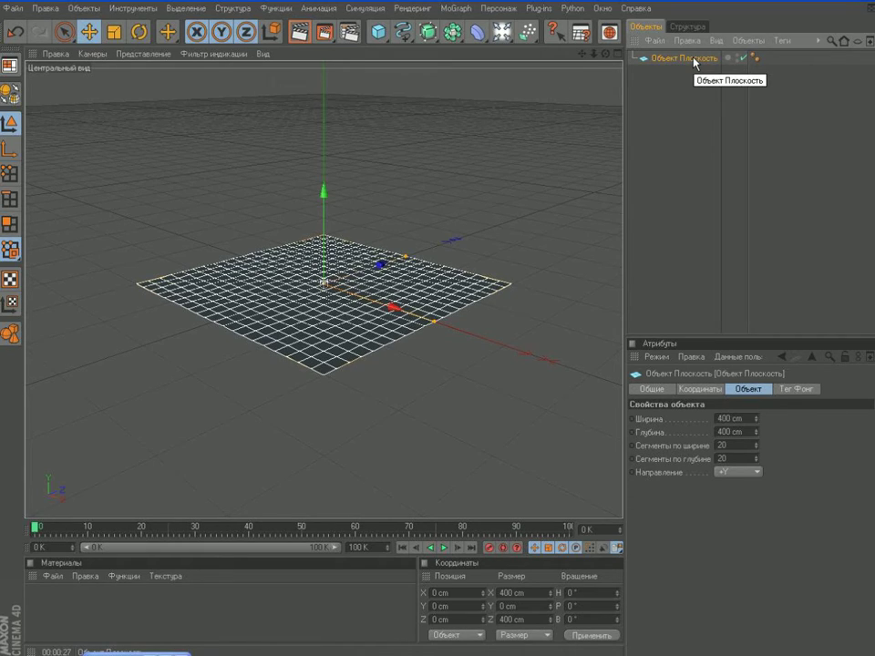
# Step: Set the plane's width and depth to 1000 cm each
pyautogui.doubleClick(747, 419)
pyautogui.write('1000')
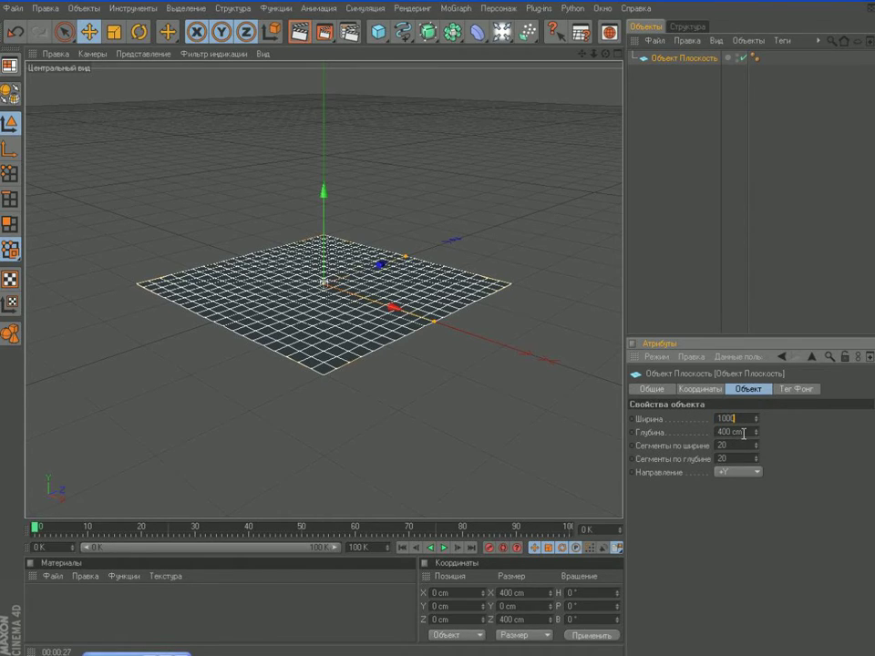
pyautogui.press('Tab')
pyautogui.write('1000')
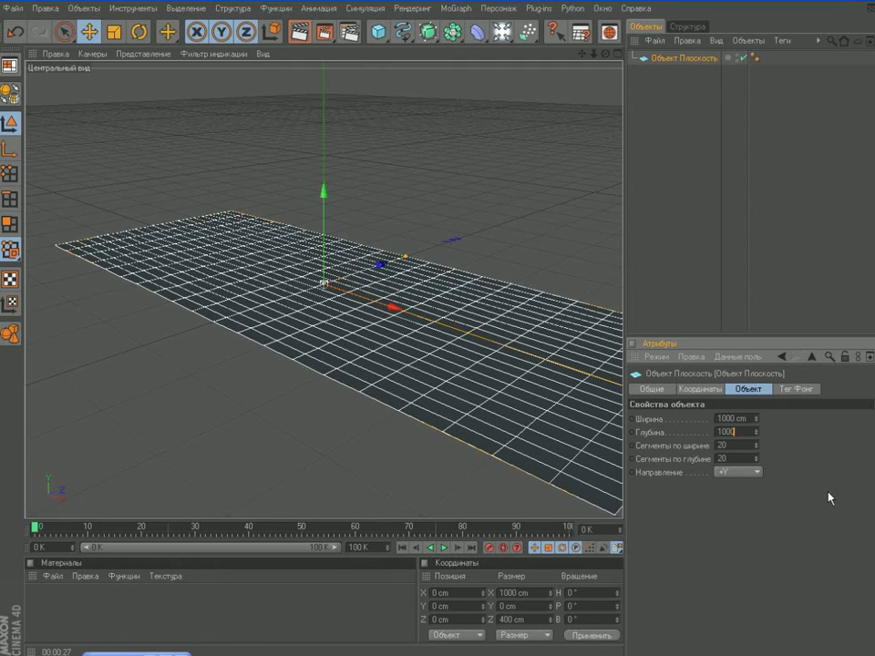
pyautogui.press('Return')
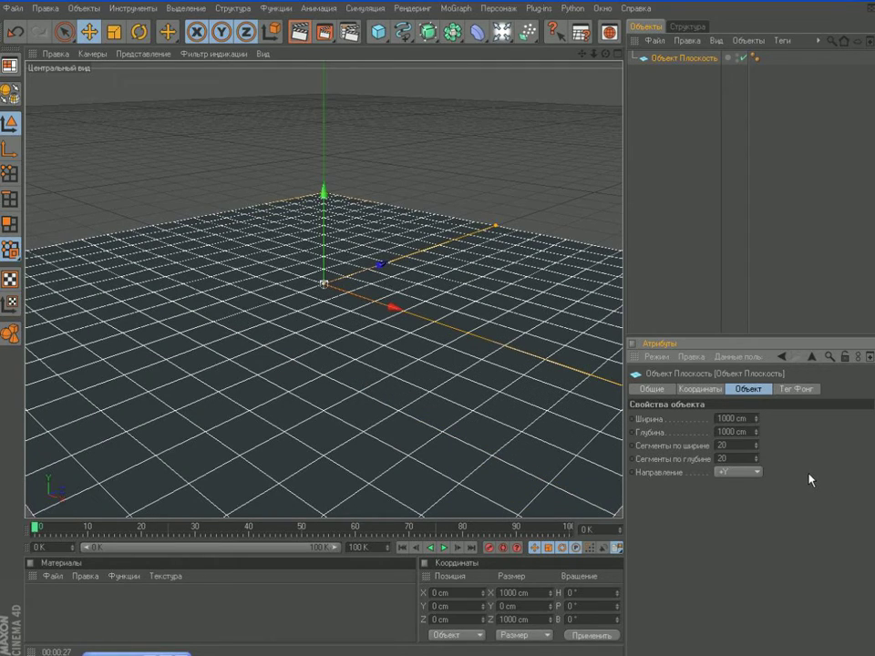
# Step: Increase the plane's width segments and depth segments to 25 each
pyautogui.click(754, 443)
pyautogui.click(755, 444)
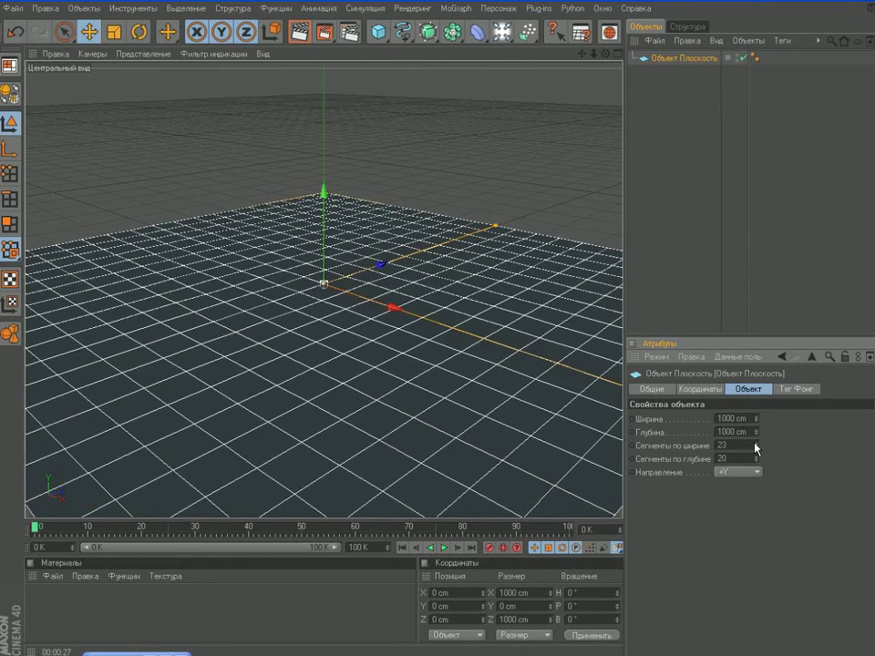
pyautogui.click(755, 443)
pyautogui.click(755, 444)
pyautogui.click(755, 444)
pyautogui.click(756, 456)
pyautogui.click(755, 457)
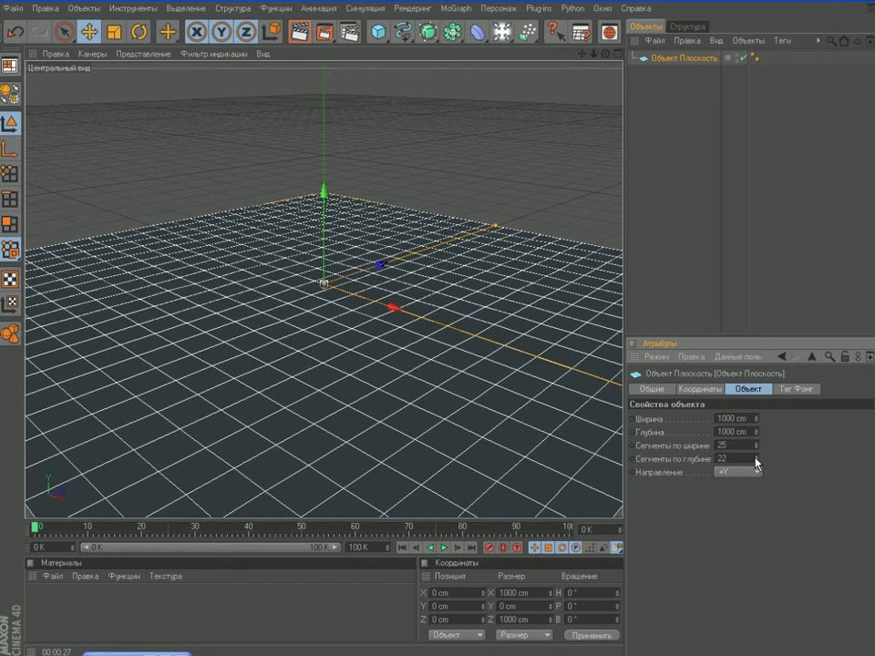
pyautogui.click(755, 457)
pyautogui.click(756, 457)
pyautogui.click(756, 457)
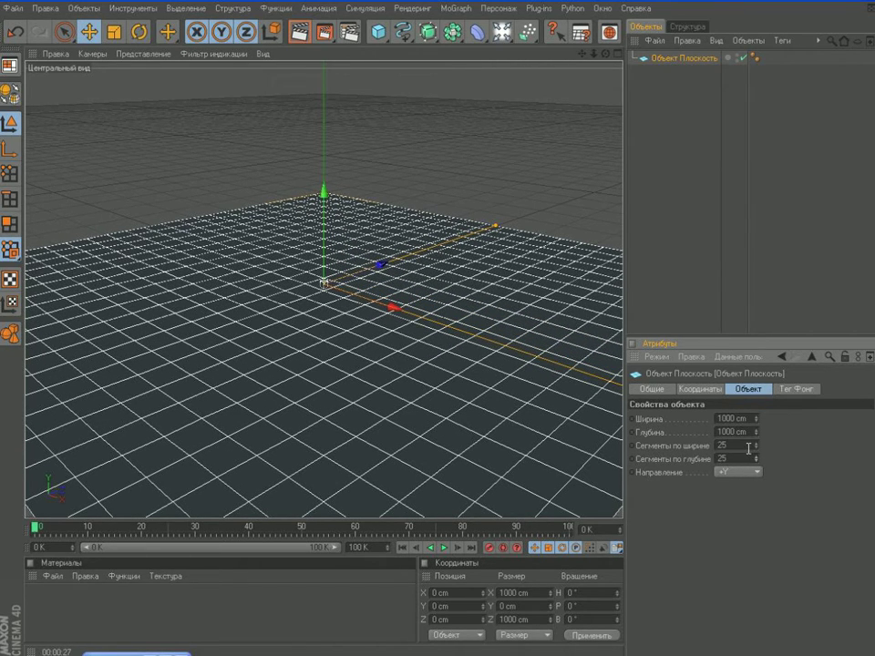
# Step: Frame the plane so it fills the foreground, and test-render the current view
pyautogui.scroll(-1, 543, 448)
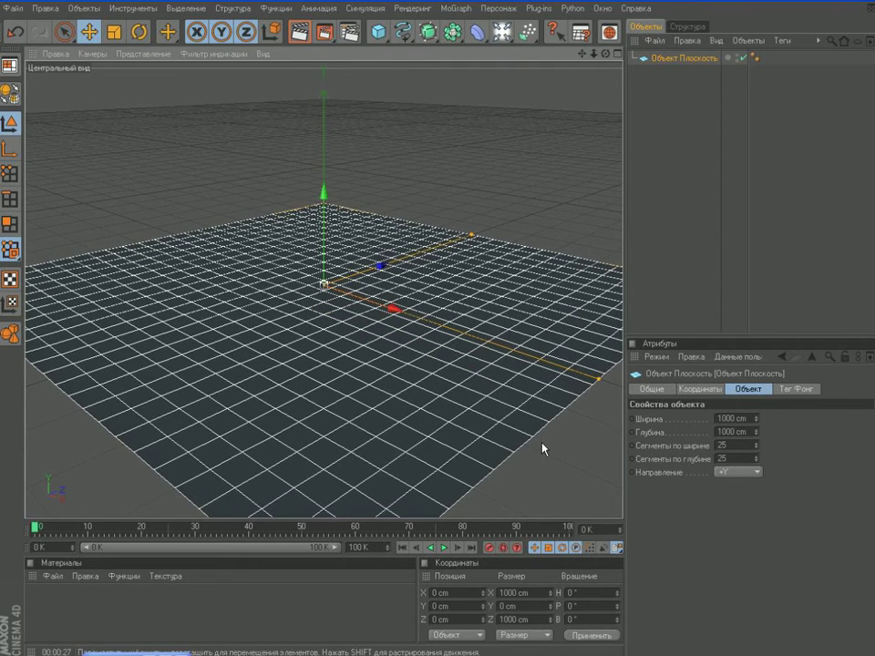
pyautogui.scroll(1, 543, 448)
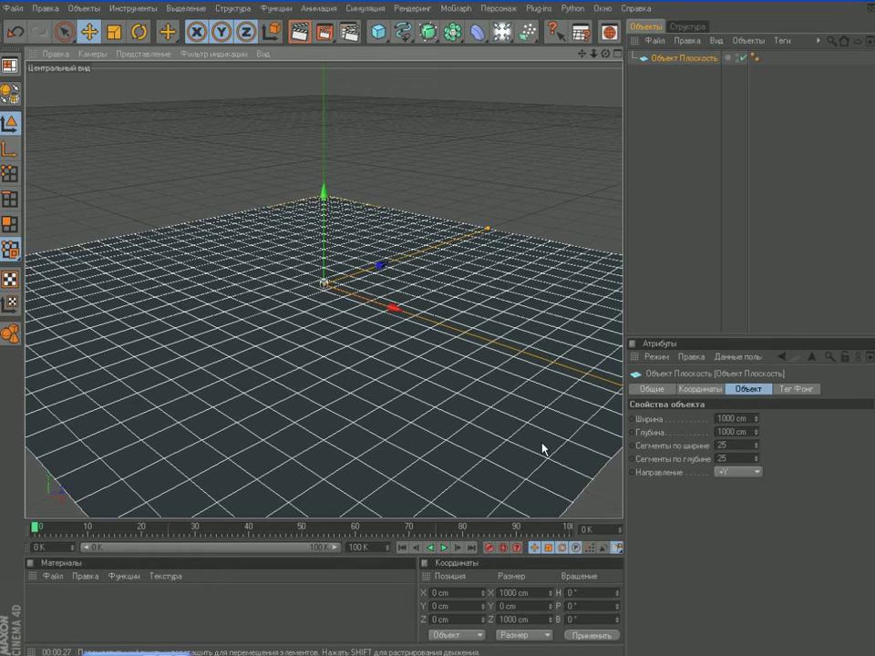
pyautogui.scroll(1, 543, 449)
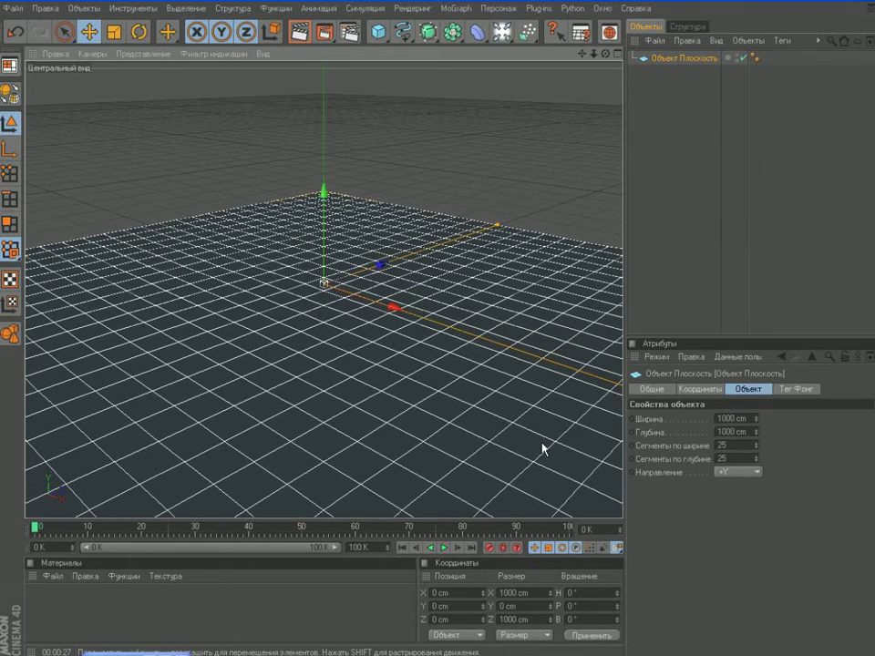
pyautogui.click(301, 34)
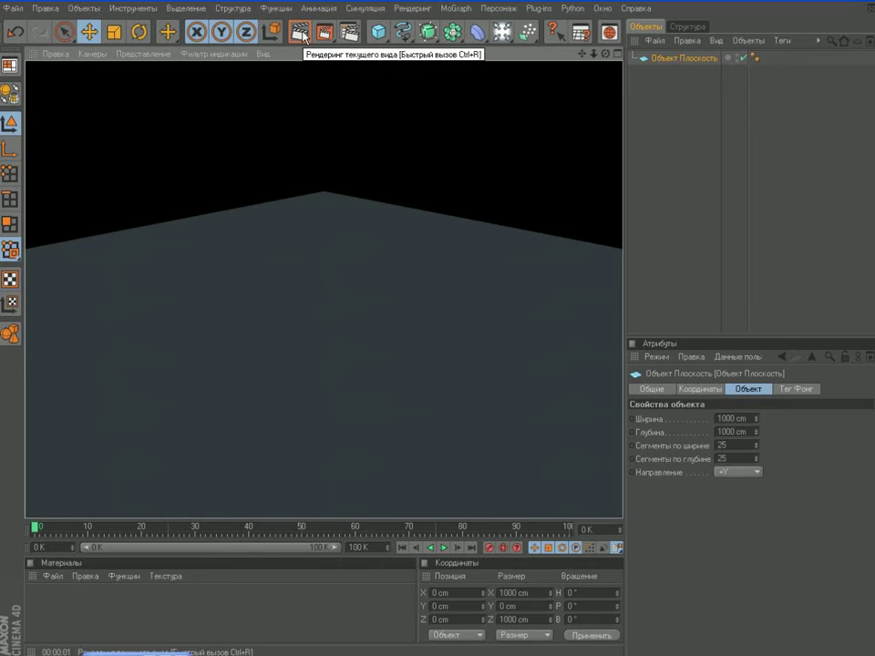
pyautogui.click(330, 273)
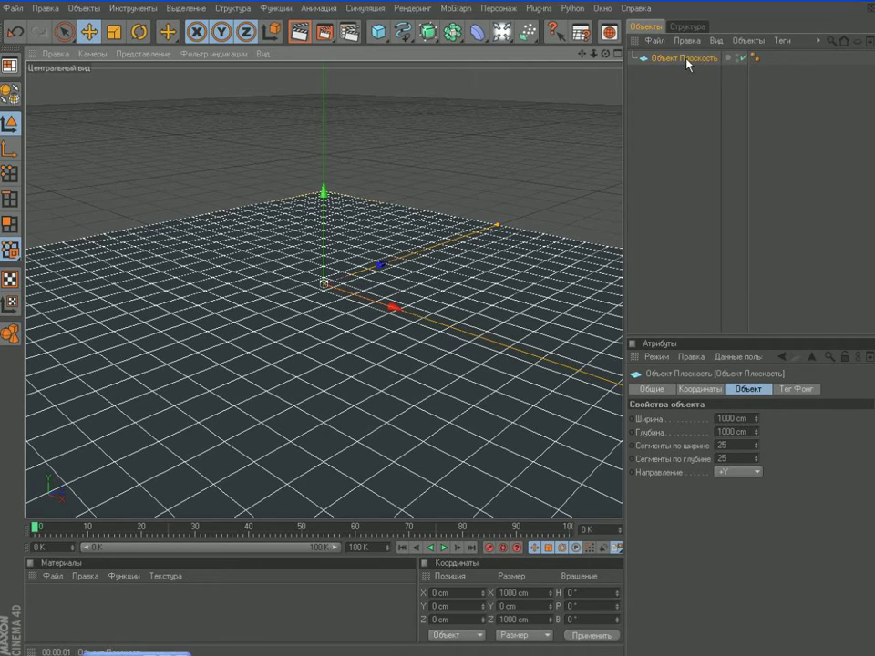
# Step: Make the plane editable and sculpt uneven hills along its far edges with the Magnet tool in polygon mode
pyautogui.click(9, 93)
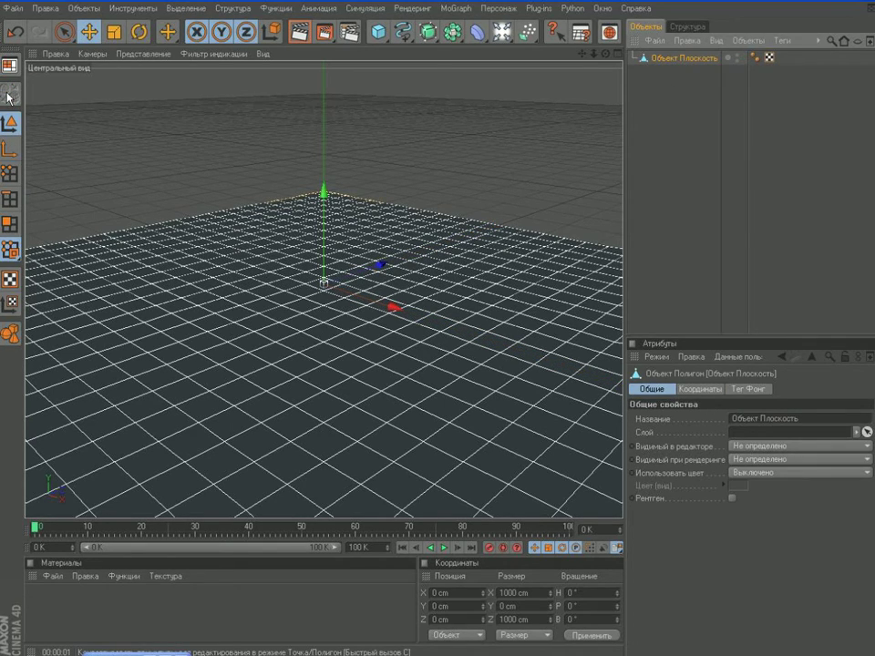
pyautogui.click(9, 226)
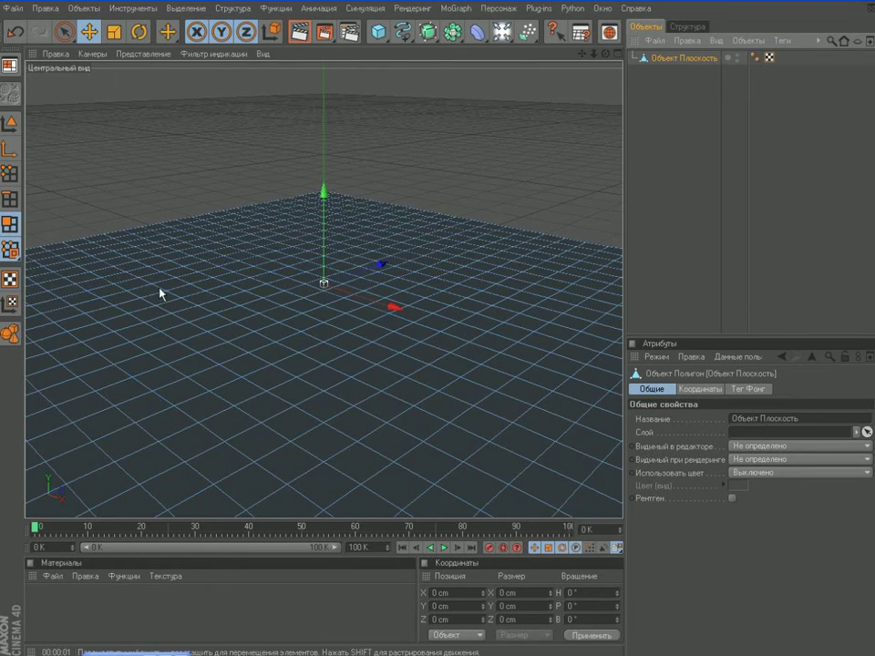
pyautogui.rightClick(253, 307)
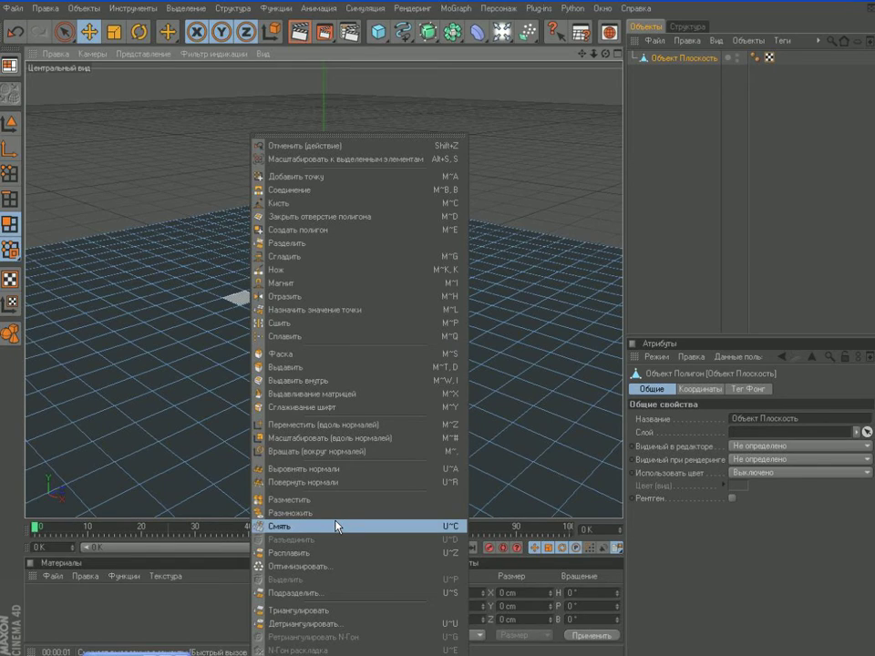
pyautogui.click(284, 283)
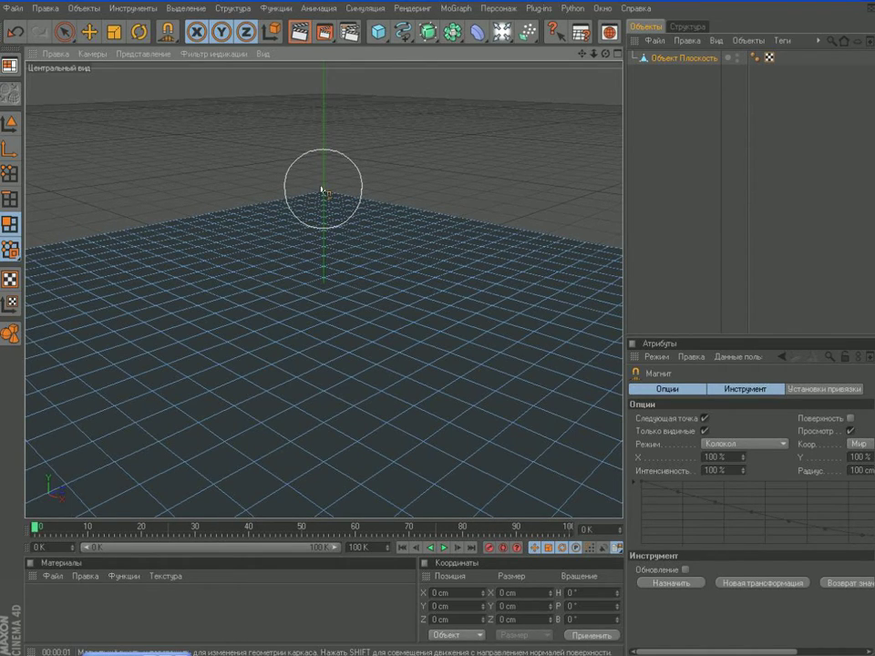
pyautogui.moveTo(321, 193); pyautogui.dragTo(320, 202)
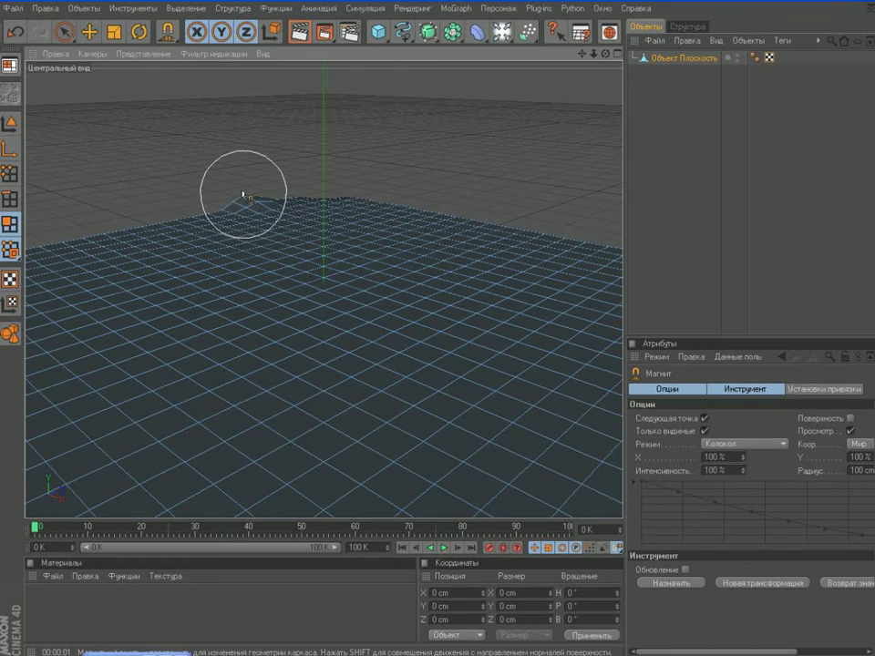
pyautogui.moveTo(183, 242); pyautogui.dragTo(282, 246)
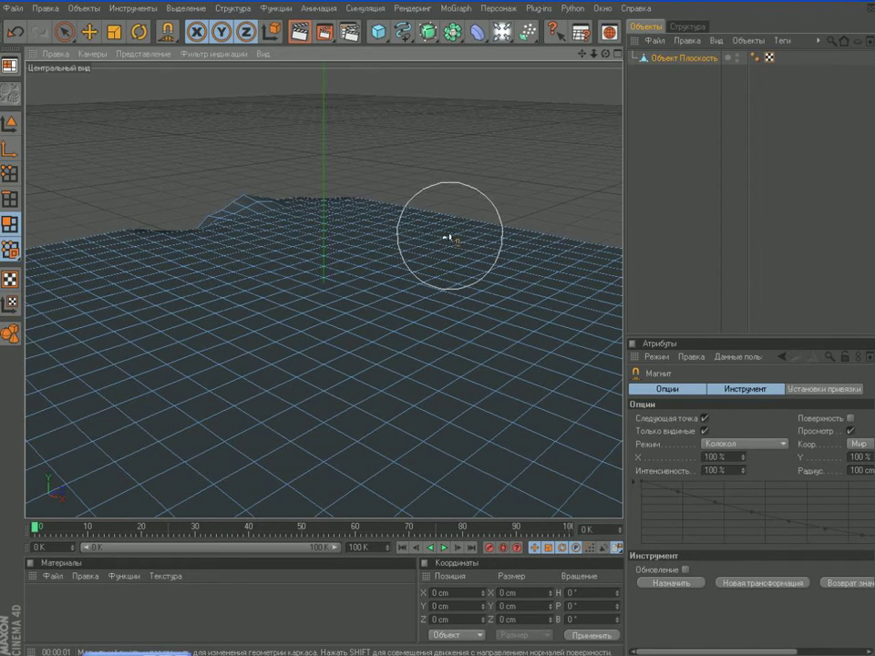
pyautogui.moveTo(407, 212); pyautogui.dragTo(414, 222)
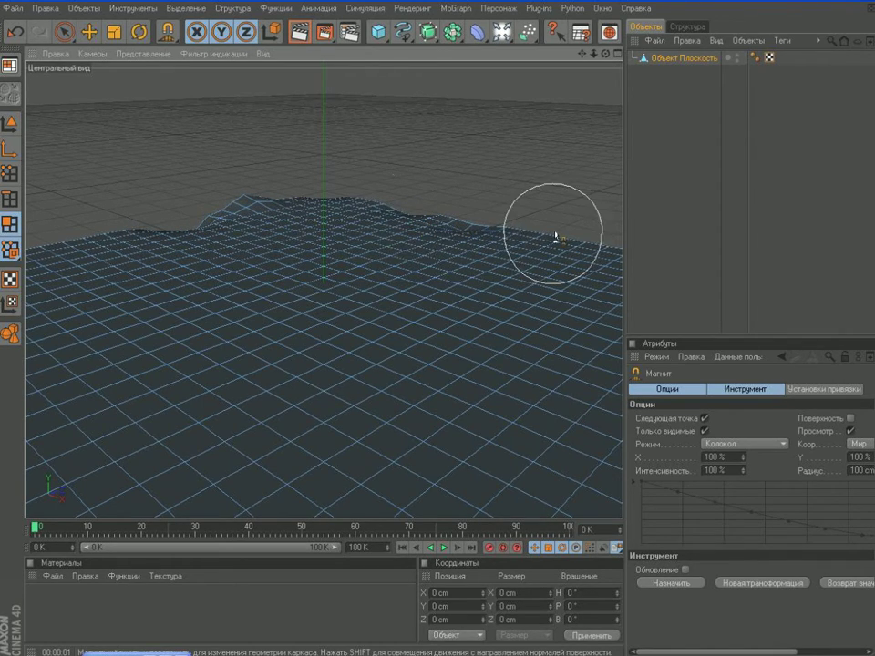
# Step: Deform the plane's near right edge into irregular bumps and dips with the Magnet tool
pyautogui.scroll(-1, 547, 240)
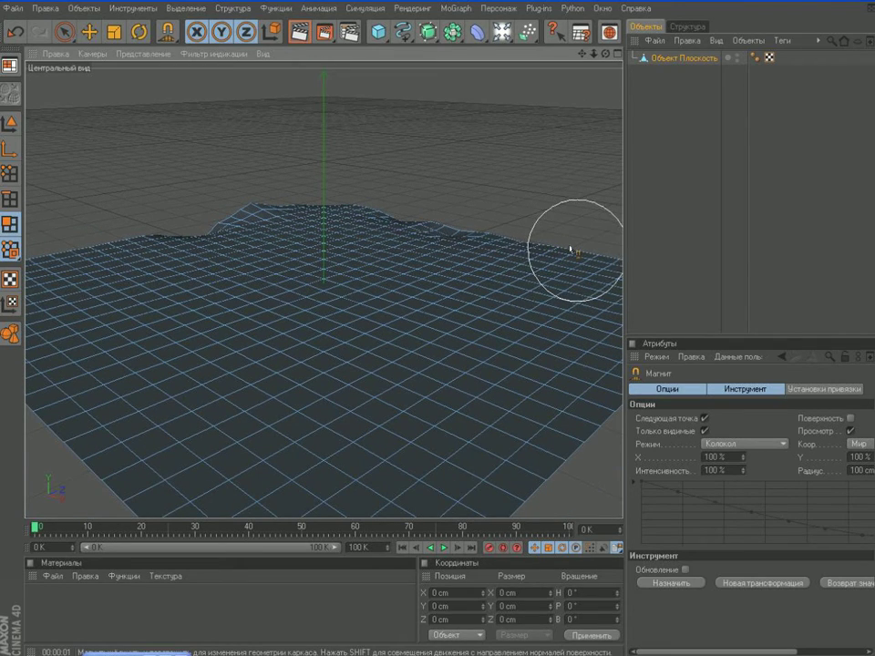
pyautogui.scroll(-2, 557, 316)
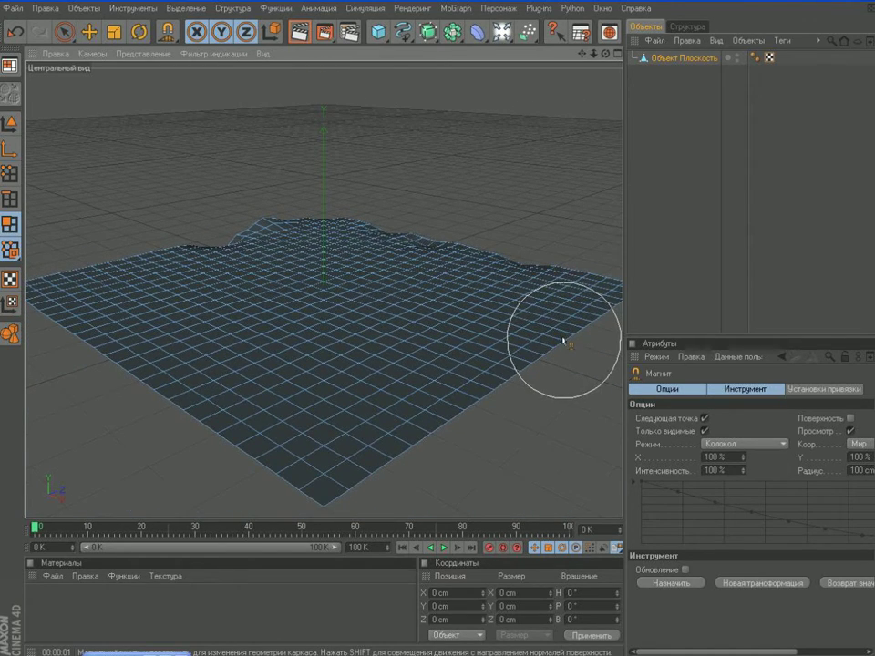
pyautogui.moveTo(553, 324)
pyautogui.mouseDown()
pyautogui.moveTo(542, 321)
pyautogui.moveTo(483, 394)
pyautogui.mouseUp()
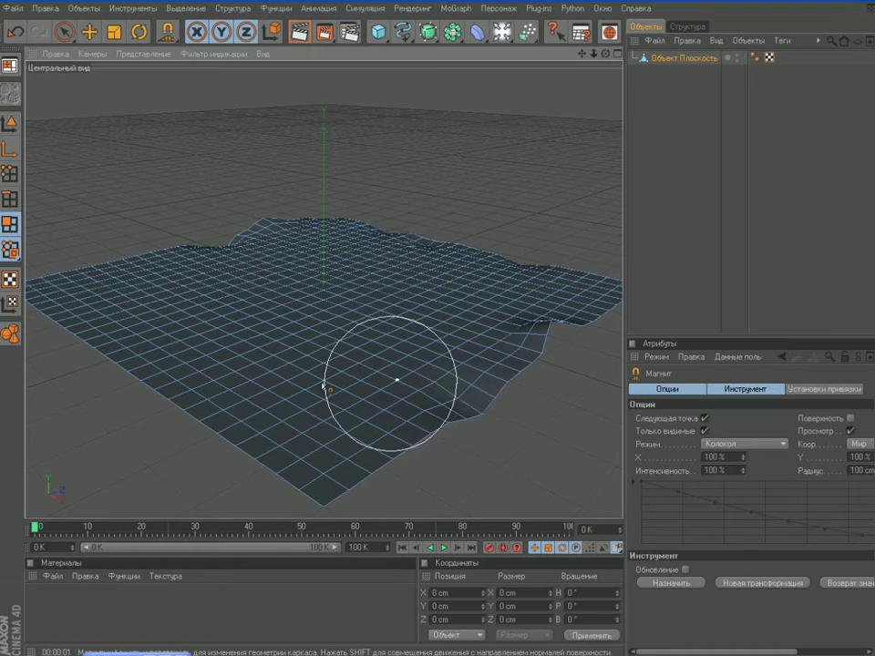
# Step: Pull the polygons in the middle of the foreground down with the Magnet tool to form a hollow for the puddle
pyautogui.scroll(4, 337, 357)
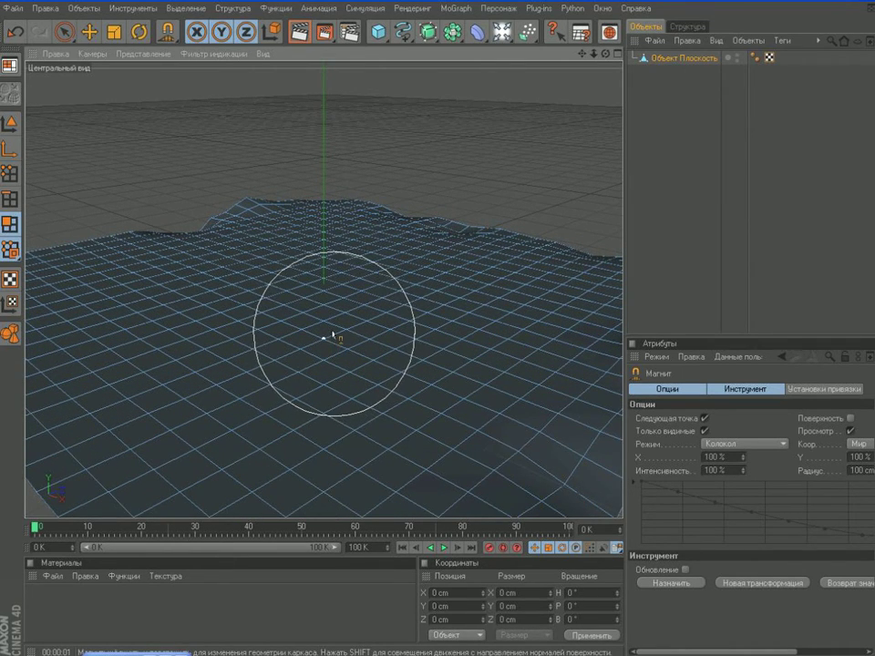
pyautogui.scroll(1, 330, 344)
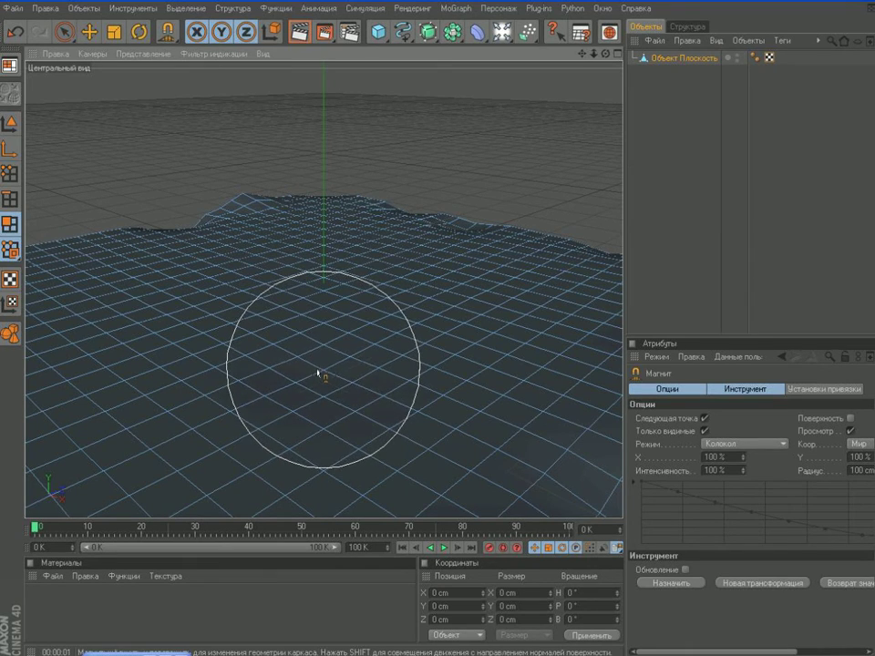
pyautogui.moveTo(396, 357)
pyautogui.mouseDown()
pyautogui.moveTo(340, 346)
pyautogui.moveTo(256, 377)
pyautogui.moveTo(320, 415)
pyautogui.moveTo(357, 423)
pyautogui.moveTo(385, 414)
pyautogui.moveTo(408, 426)
pyautogui.moveTo(437, 409)
pyautogui.moveTo(259, 438)
pyautogui.moveTo(266, 424)
pyautogui.moveTo(271, 440)
pyautogui.moveTo(211, 379)
pyautogui.moveTo(324, 377)
pyautogui.moveTo(323, 338)
pyautogui.moveTo(341, 367)
pyautogui.moveTo(397, 348)
pyautogui.moveTo(260, 342)
pyautogui.moveTo(244, 350)
pyautogui.moveTo(408, 399)
pyautogui.moveTo(357, 405)
pyautogui.mouseUp()
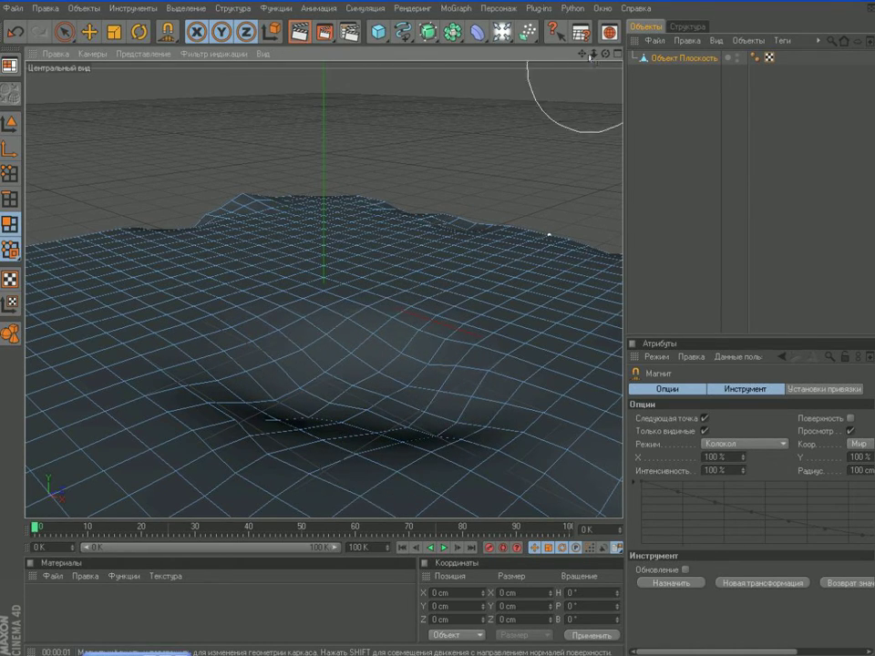
# Step: Deepen and reshape the puddle hollow in the foreground with the Magnet tool
pyautogui.moveTo(605, 54); pyautogui.dragTo(602, 112)
pyautogui.moveTo(453, 392); pyautogui.dragTo(457, 415)
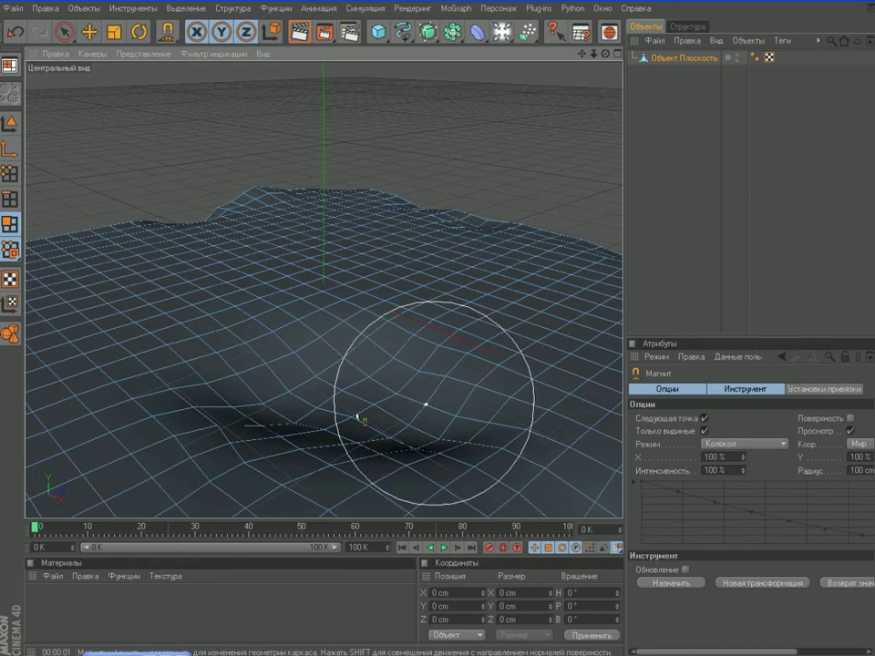
pyautogui.moveTo(339, 386); pyautogui.dragTo(338, 404)
pyautogui.moveTo(242, 373); pyautogui.dragTo(254, 426)
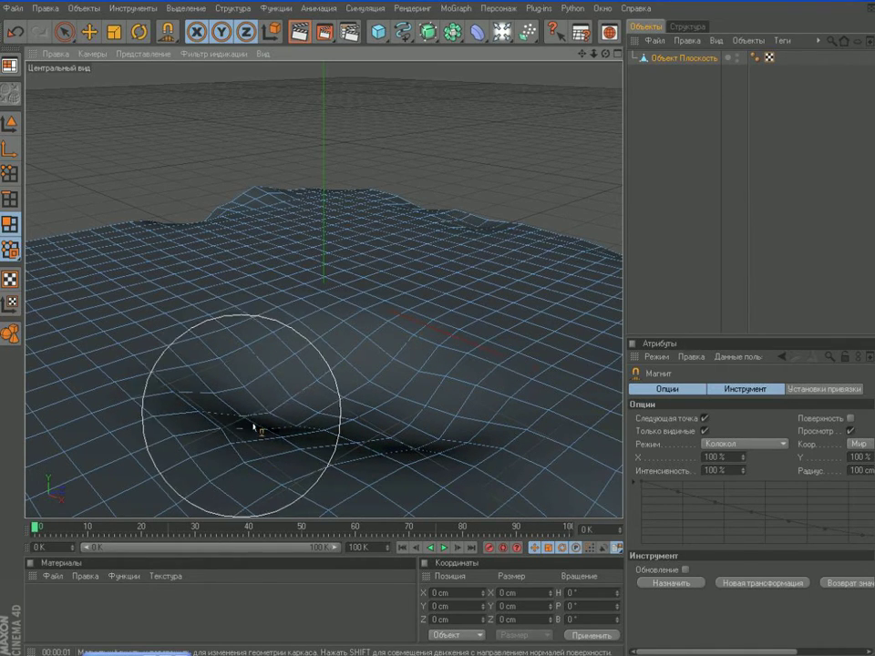
pyautogui.moveTo(324, 438); pyautogui.dragTo(330, 445)
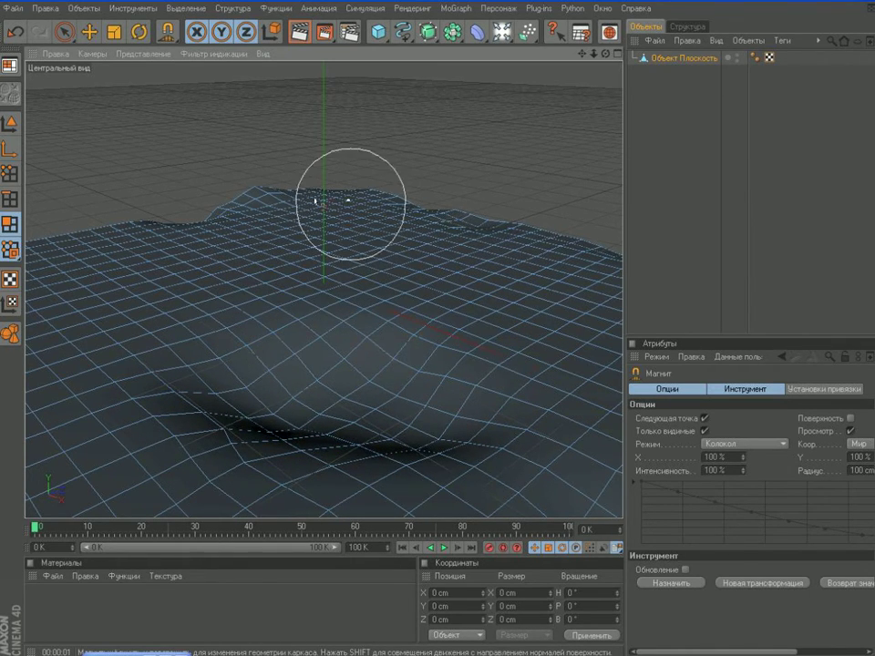
# Step: Form small bumps and dips across the rest of the plane, around the hollow, with the Magnet tool
pyautogui.moveTo(331, 219); pyautogui.dragTo(334, 201)
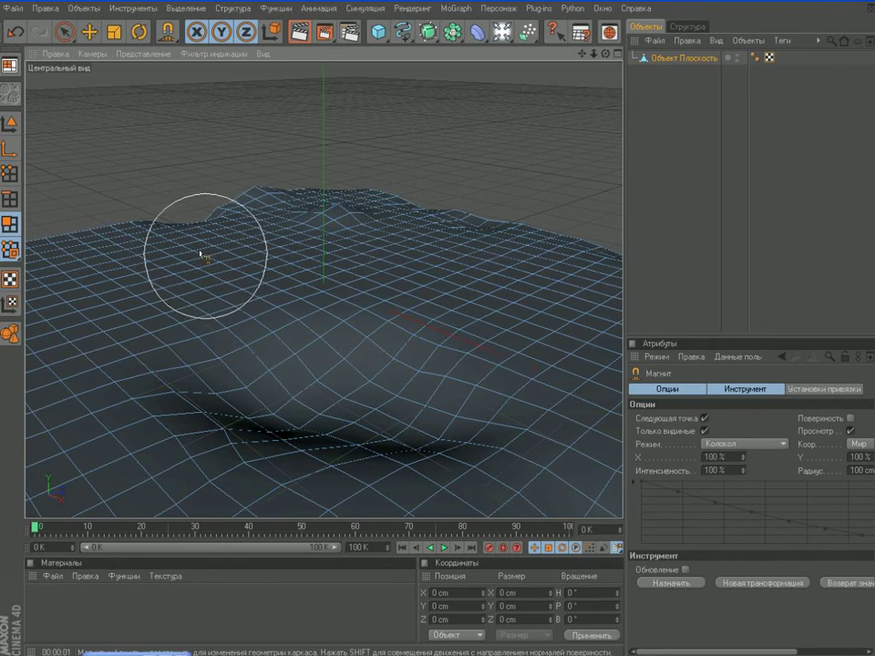
pyautogui.moveTo(201, 254); pyautogui.dragTo(205, 239)
pyautogui.moveTo(71, 277); pyautogui.dragTo(80, 313)
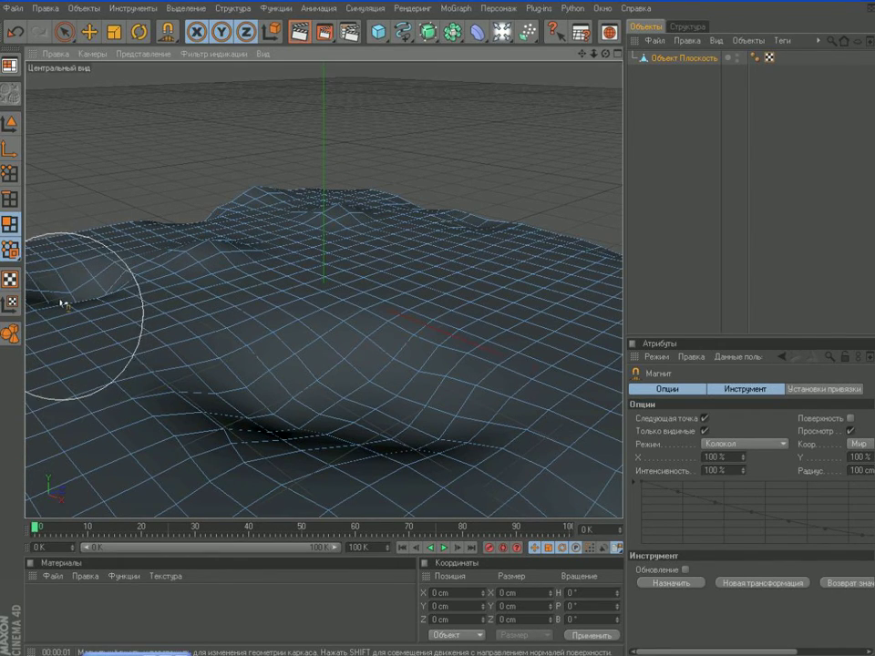
pyautogui.click(15, 34)
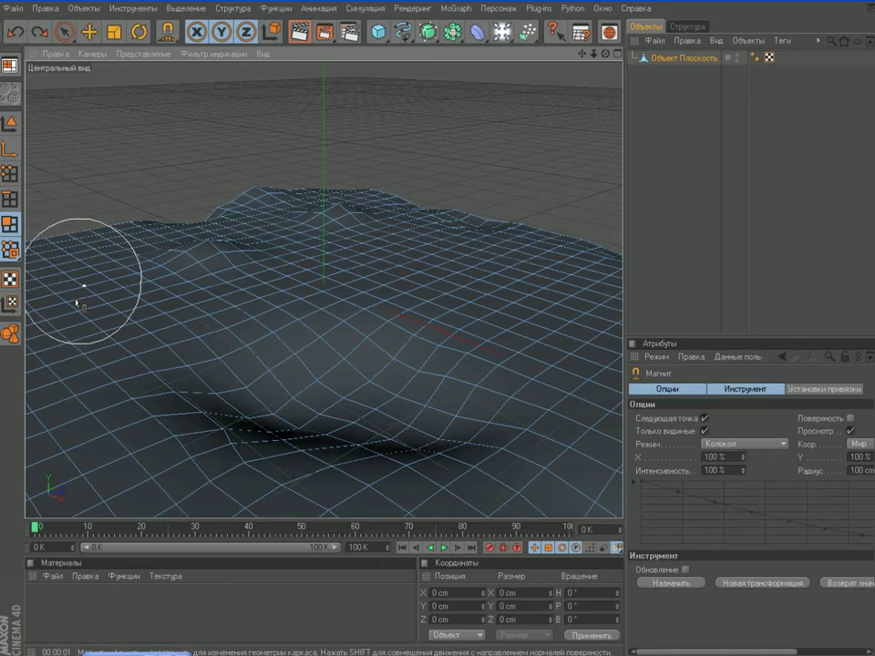
pyautogui.moveTo(69, 300); pyautogui.dragTo(73, 321)
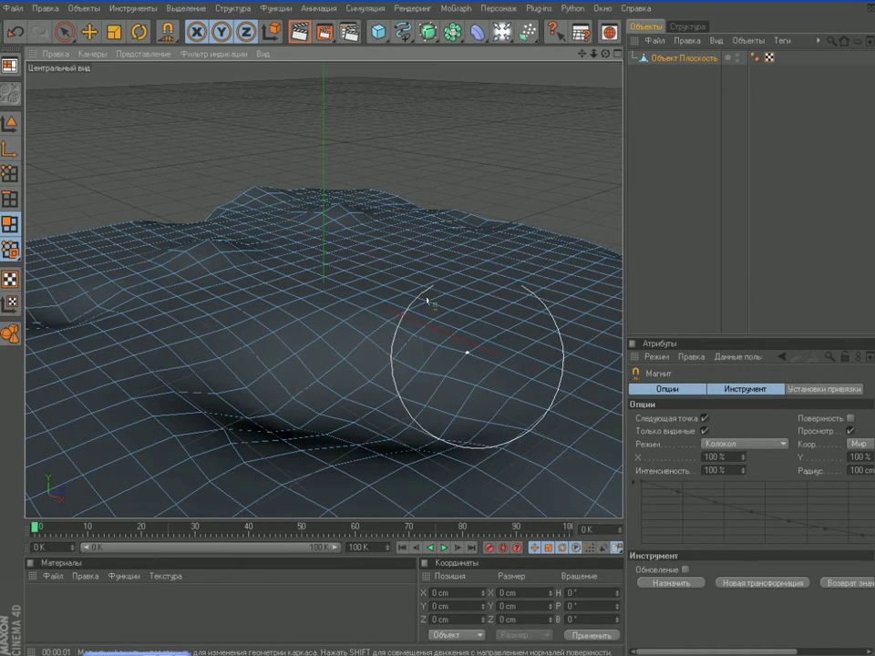
pyautogui.moveTo(391, 283); pyautogui.dragTo(397, 297)
pyautogui.moveTo(535, 284); pyautogui.dragTo(538, 271)
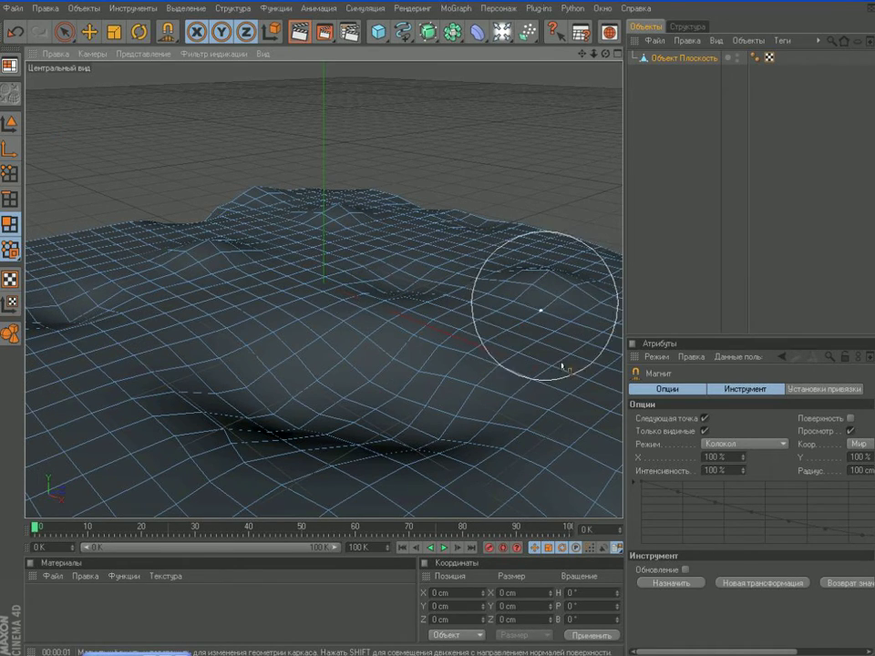
pyautogui.moveTo(572, 386); pyautogui.dragTo(580, 412)
pyautogui.moveTo(95, 468); pyautogui.dragTo(99, 454)
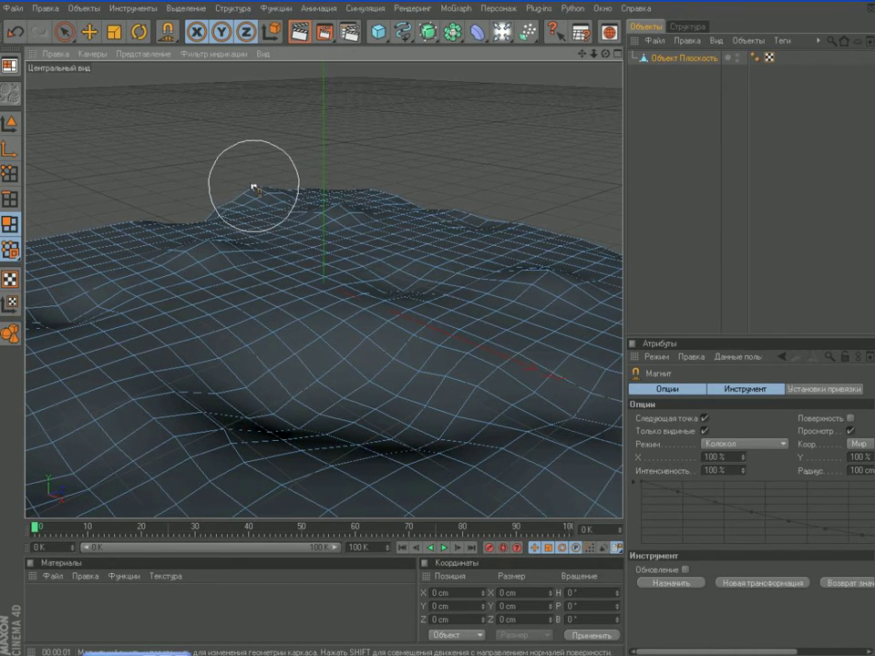
# Step: Test-render the current view of the sculpted terrain
pyautogui.scroll(-1, 373, 249)
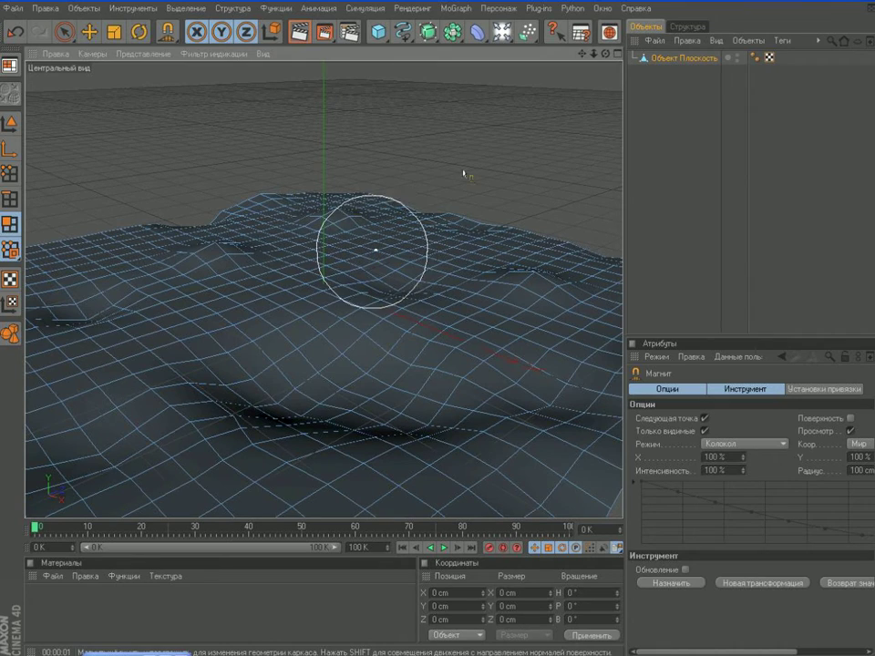
pyautogui.moveTo(604, 54)
pyautogui.mouseDown()
pyautogui.moveTo(604, 44)
pyautogui.moveTo(613, 53)
pyautogui.mouseUp()
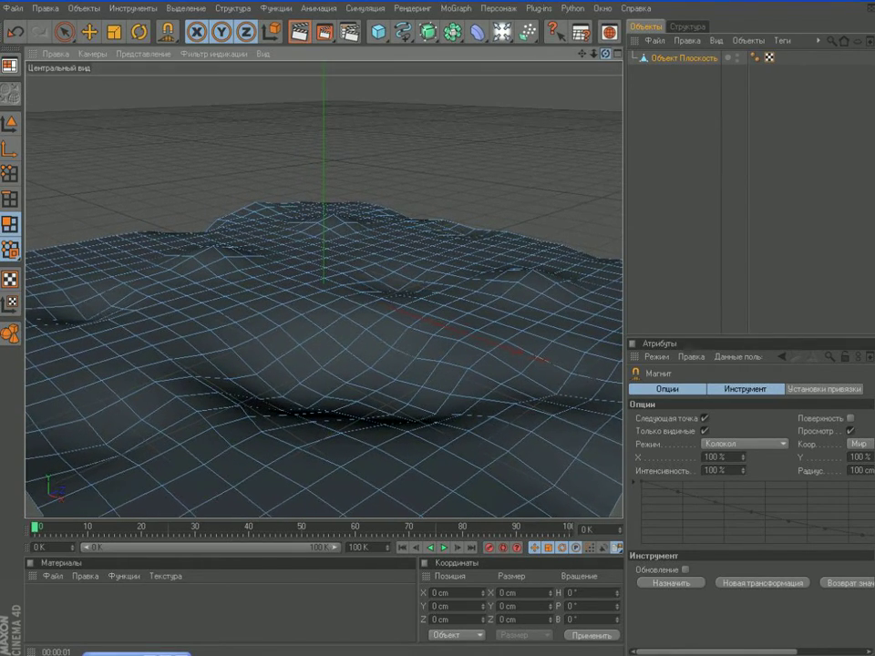
pyautogui.click(300, 33)
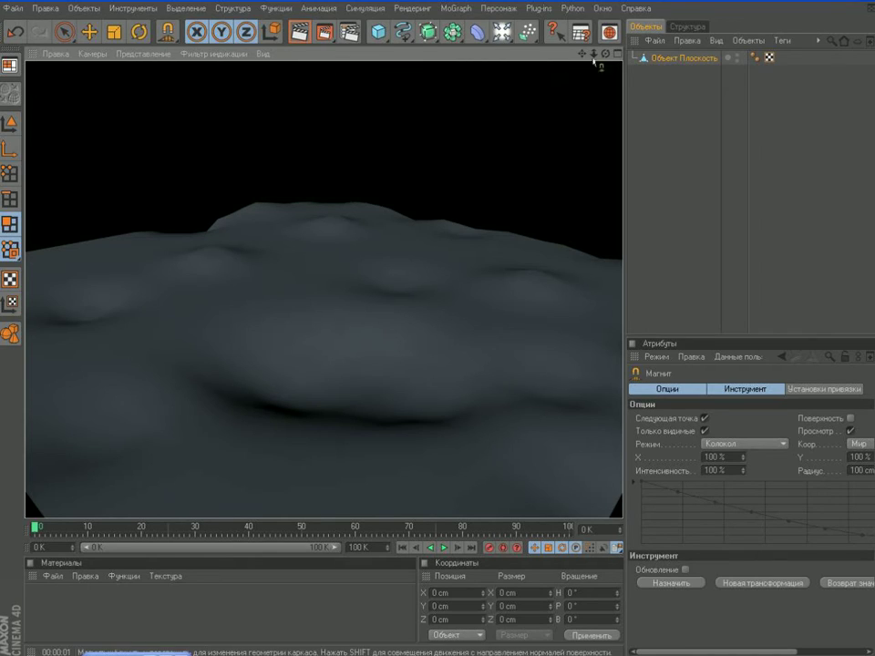
# Step: Add a Hair object to the plane and make it a child of the plane
pyautogui.click(675, 62)
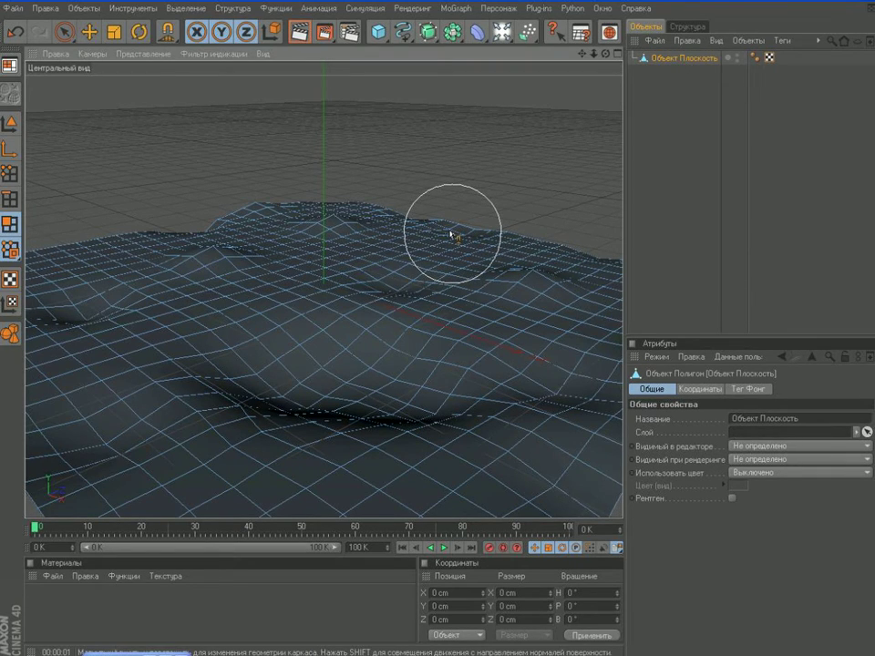
pyautogui.click(367, 10)
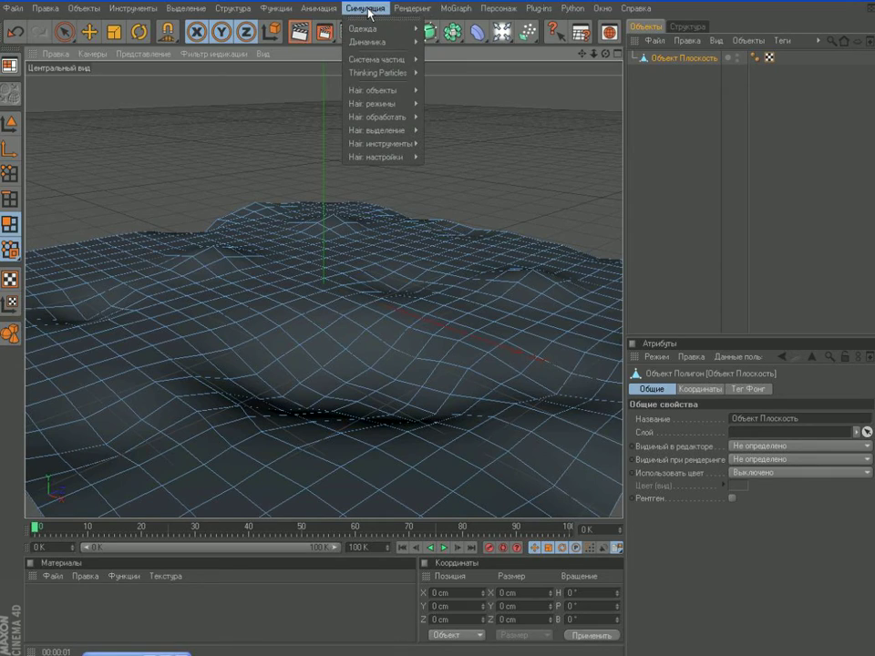
pyautogui.moveTo(376, 60)
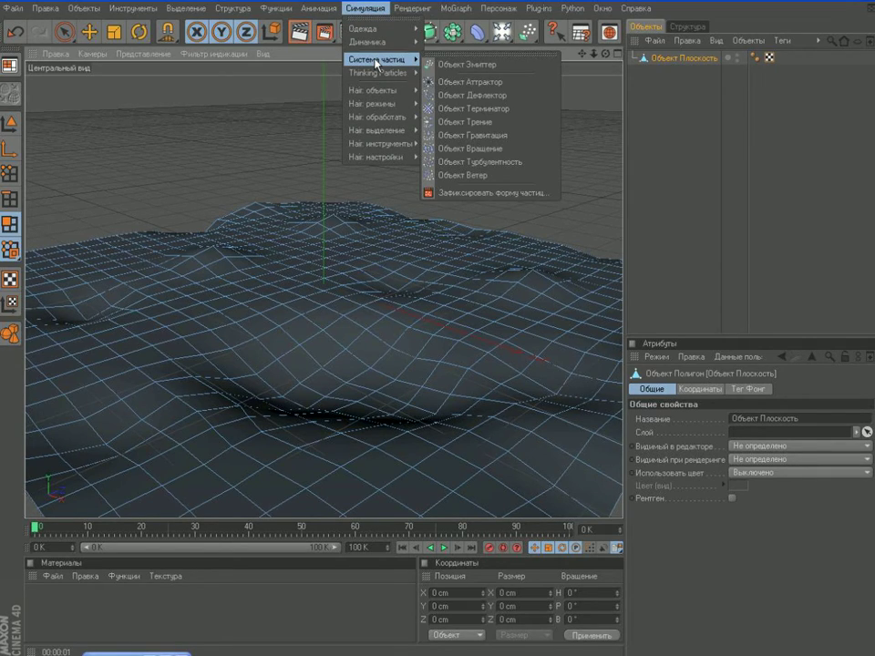
pyautogui.moveTo(399, 95)
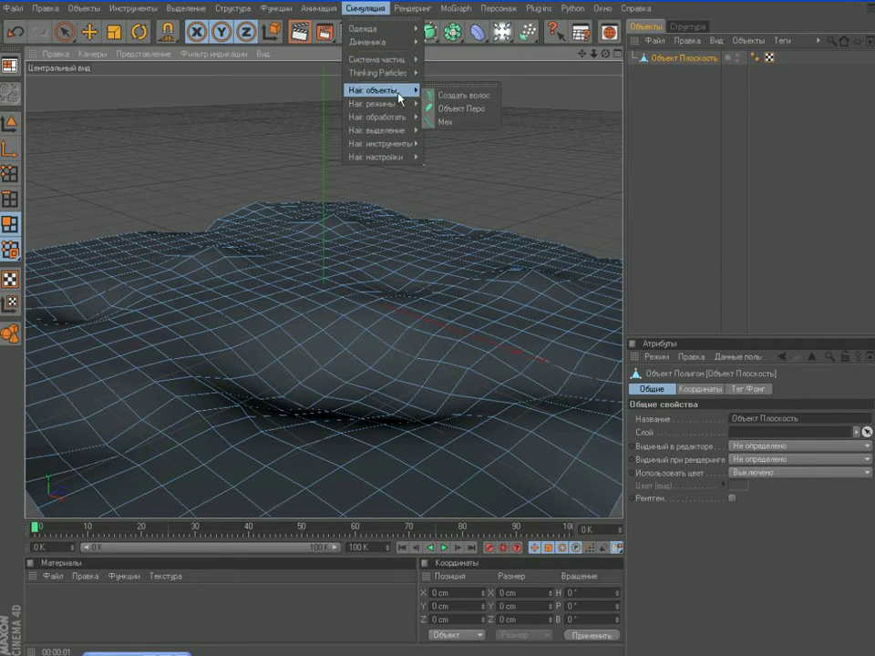
pyautogui.click(461, 97)
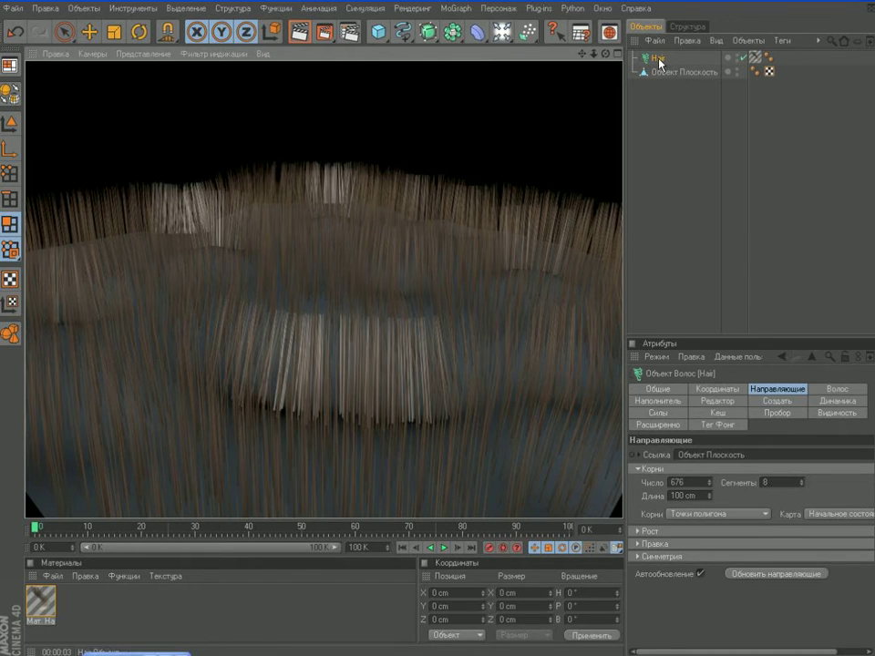
pyautogui.moveTo(657, 58)
pyautogui.mouseDown()
pyautogui.moveTo(669, 90)
pyautogui.moveTo(668, 73)
pyautogui.mouseUp()
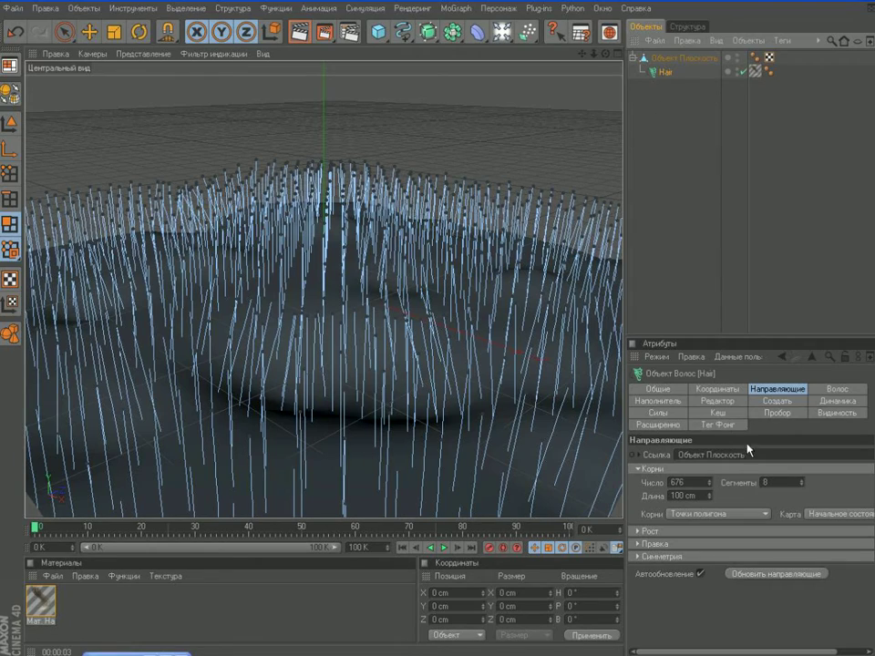
# Step: Enable filling for the Hair object and set the fill count to 5000
pyautogui.click(671, 391)
pyautogui.click(717, 390)
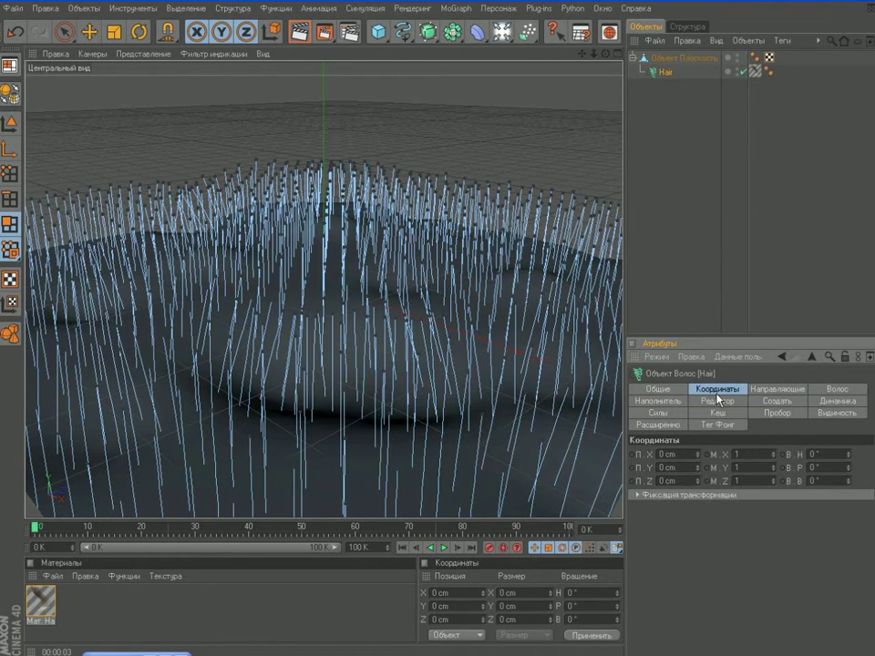
pyautogui.click(776, 389)
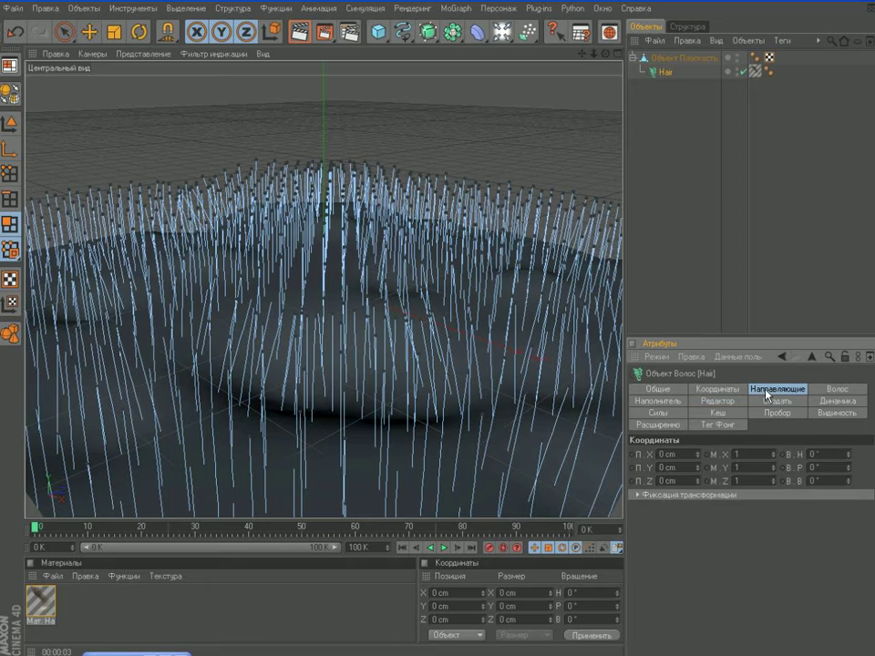
pyautogui.click(842, 391)
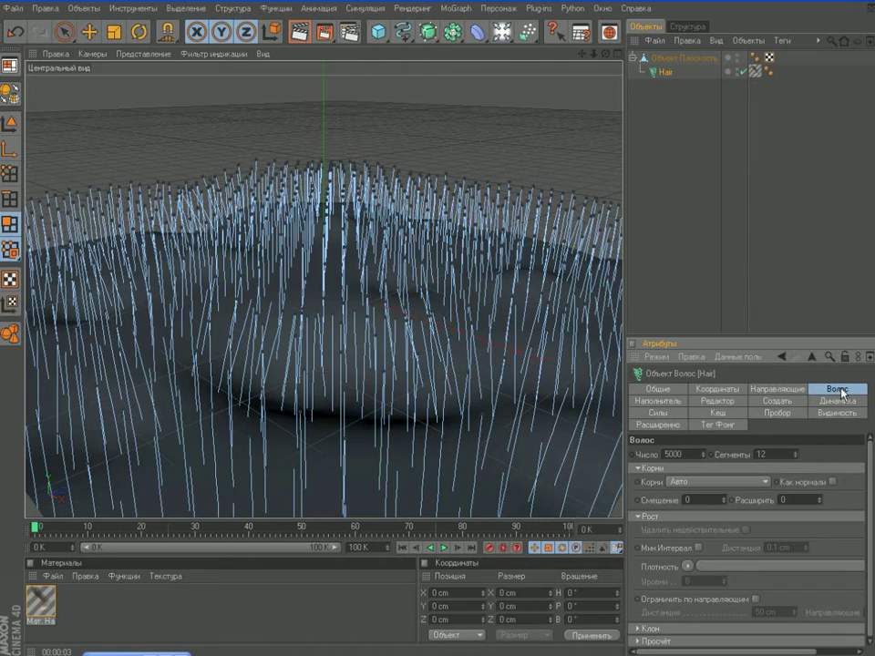
pyautogui.click(642, 403)
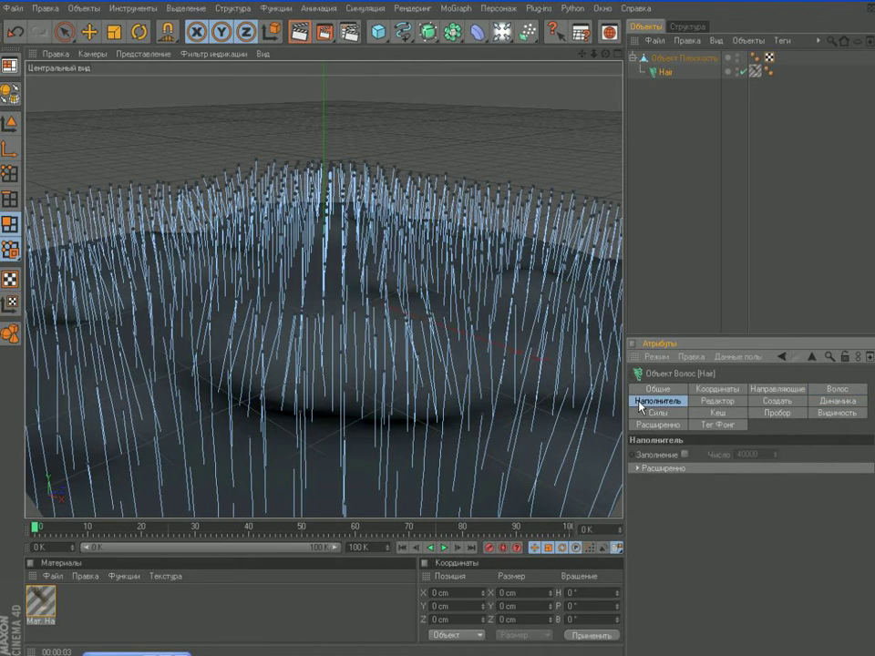
pyautogui.click(685, 454)
pyautogui.moveTo(767, 454); pyautogui.dragTo(696, 459)
pyautogui.write('5000')
# Step: Play the hair simulation and test-render the strands to see how the current gravity bends them
pyautogui.click(778, 401)
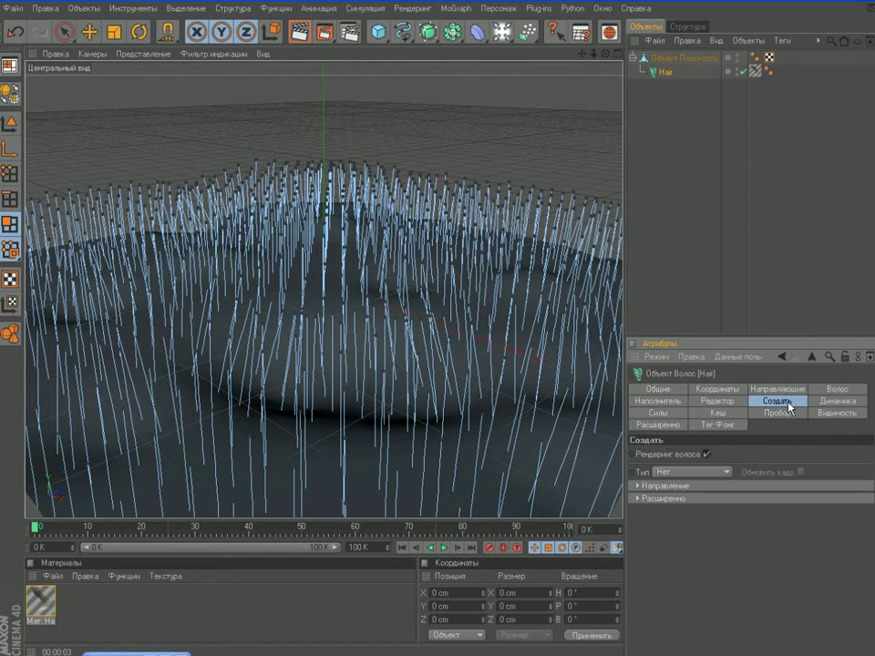
pyautogui.click(838, 401)
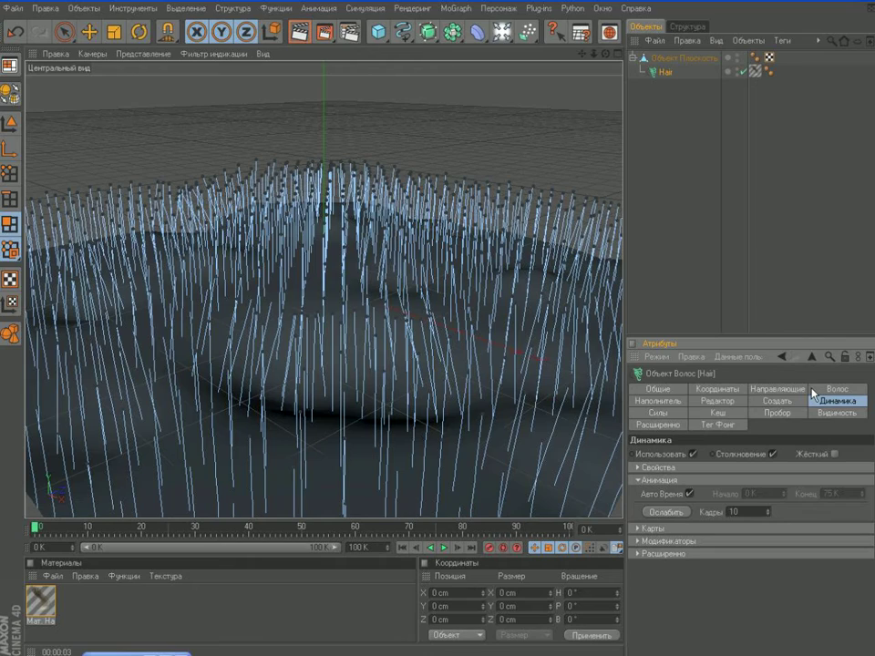
pyautogui.click(659, 416)
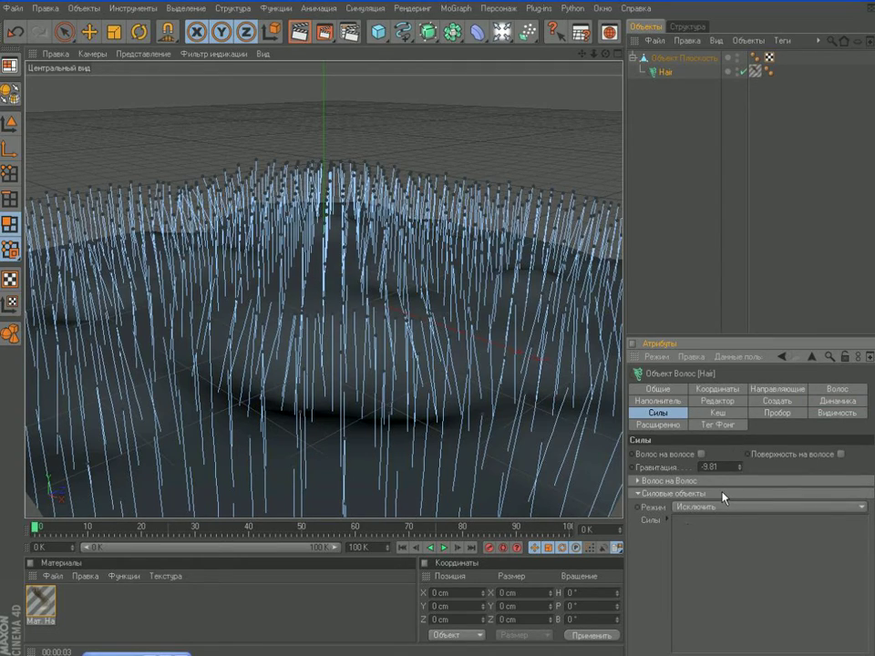
pyautogui.click(442, 548)
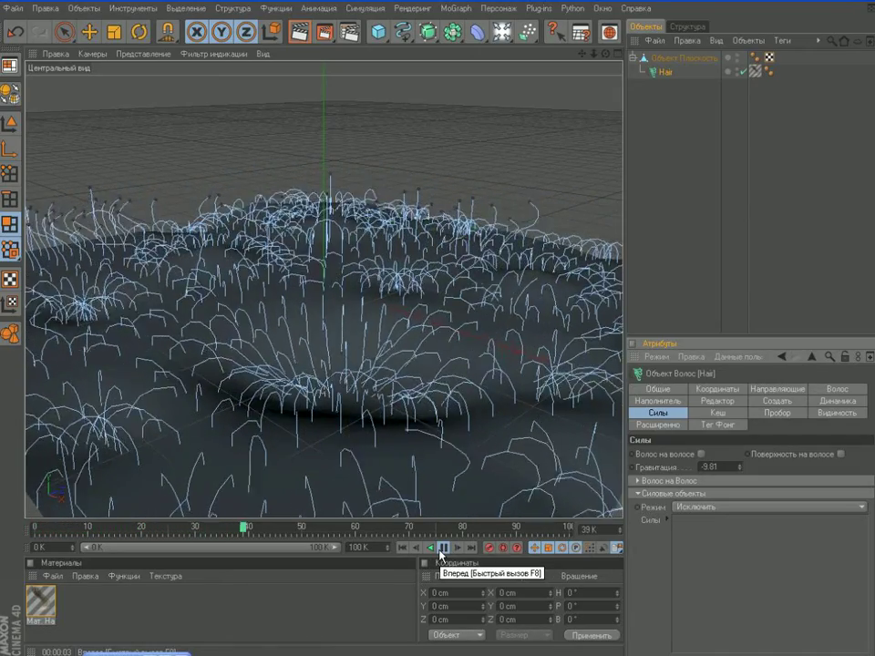
pyautogui.click(443, 547)
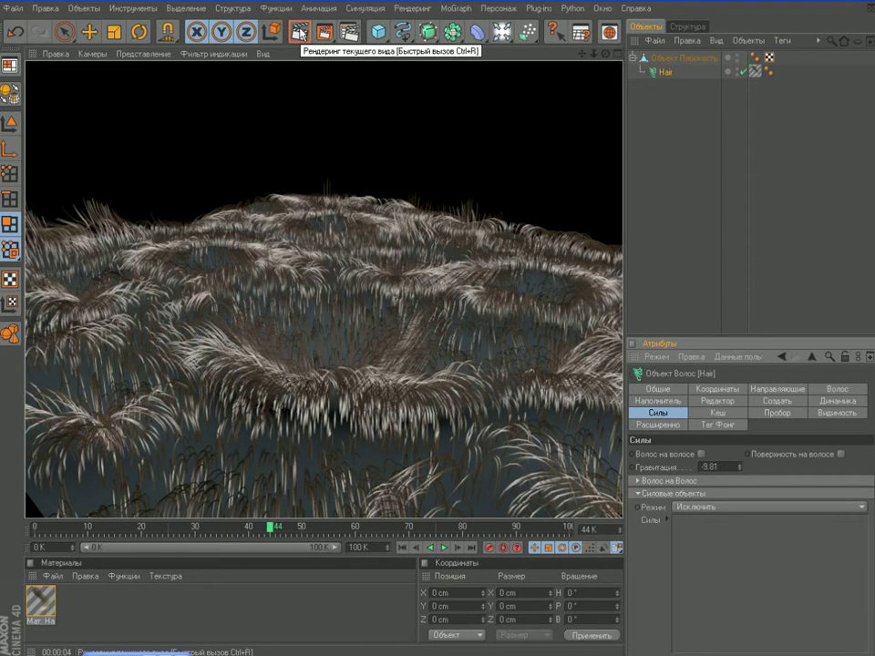
pyautogui.click(444, 548)
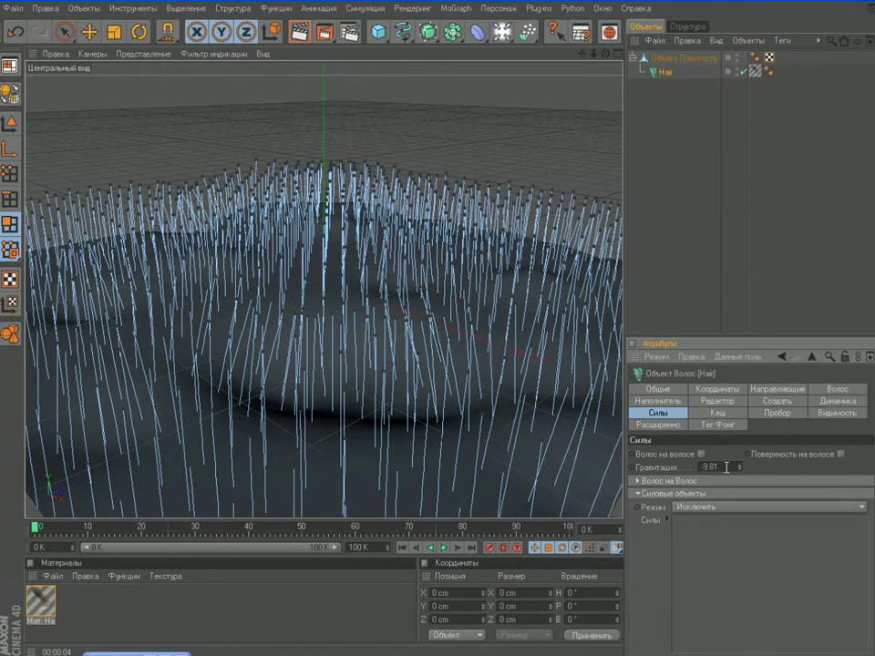
# Step: Set the hair's gravity force to 0 and check the strands by playing the animation and rendering the view
pyautogui.moveTo(726, 467); pyautogui.dragTo(661, 473)
pyautogui.press('BackSpace')
pyautogui.write('0')
pyautogui.press('Return')
pyautogui.click(443, 547)
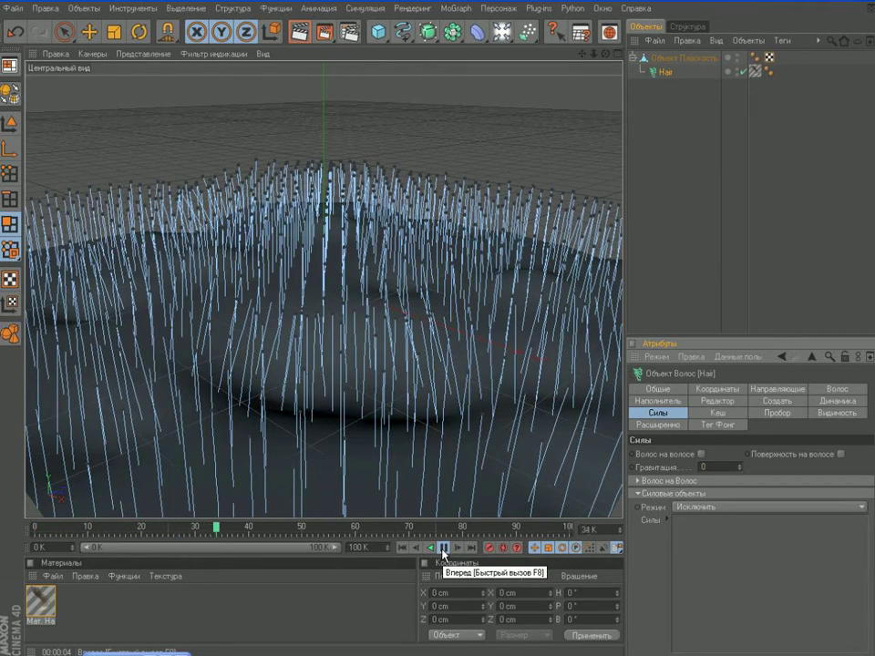
pyautogui.click(443, 548)
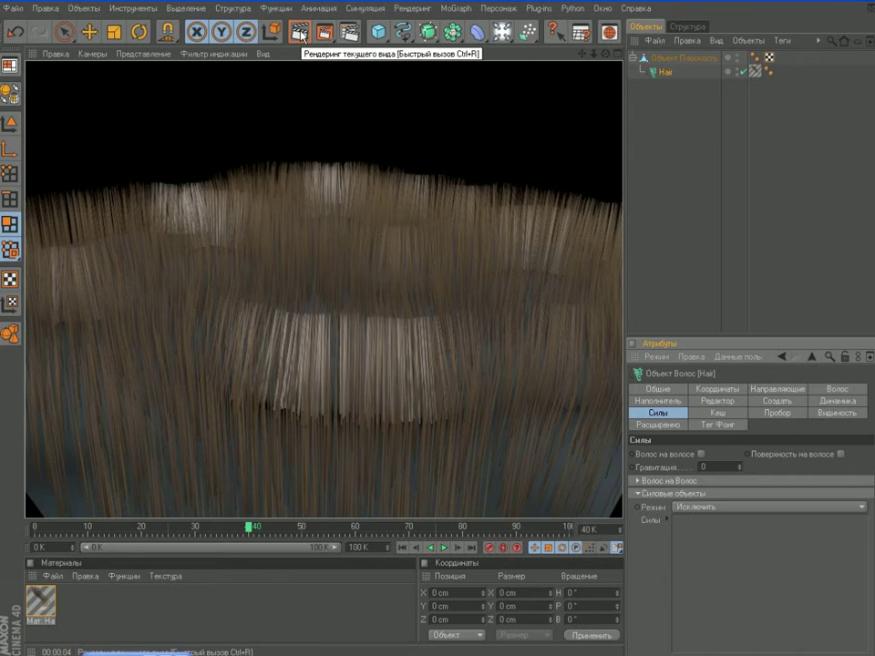
pyautogui.click(402, 547)
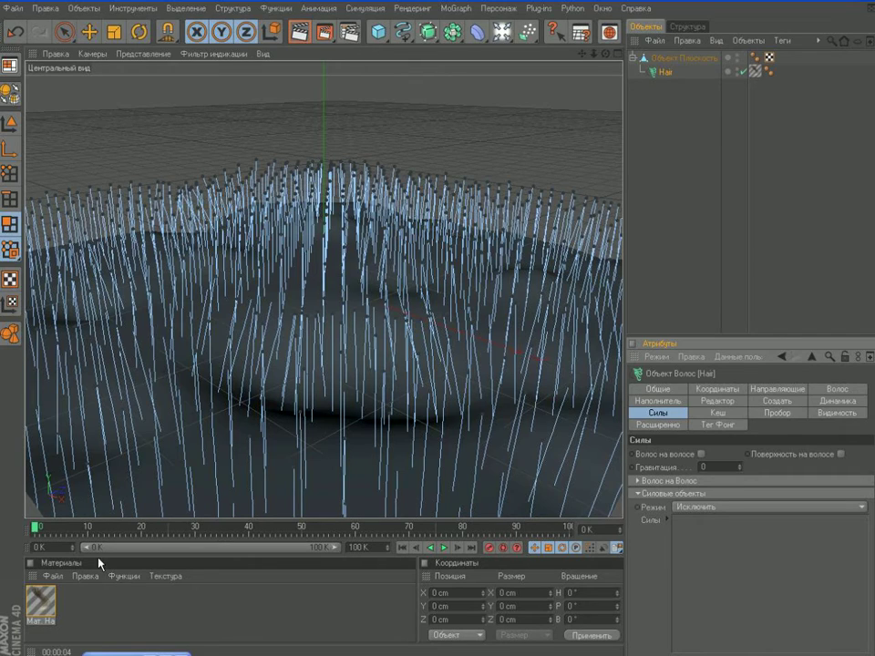
# Step: Set the root colour of the hair material's gradient to green, RGB 43, 74, 37
pyautogui.click(41, 600)
pyautogui.doubleClick(42, 600)
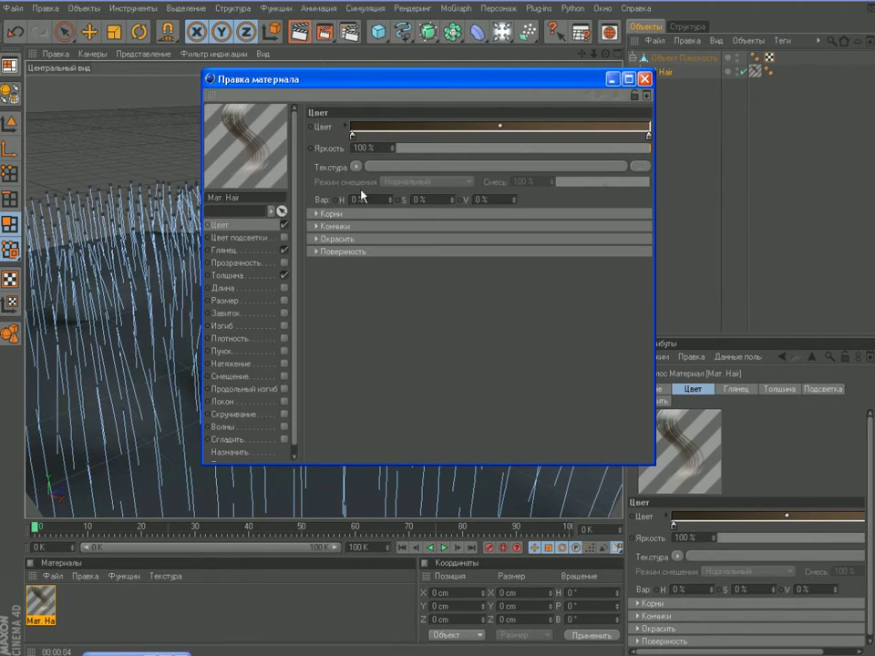
pyautogui.doubleClick(353, 137)
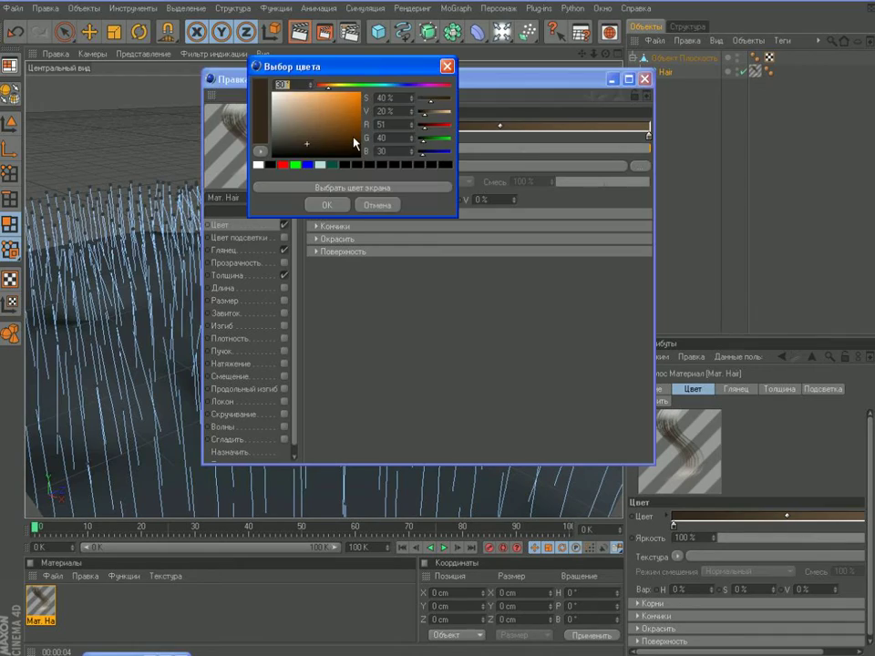
pyautogui.click(399, 123)
pyautogui.write('43')
pyautogui.press('Tab')
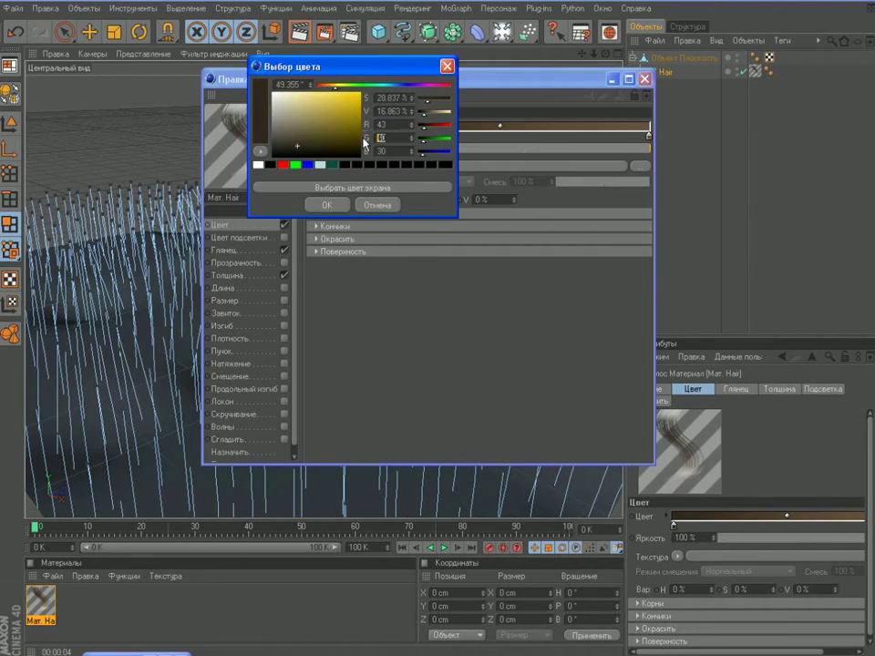
pyautogui.write('74')
pyautogui.press('Tab')
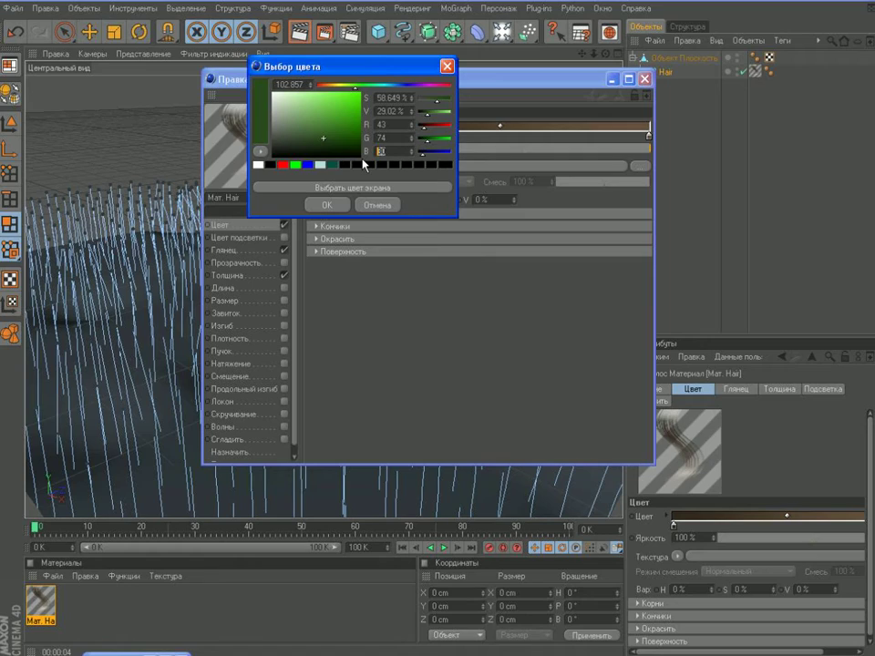
pyautogui.write('37')
pyautogui.click(324, 207)
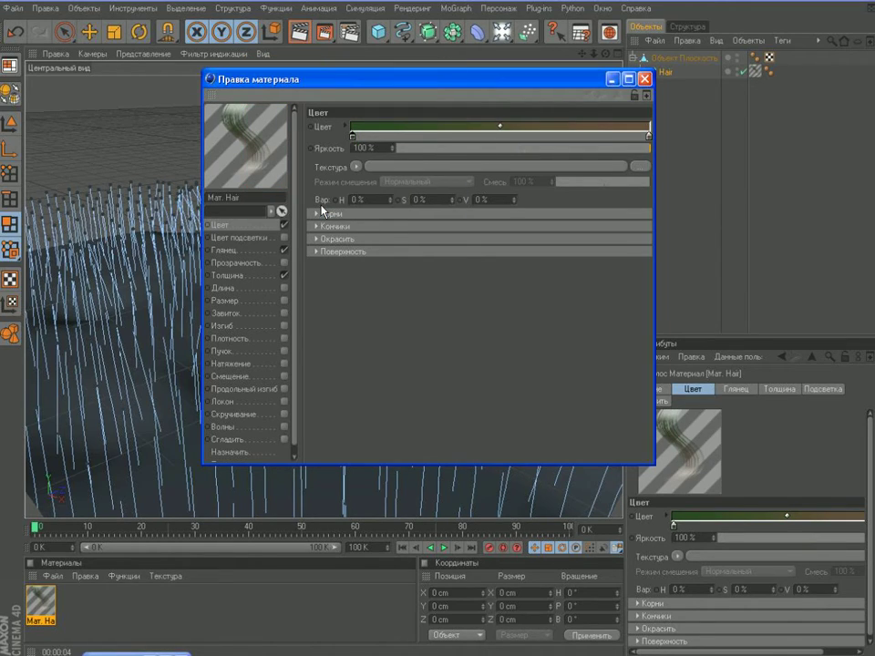
# Step: Add a colour knot at the middle of the hair gradient and set it to RGB 65, 98, 56
pyautogui.click(503, 137)
pyautogui.doubleClick(502, 136)
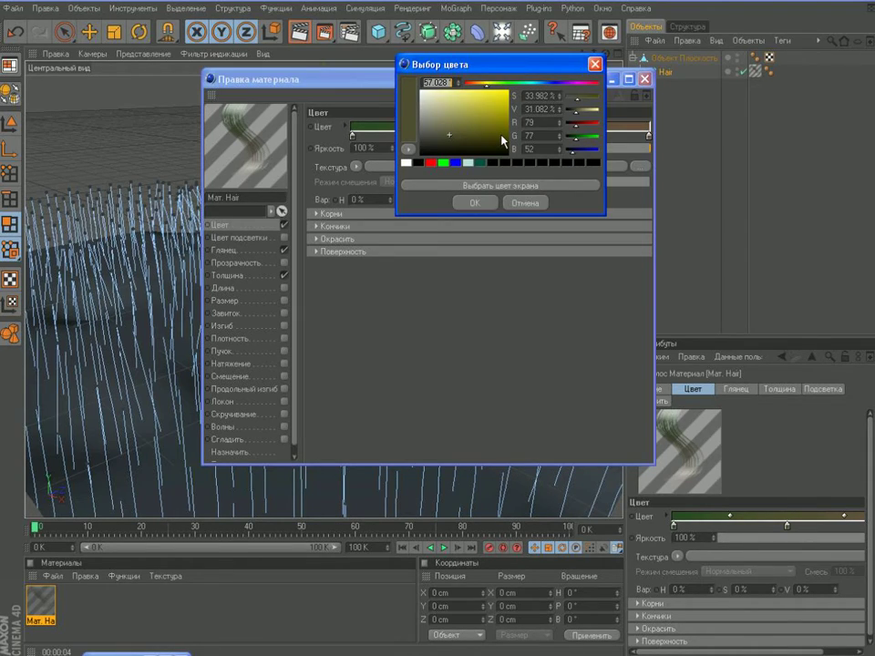
pyautogui.moveTo(546, 124); pyautogui.dragTo(512, 128)
pyautogui.press('Tab')
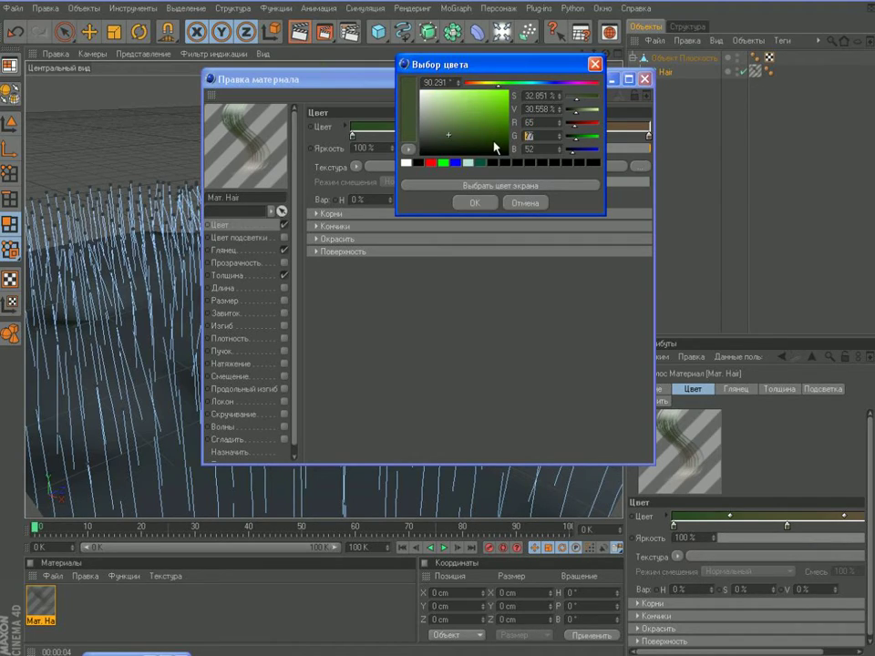
pyautogui.write('98')
pyautogui.press('Tab')
pyautogui.write('56')
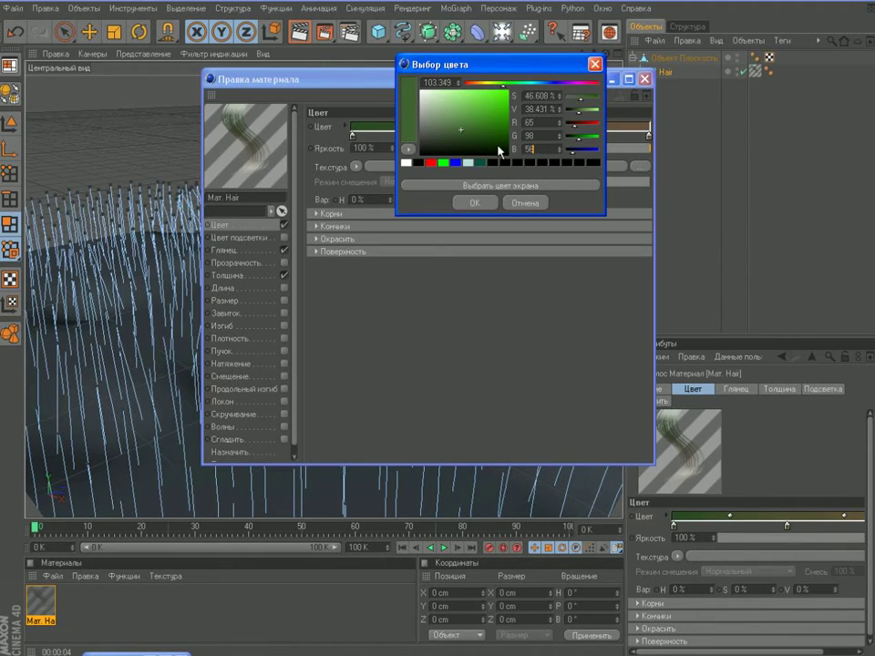
pyautogui.click(464, 205)
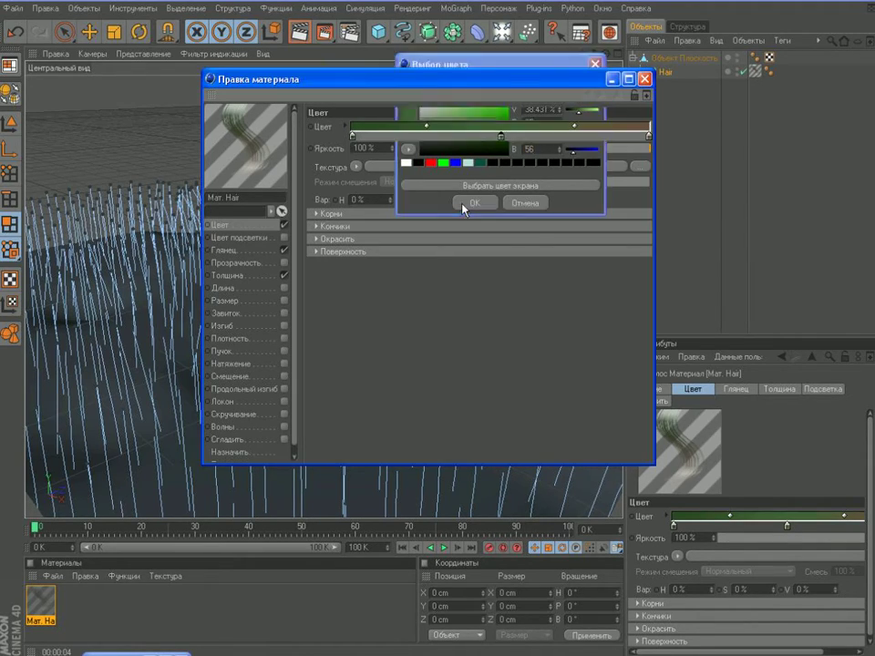
# Step: Shift the gradient's blend point between the middle green and the brown tip closer to the tip, keep the tip colour, and test-render the grass
pyautogui.doubleClick(649, 137)
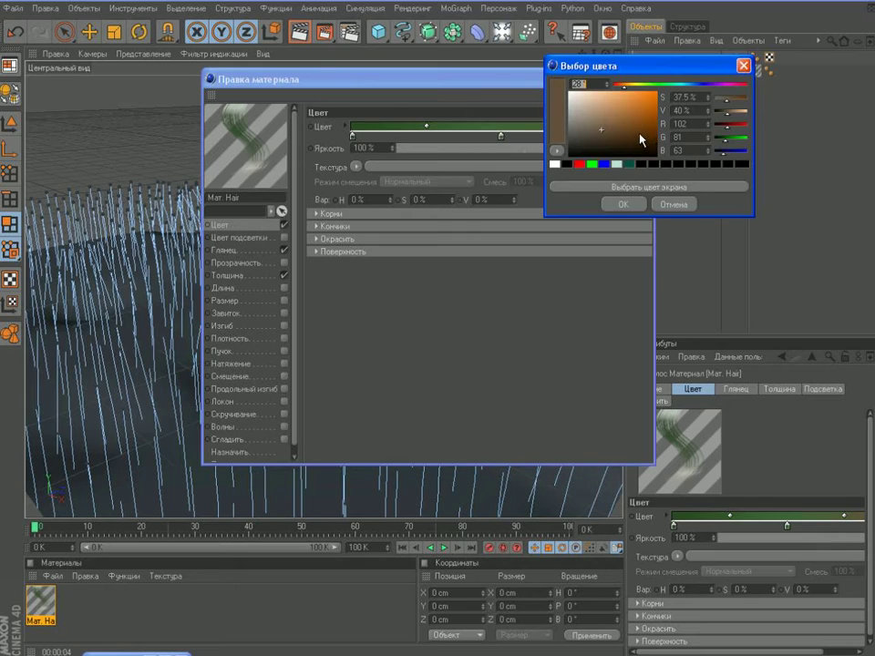
pyautogui.click(623, 205)
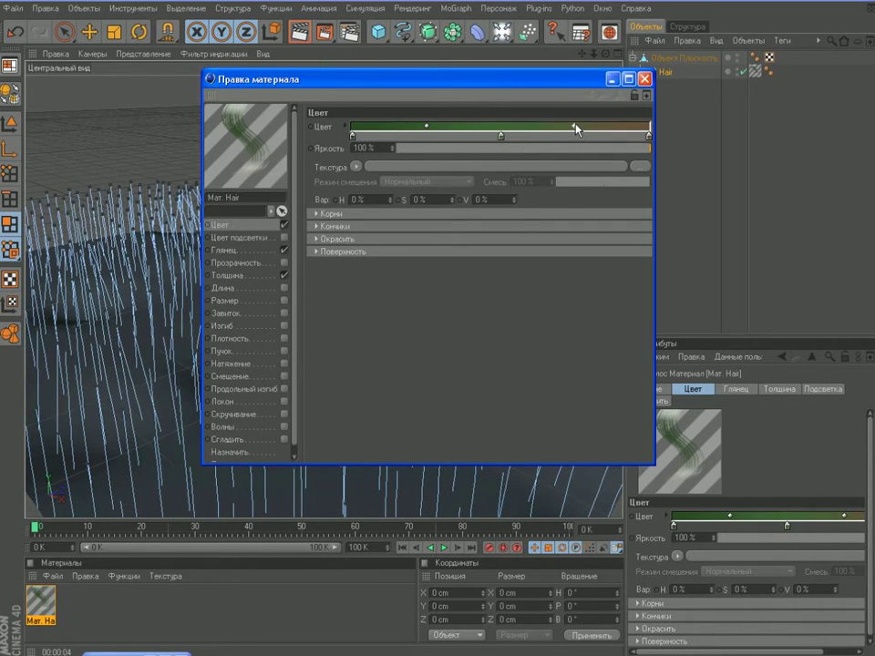
pyautogui.moveTo(574, 125); pyautogui.dragTo(605, 129)
pyautogui.click(649, 136)
pyautogui.doubleClick(649, 136)
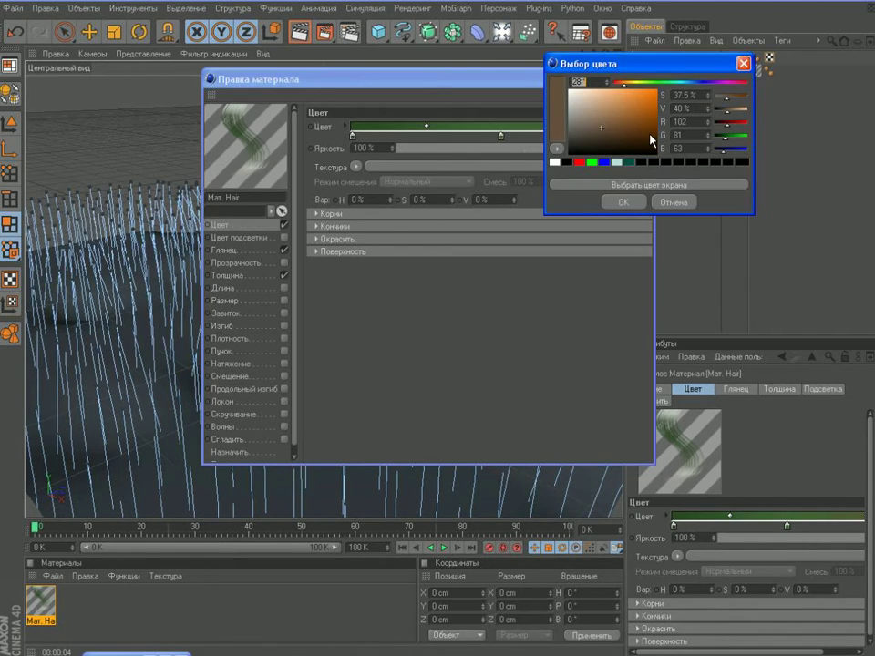
pyautogui.click(635, 201)
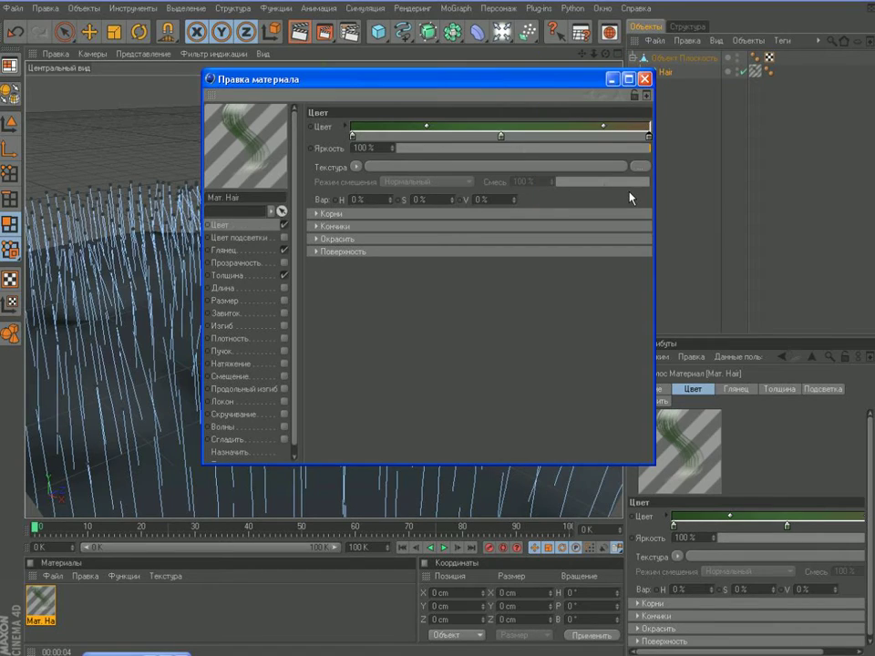
pyautogui.click(611, 81)
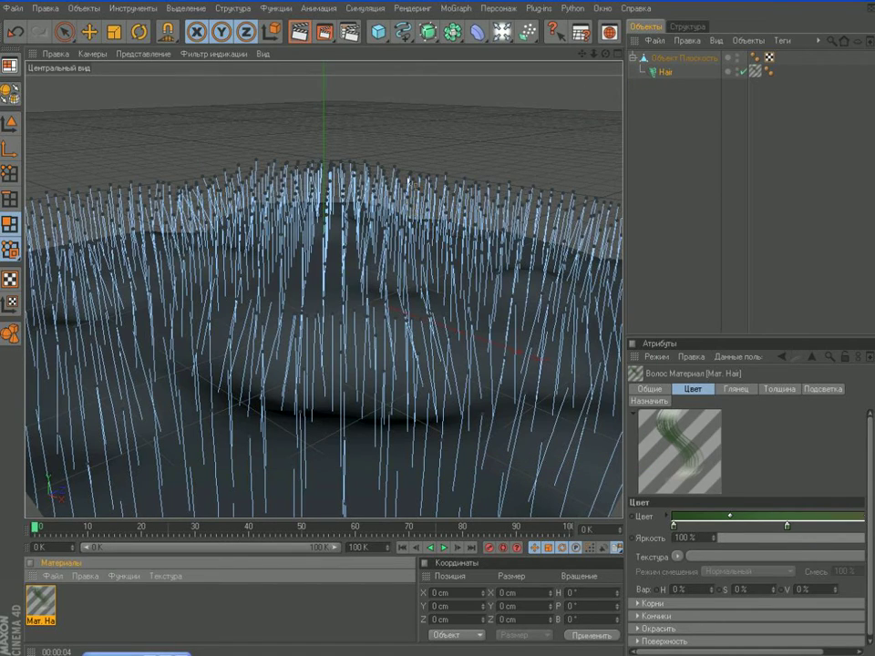
pyautogui.click(301, 38)
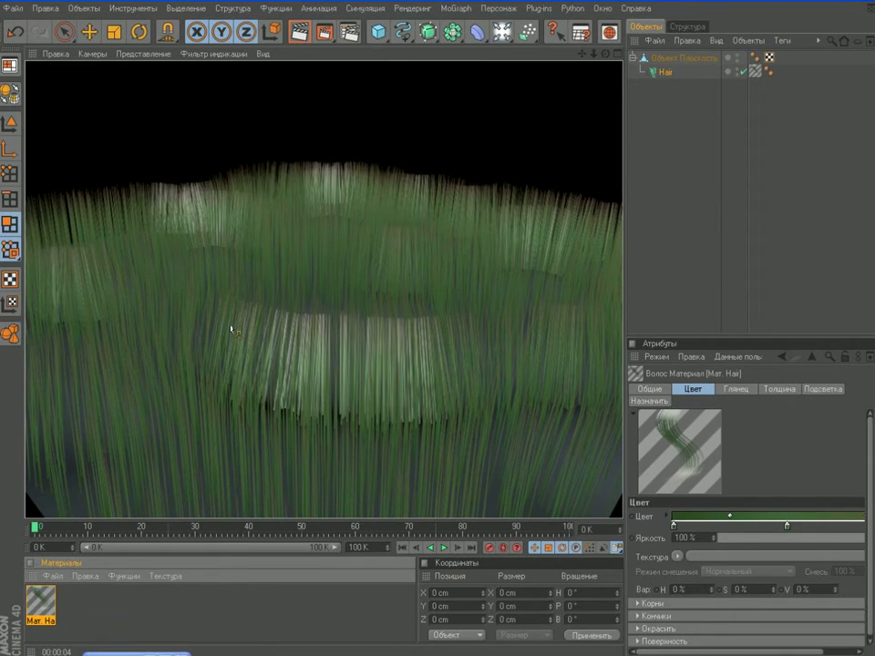
# Step: Disable the specular channel (Глянец) of the hair material and test-render the grass without the shine
pyautogui.doubleClick(40, 605)
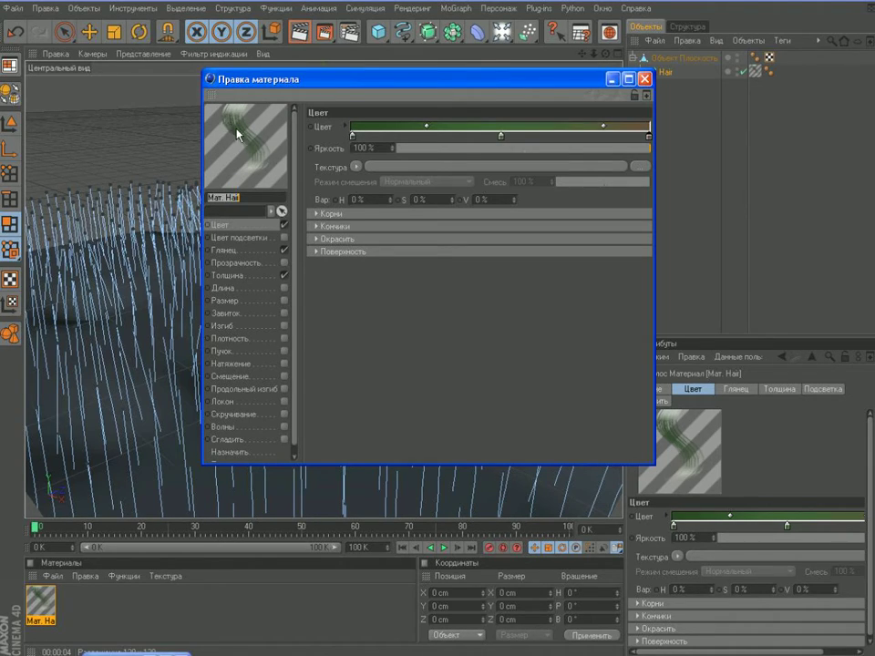
pyautogui.click(283, 250)
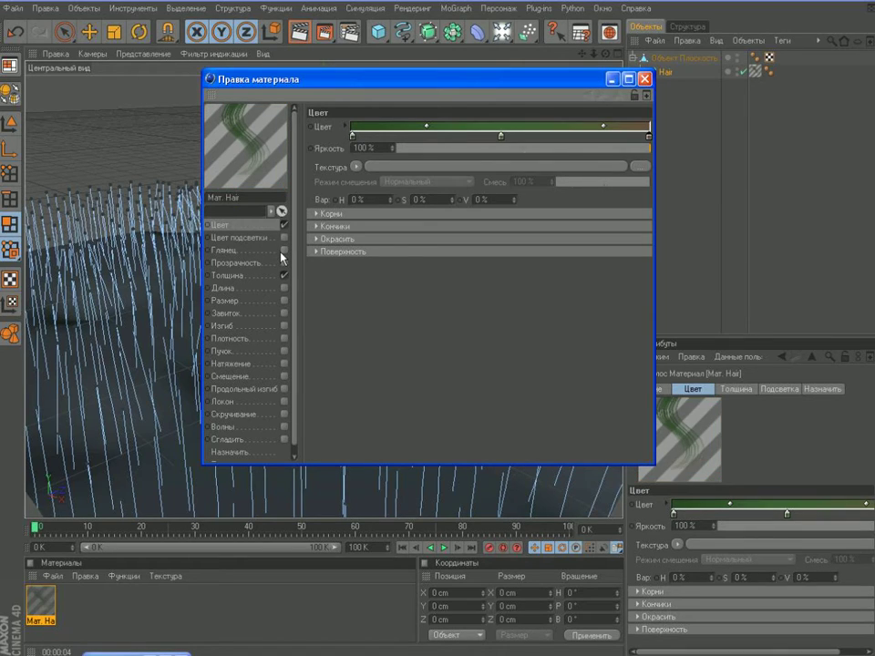
pyautogui.click(284, 250)
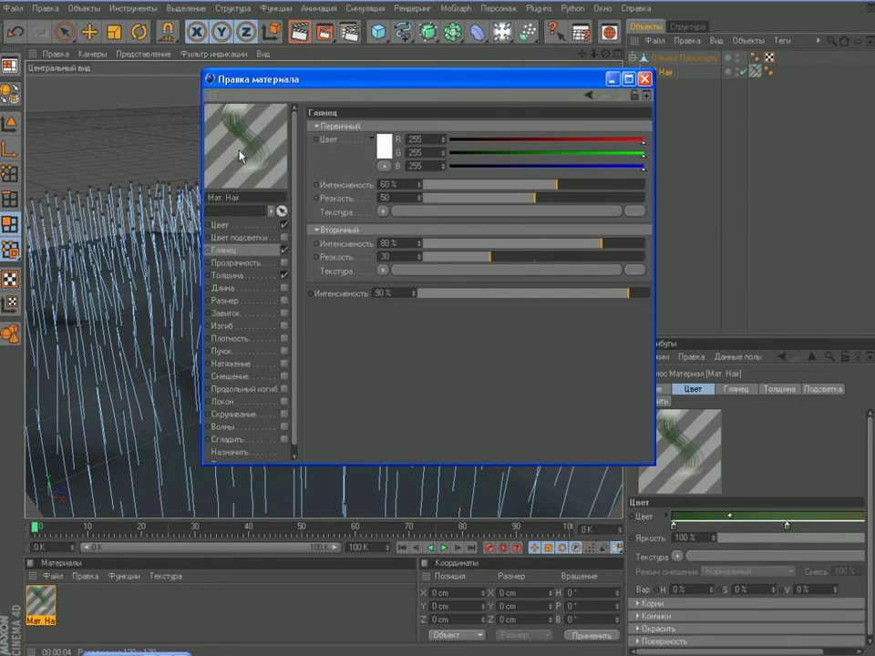
pyautogui.click(284, 249)
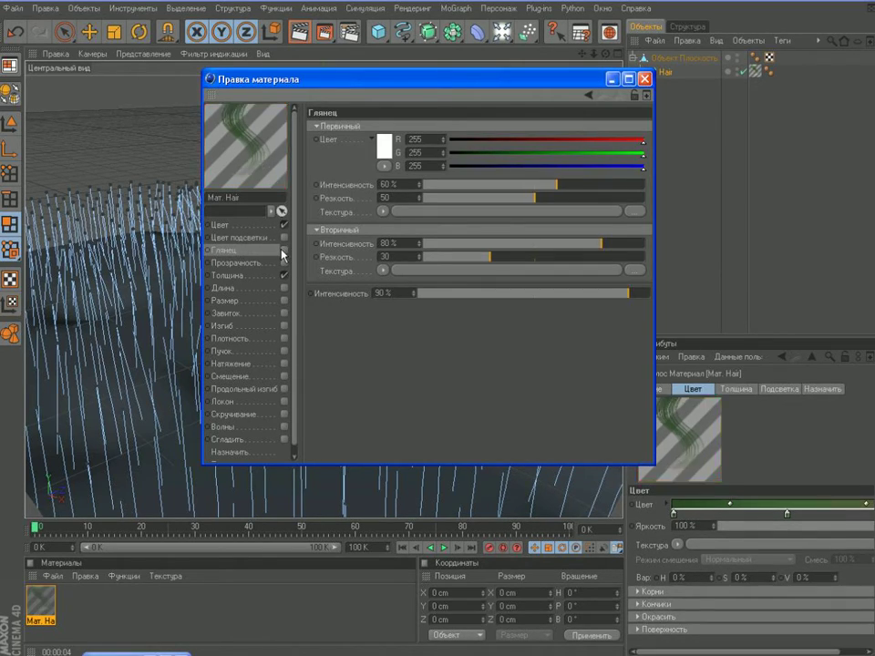
pyautogui.click(612, 80)
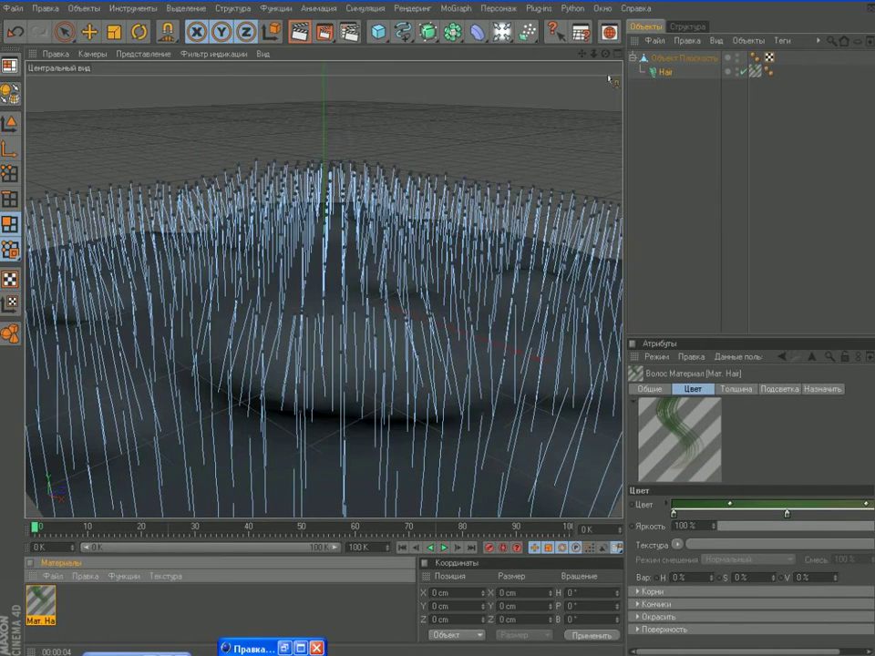
pyautogui.click(301, 35)
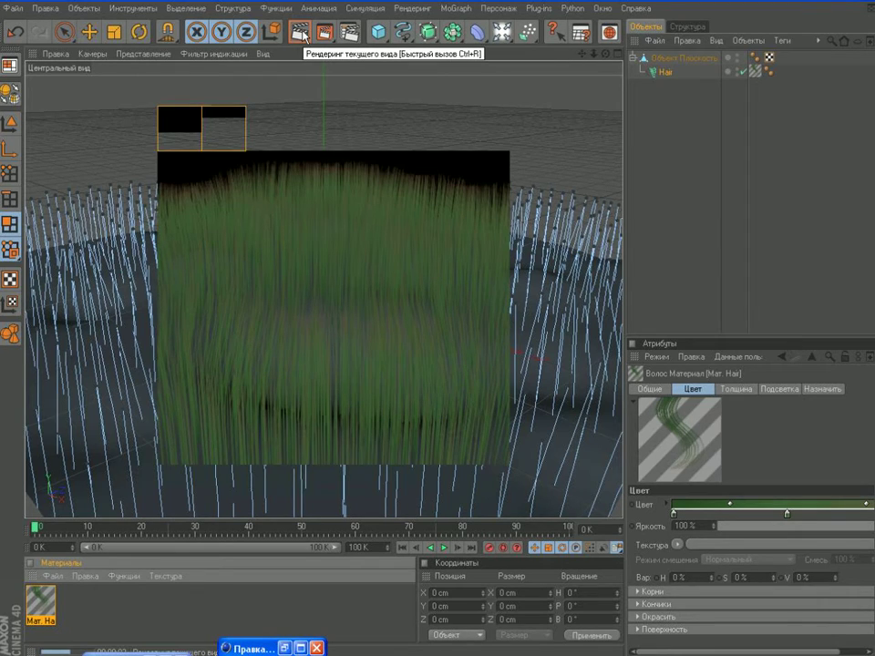
# Step: Review the hair material's thickness settings, and enable the Length channel (Длина) with its share (Доля) set to 75%
pyautogui.doubleClick(40, 601)
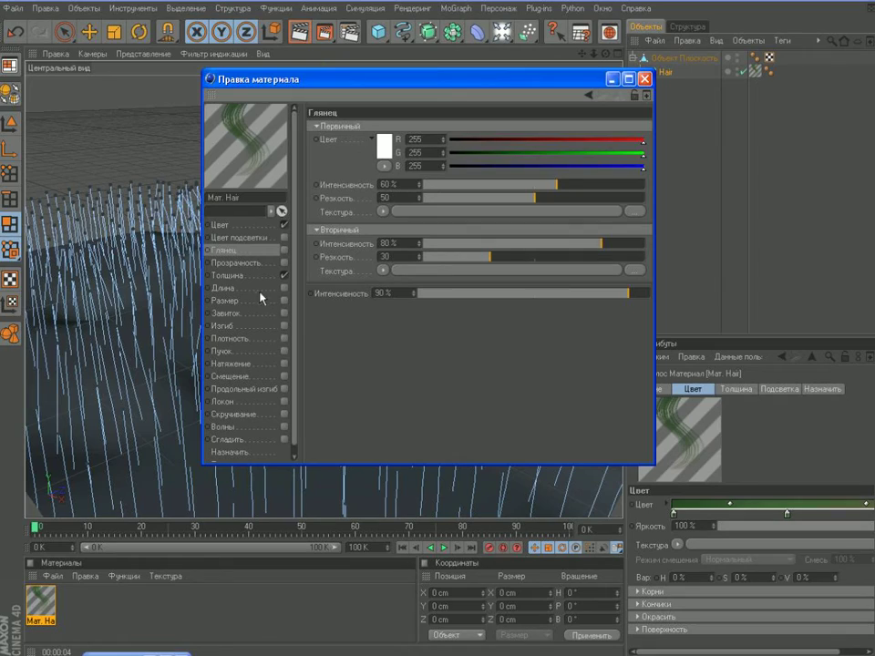
pyautogui.click(230, 275)
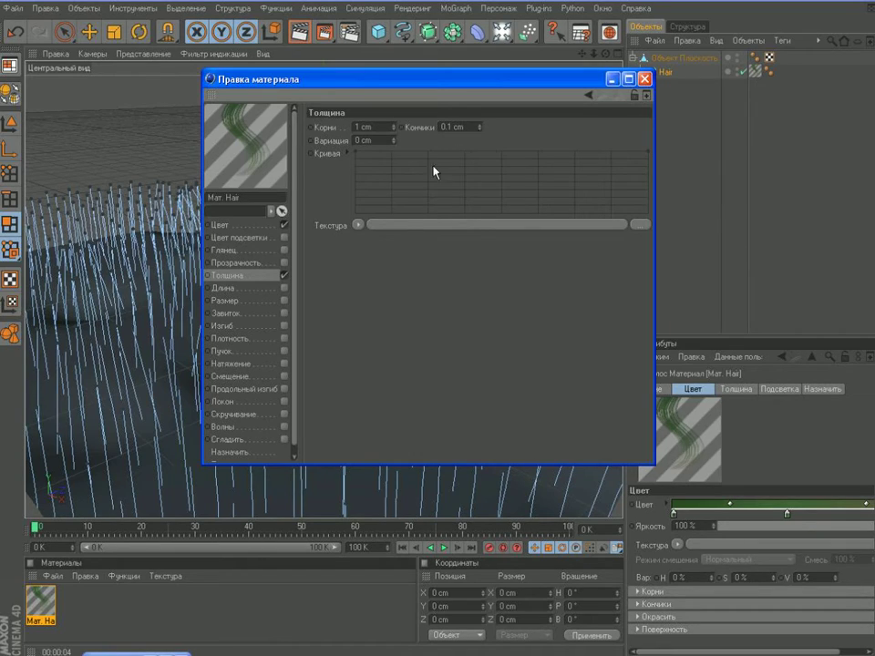
pyautogui.click(285, 287)
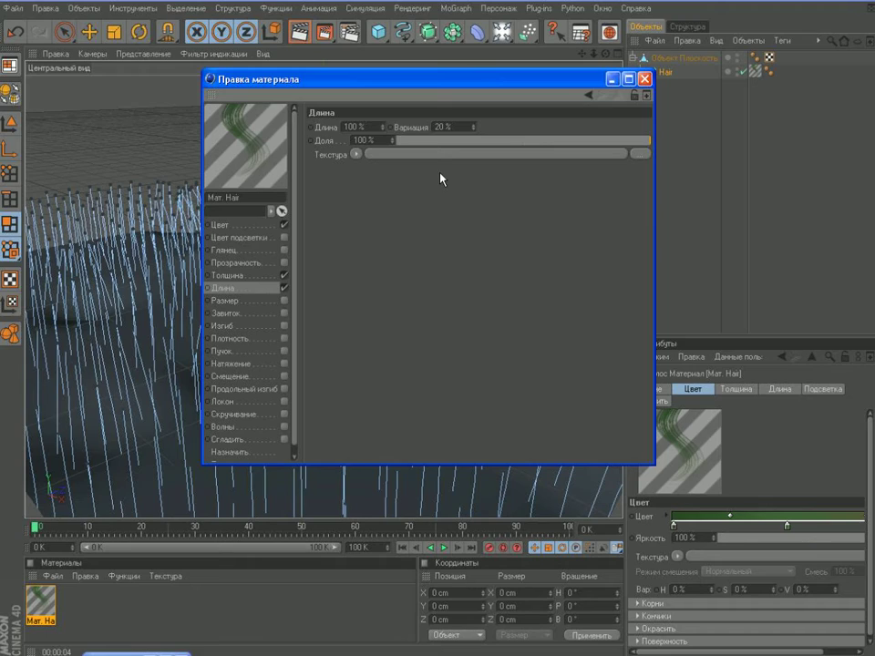
pyautogui.click(606, 141)
pyautogui.click(593, 143)
pyautogui.click(587, 142)
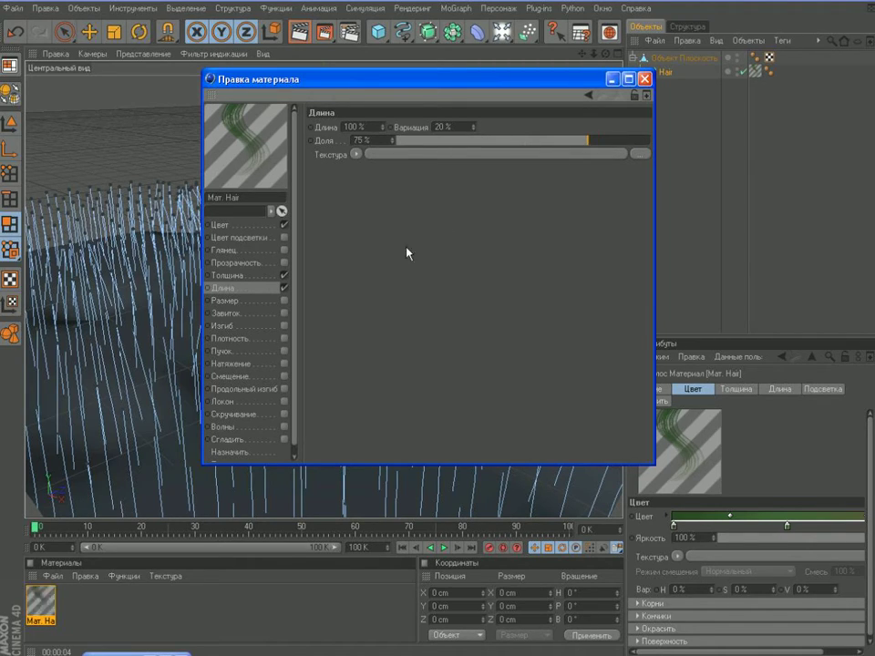
# Step: Enable the Size channel (Размер) with a 51% share and the Frizz channel (Завиток) with a 73% share
pyautogui.click(230, 300)
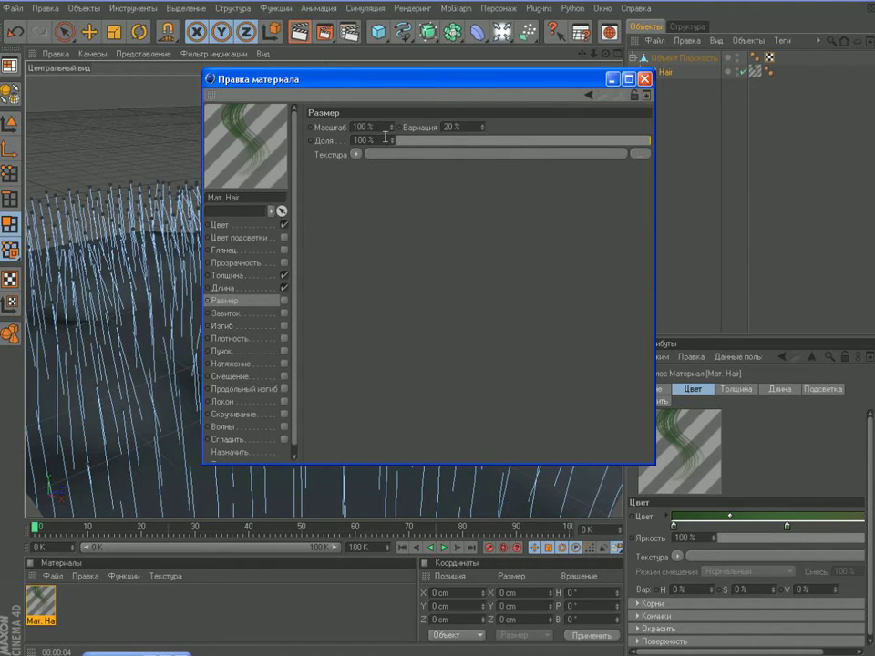
pyautogui.click(526, 141)
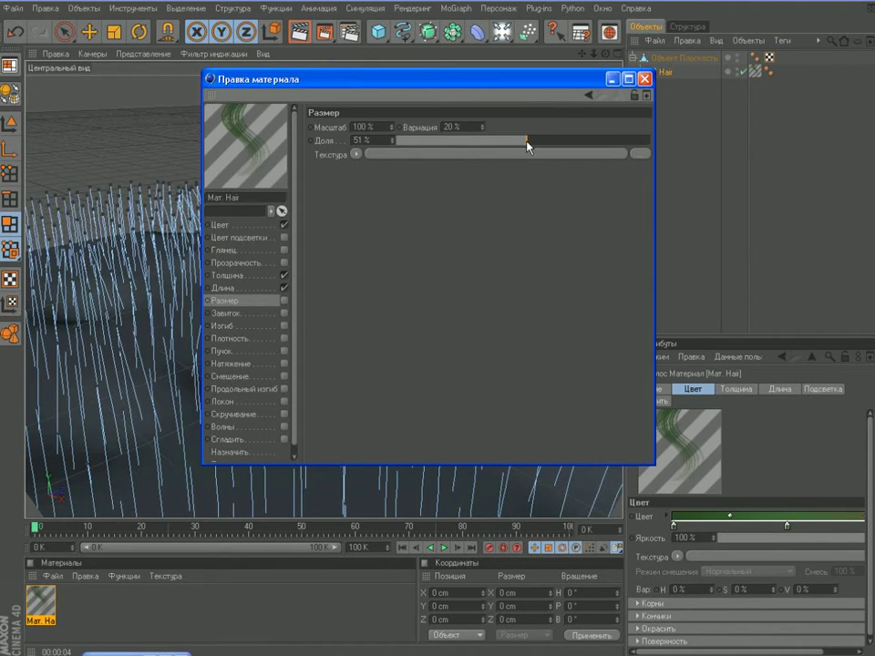
pyautogui.click(284, 301)
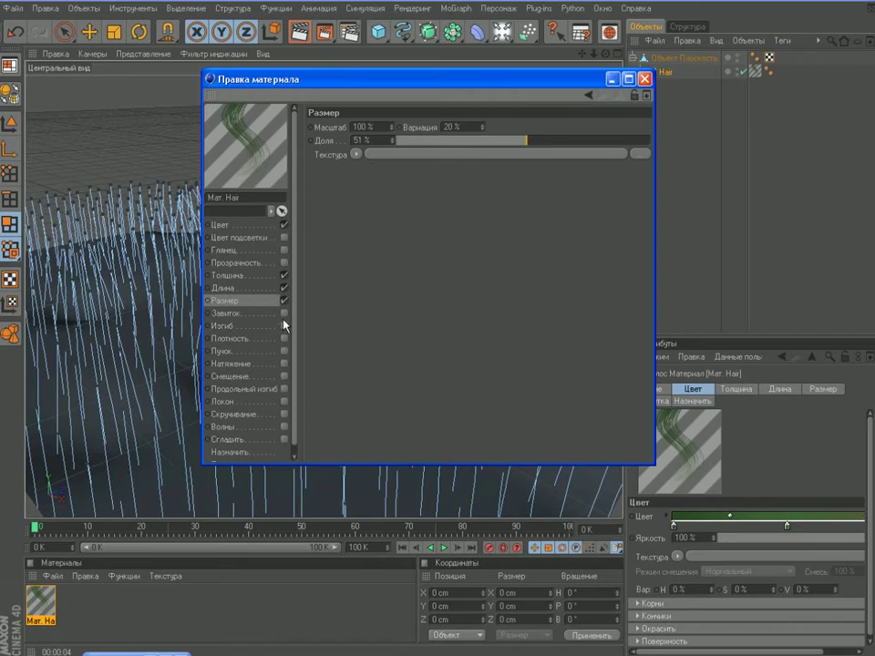
pyautogui.click(284, 315)
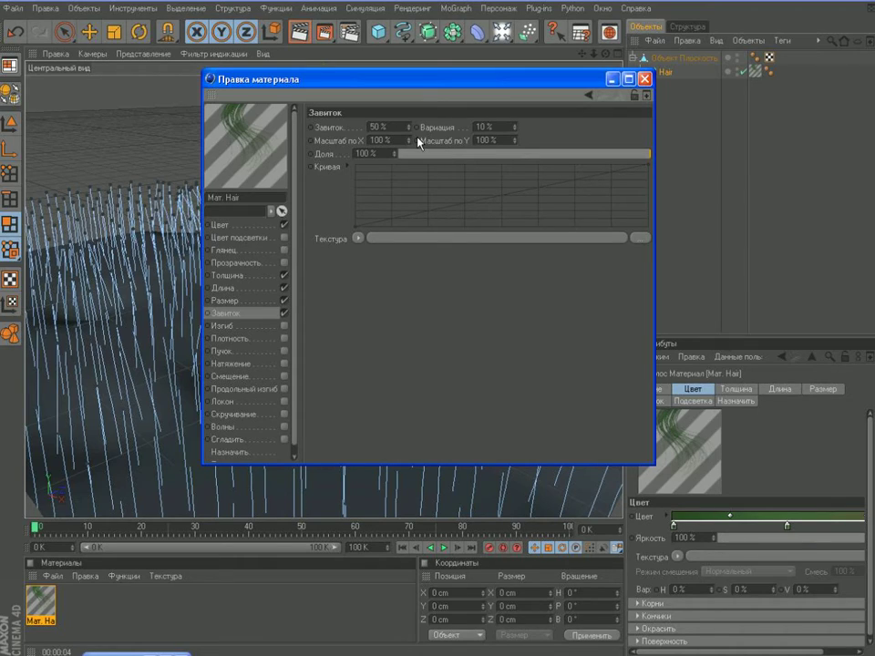
pyautogui.click(583, 154)
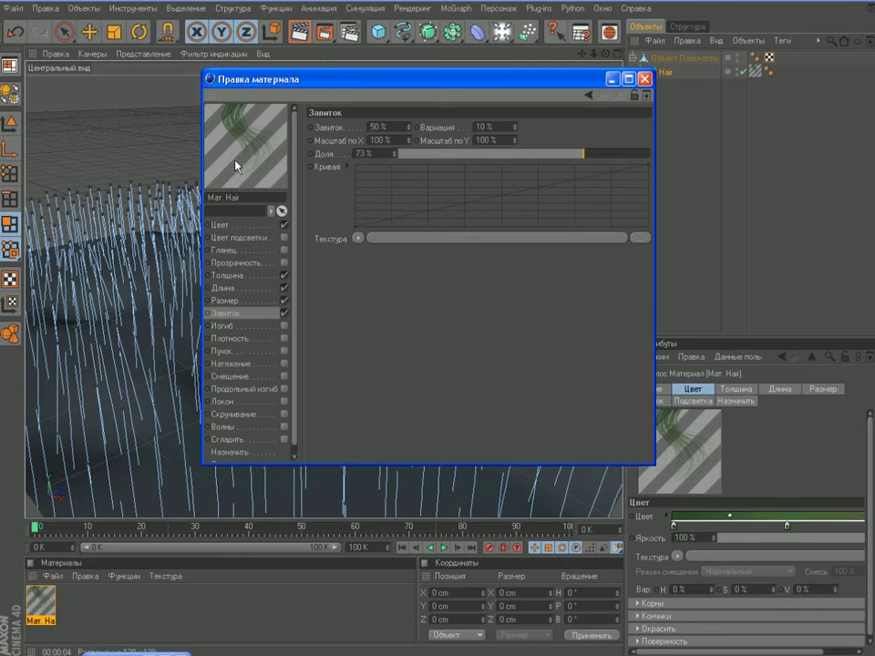
pyautogui.click(286, 314)
# Step: Enable the Curl channel (Локон) and set its variation to 30% and its share to 70%
pyautogui.click(284, 402)
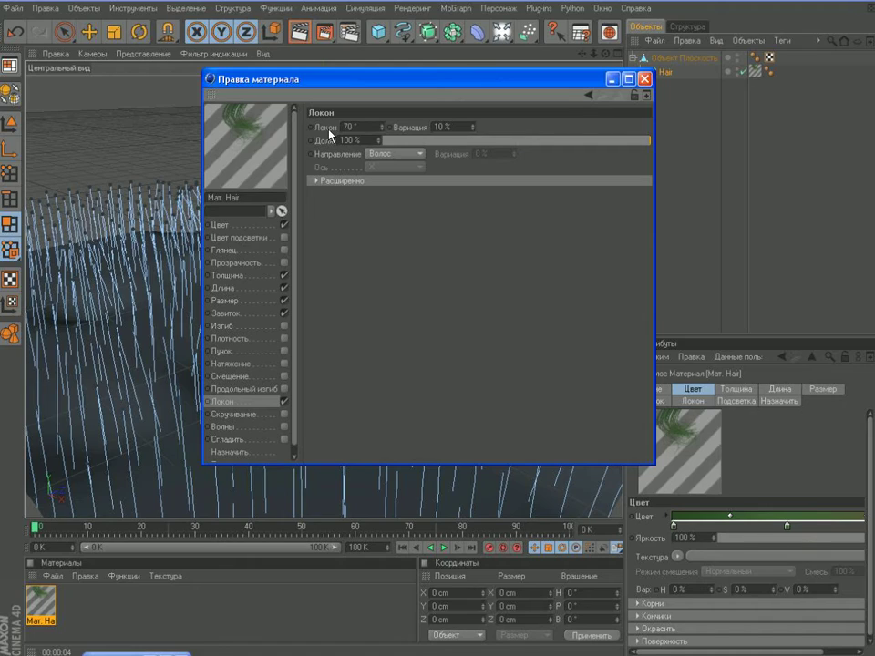
pyautogui.click(441, 127)
pyautogui.write('30')
pyautogui.press('Return')
pyautogui.click(571, 142)
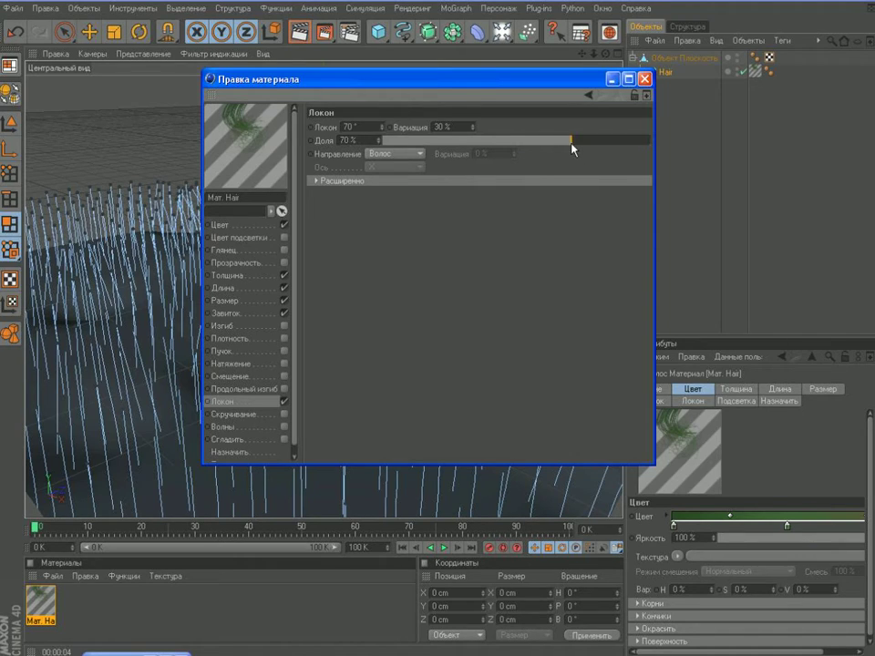
# Step: Raise the curl angle of the hair material in small increments to about 75°
pyautogui.click(383, 125)
pyautogui.click(383, 125)
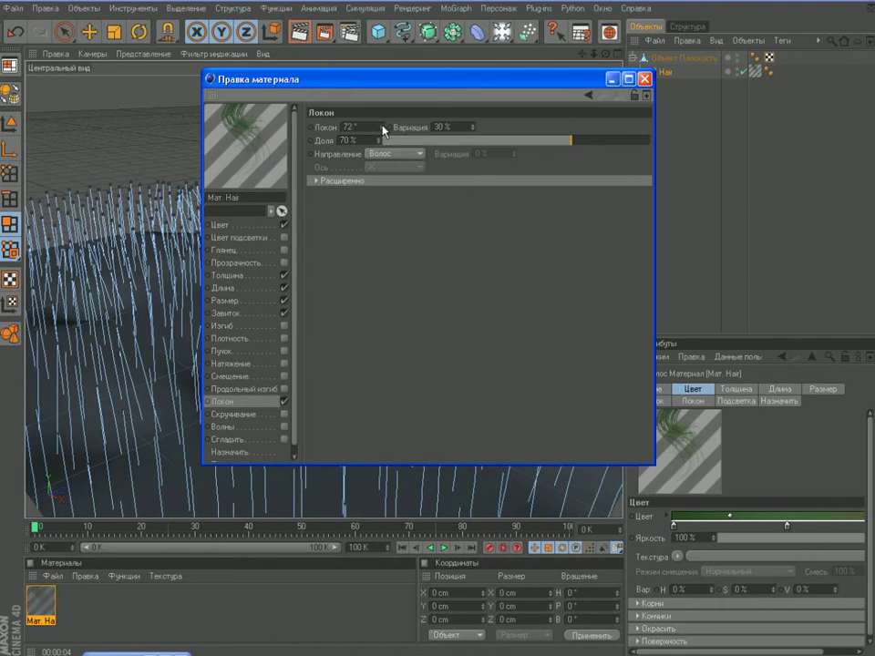
pyautogui.click(382, 125)
pyautogui.click(382, 126)
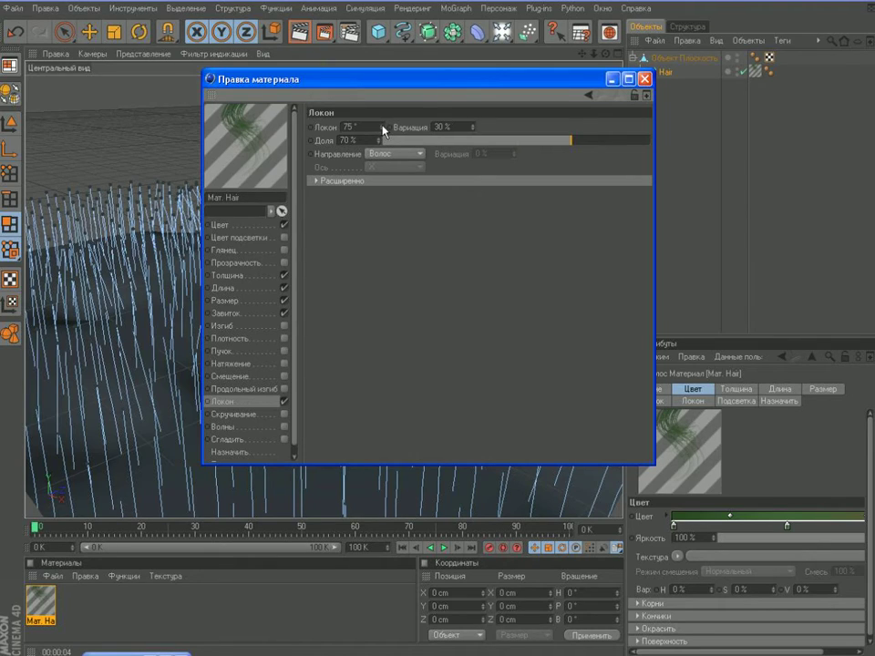
pyautogui.click(383, 127)
pyautogui.click(383, 127)
# Step: Enable the Waves channel (Волны) of the hair material, close its editor, and play the animation briefly to check the grass
pyautogui.click(284, 427)
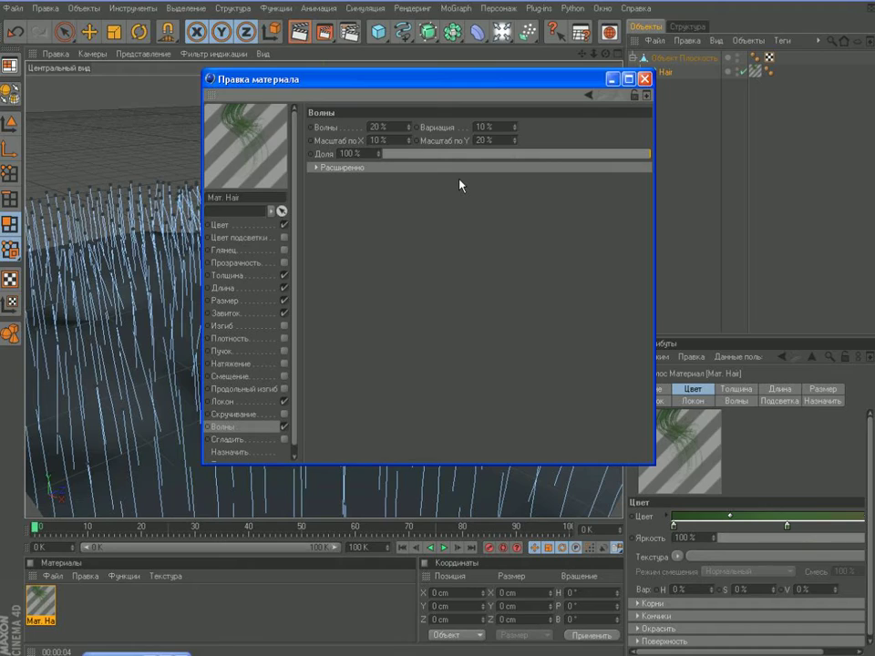
pyautogui.click(645, 79)
pyautogui.click(443, 547)
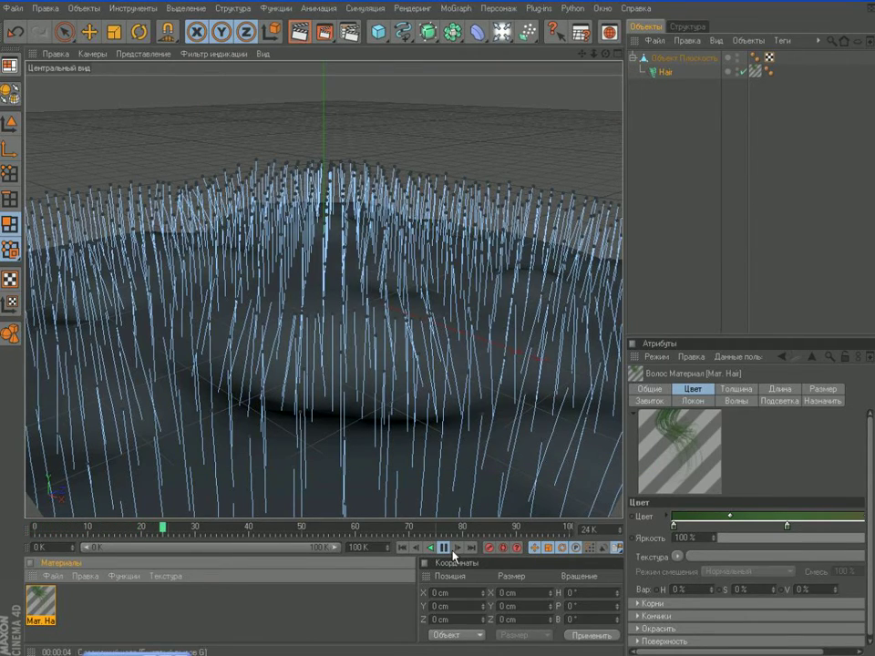
pyautogui.click(443, 548)
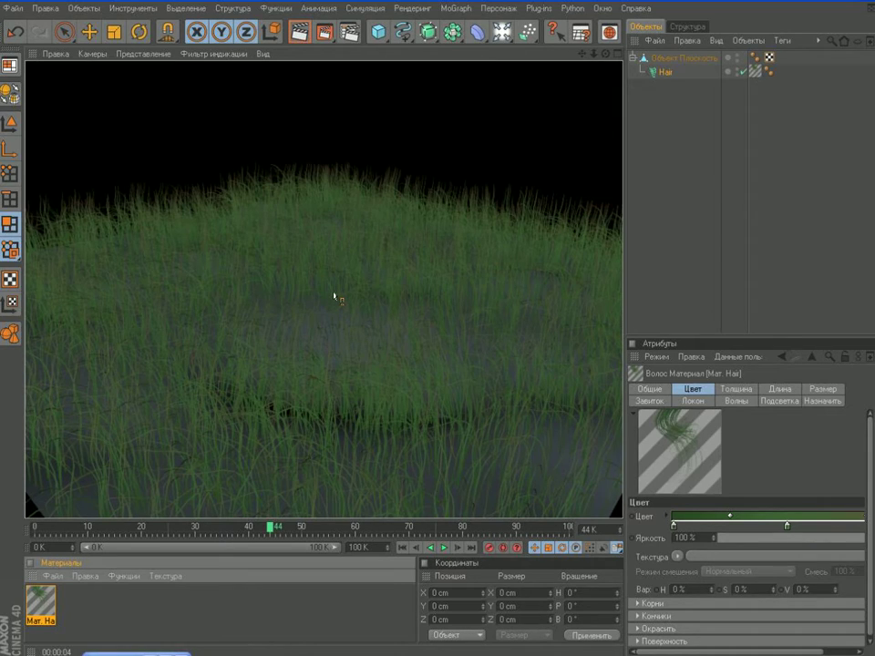
pyautogui.click(89, 33)
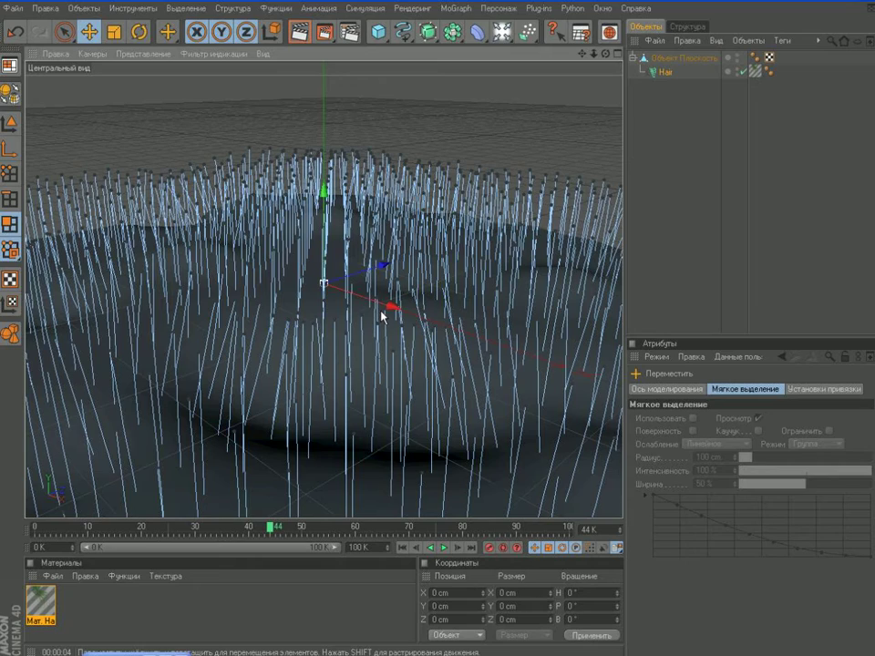
# Step: Create a new standard material and disable its Specular channel (Глянец)
pyautogui.doubleClick(81, 608)
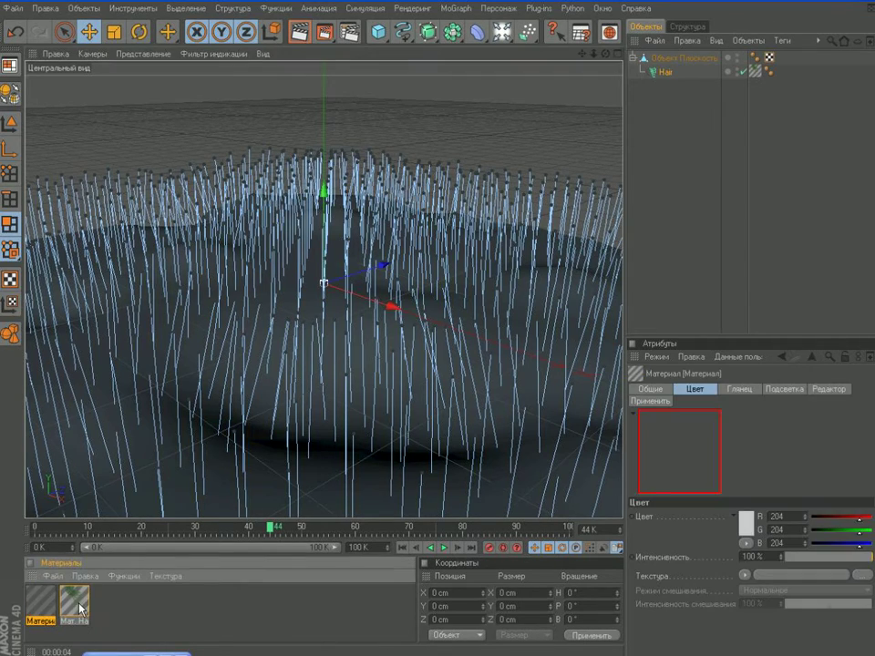
pyautogui.doubleClick(46, 602)
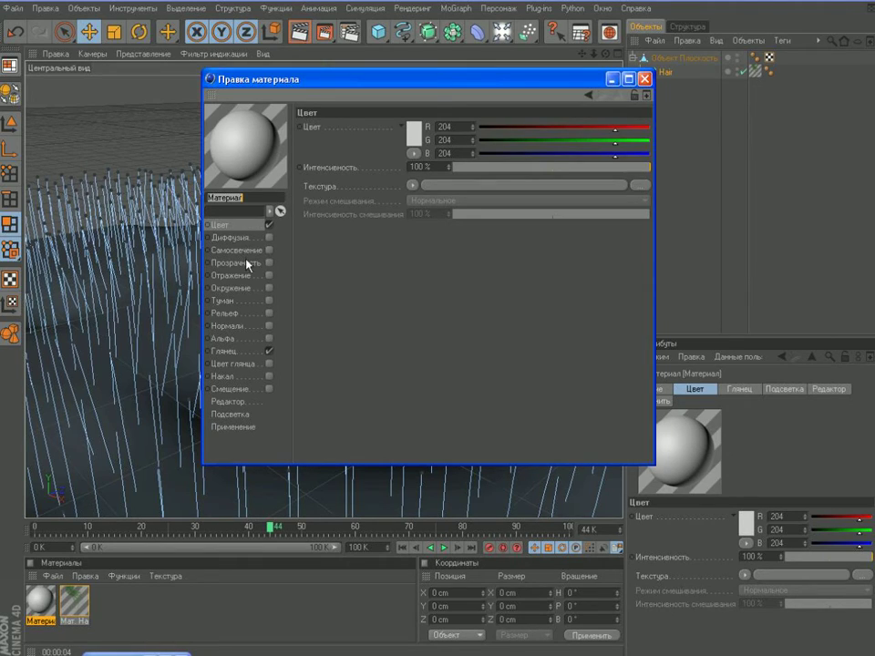
pyautogui.click(268, 351)
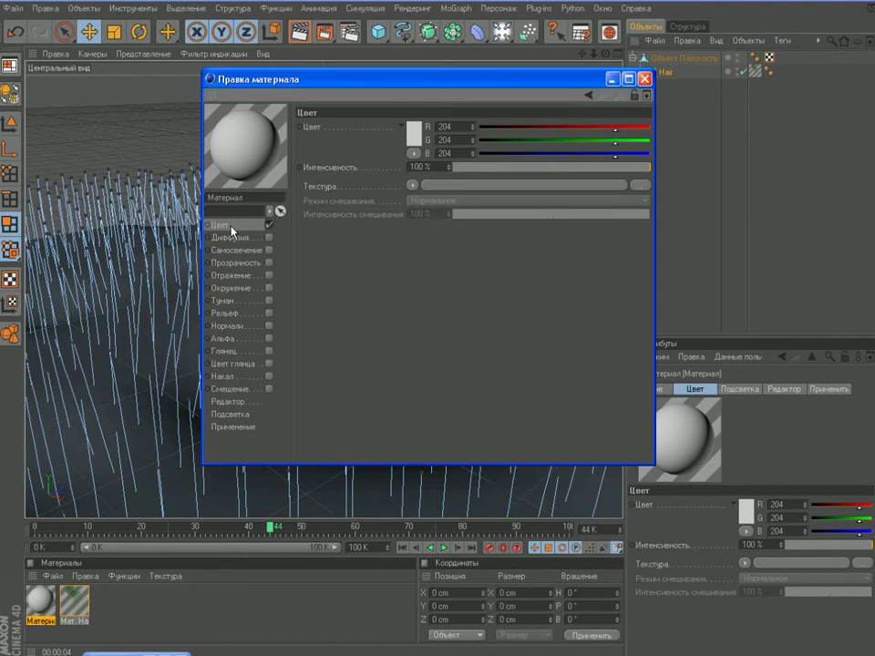
# Step: Set the new material's base color to dark green with RGB 13, 65, 33
pyautogui.click(422, 137)
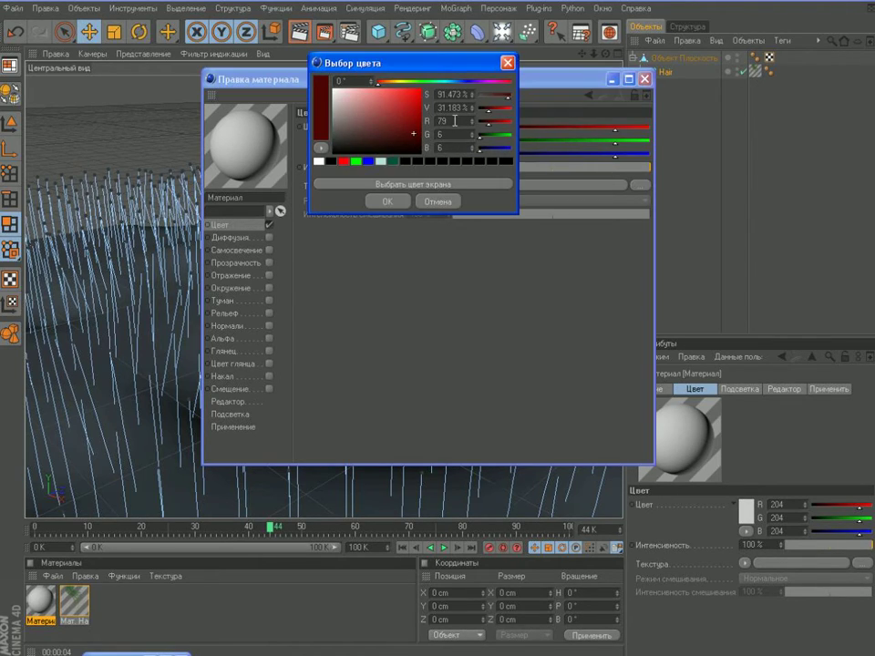
pyautogui.doubleClick(454, 120)
pyautogui.write('13')
pyautogui.press('Tab')
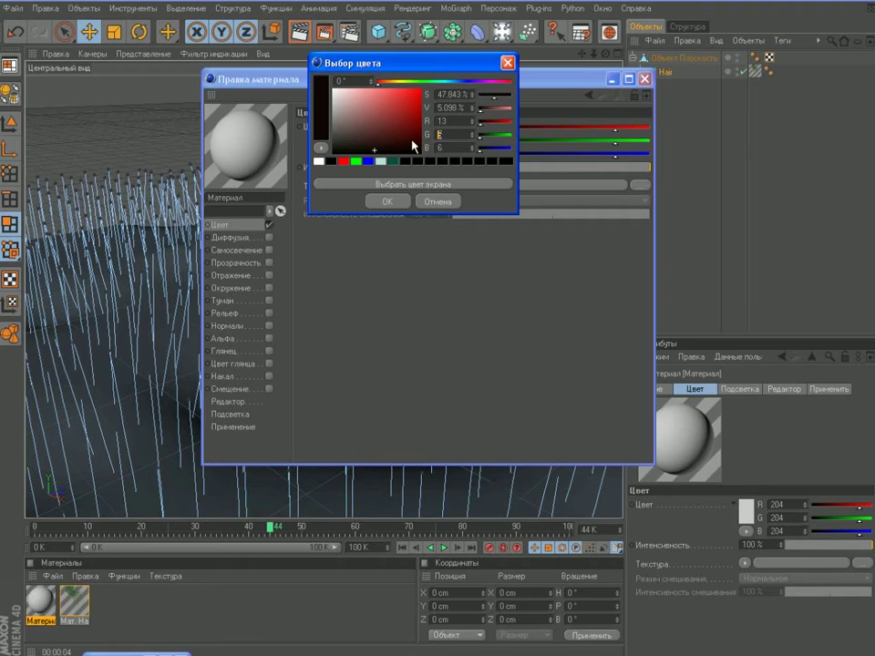
pyautogui.write('65')
pyautogui.press('Tab')
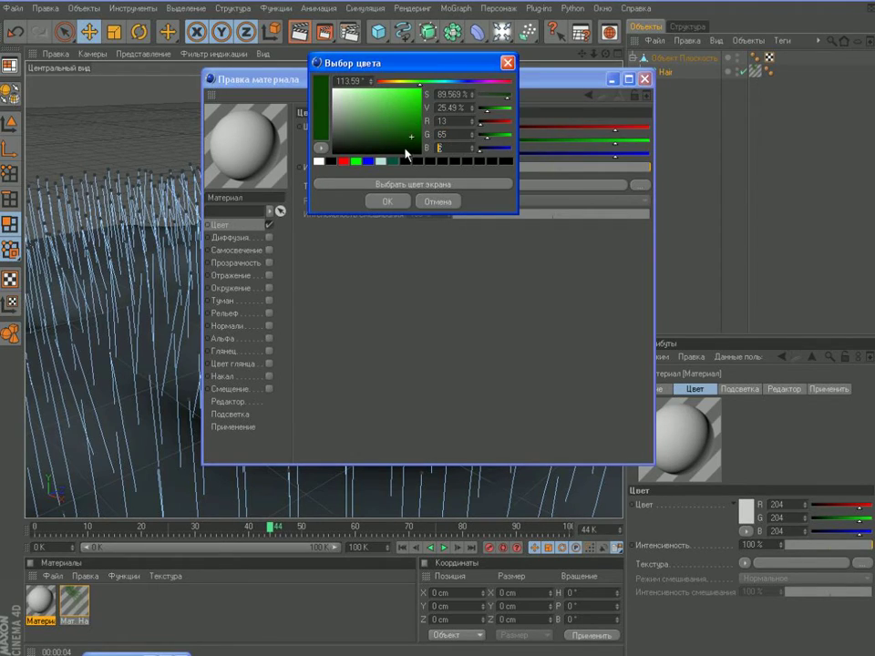
pyautogui.write('33')
pyautogui.click(388, 202)
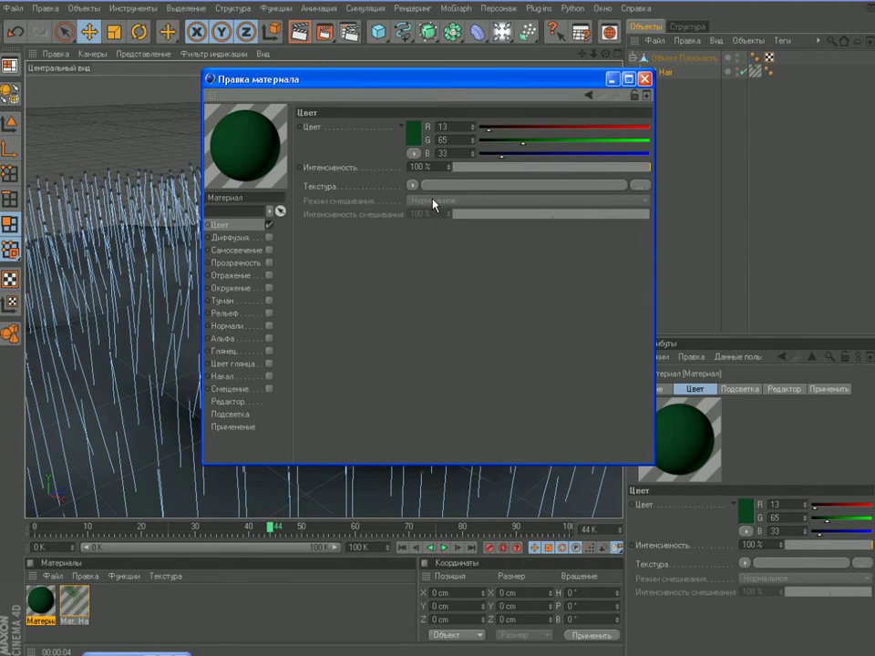
# Step: Load a Gradient shader (Градиент) as the color channel's texture and open its shader properties
pyautogui.click(412, 185)
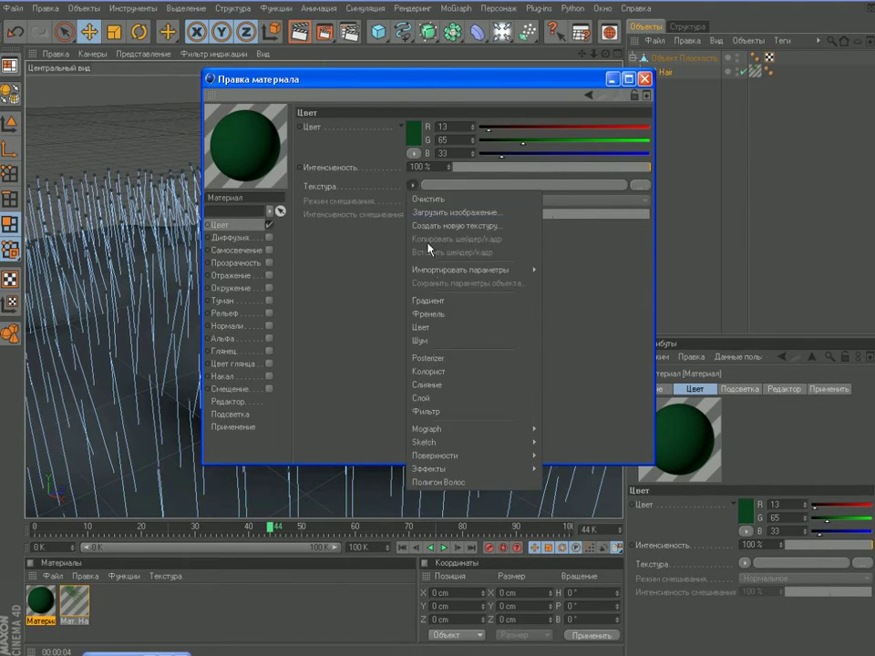
pyautogui.moveTo(494, 447)
pyautogui.click(428, 300)
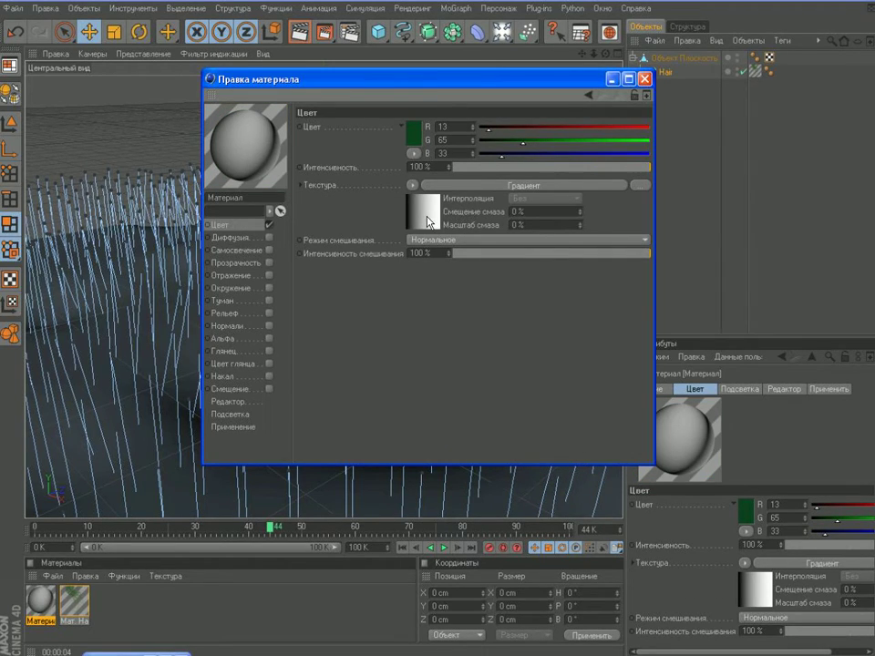
pyautogui.click(428, 221)
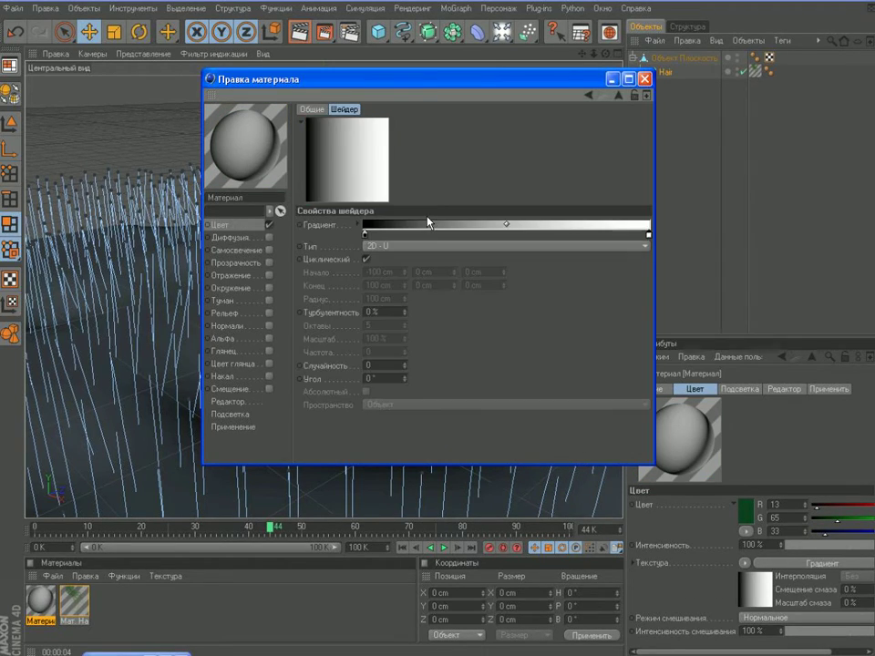
# Step: Set the gradient's black starting knot to a dark olive color with RGB 65, 61, 12
pyautogui.doubleClick(365, 235)
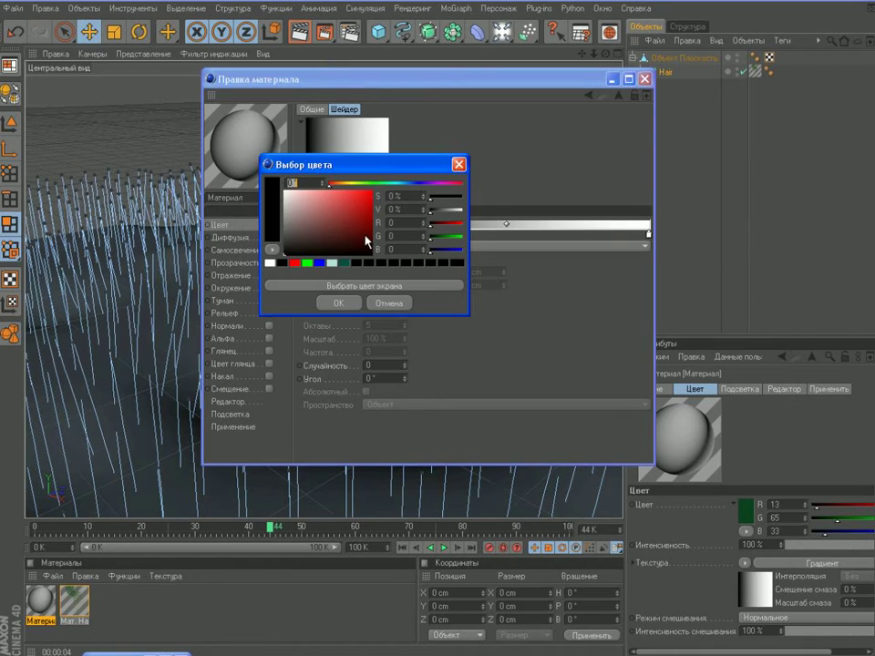
pyautogui.click(393, 224)
pyautogui.moveTo(417, 224); pyautogui.dragTo(363, 230)
pyautogui.write('65')
pyautogui.press('Tab')
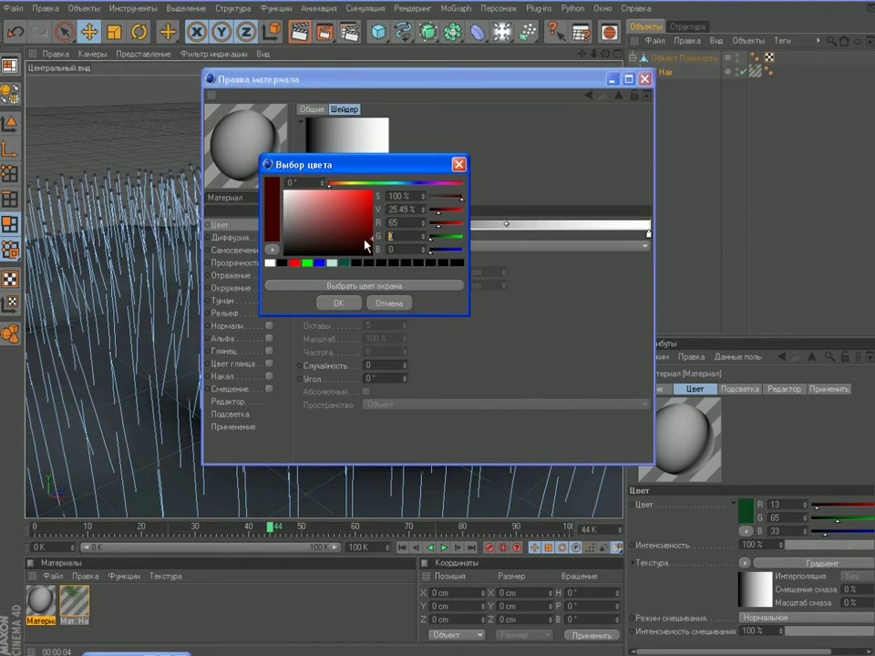
pyautogui.write('61')
pyautogui.press('Tab')
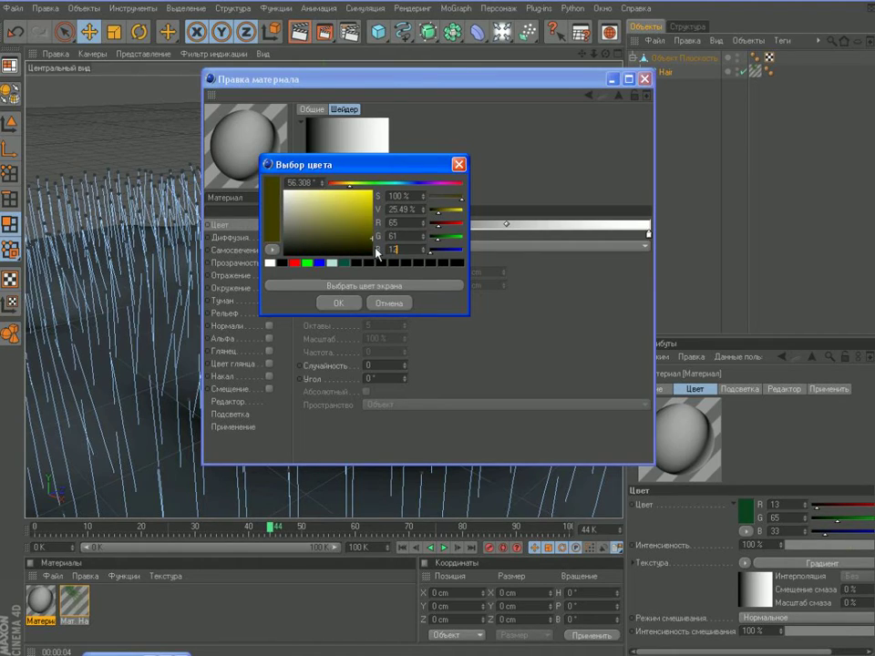
pyautogui.write('12')
pyautogui.click(336, 302)
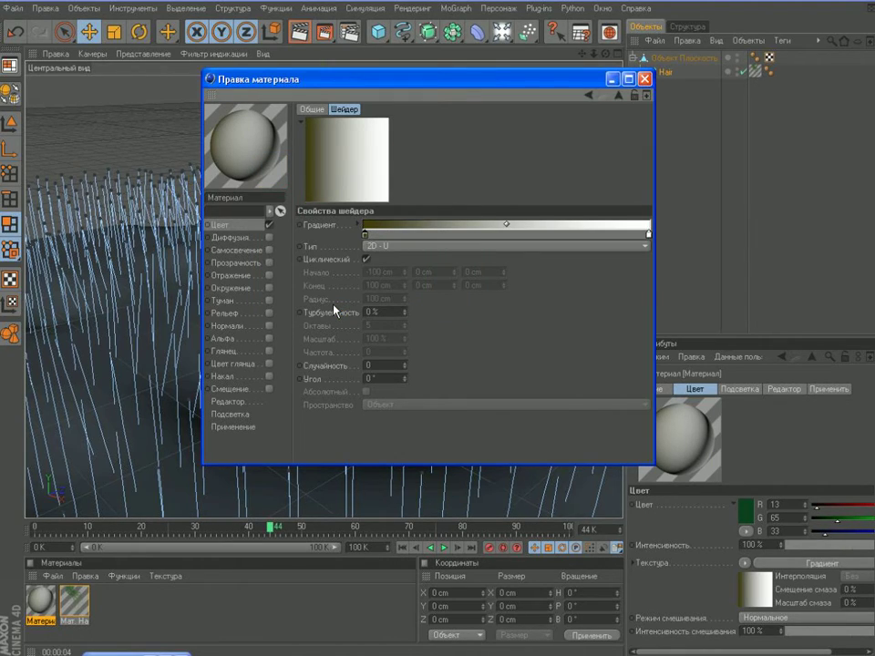
# Step: Set the gradient's white end knot to dark green with RGB 36, 65, 43 and close the material editor
pyautogui.doubleClick(648, 235)
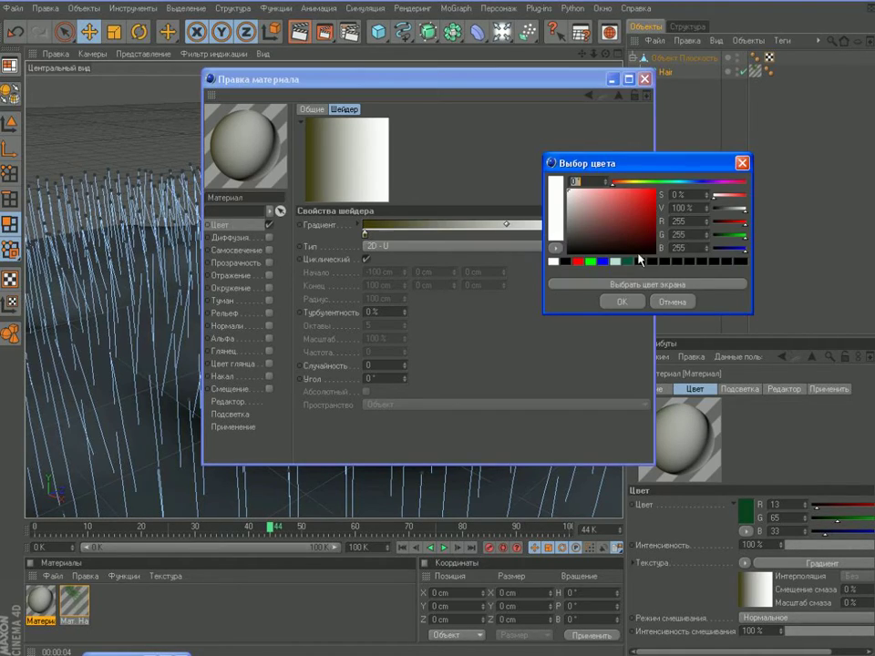
pyautogui.write('38')
pyautogui.press('Tab')
pyautogui.write('65')
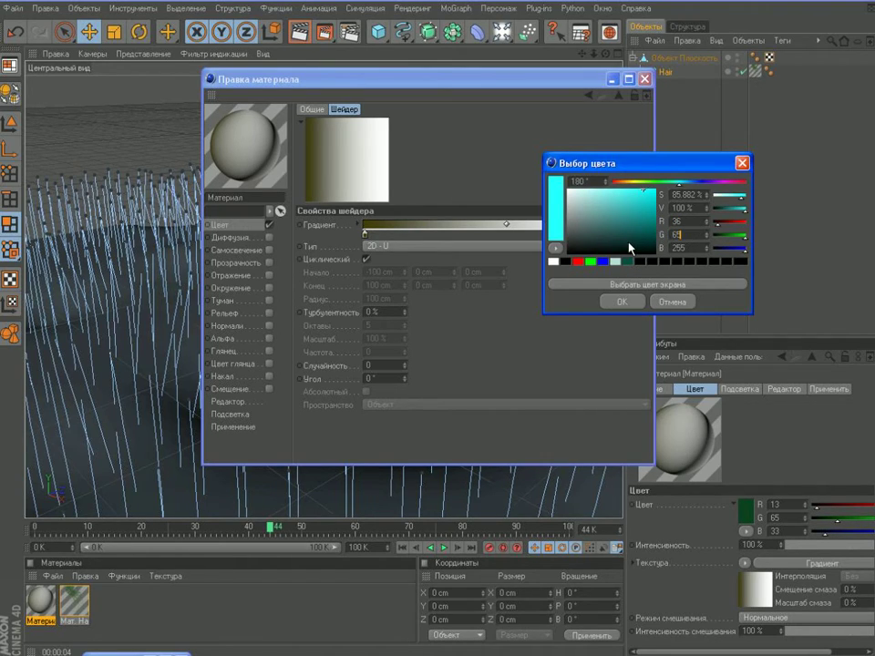
pyautogui.press('Tab')
pyautogui.write('4')
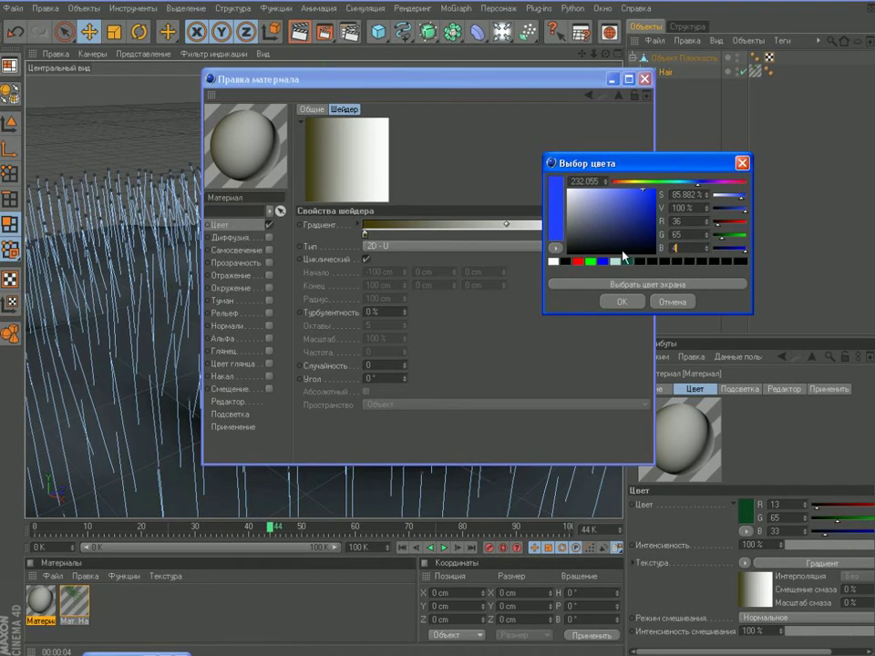
pyautogui.write('3')
pyautogui.click(612, 303)
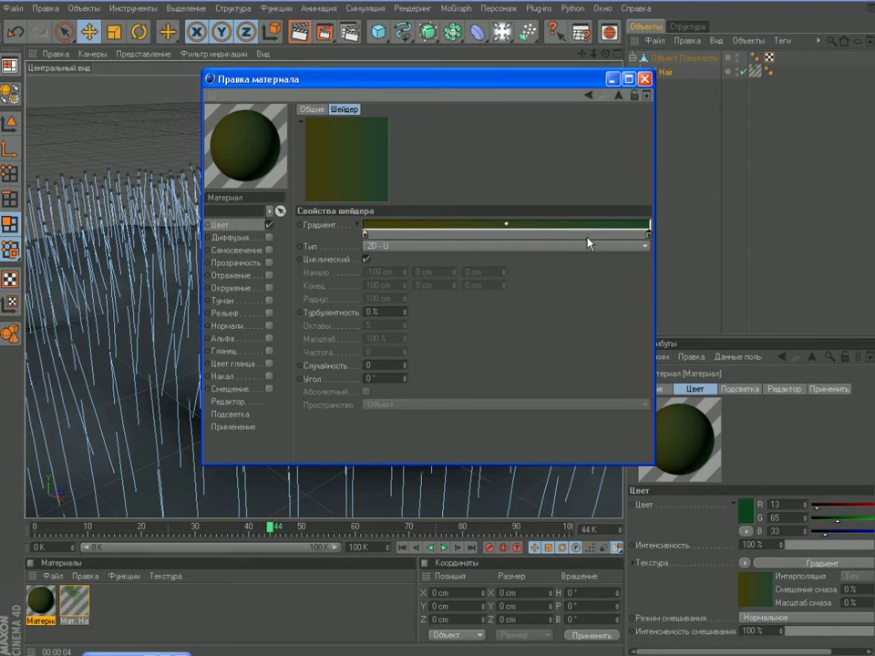
pyautogui.click(644, 80)
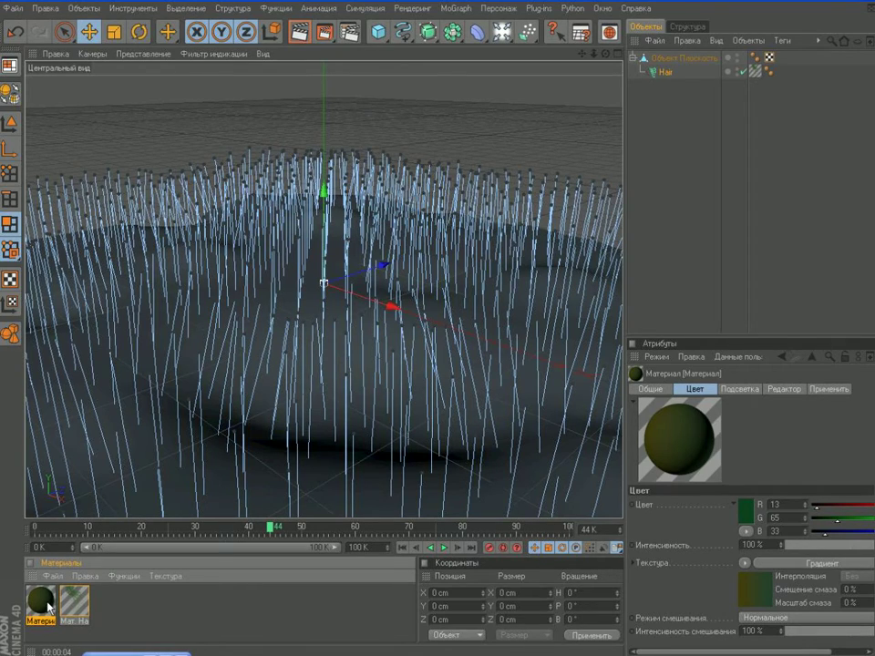
# Step: Apply the gradient material to the plane object instead of the Hair object, and return the timeline to frame 0
pyautogui.moveTo(50, 608); pyautogui.dragTo(160, 483)
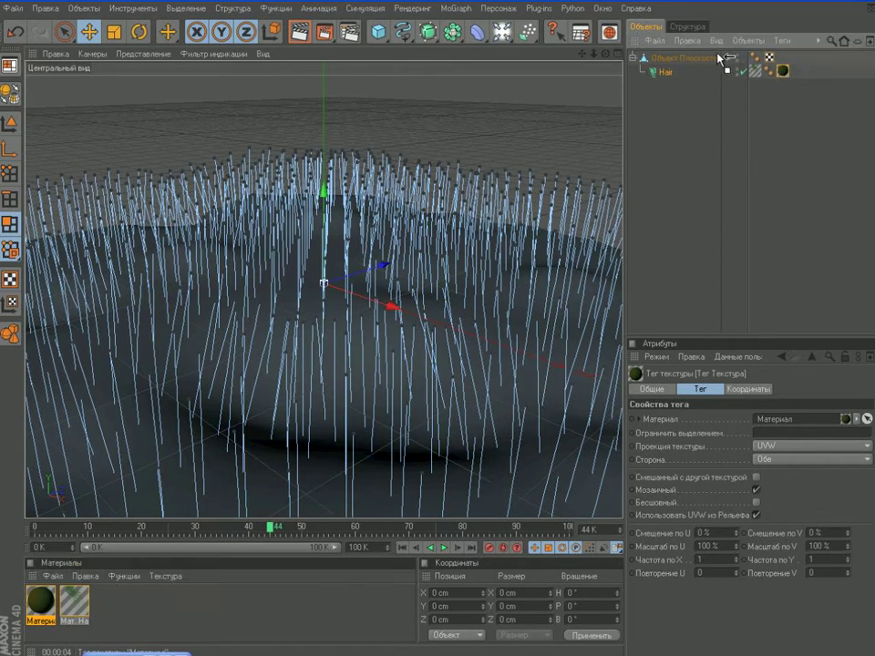
pyautogui.moveTo(722, 57); pyautogui.dragTo(722, 58)
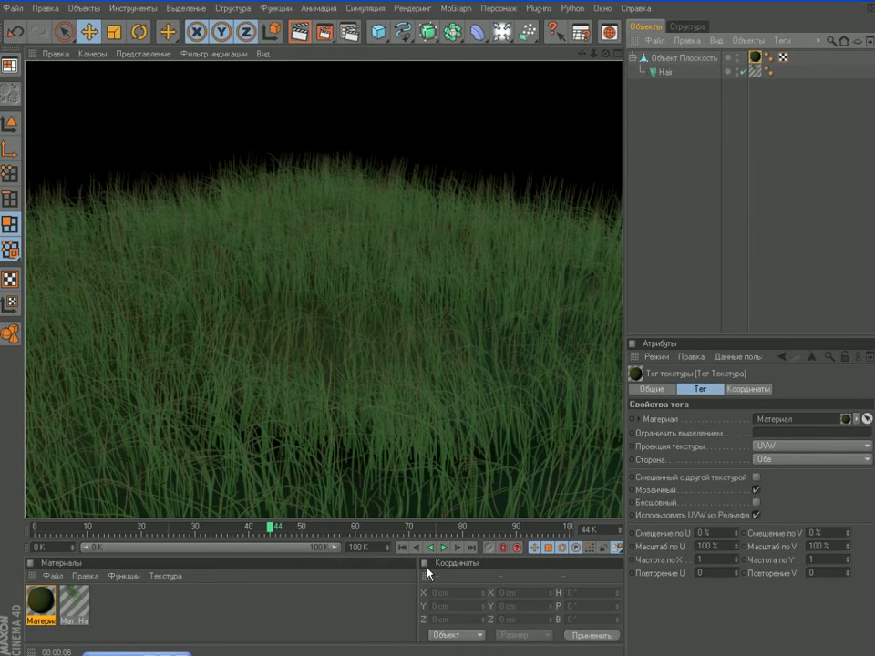
pyautogui.click(404, 548)
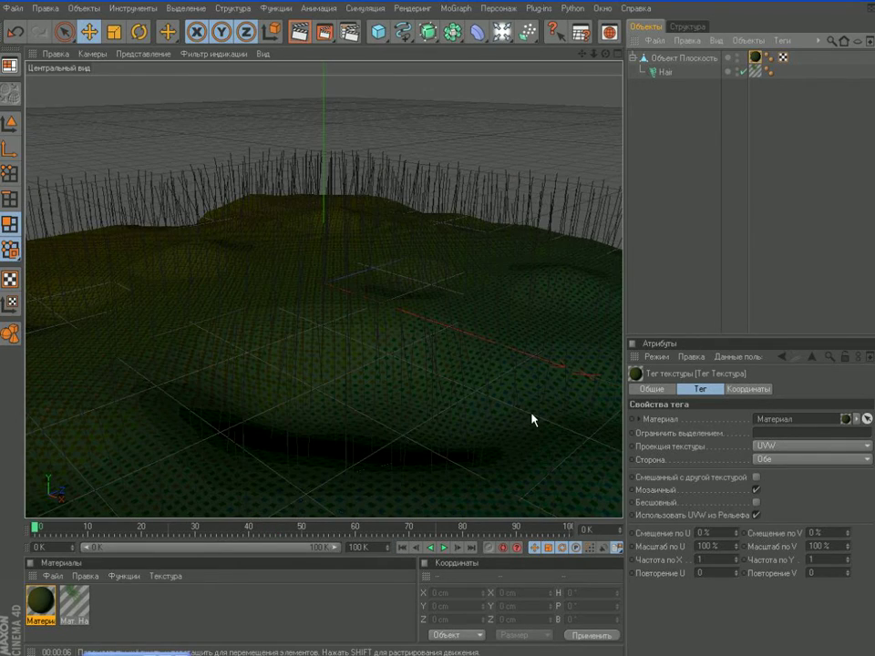
# Step: Add a Turbulence object (Турбулентность) to the scene and set its intensity to 7 cm
pyautogui.click(528, 32)
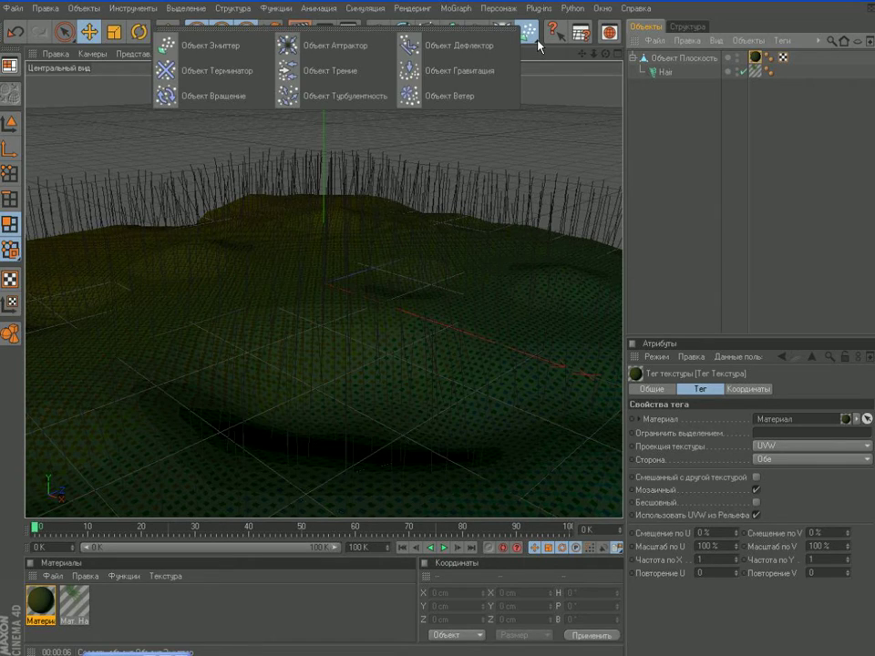
pyautogui.click(356, 100)
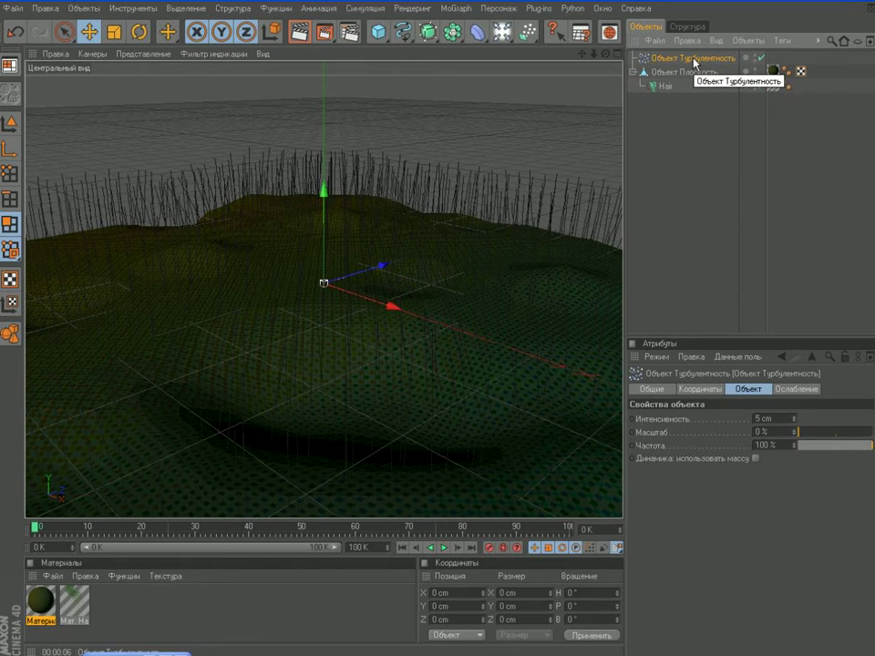
pyautogui.click(794, 417)
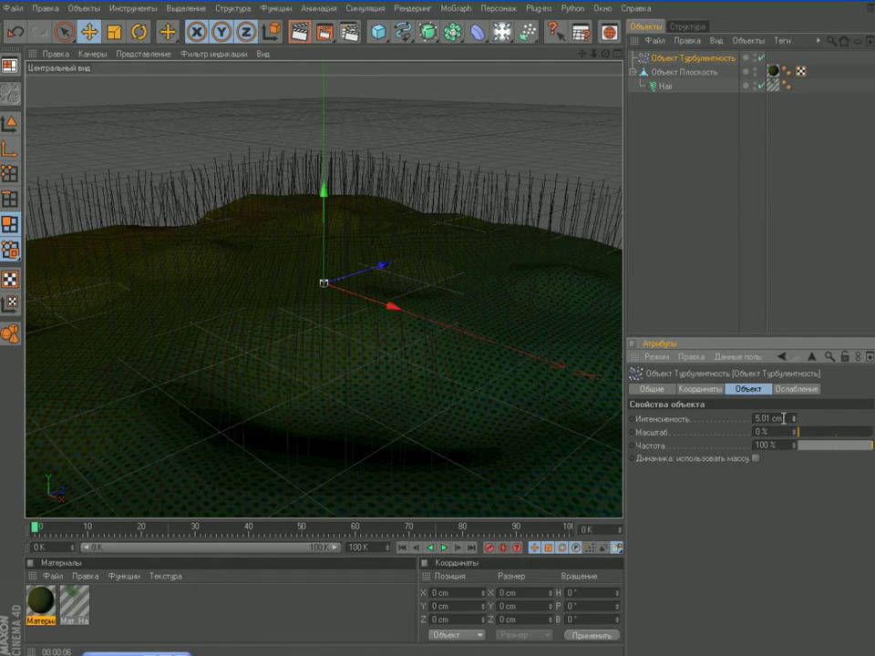
pyautogui.moveTo(785, 418); pyautogui.dragTo(740, 428)
pyautogui.write('7')
pyautogui.press('Return')
# Step: Play the grass animation with the Turbulence object enabled, disabled, and enabled again to compare the hair movement
pyautogui.click(445, 548)
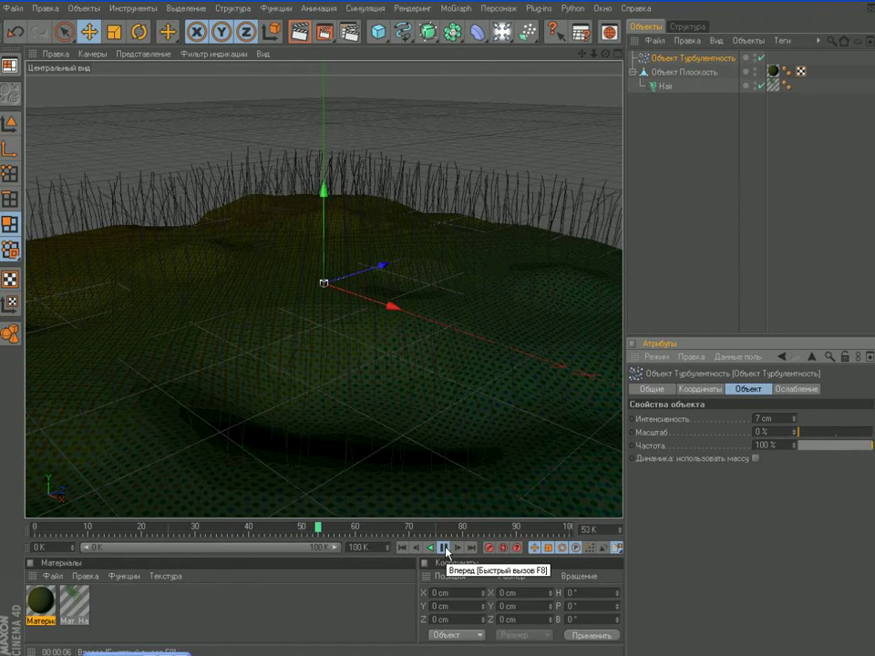
pyautogui.click(445, 548)
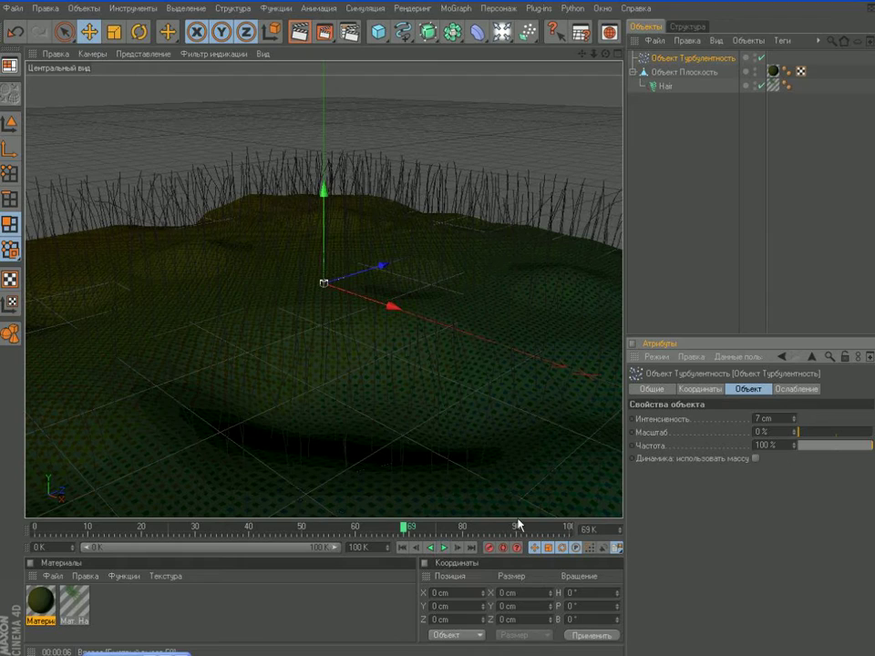
pyautogui.click(401, 550)
pyautogui.click(444, 550)
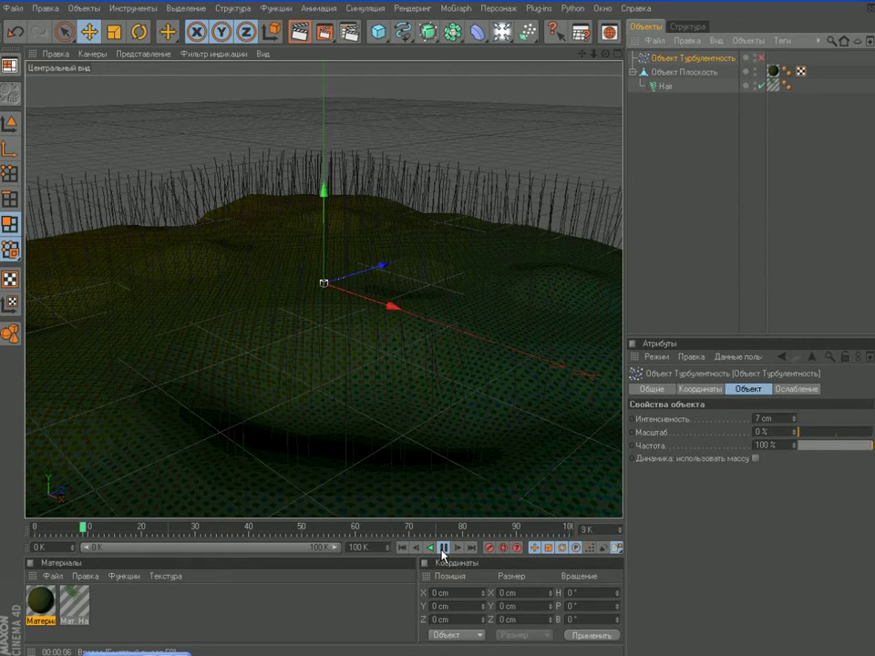
pyautogui.click(444, 551)
pyautogui.click(402, 550)
pyautogui.click(762, 57)
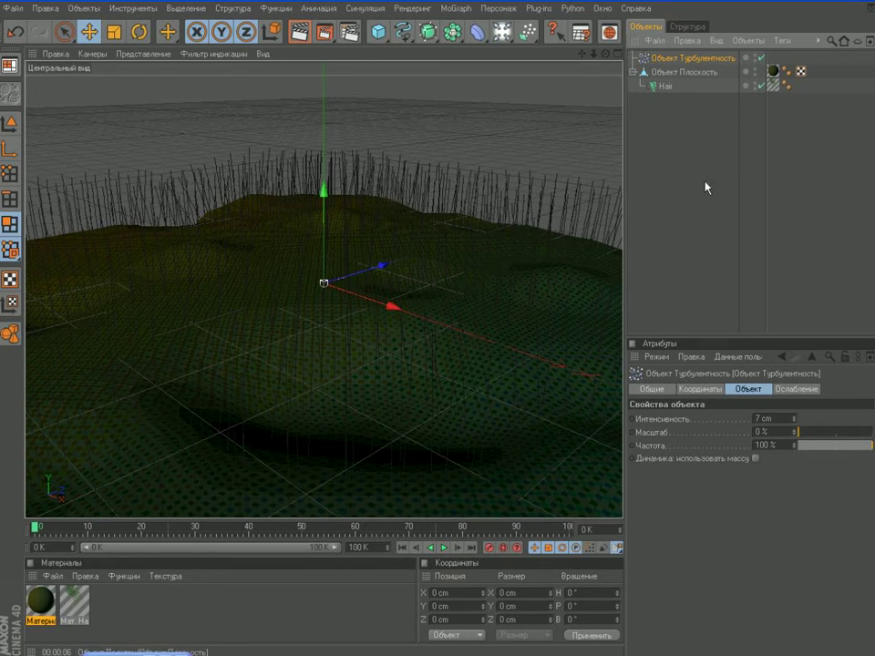
pyautogui.click(443, 549)
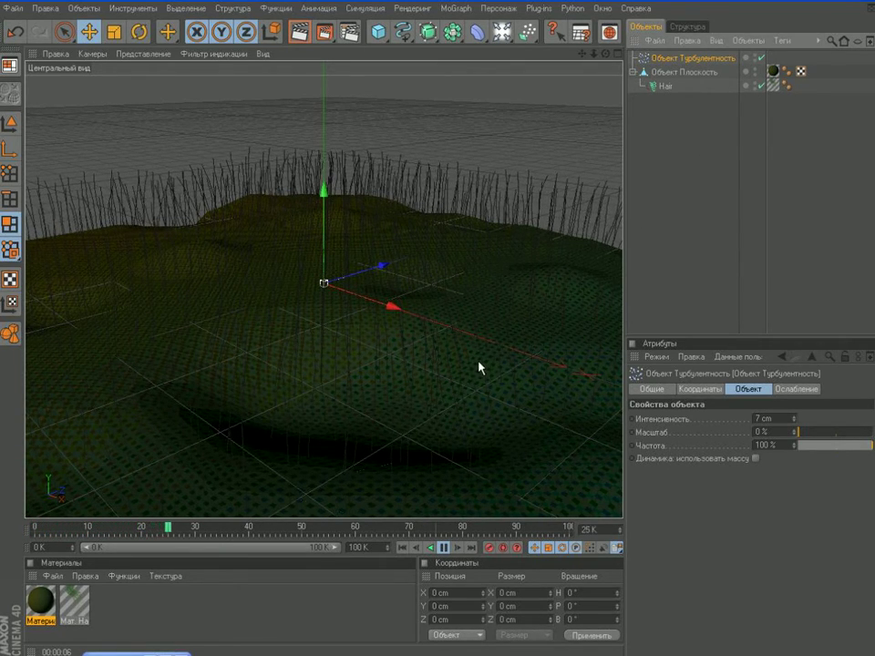
pyautogui.click(444, 549)
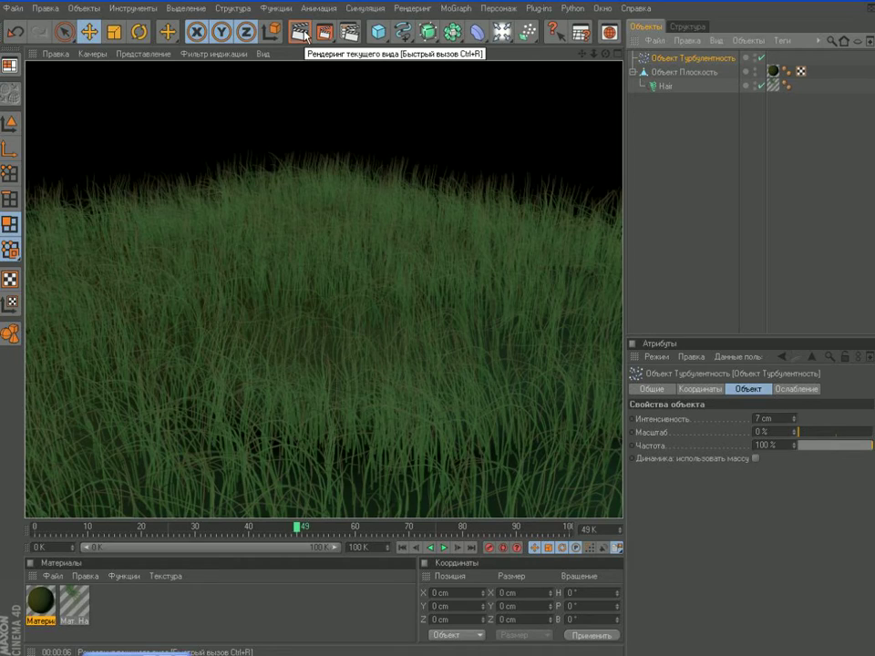
# Step: Collapse the plane's hierarchy, add a Sphere object (Объект Сфера) and place it below the plane in the object list
pyautogui.click(633, 72)
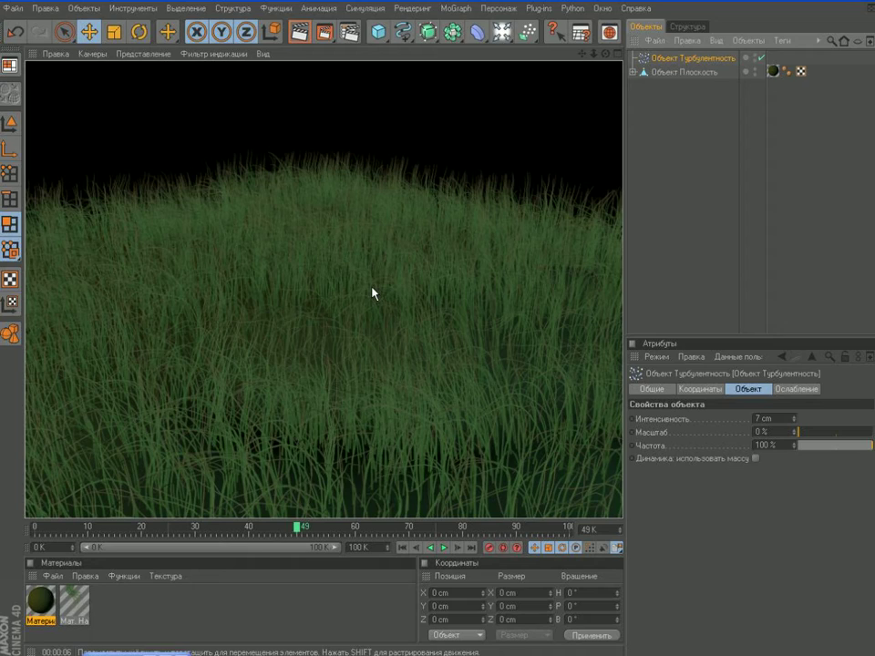
pyautogui.click(379, 33)
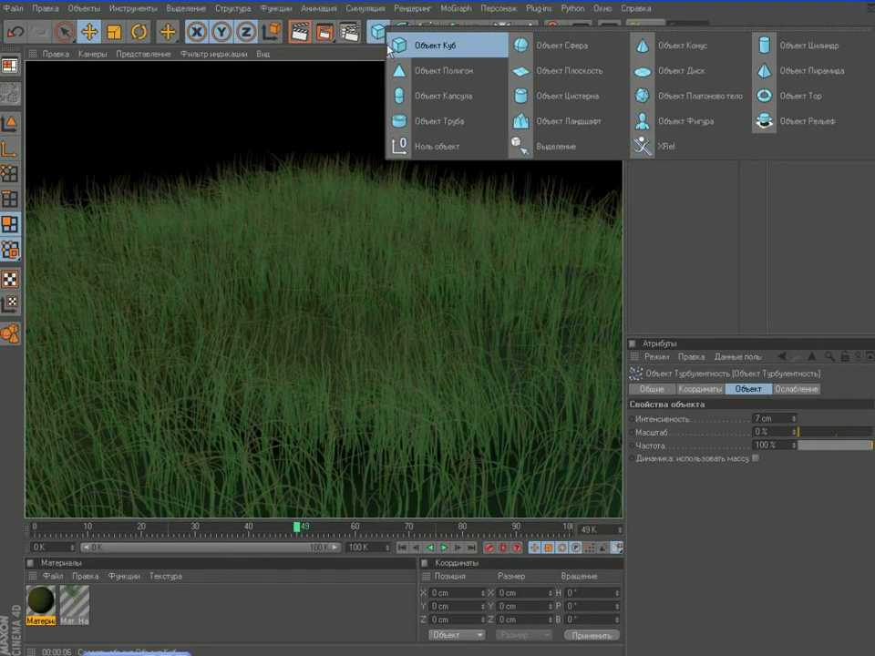
pyautogui.click(570, 57)
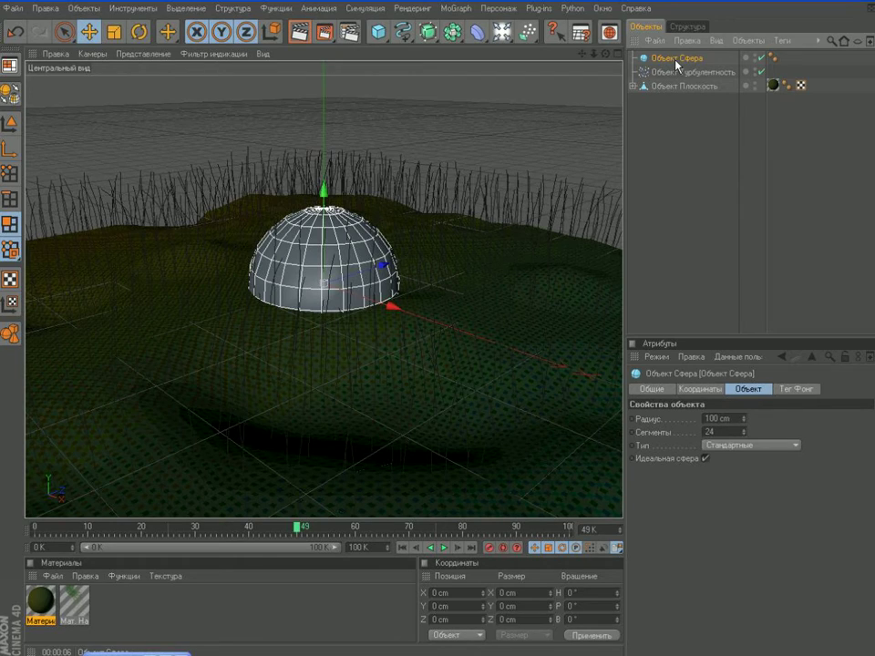
pyautogui.moveTo(677, 62); pyautogui.dragTo(714, 236)
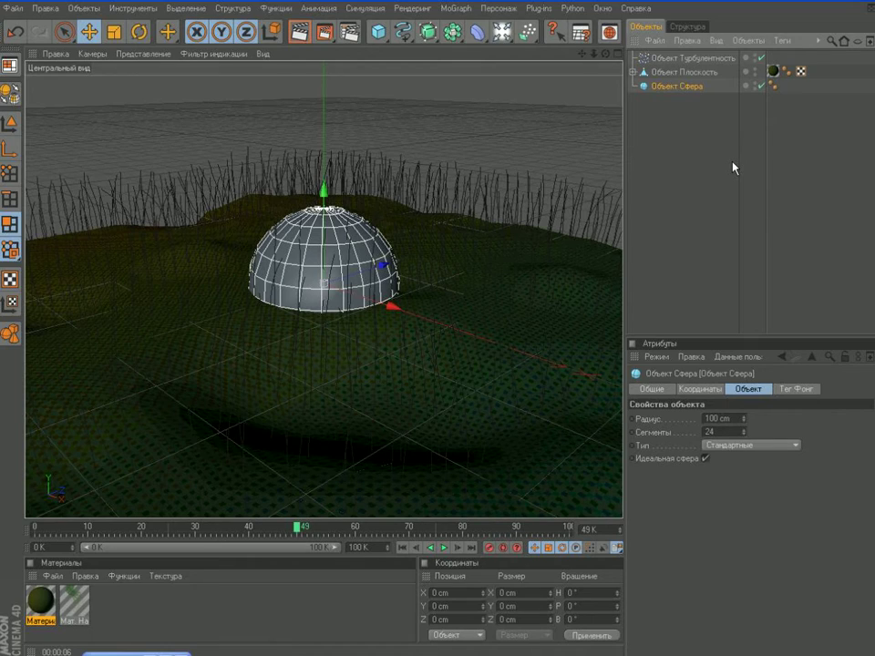
# Step: Set the sphere's radius to 980 cm so it encloses the scene, and render the current view
pyautogui.click(718, 418)
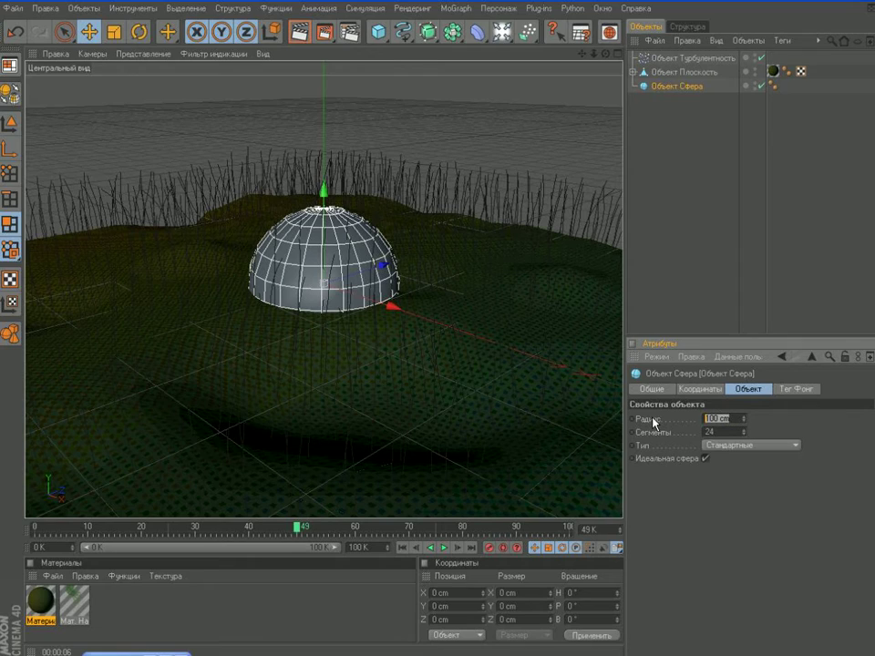
pyautogui.write('980')
pyautogui.press('Return')
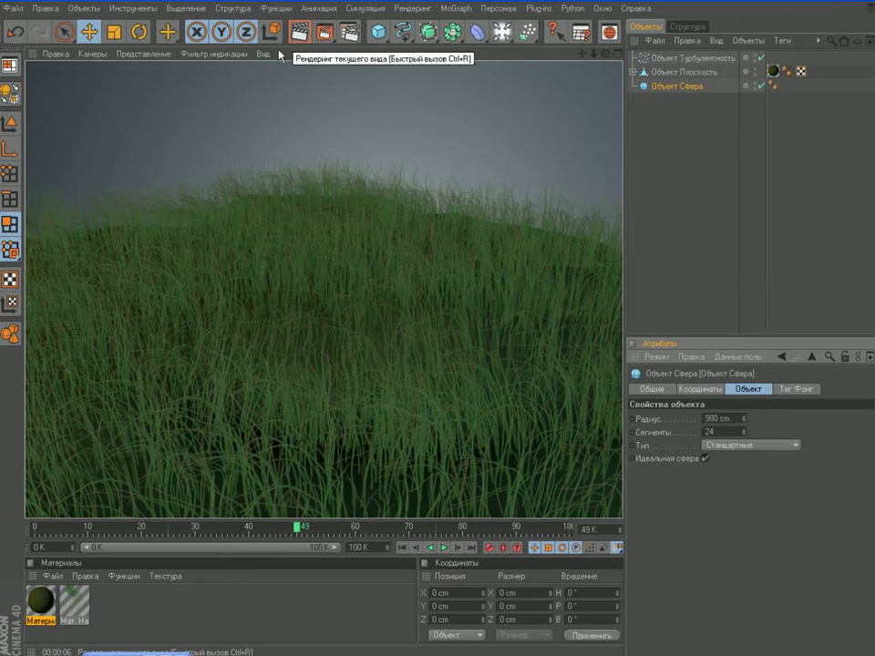
# Step: Create a new material and rename the existing green gradient ground material to "земля"
pyautogui.doubleClick(111, 613)
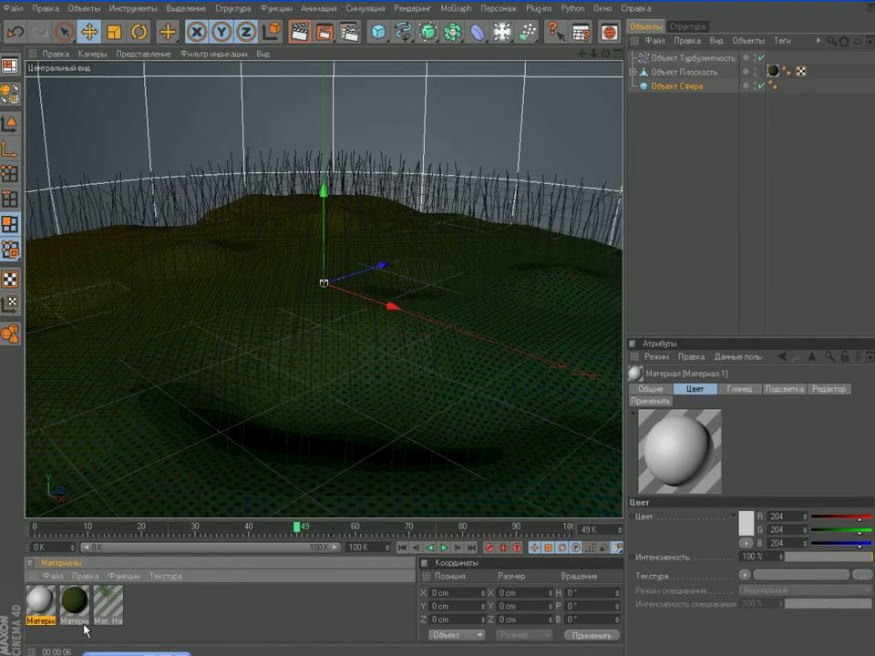
pyautogui.doubleClick(73, 605)
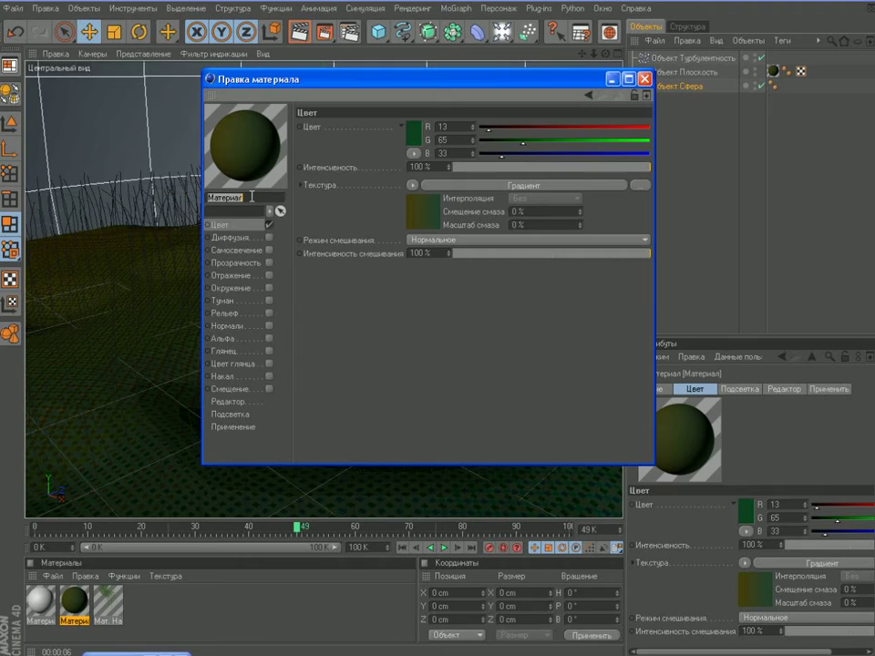
pyautogui.write('зе')
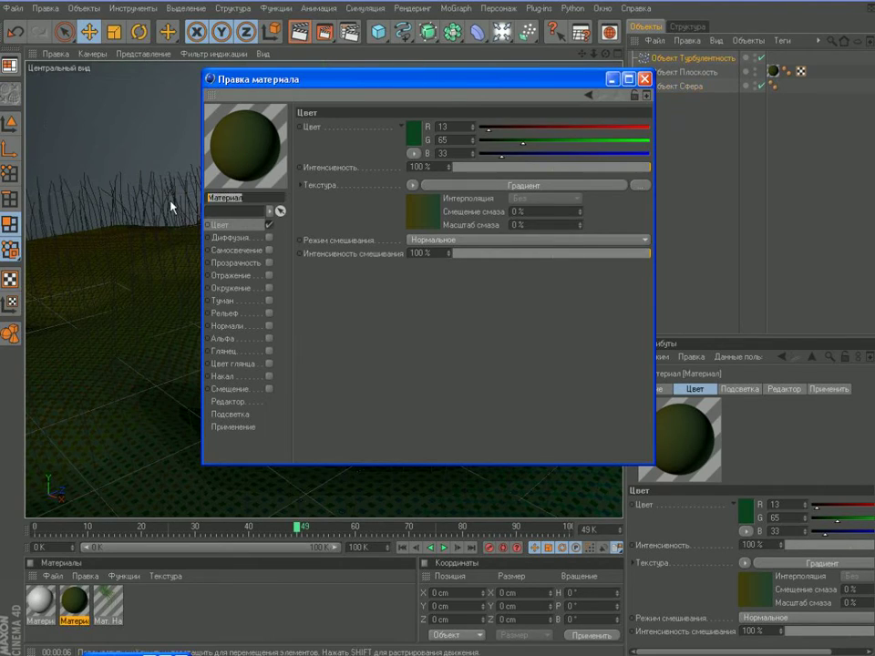
pyautogui.write('зен')
pyautogui.write('ля')
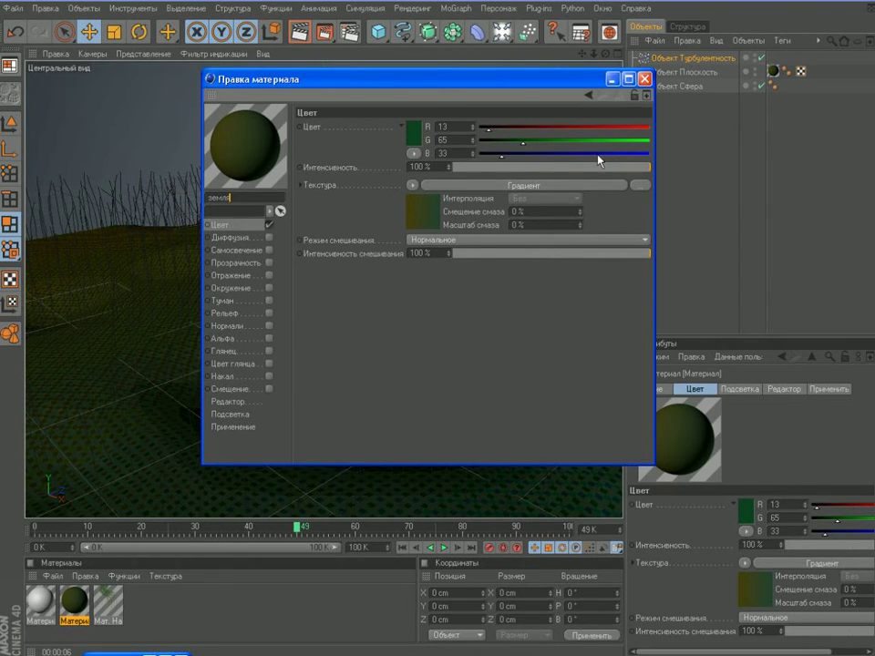
pyautogui.press('Return')
pyautogui.click(643, 79)
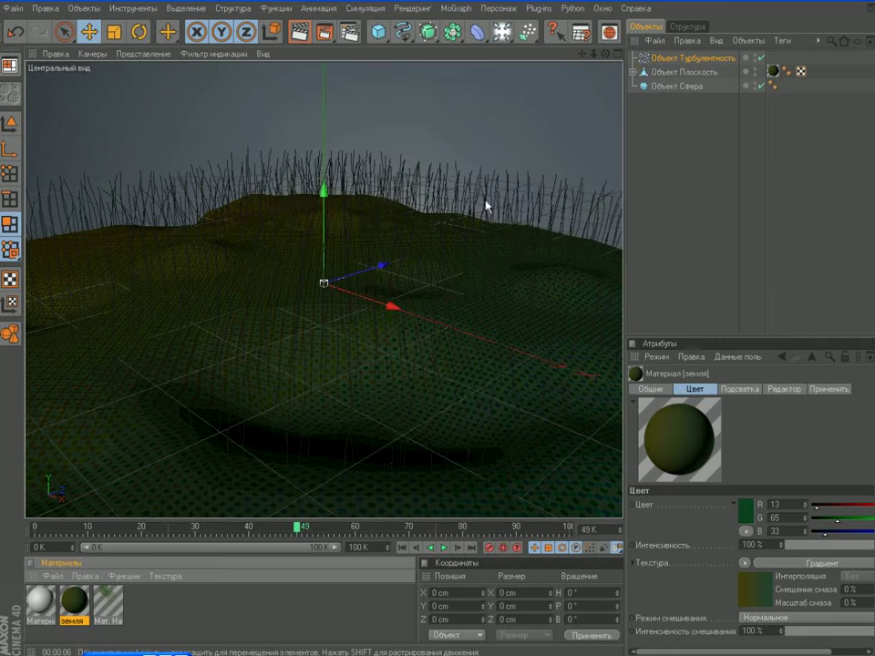
# Step: Open the new grey material for editing and rename it "небо"
pyautogui.click(41, 603)
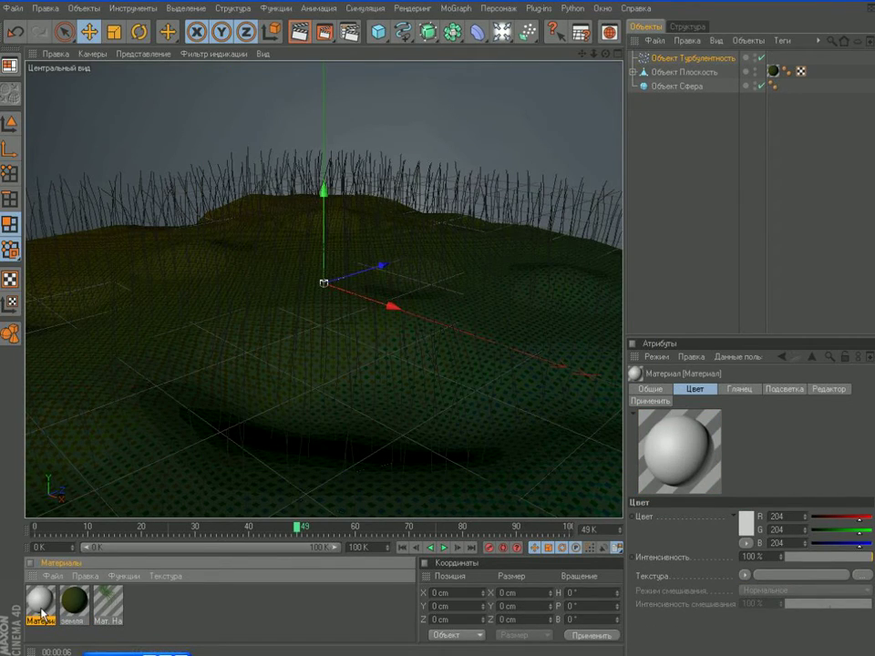
pyautogui.doubleClick(40, 606)
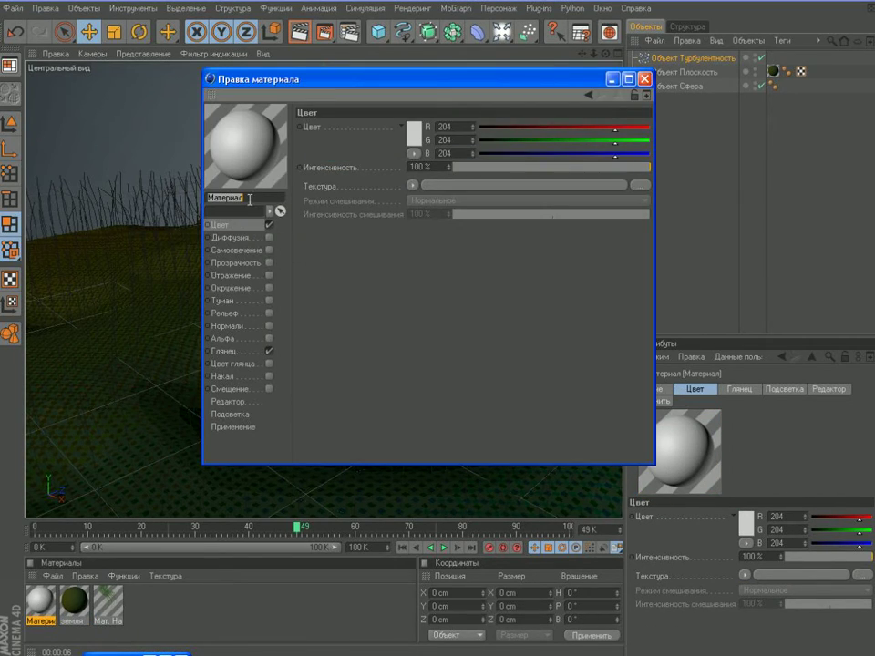
pyautogui.write('небо')
# Step: Set the "небо" material's color intensity to 82% and load the Облако surface shader as its color texture
pyautogui.click(224, 230)
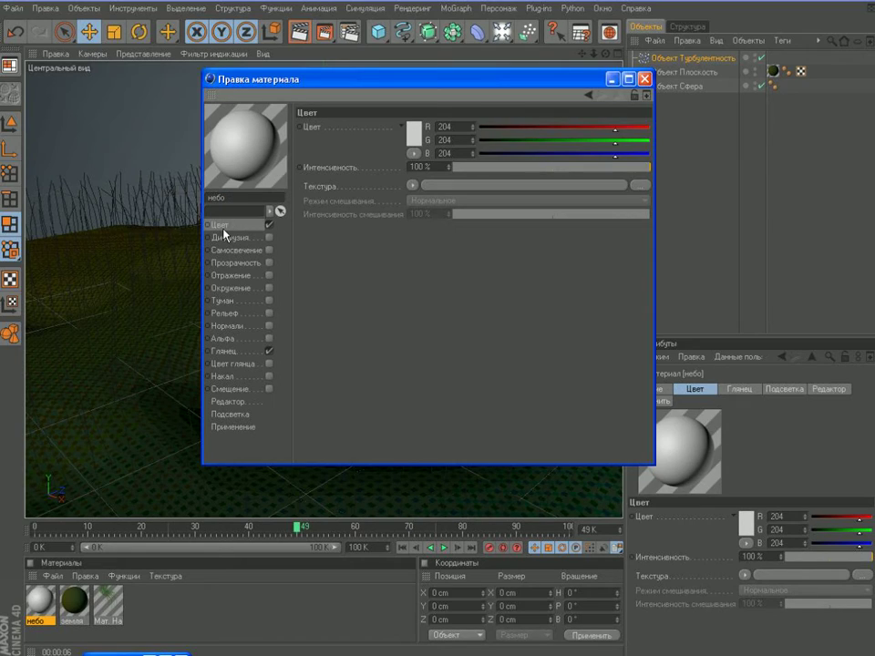
pyautogui.click(615, 167)
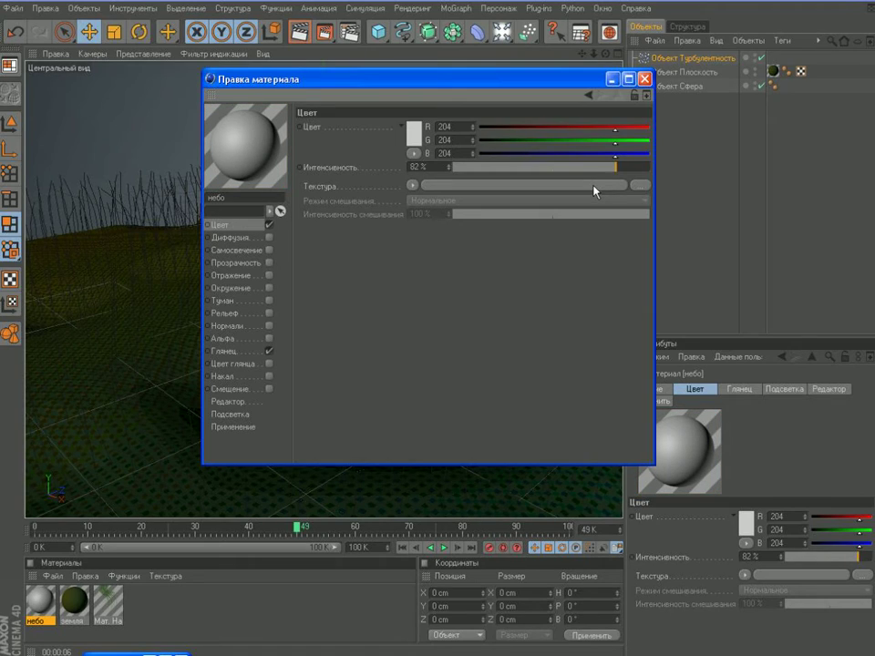
pyautogui.click(412, 186)
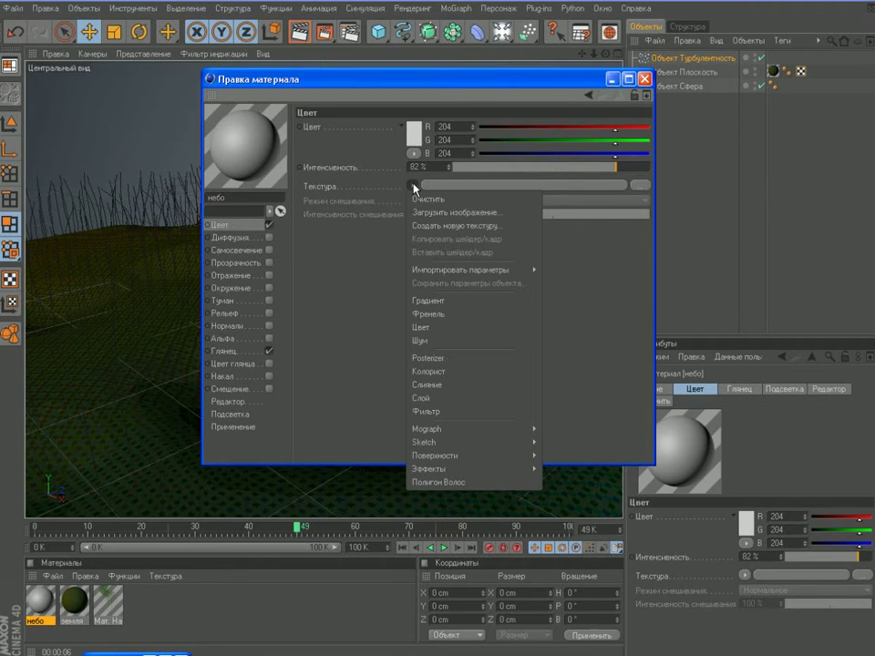
pyautogui.moveTo(464, 470)
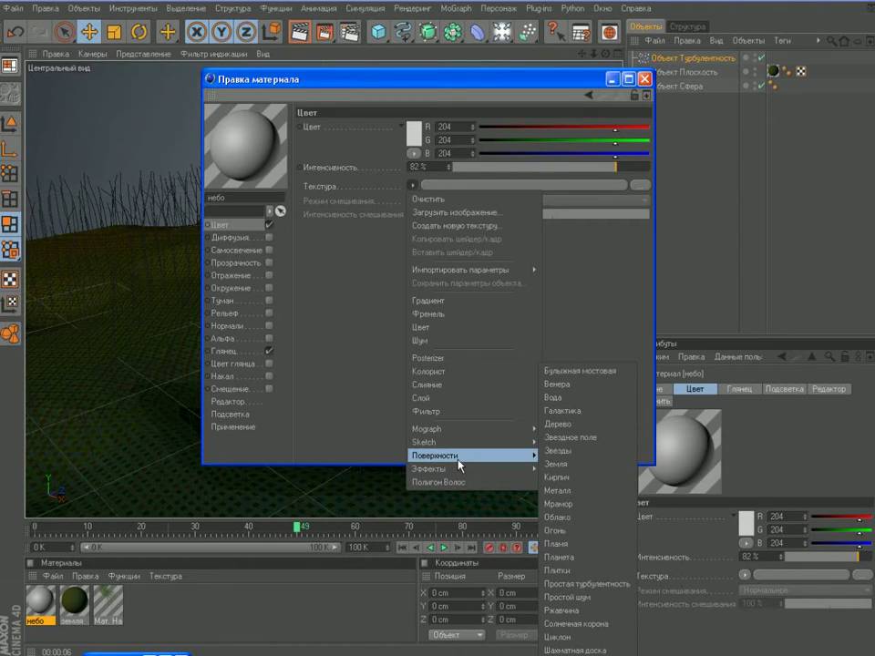
pyautogui.click(591, 517)
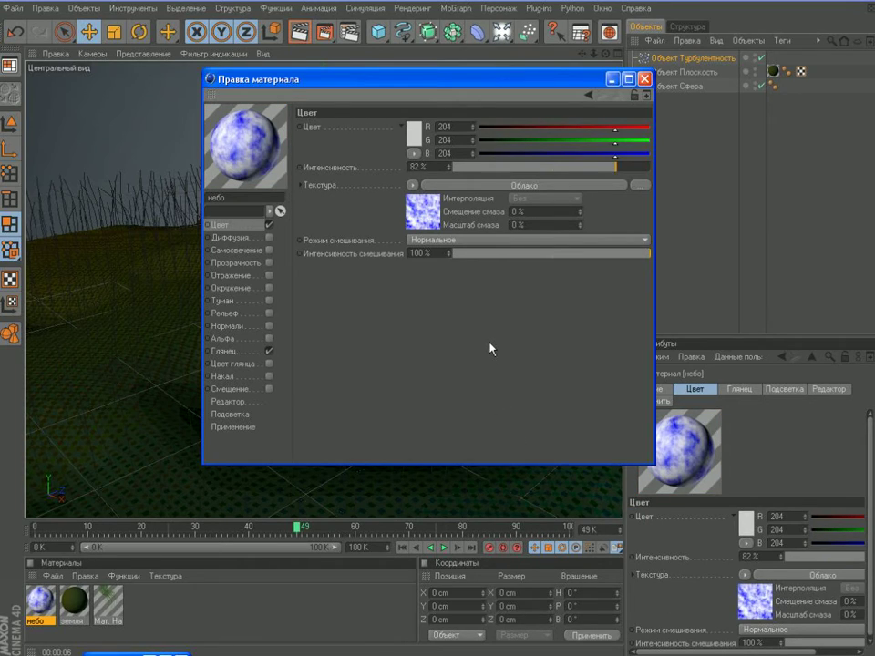
# Step: Set the blue knot of the cloud shader's gradient to a muted grey-blue with RGB 88, 88, 115
pyautogui.click(417, 217)
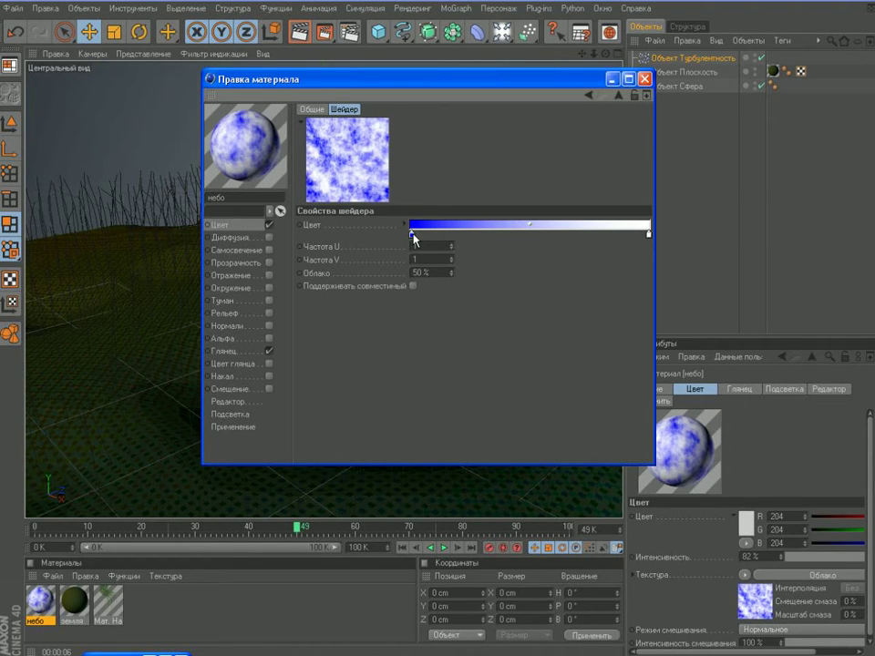
pyautogui.doubleClick(412, 236)
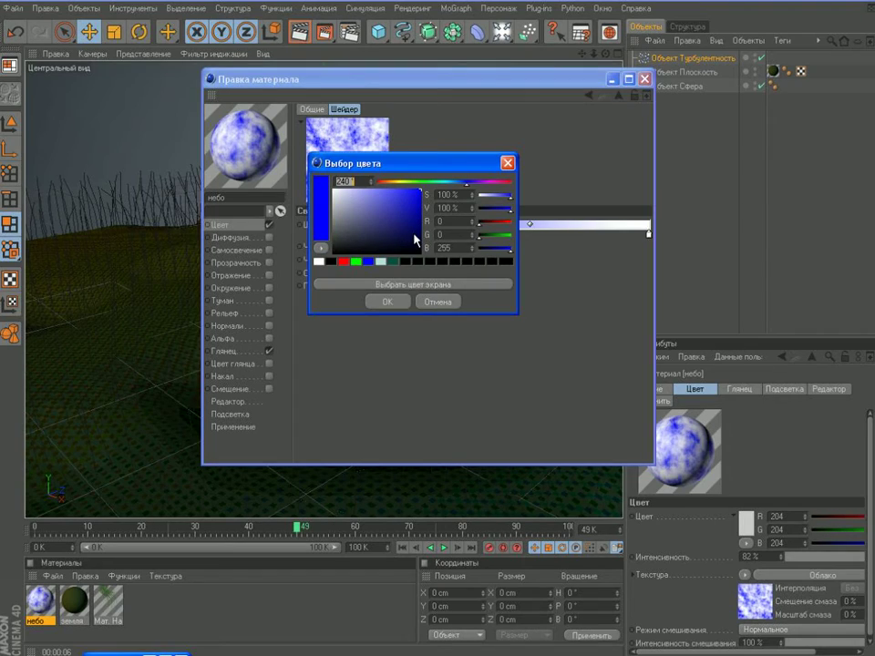
pyautogui.moveTo(456, 220); pyautogui.dragTo(408, 235)
pyautogui.press('Tab')
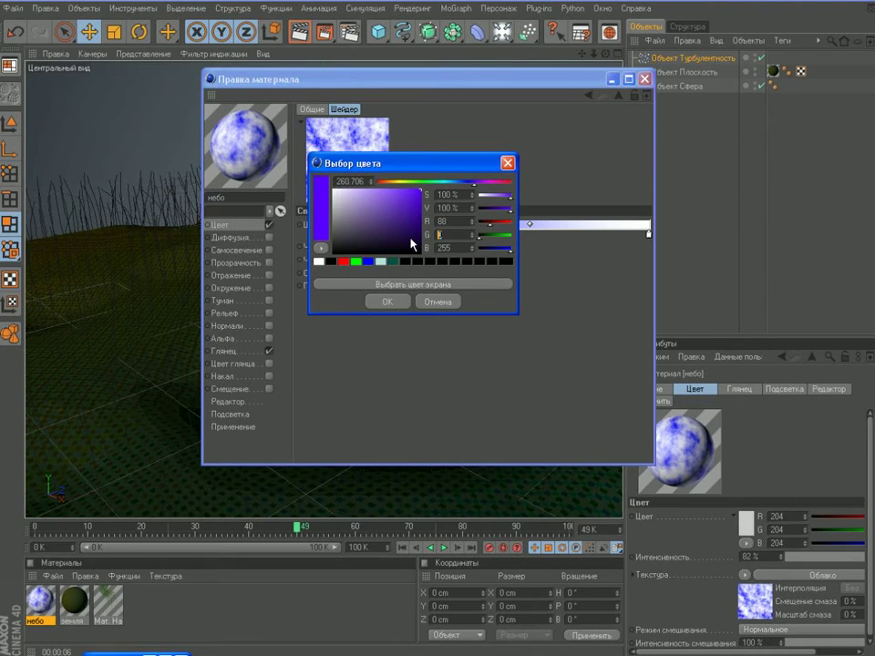
pyautogui.write('5')
pyautogui.write('88')
pyautogui.press('Tab')
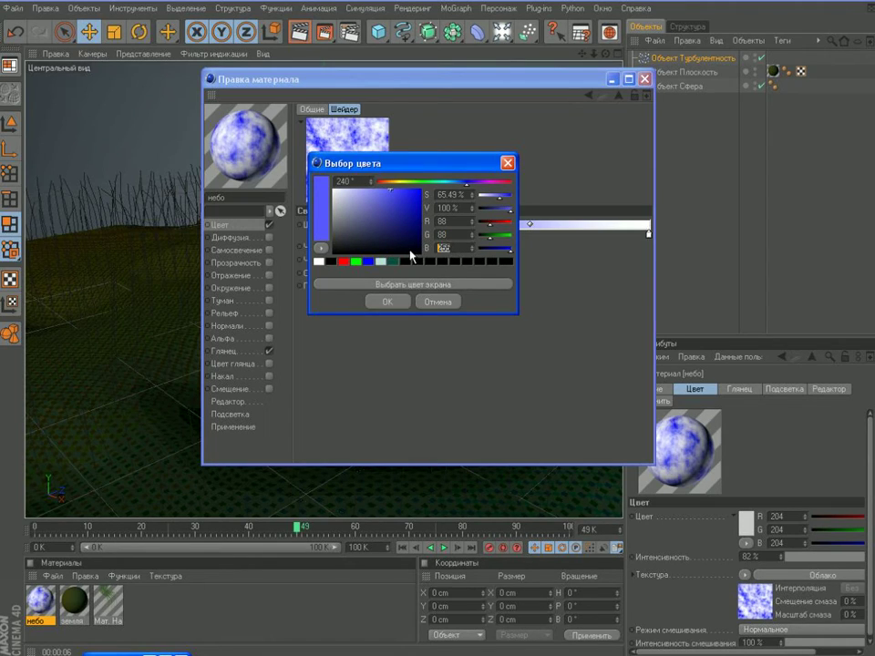
pyautogui.write('115')
pyautogui.click(385, 301)
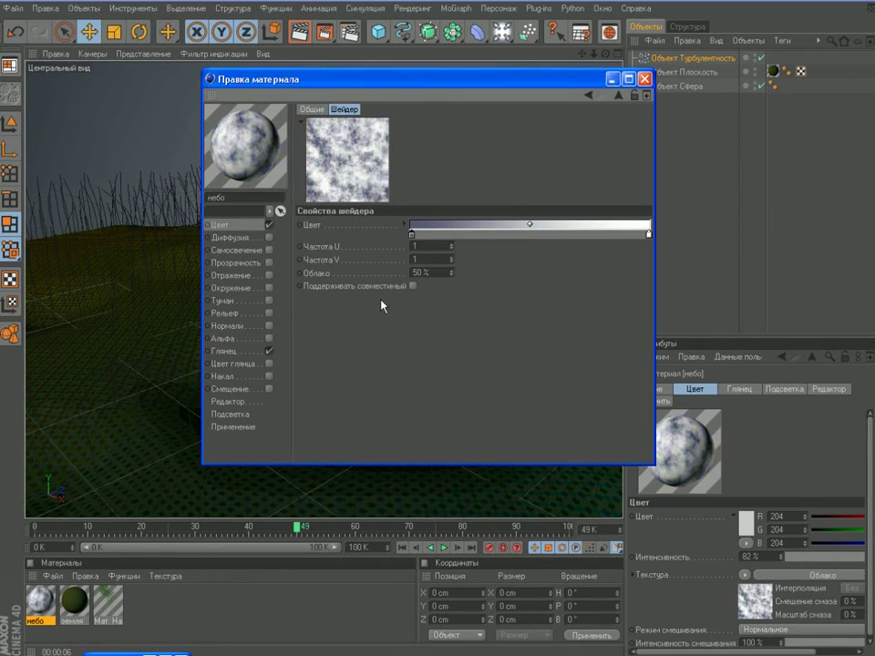
# Step: Set the white knot of the cloud shader's gradient to light blue with RGB 121, 160, 183
pyautogui.doubleClick(650, 236)
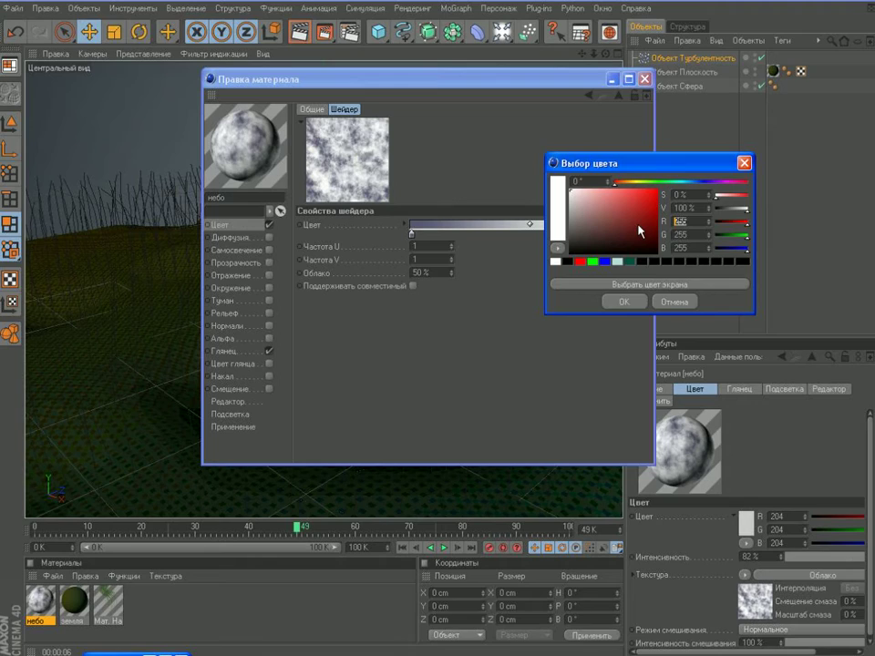
pyautogui.write('121')
pyautogui.press('Tab')
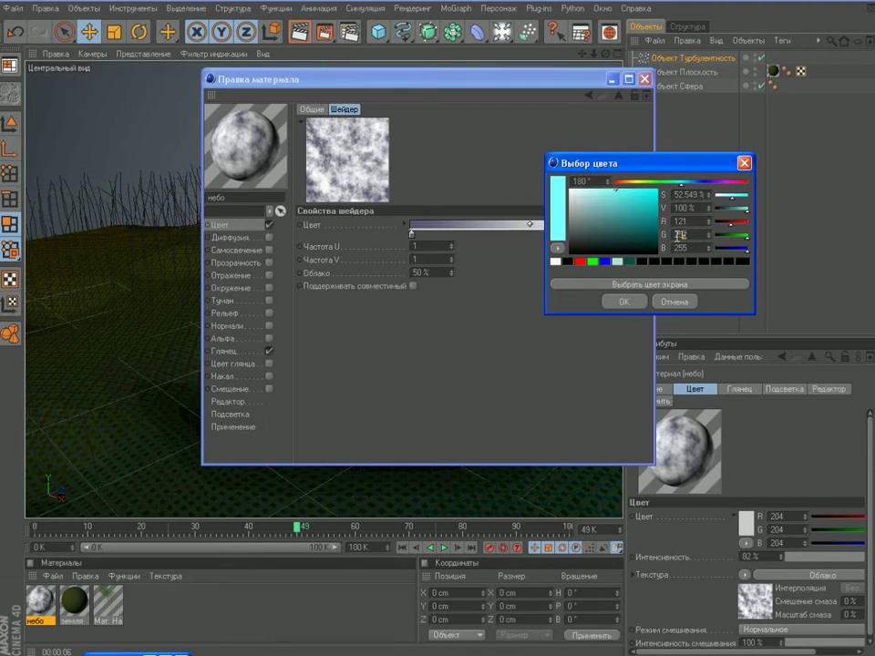
pyautogui.write('18')
pyautogui.write('0')
pyautogui.press('Tab')
pyautogui.write('183')
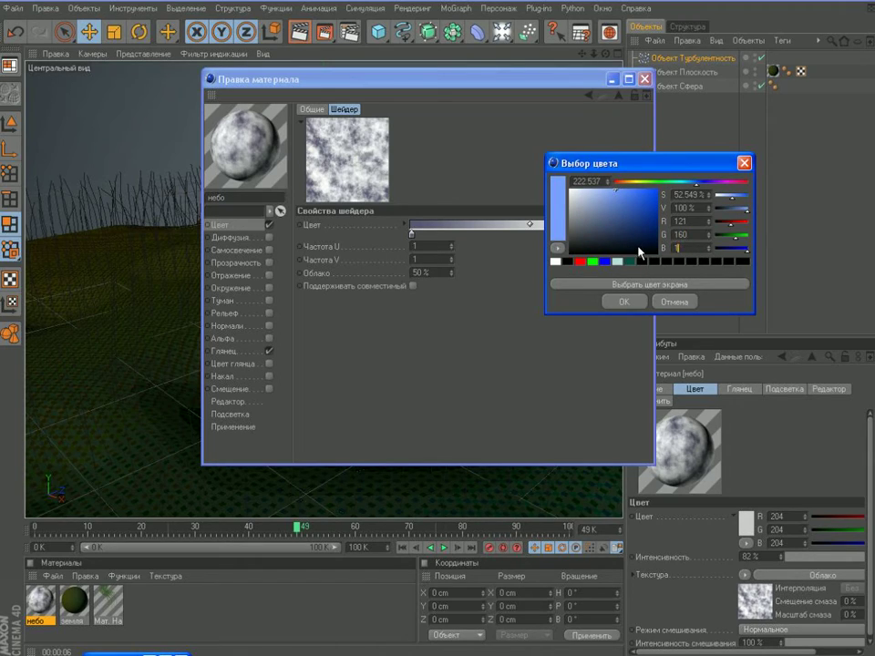
pyautogui.click(623, 302)
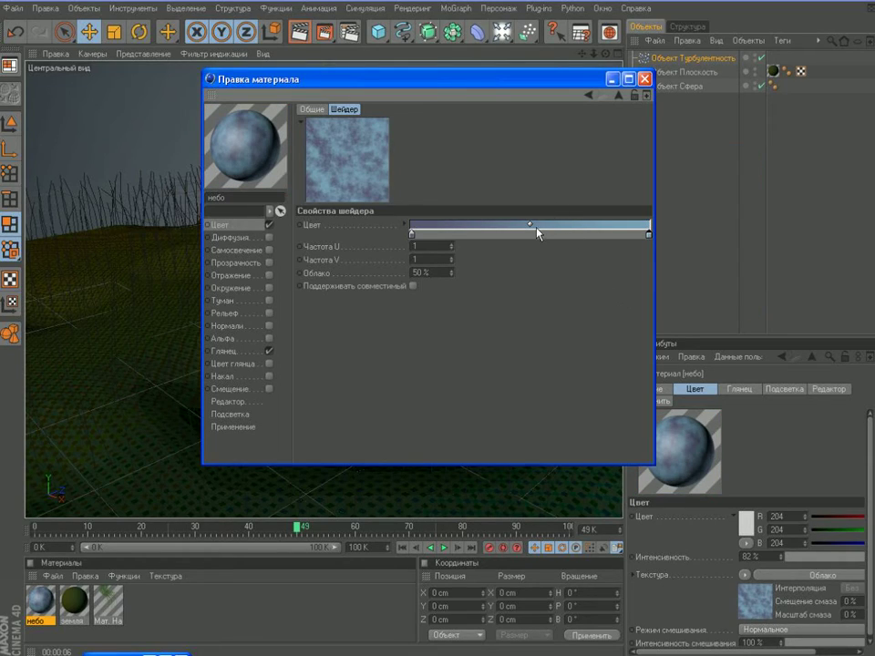
# Step: Shift the cloud gradient's midpoint toward the light blue knot and set the Облако value to 90%
pyautogui.moveTo(533, 230); pyautogui.dragTo(596, 228)
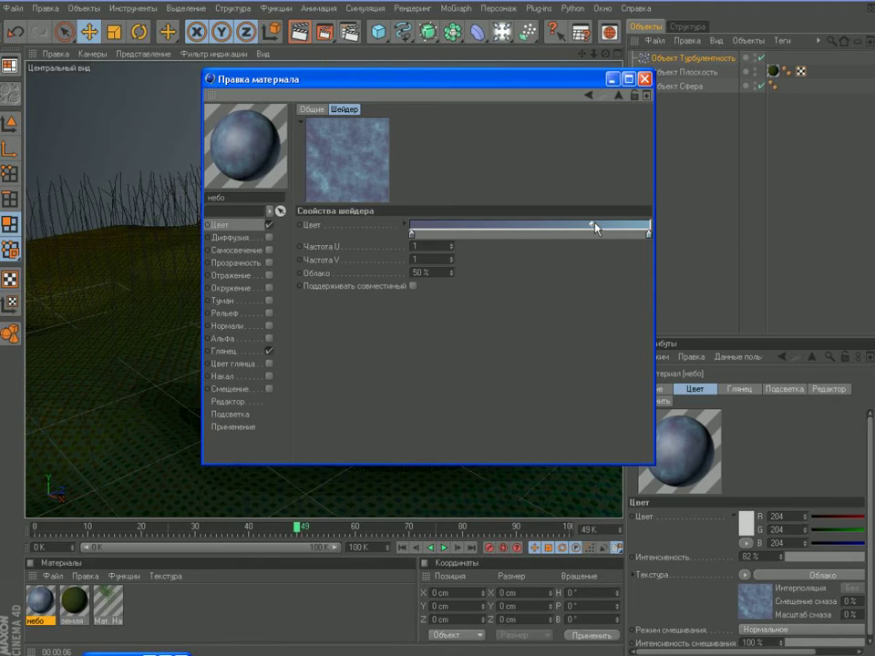
pyautogui.click(452, 271)
pyautogui.click(452, 270)
pyautogui.click(452, 271)
pyautogui.click(452, 271)
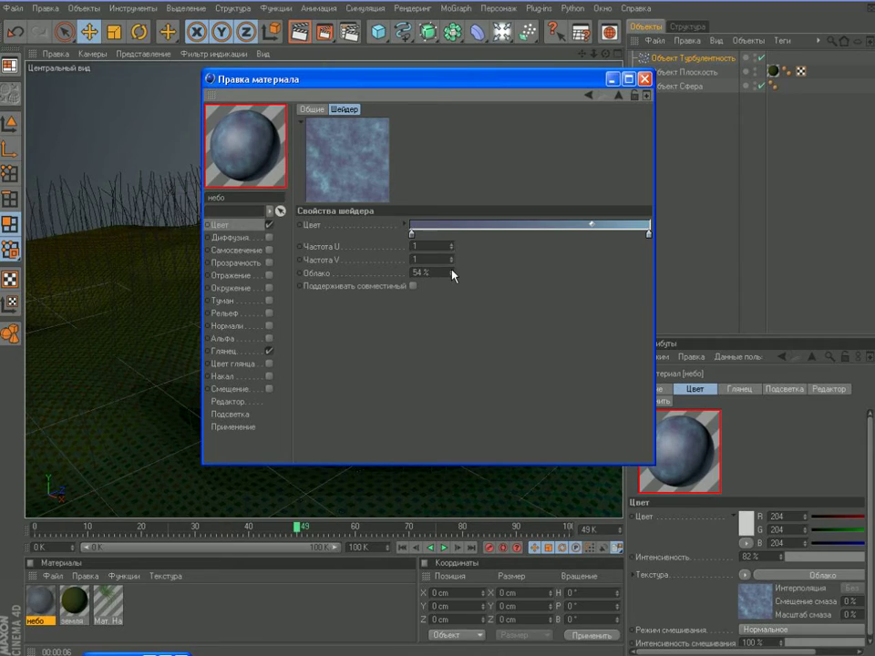
pyautogui.moveTo(436, 272); pyautogui.dragTo(385, 279)
pyautogui.write('90')
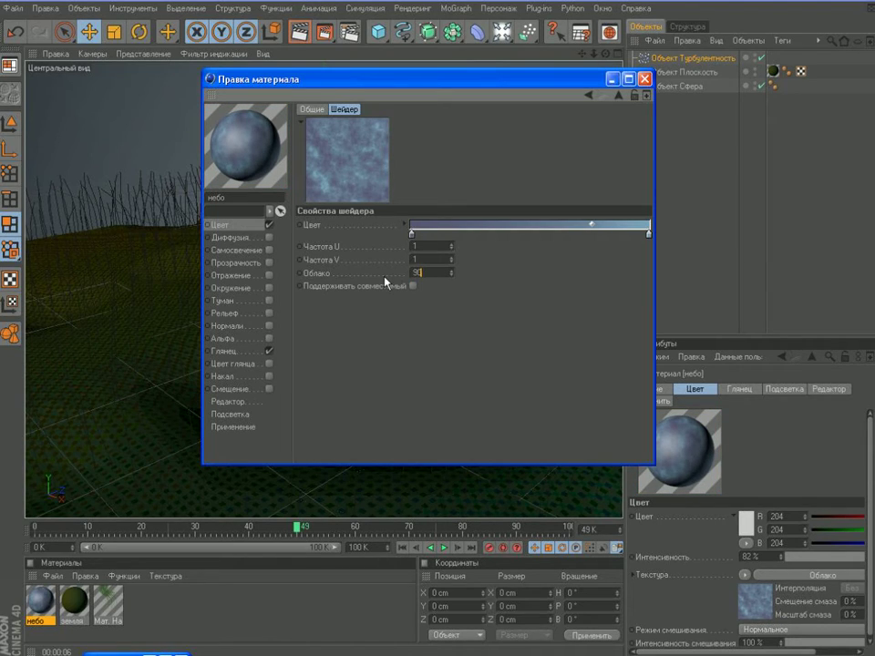
pyautogui.press('Return')
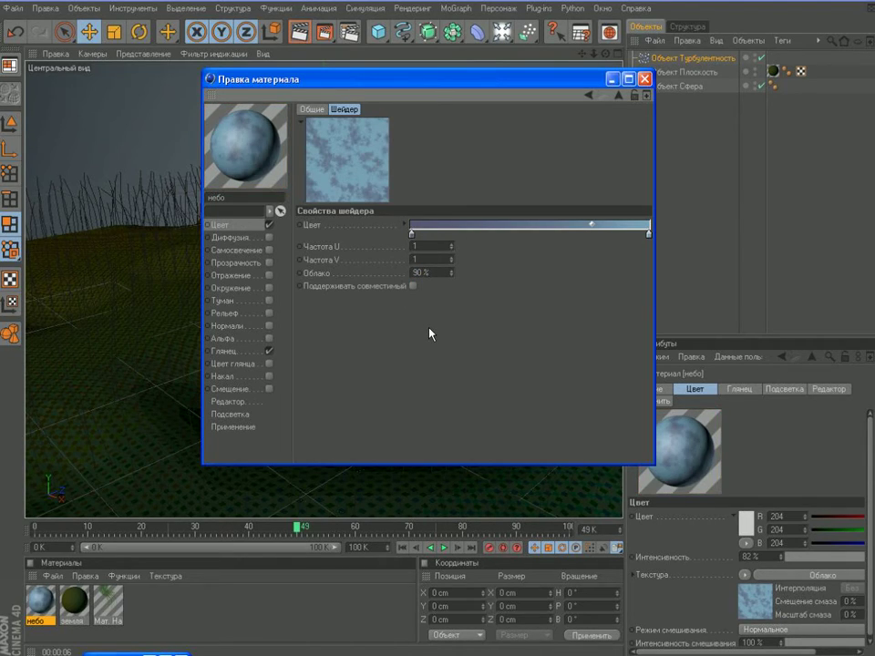
# Step: Try the Умножить blending mode for the cloud texture in the color channel, and switch back to Нормальное
pyautogui.click(235, 225)
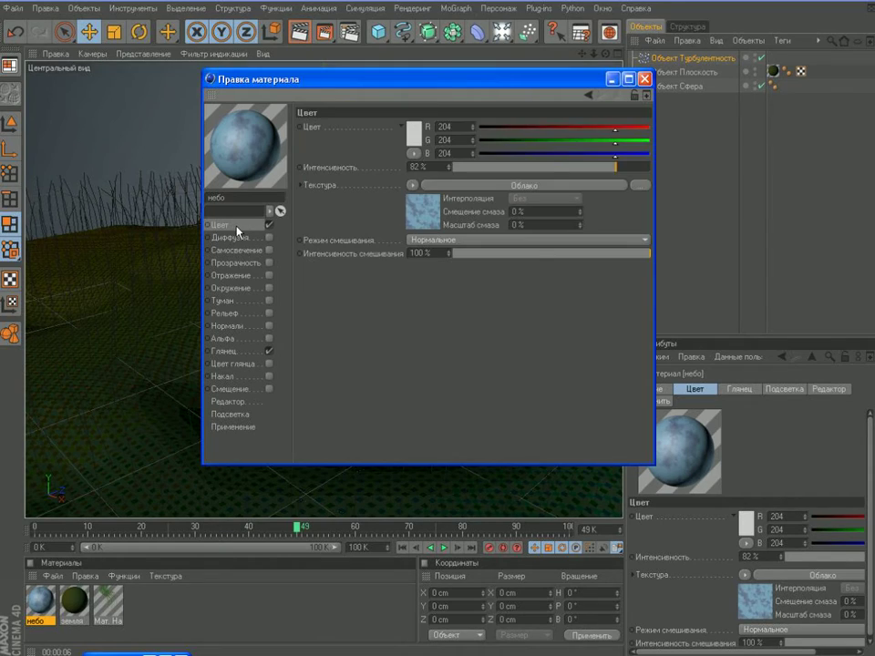
pyautogui.click(438, 239)
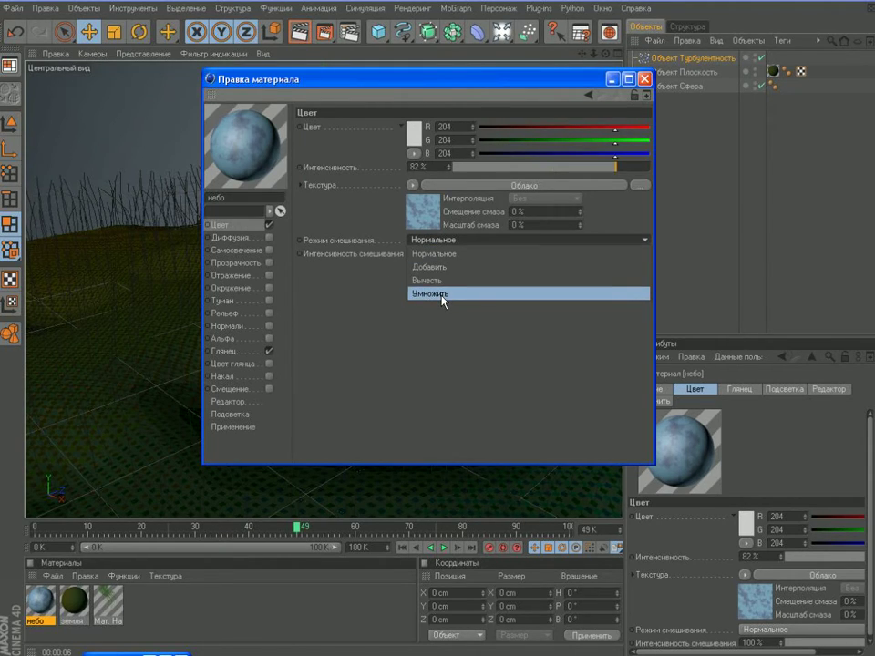
pyautogui.click(442, 295)
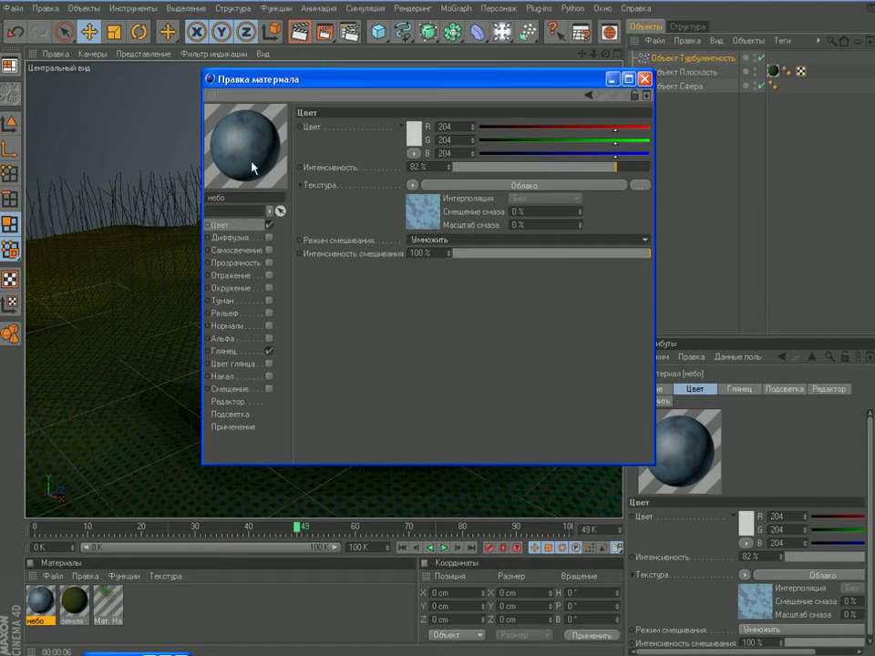
pyautogui.click(452, 241)
pyautogui.click(445, 252)
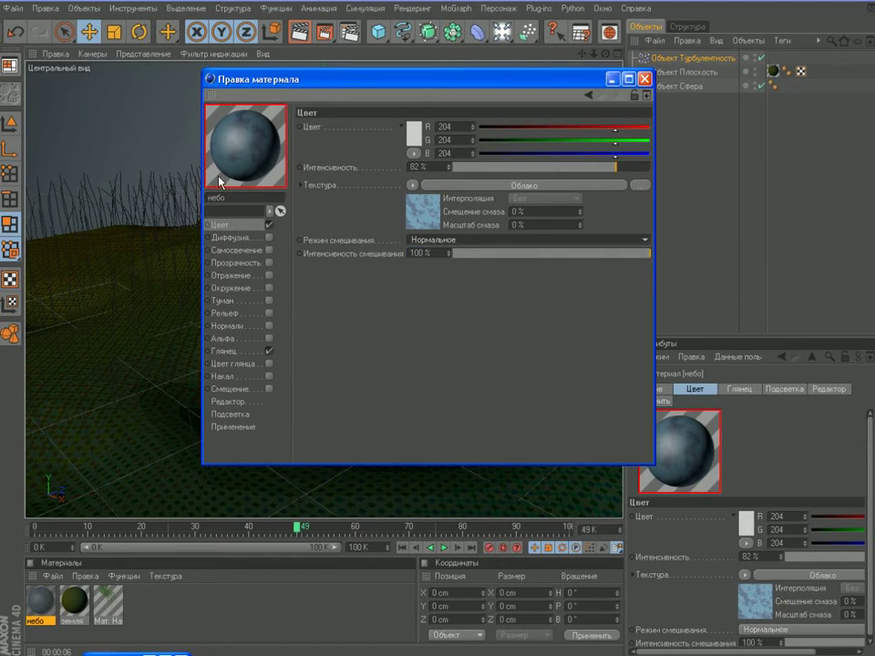
# Step: Set the cloud texture's blending mode to Умножить and the небо material's color intensity to 85%
pyautogui.click(442, 242)
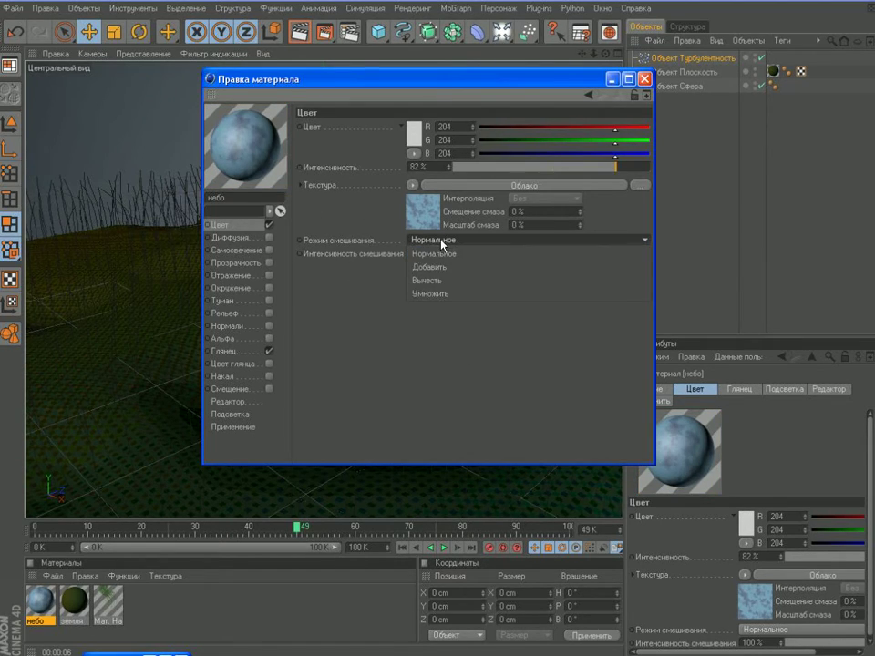
pyautogui.click(447, 293)
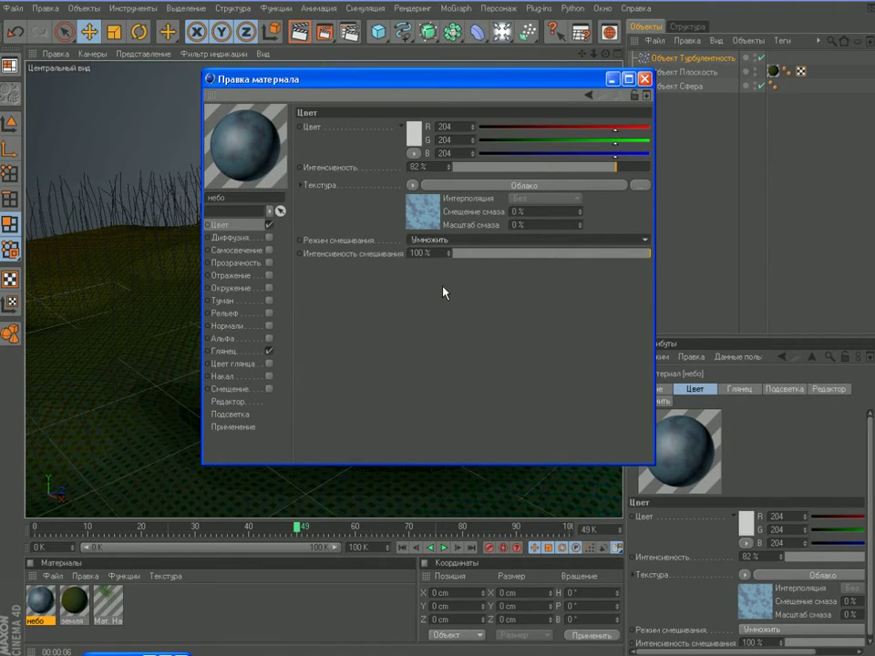
pyautogui.moveTo(617, 167)
pyautogui.mouseDown()
pyautogui.moveTo(550, 168)
pyautogui.moveTo(615, 168)
pyautogui.mouseUp()
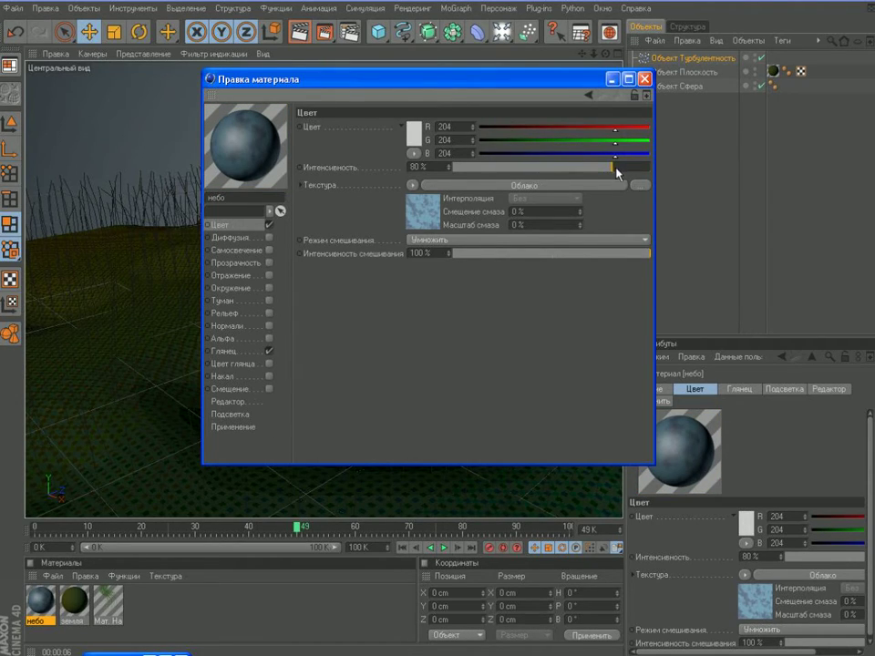
pyautogui.moveTo(620, 168); pyautogui.dragTo(623, 168)
# Step: Apply the небо material with its Глянец channel switched off to the sphere and render the current view
pyautogui.click(270, 352)
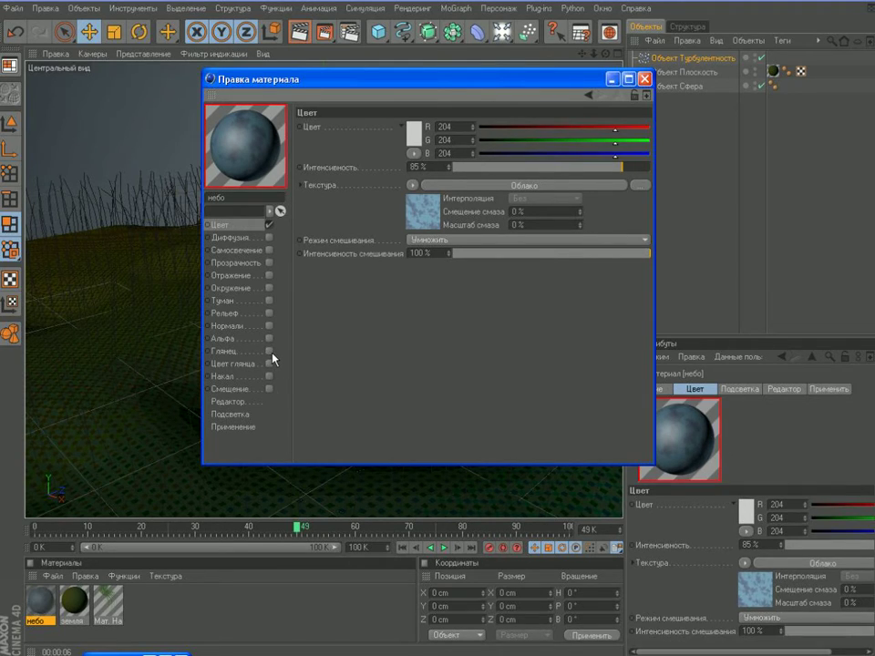
pyautogui.click(643, 79)
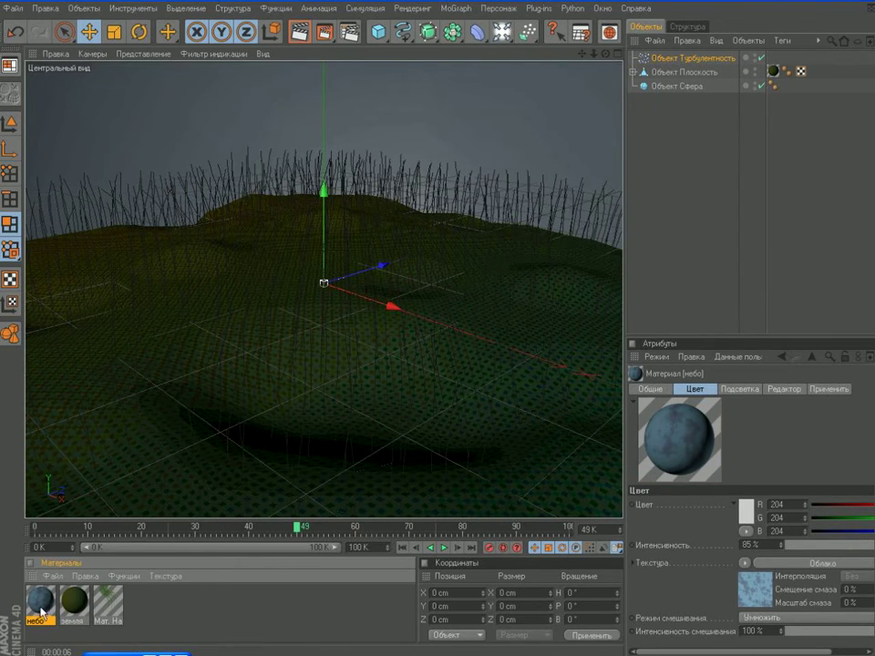
pyautogui.moveTo(38, 606); pyautogui.dragTo(684, 91)
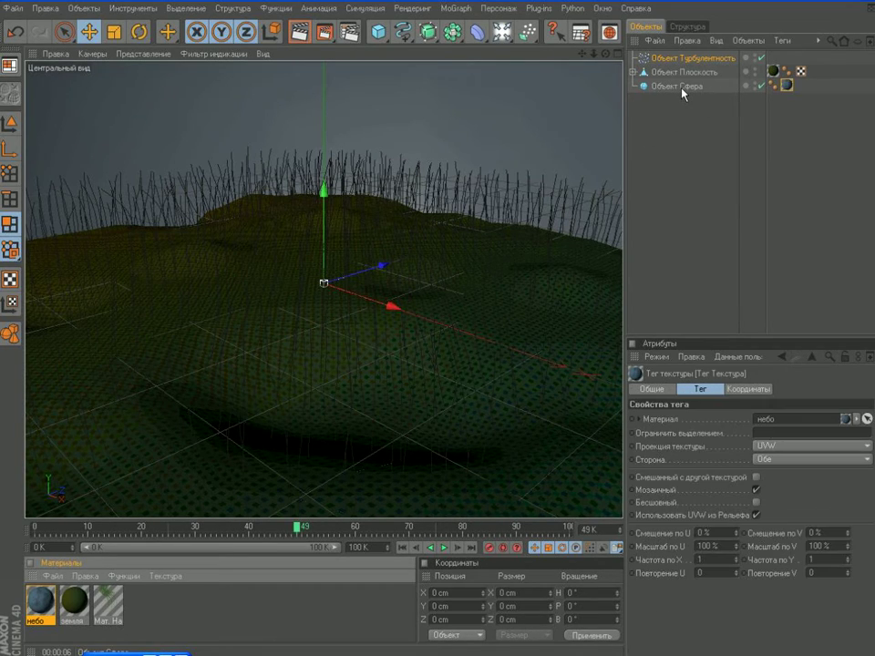
pyautogui.click(300, 33)
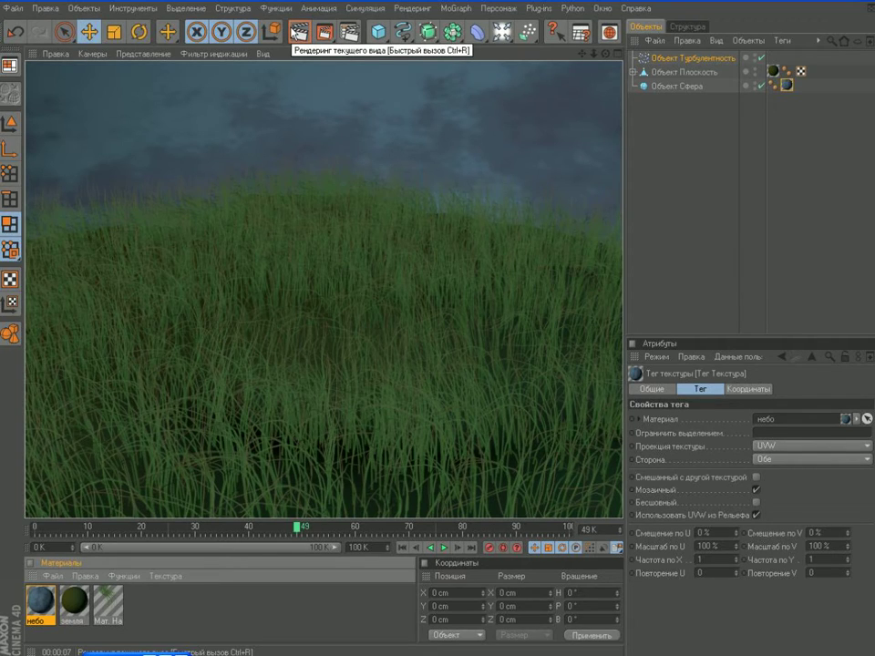
# Step: Switch the Глянец channel of the небо material back on and put the material editor away
pyautogui.doubleClick(45, 602)
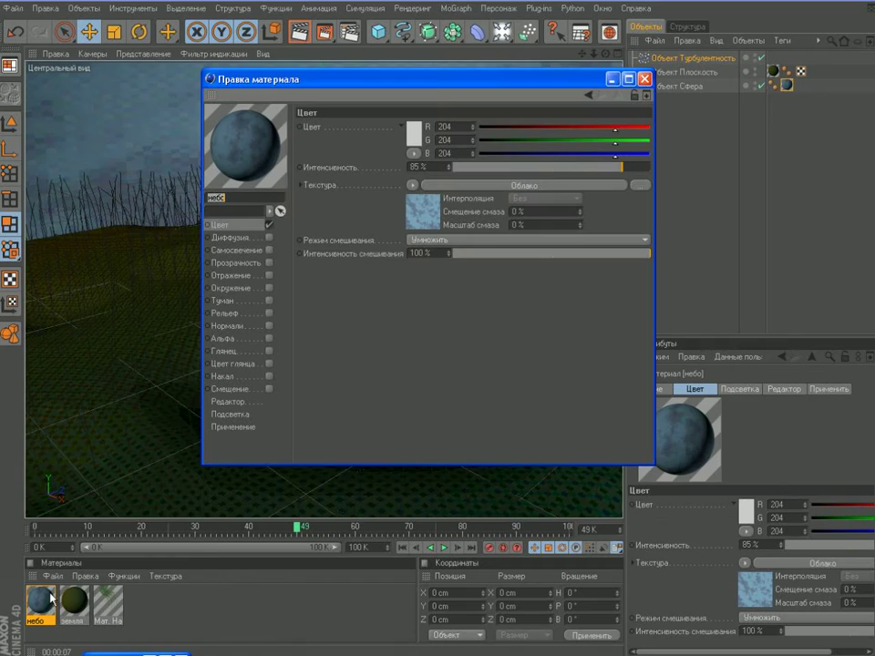
pyautogui.click(269, 351)
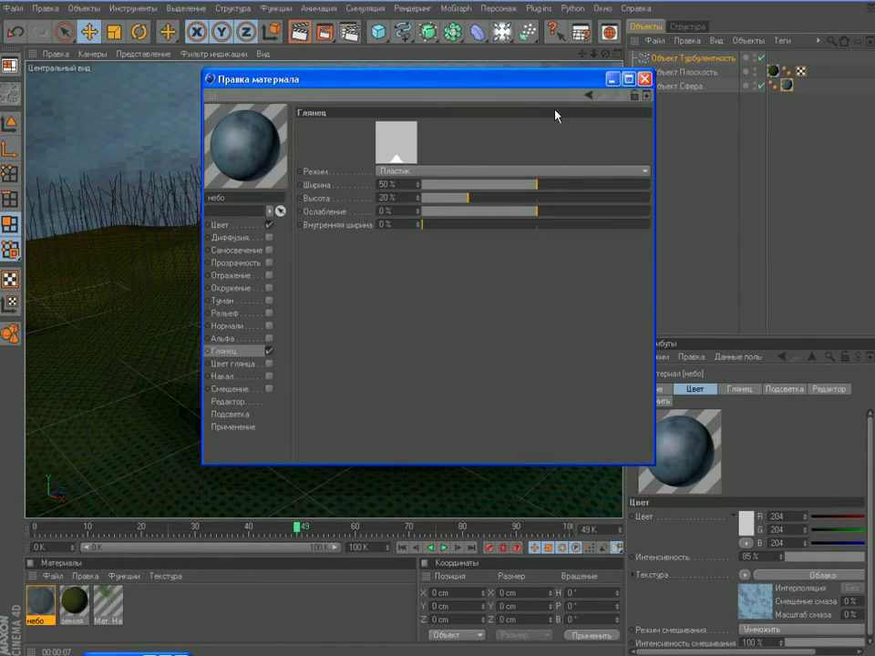
pyautogui.click(614, 79)
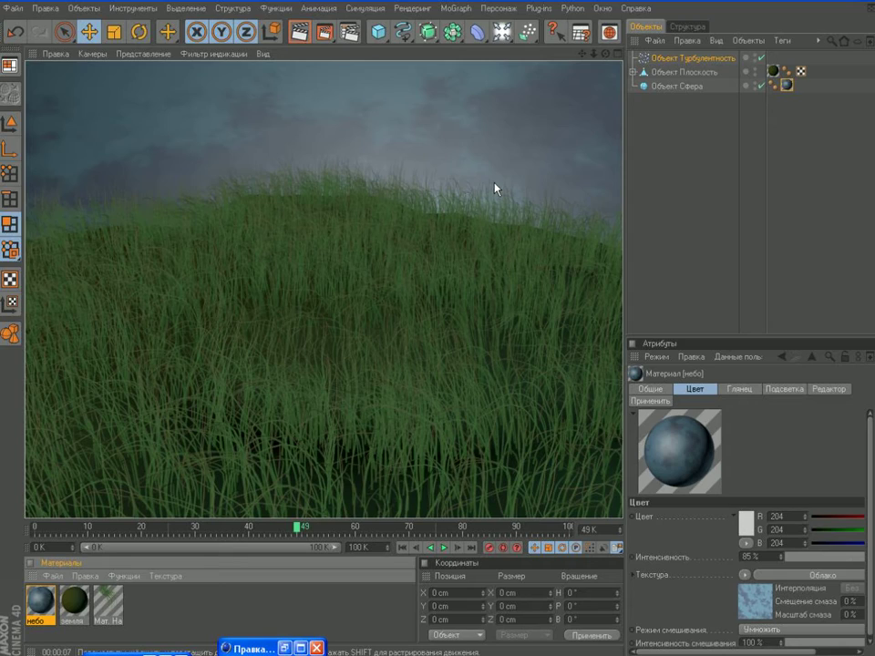
# Step: Add a distant light (Удалённый свет) to the scene
pyautogui.click(502, 33)
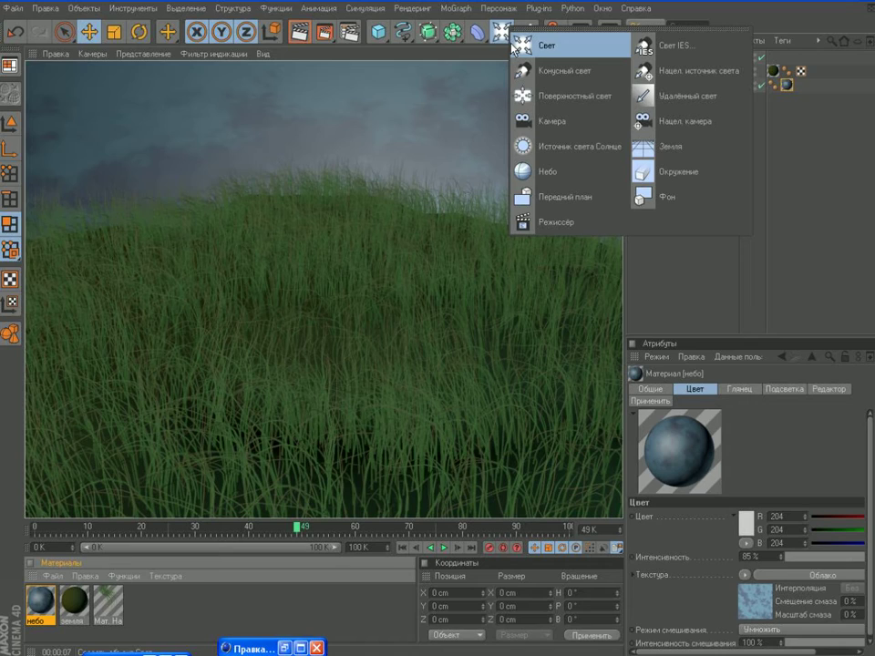
pyautogui.click(689, 99)
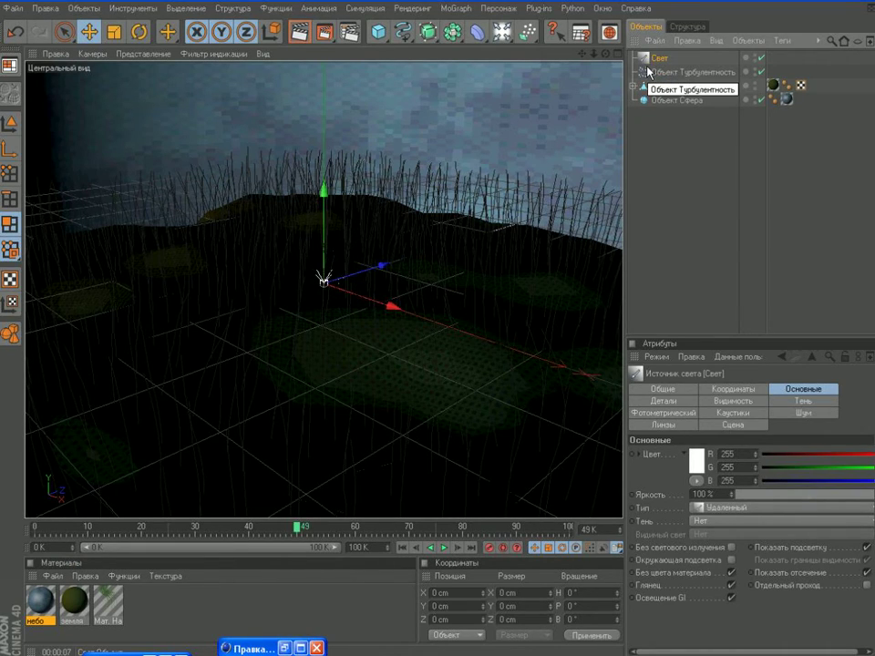
pyautogui.click(663, 388)
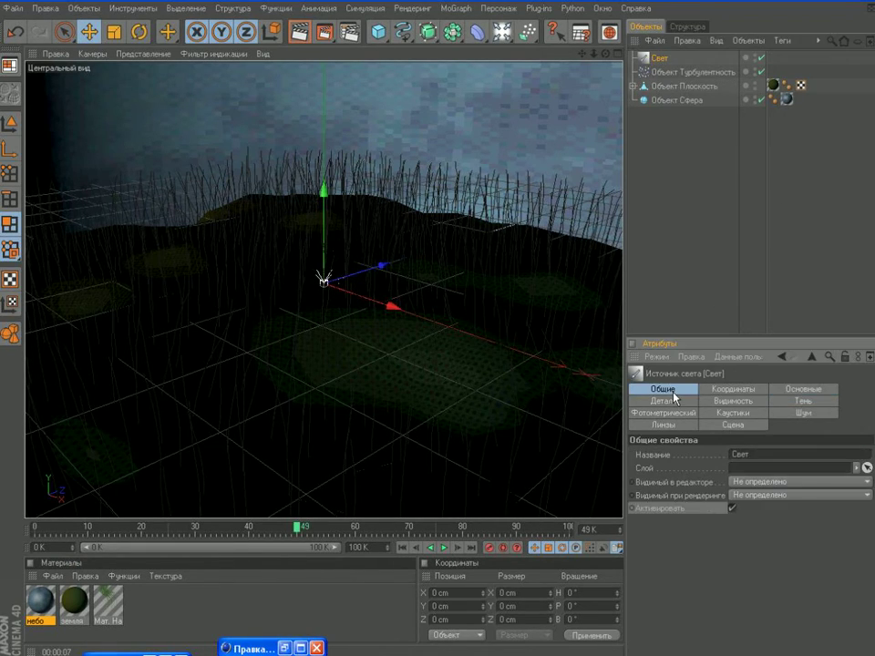
# Step: Position the distant light at X 180 cm, Y 245 cm and Z 27 cm
pyautogui.click(733, 389)
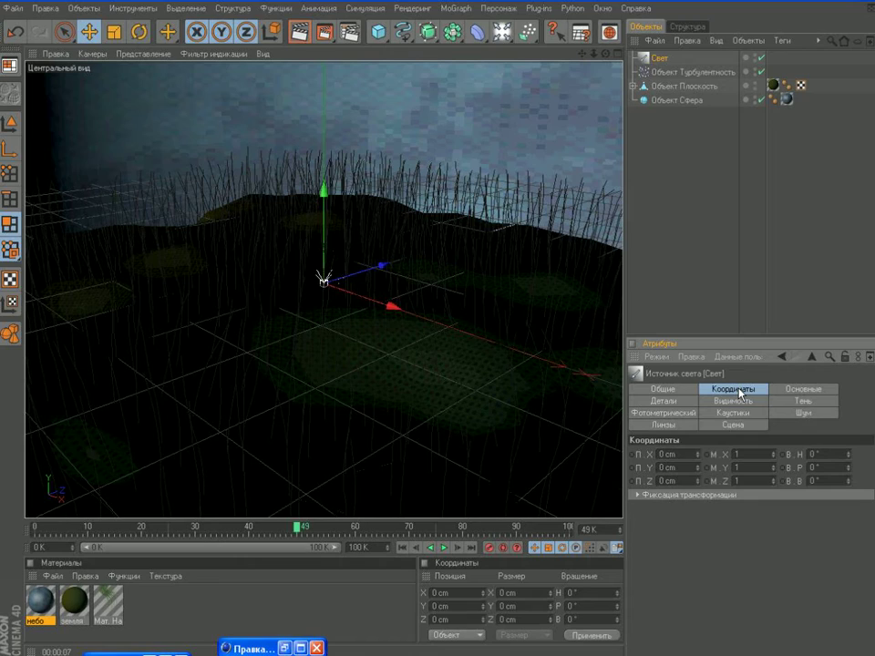
pyautogui.doubleClick(693, 453)
pyautogui.write('180')
pyautogui.doubleClick(681, 471)
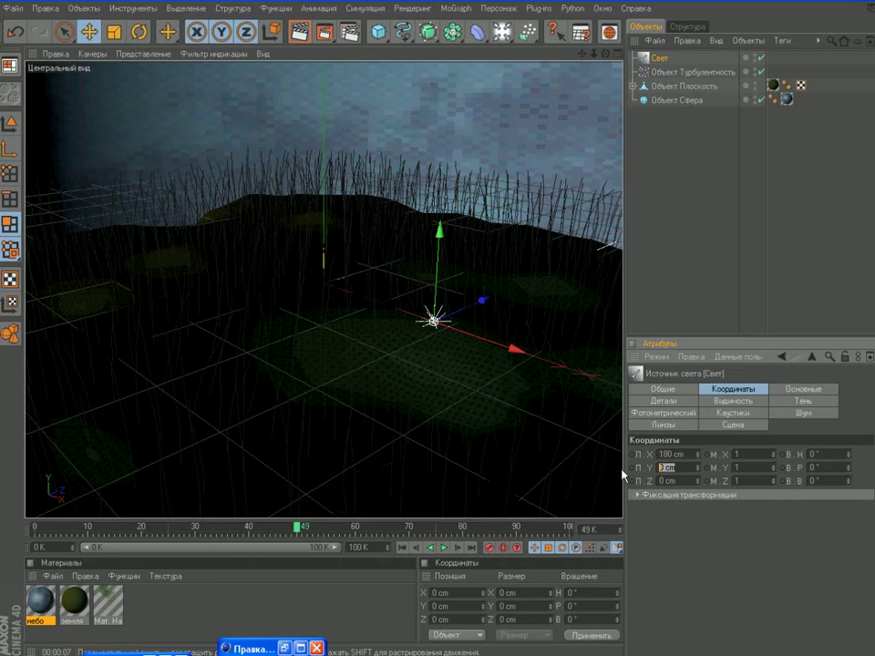
pyautogui.write('245')
pyautogui.press('Tab')
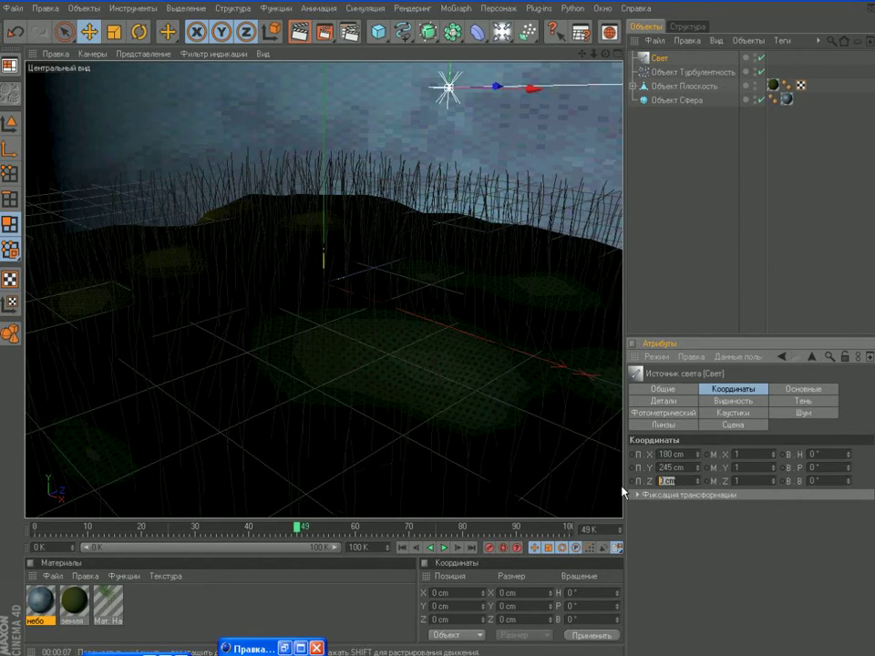
pyautogui.write('27')
pyautogui.press('Return')
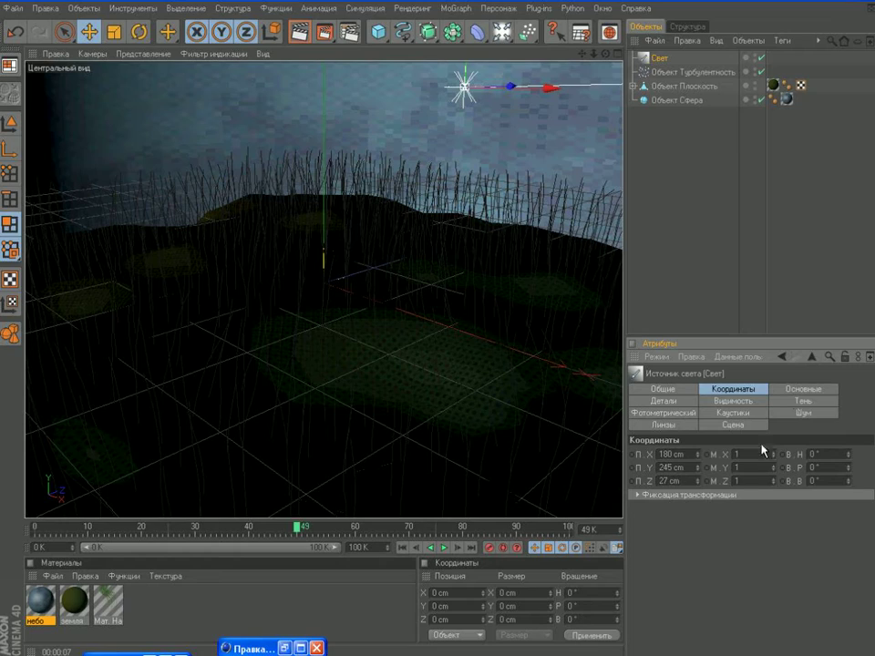
# Step: Enable Без светового излучения for the light and set its lens Ореол to Значение пользователя with 25% intensity
pyautogui.click(803, 389)
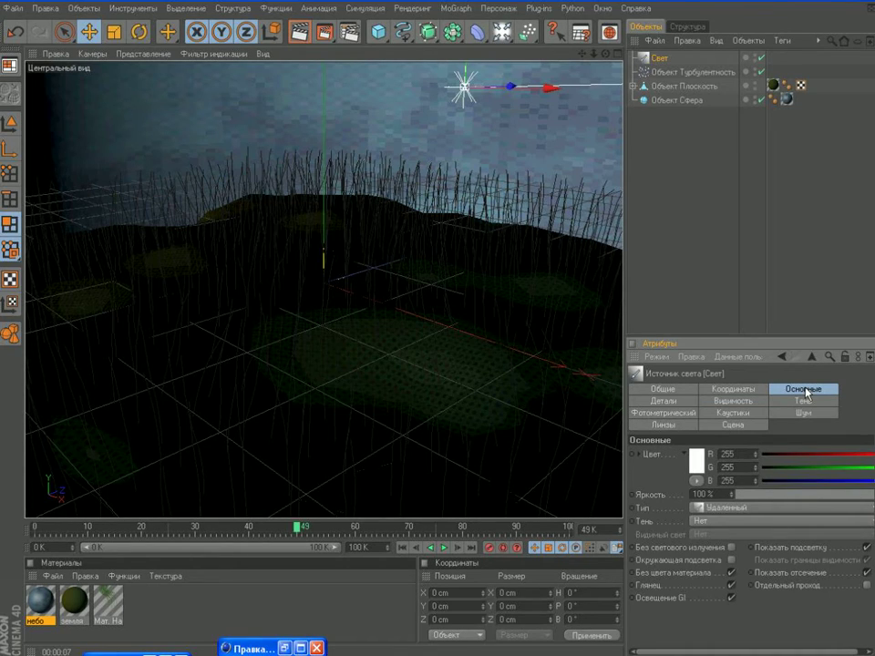
pyautogui.click(732, 561)
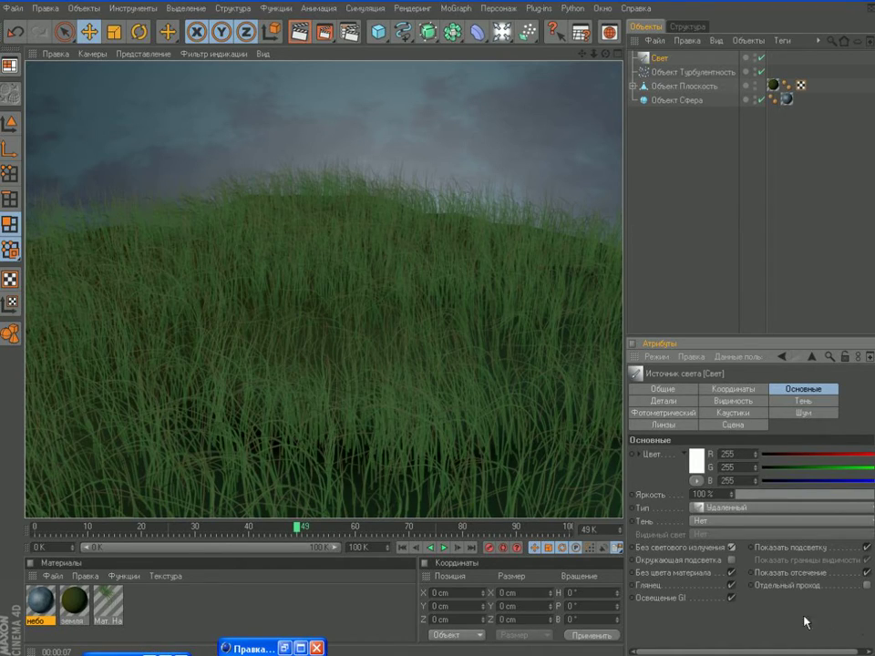
pyautogui.click(661, 426)
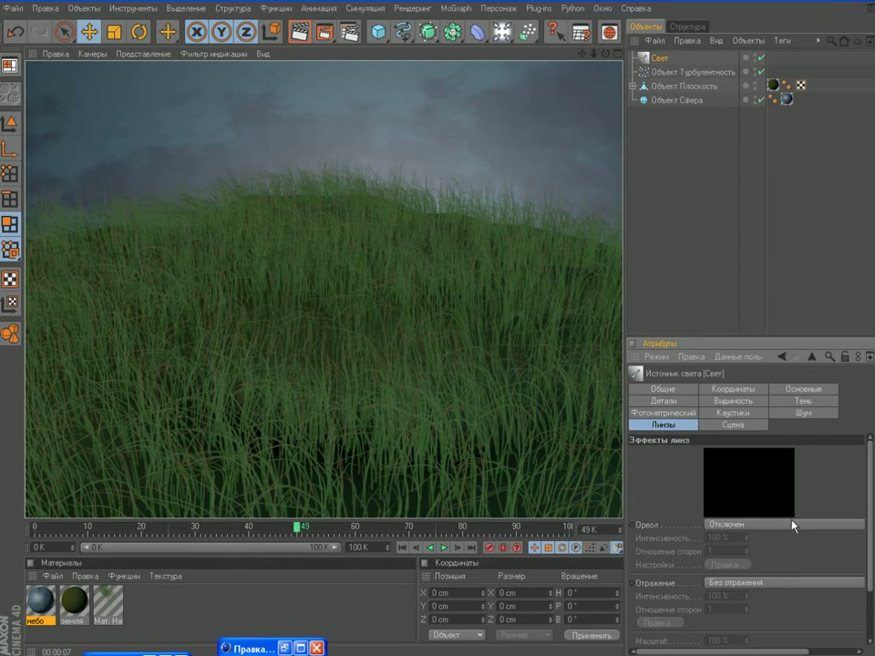
pyautogui.click(729, 526)
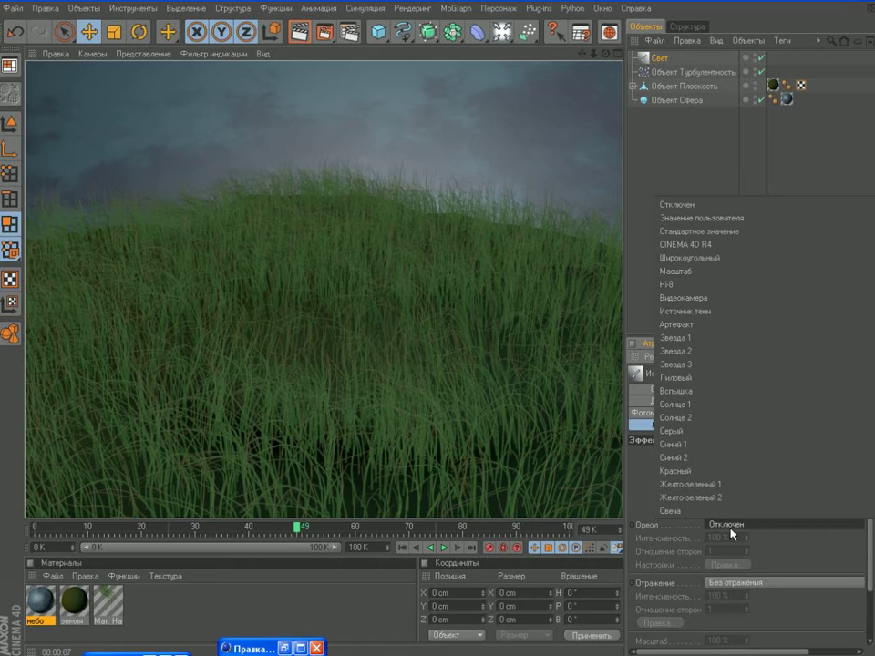
pyautogui.click(721, 217)
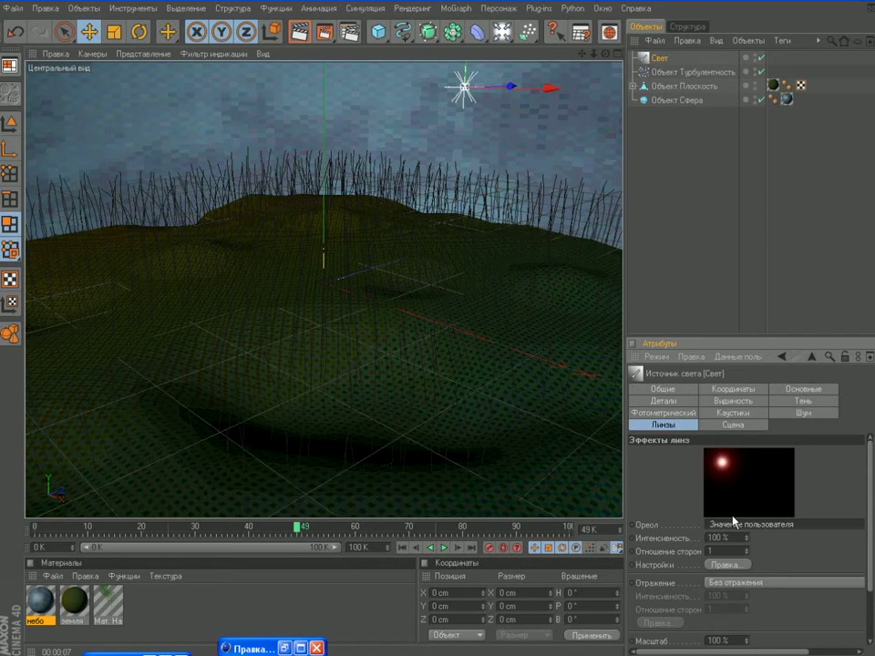
pyautogui.click(709, 538)
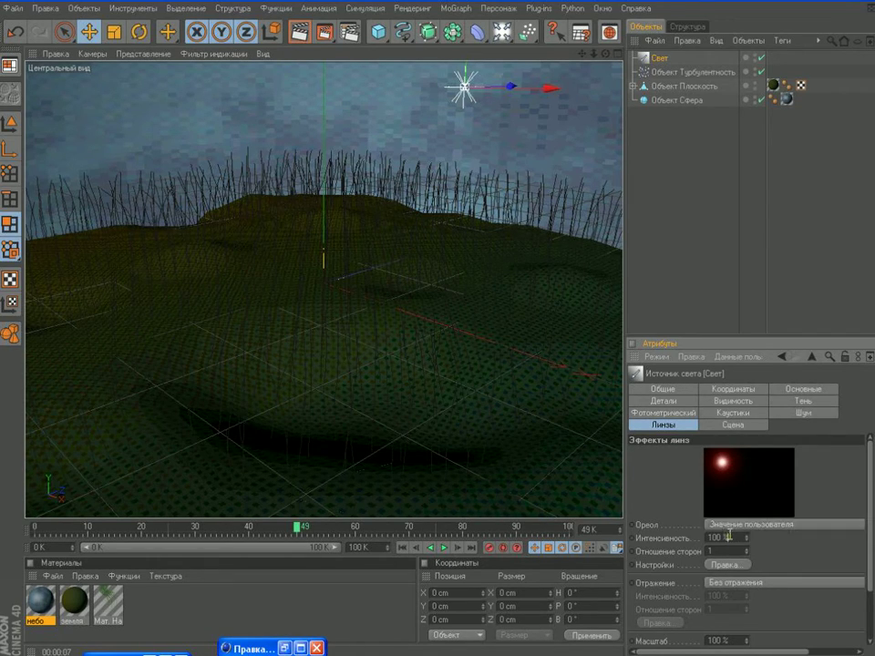
pyautogui.write('25')
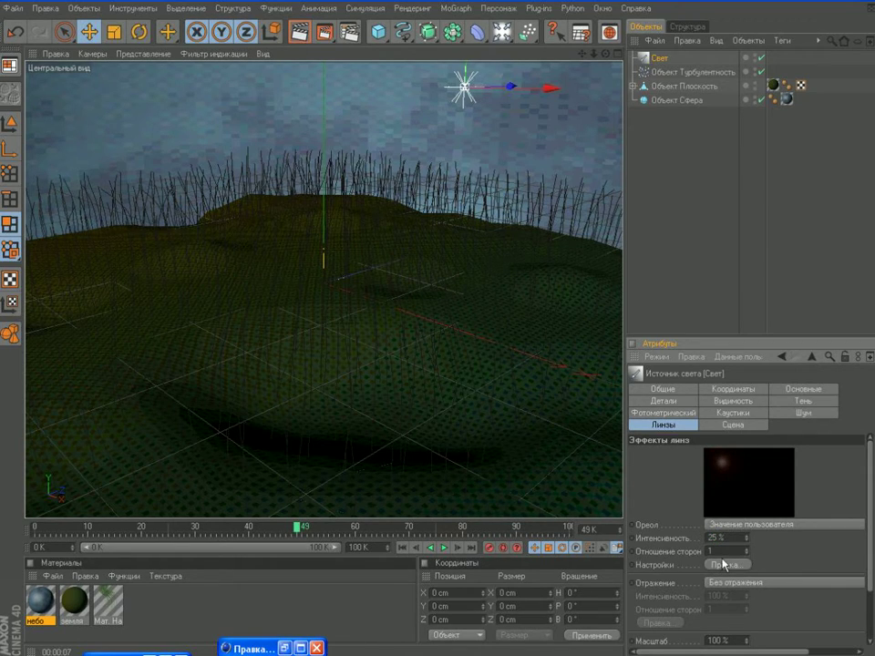
# Step: In the lens glow settings, switch off the secondary Ореол ring and set the Элемент 1 glow size to 3%
pyautogui.click(727, 565)
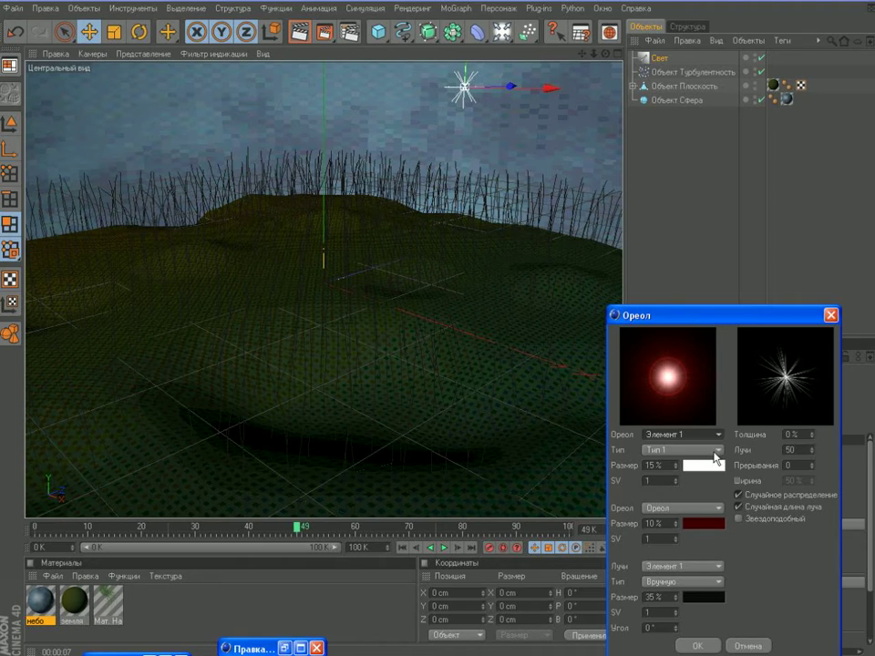
pyautogui.click(719, 509)
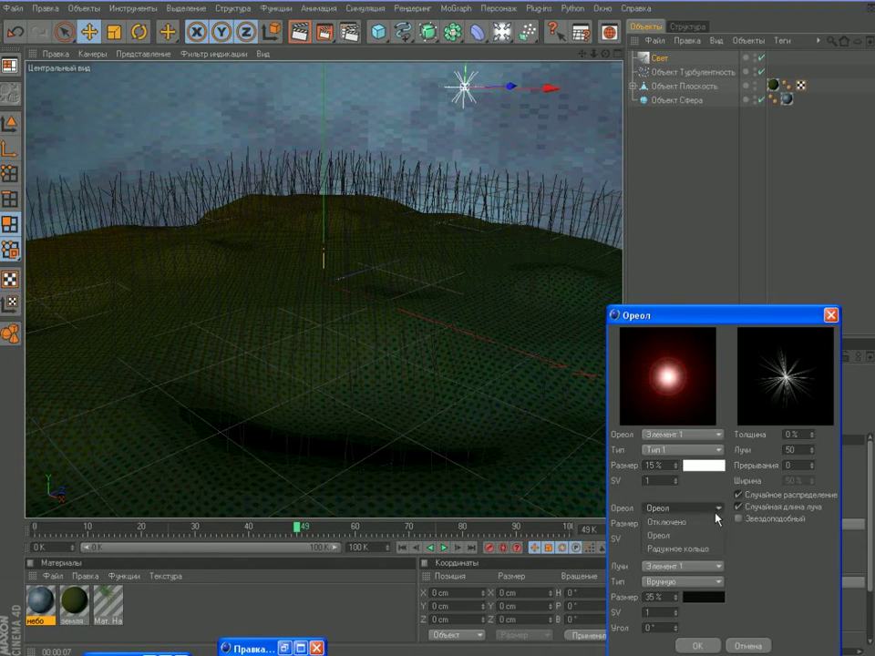
pyautogui.click(709, 524)
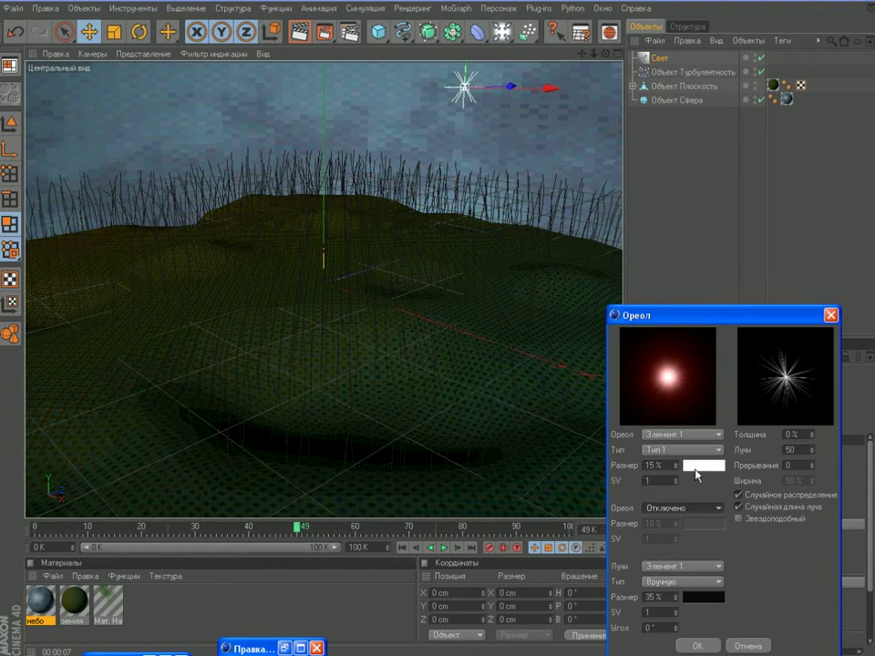
pyautogui.moveTo(664, 465); pyautogui.dragTo(631, 466)
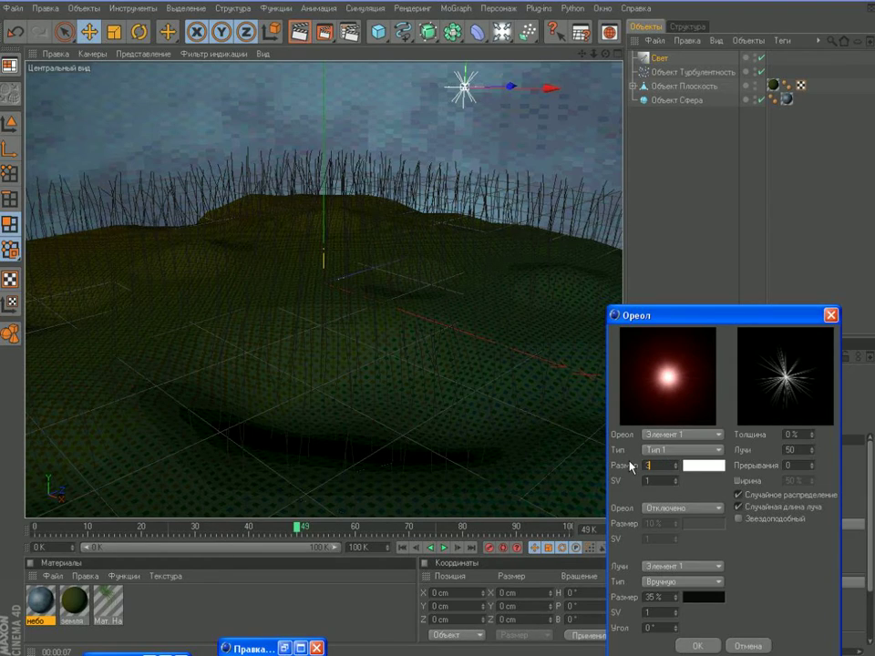
pyautogui.write('3')
pyautogui.press('Return')
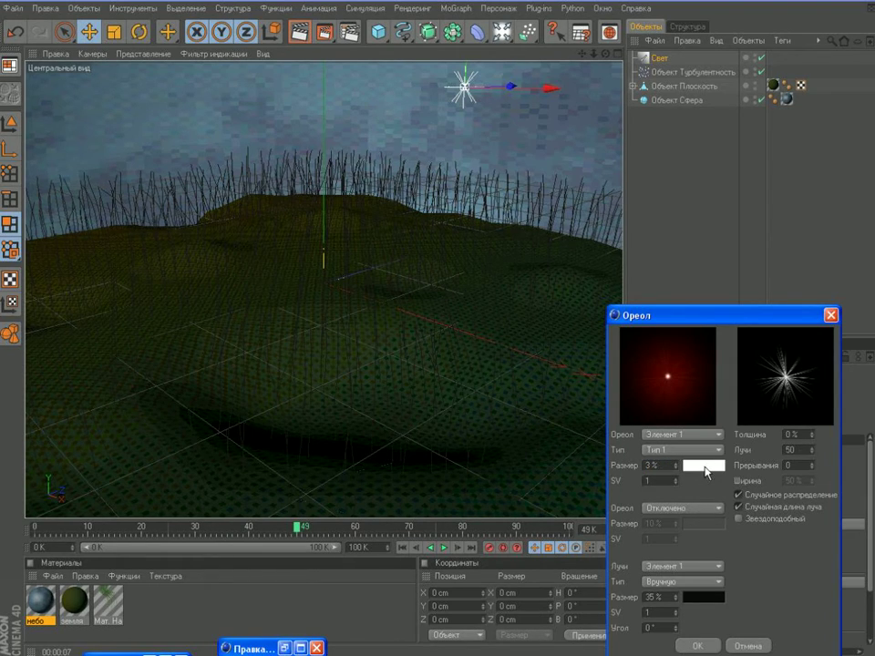
# Step: Choose an olive-yellow color with RGB 157, 157, 66 for the Элемент 1 glow
pyautogui.click(705, 467)
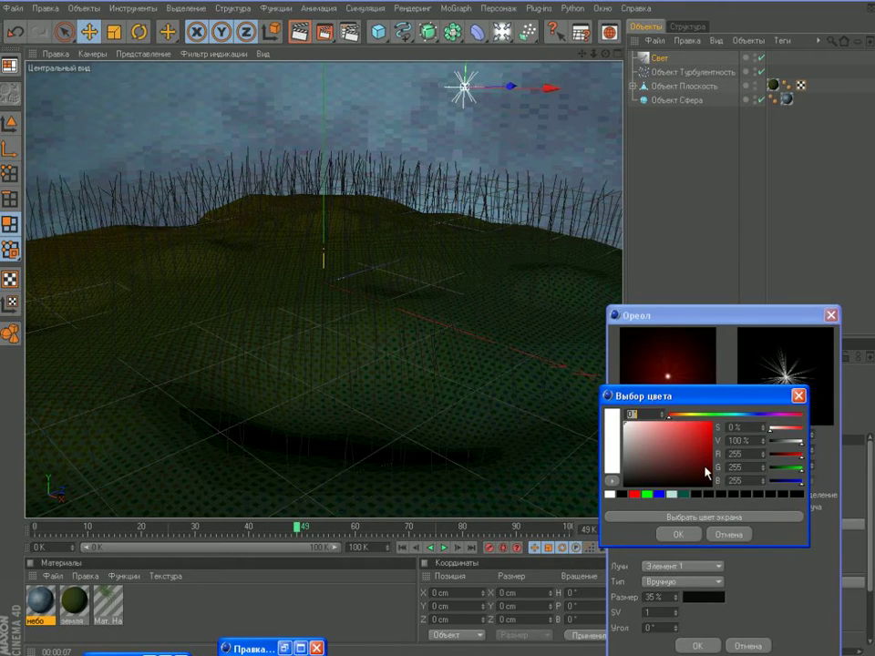
pyautogui.click(612, 460)
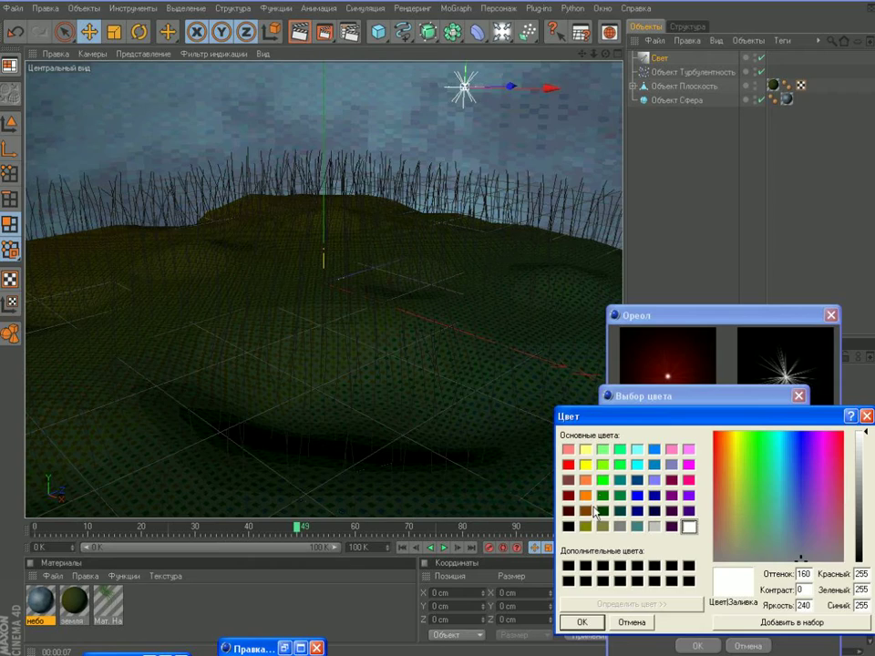
pyautogui.click(736, 508)
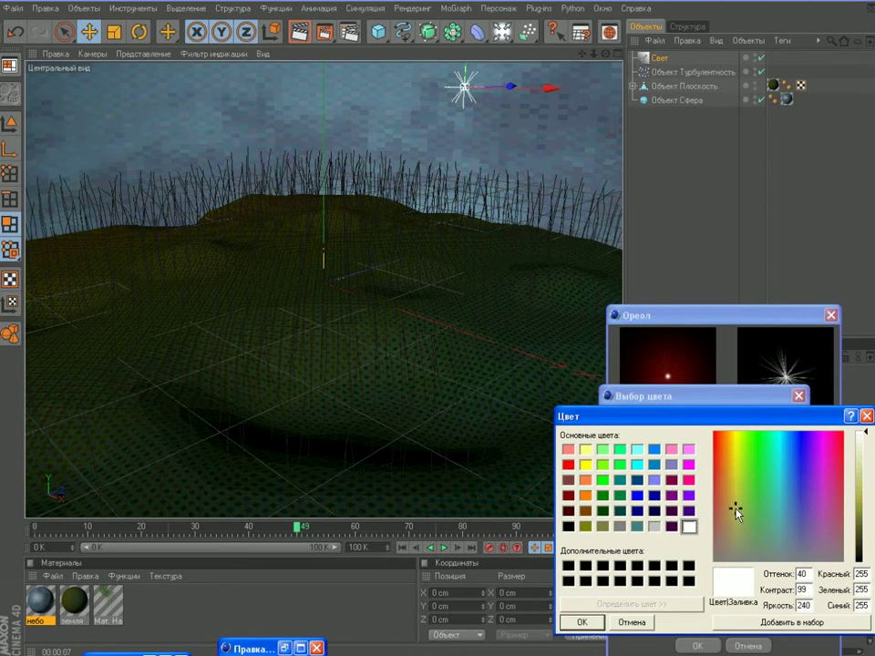
pyautogui.click(864, 519)
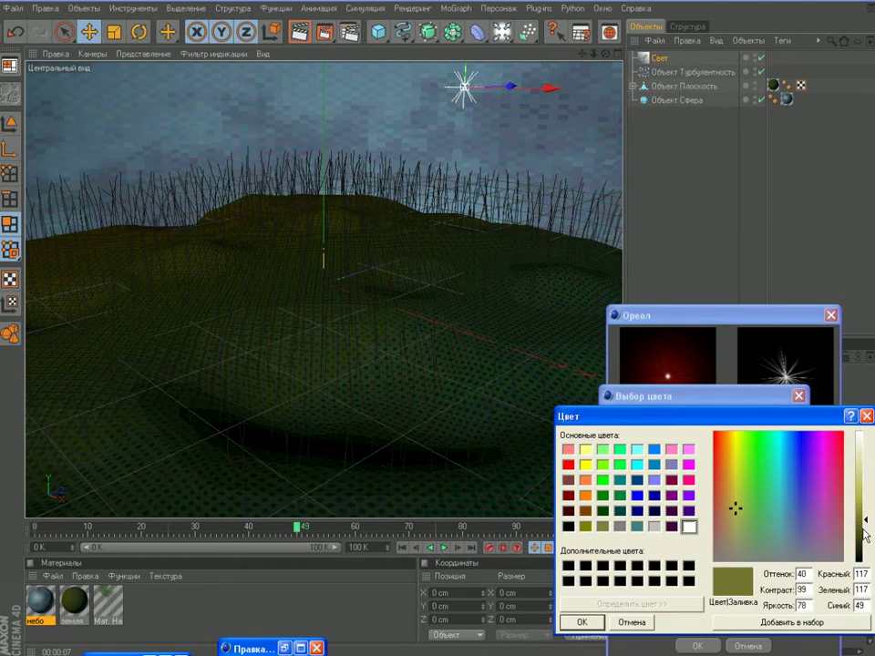
pyautogui.moveTo(862, 516); pyautogui.dragTo(862, 504)
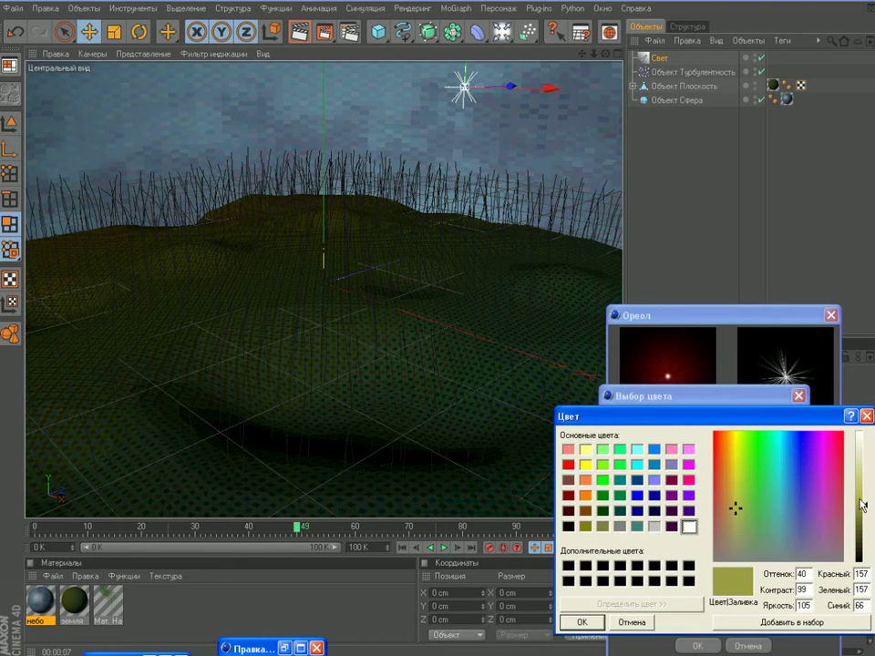
# Step: Set the light's halo (Ореол) element color to a dark olive, RGB 123, 123, 48
pyautogui.click(582, 622)
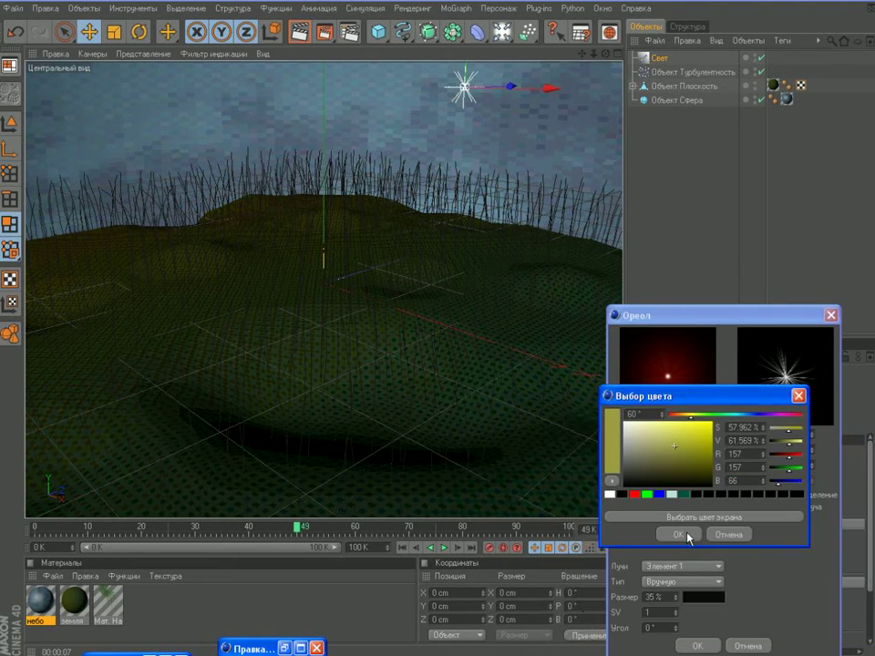
pyautogui.click(676, 454)
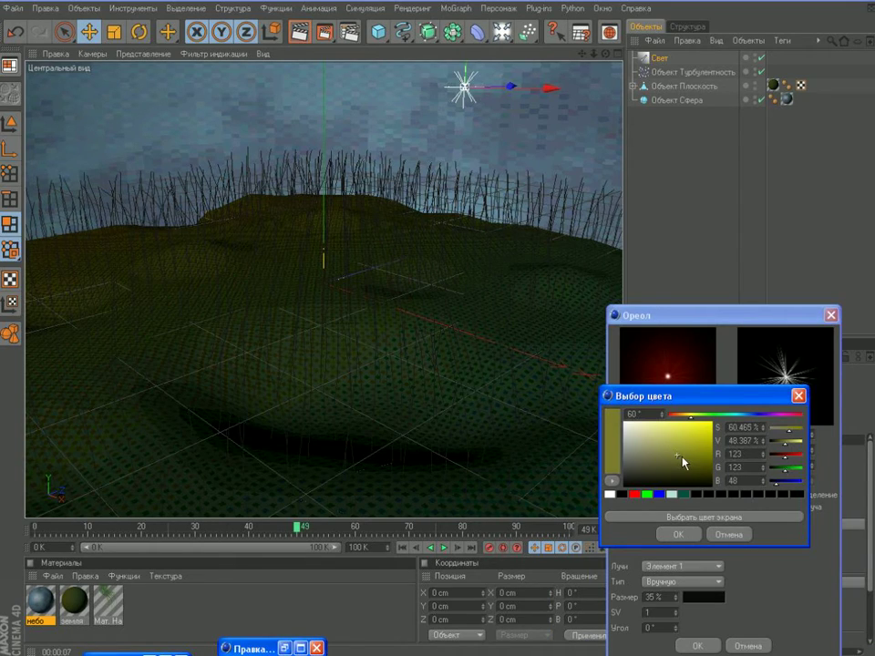
pyautogui.click(677, 535)
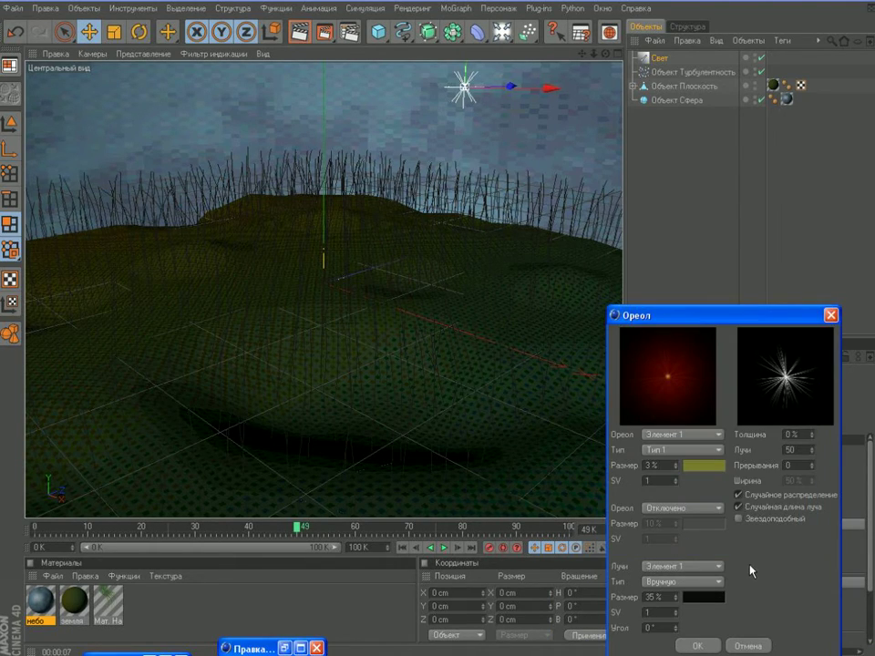
# Step: Set the halo's rays to a size of 60%, a thickness of 40% and a ray count of 7
pyautogui.doubleClick(672, 597)
pyautogui.write('60')
pyautogui.press('Return')
pyautogui.doubleClick(789, 435)
pyautogui.write('40')
pyautogui.press('Return')
pyautogui.doubleClick(790, 450)
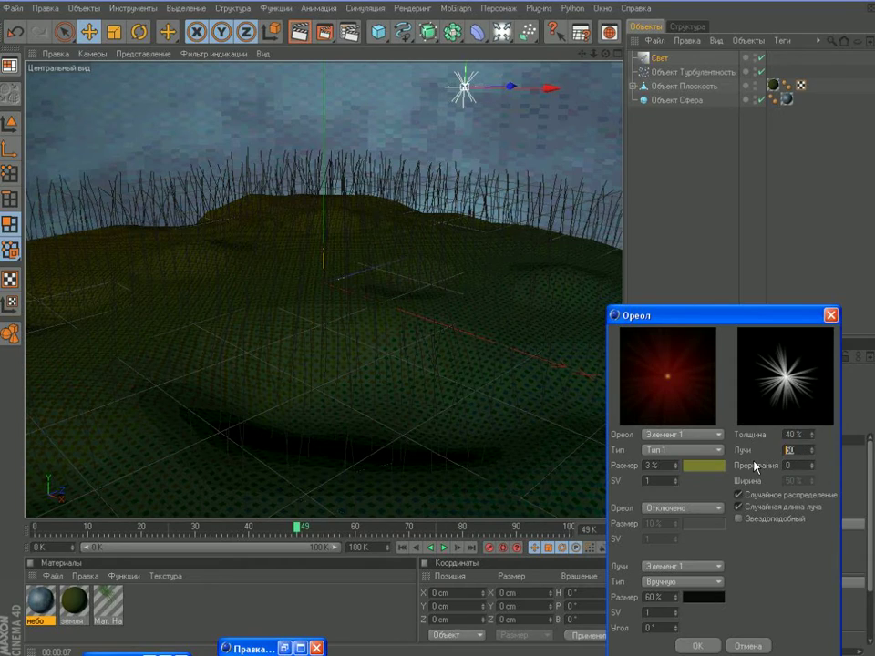
pyautogui.write('1')
pyautogui.press('Return')
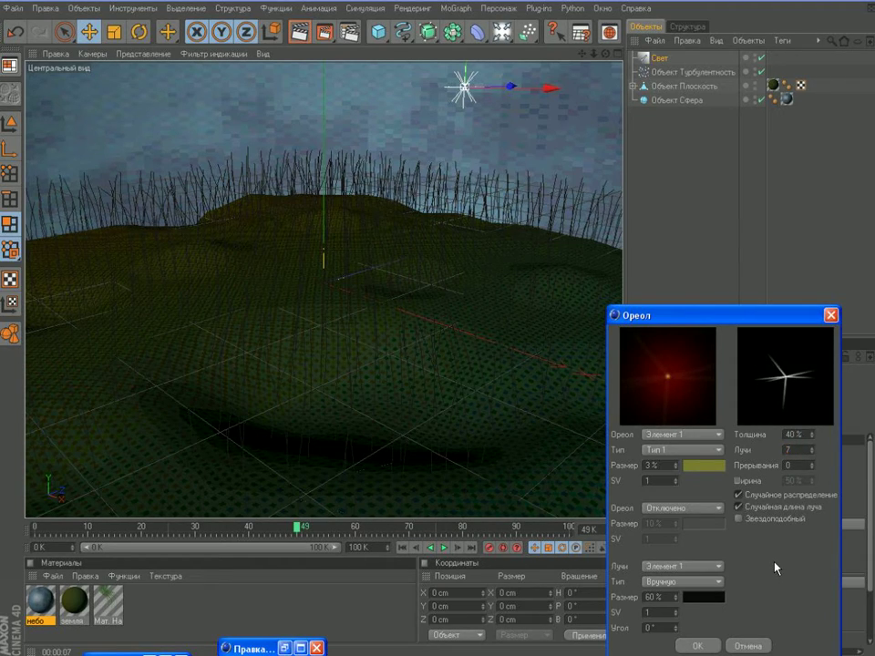
# Step: Make the halo rays star-shaped (Звездоподобный) without random distribution, accept the halo settings and render the current view
pyautogui.click(739, 518)
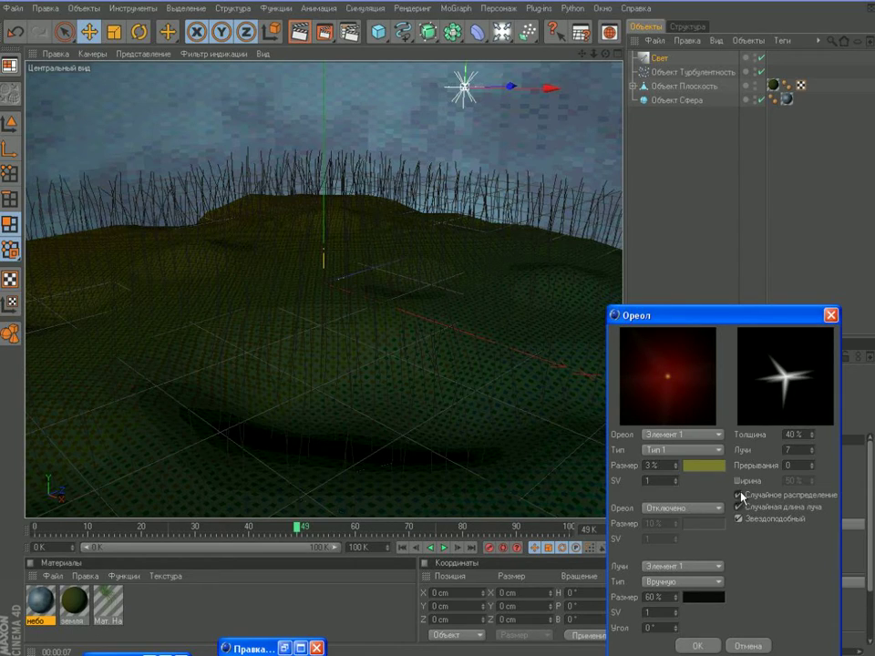
pyautogui.click(739, 495)
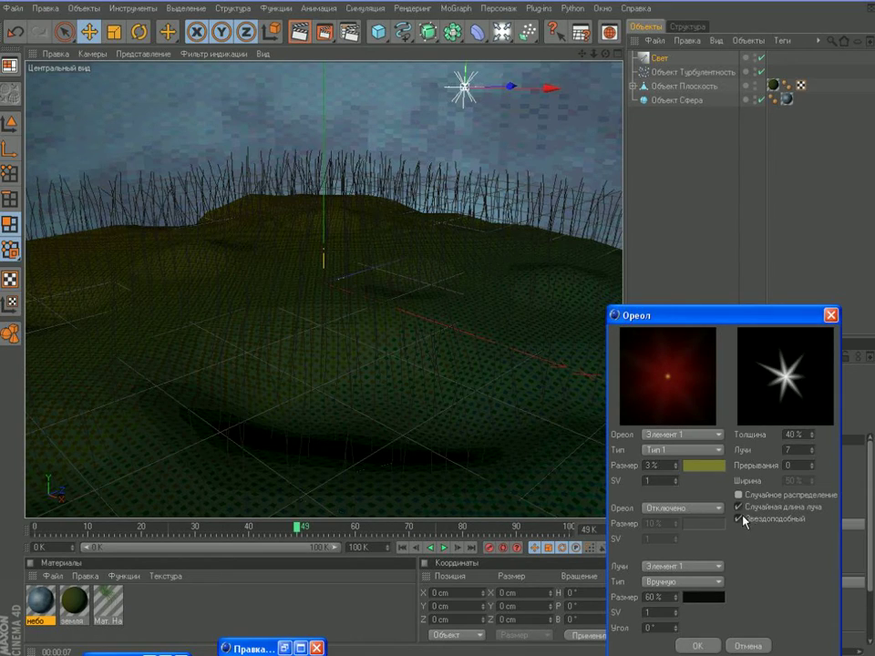
pyautogui.click(738, 495)
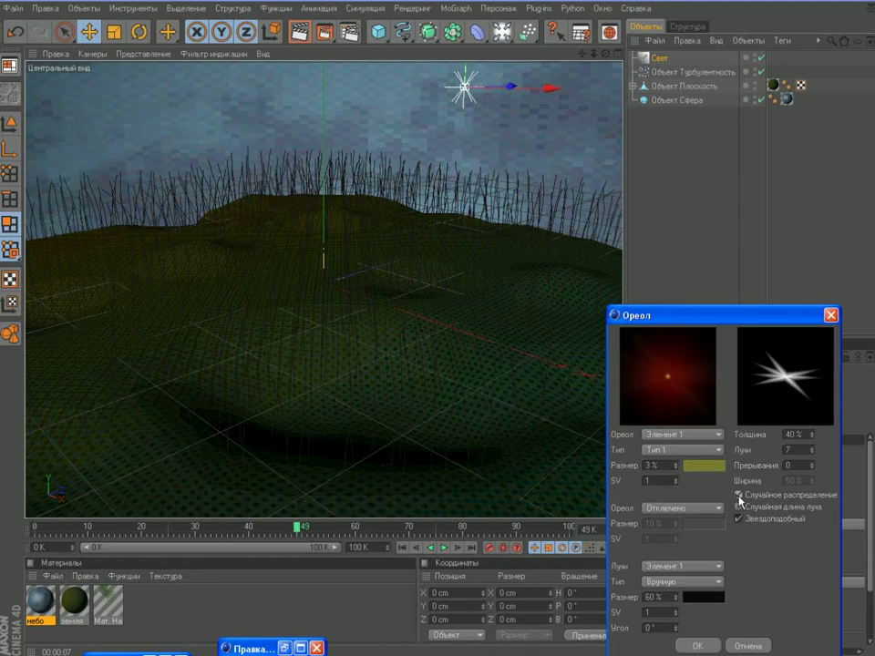
pyautogui.click(738, 495)
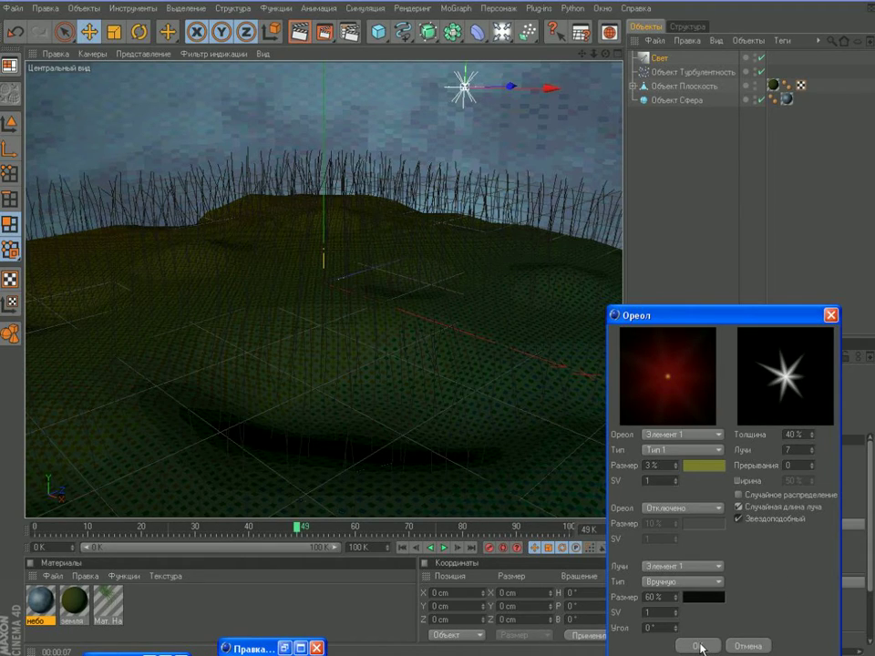
pyautogui.click(699, 645)
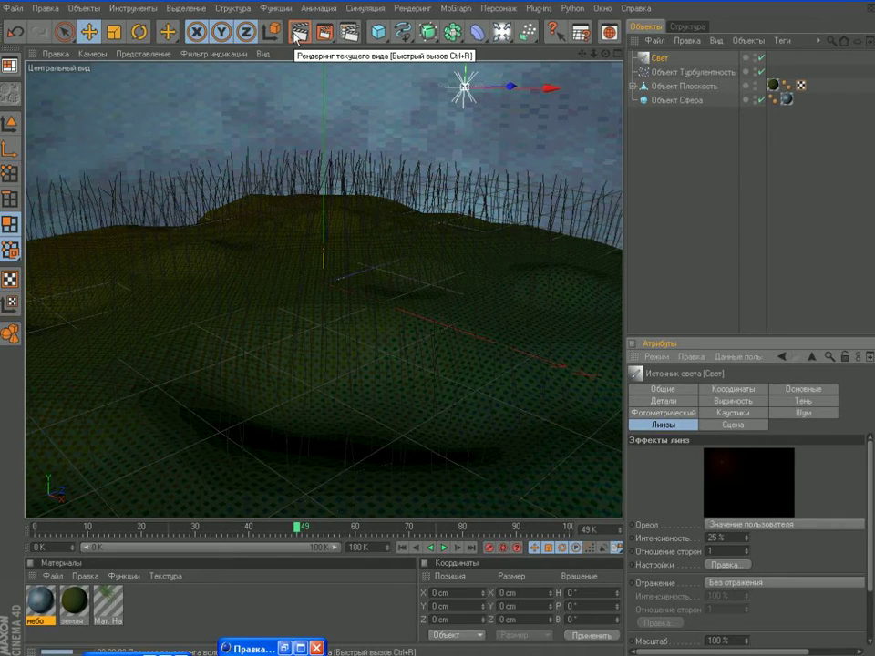
pyautogui.click(297, 37)
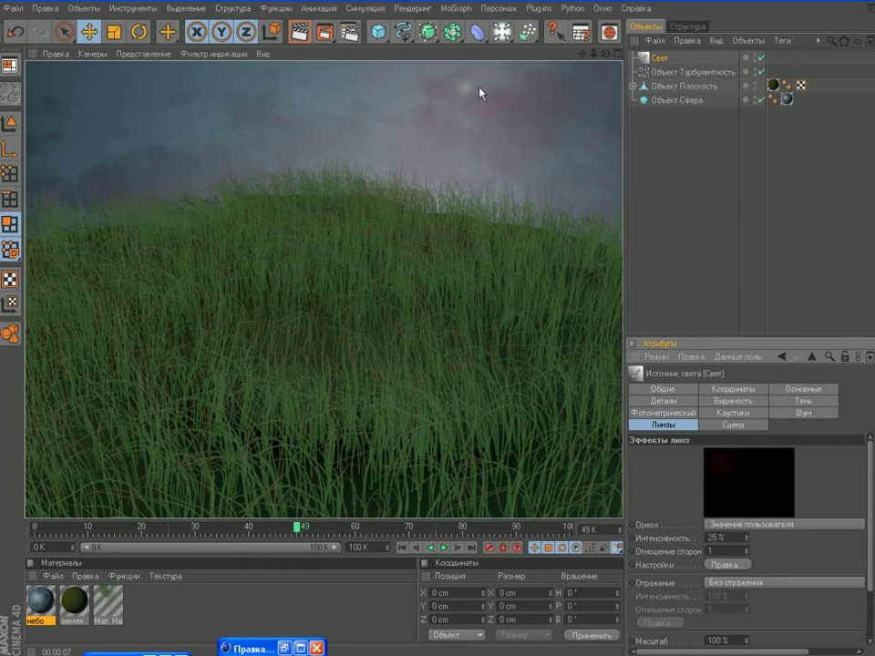
# Step: Try the light with «Без светового излучения» turned off, restore the option and render the current view
pyautogui.click(659, 59)
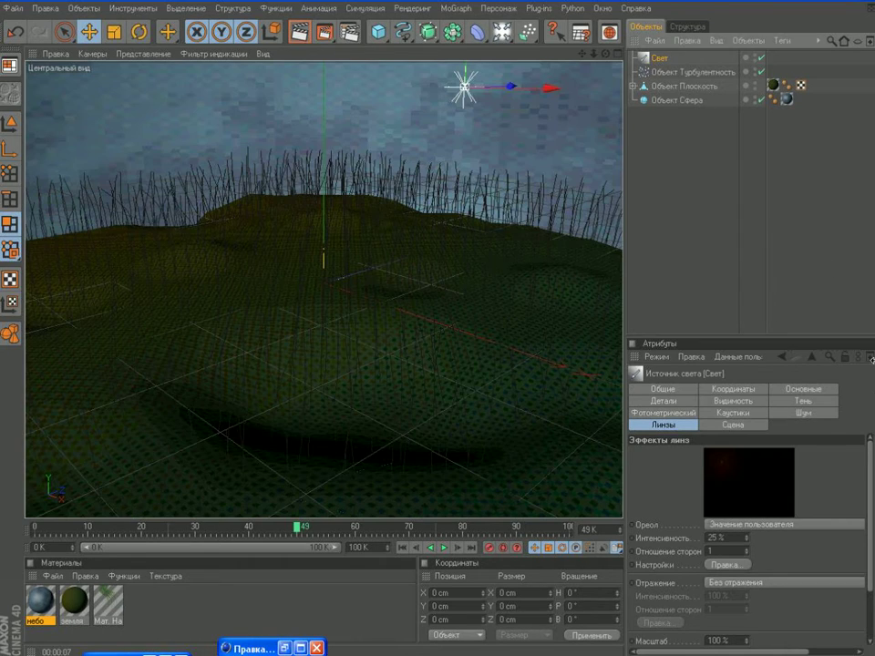
pyautogui.click(814, 391)
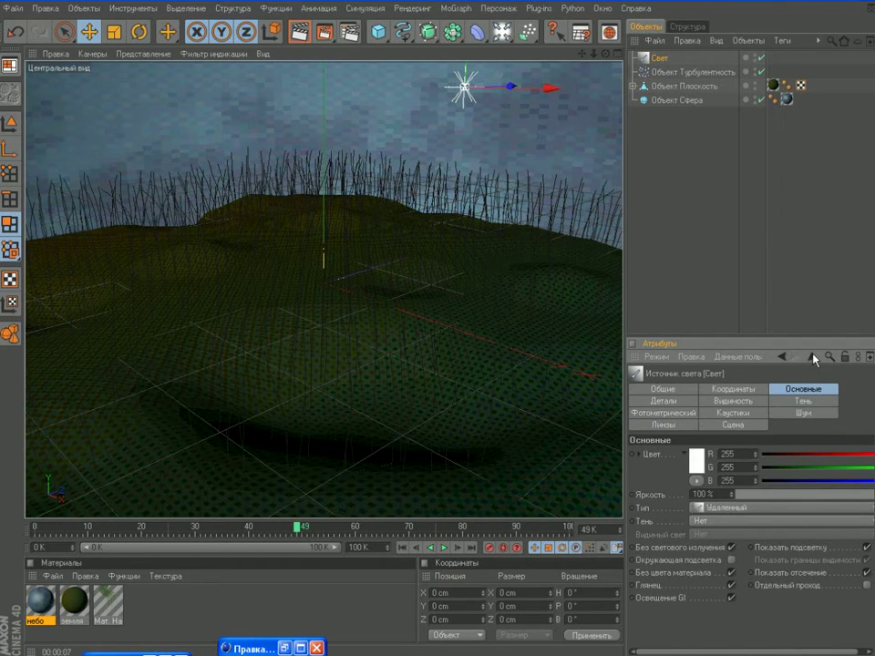
pyautogui.click(731, 559)
pyautogui.click(732, 550)
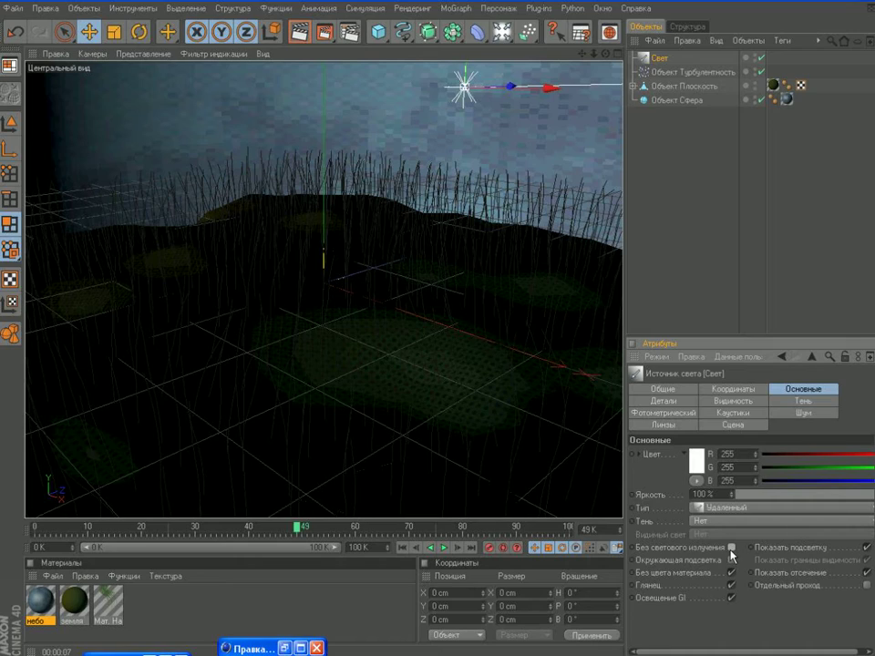
pyautogui.click(732, 548)
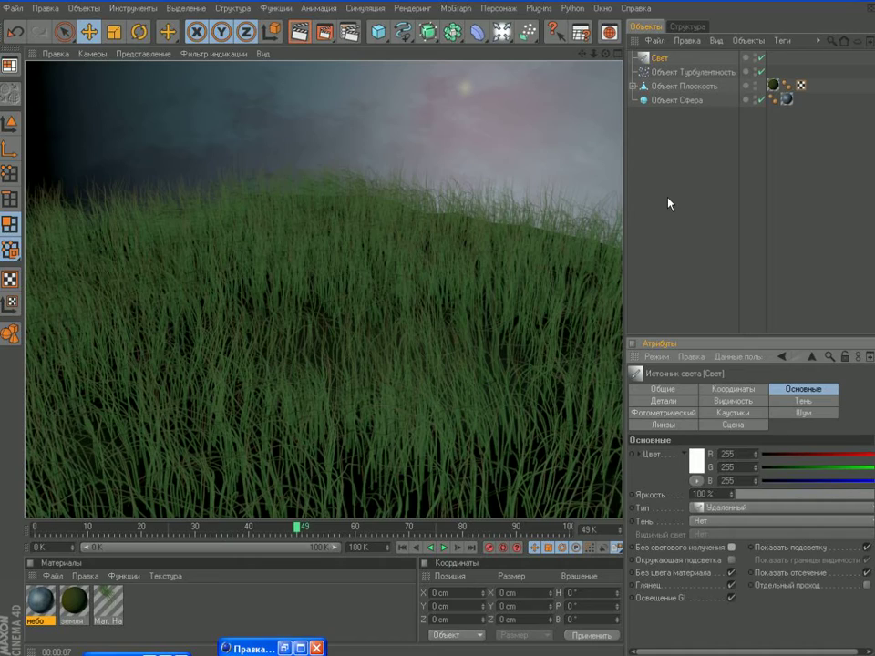
pyautogui.click(731, 548)
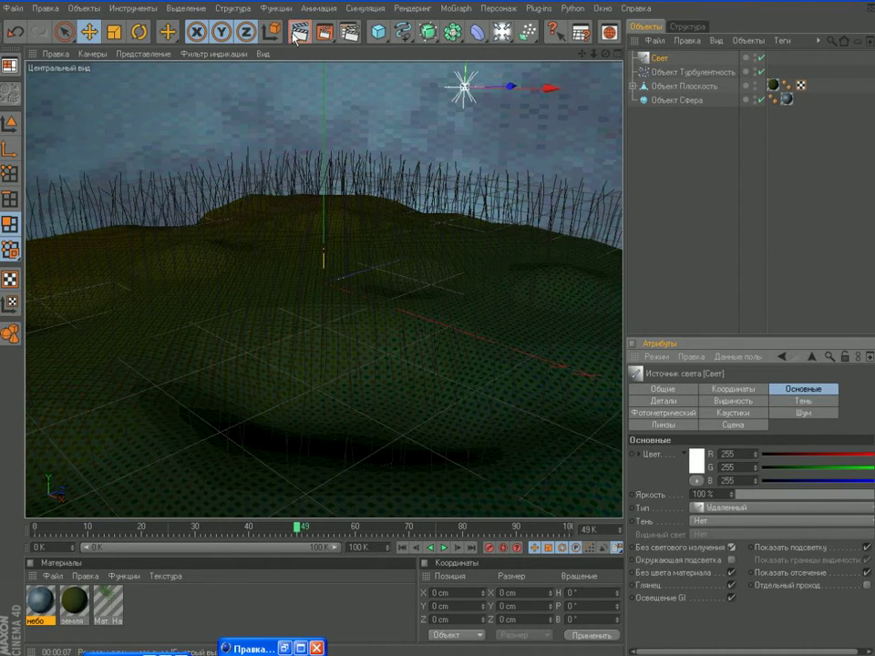
pyautogui.click(298, 34)
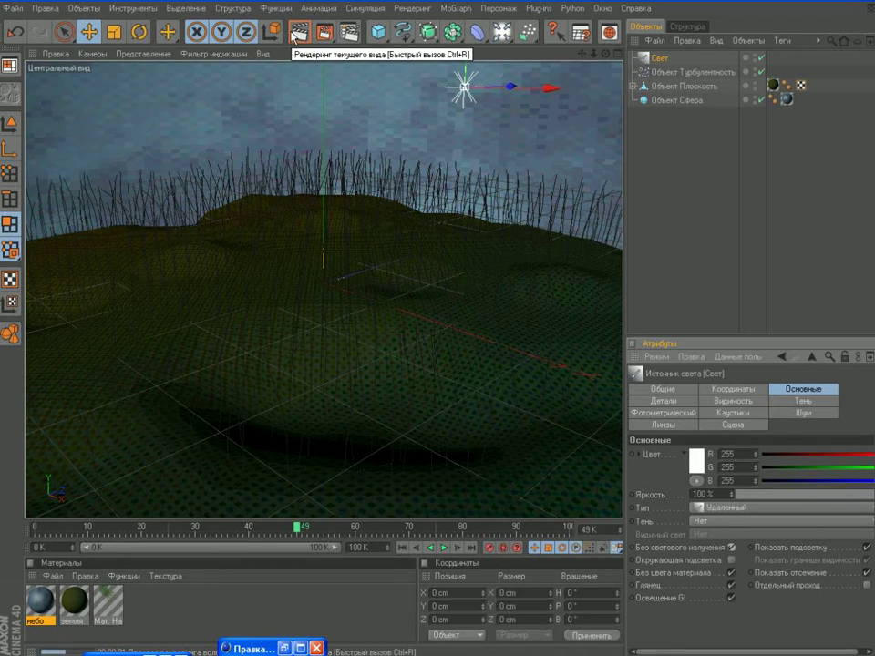
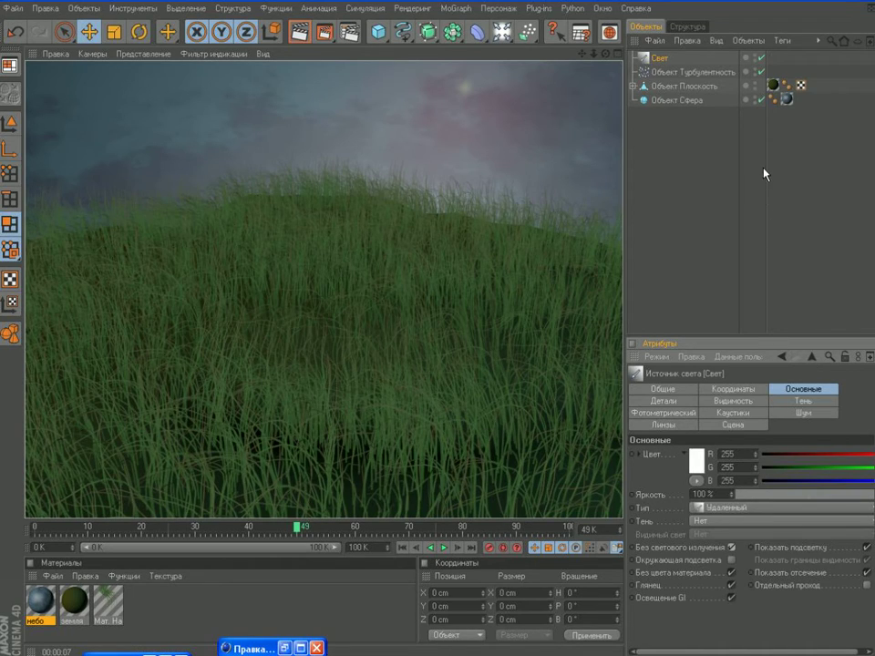
# Step: Disable the Hair object under the terrain plane and add a new plane primitive to the scene
pyautogui.click(632, 86)
pyautogui.click(761, 99)
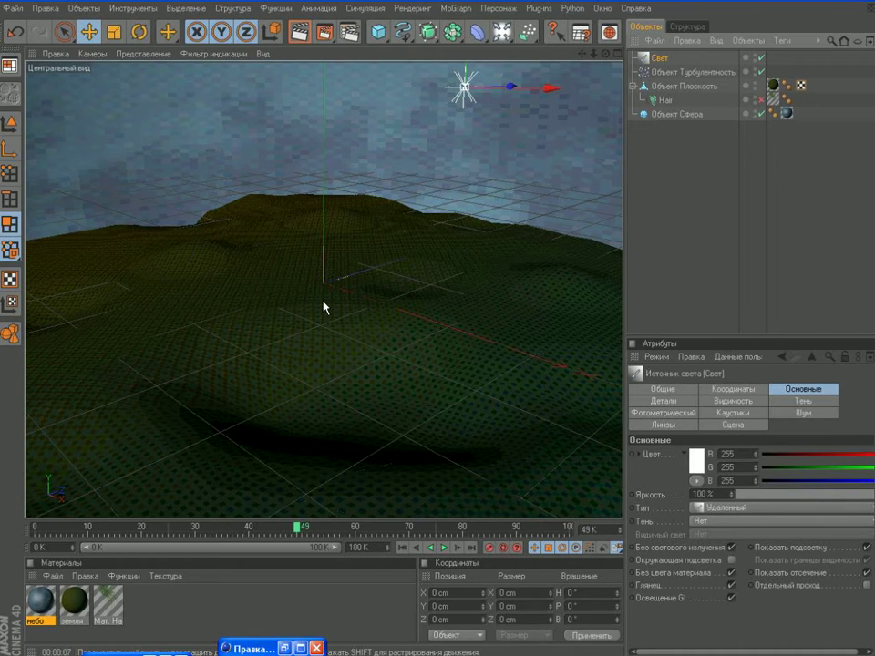
pyautogui.click(378, 32)
pyautogui.click(577, 80)
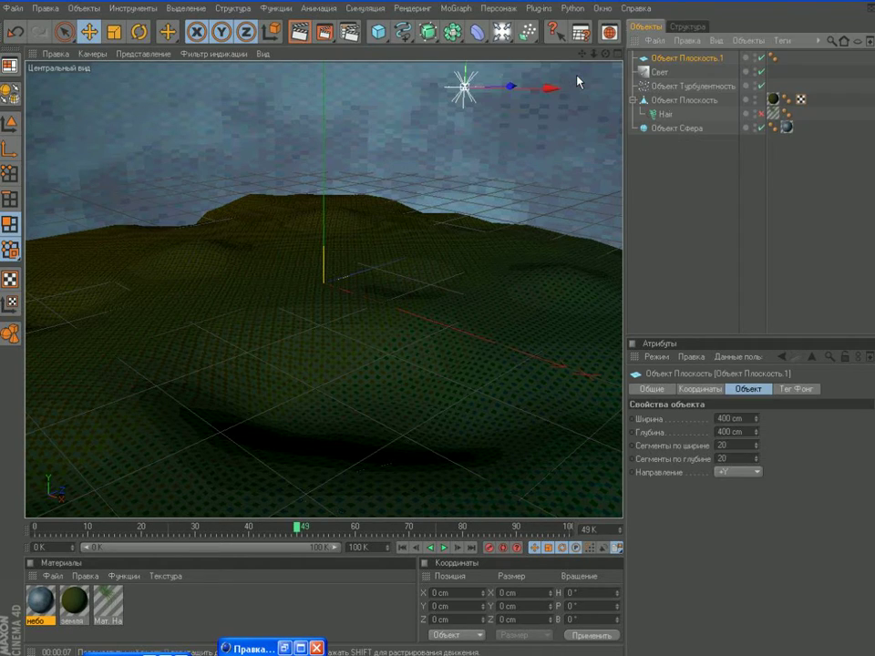
# Step: Move the new plane into the terrain's foreground hollow as a pond surface and render the current view
pyautogui.moveTo(390, 308); pyautogui.dragTo(454, 329)
pyautogui.moveTo(433, 283); pyautogui.dragTo(381, 304)
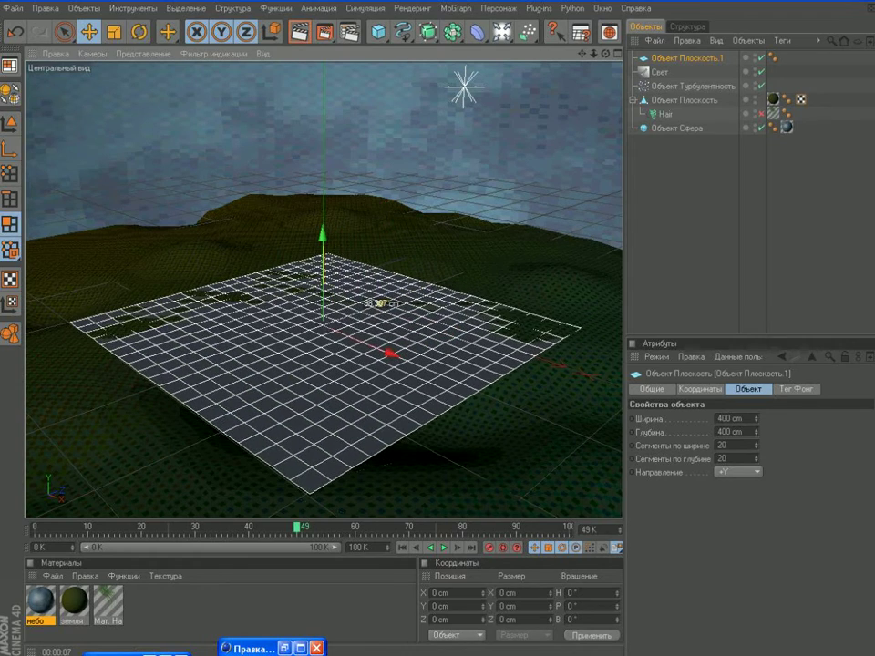
pyautogui.moveTo(392, 356); pyautogui.dragTo(432, 371)
pyautogui.moveTo(362, 252)
pyautogui.mouseDown()
pyautogui.moveTo(362, 275)
pyautogui.moveTo(361, 264)
pyautogui.mouseUp()
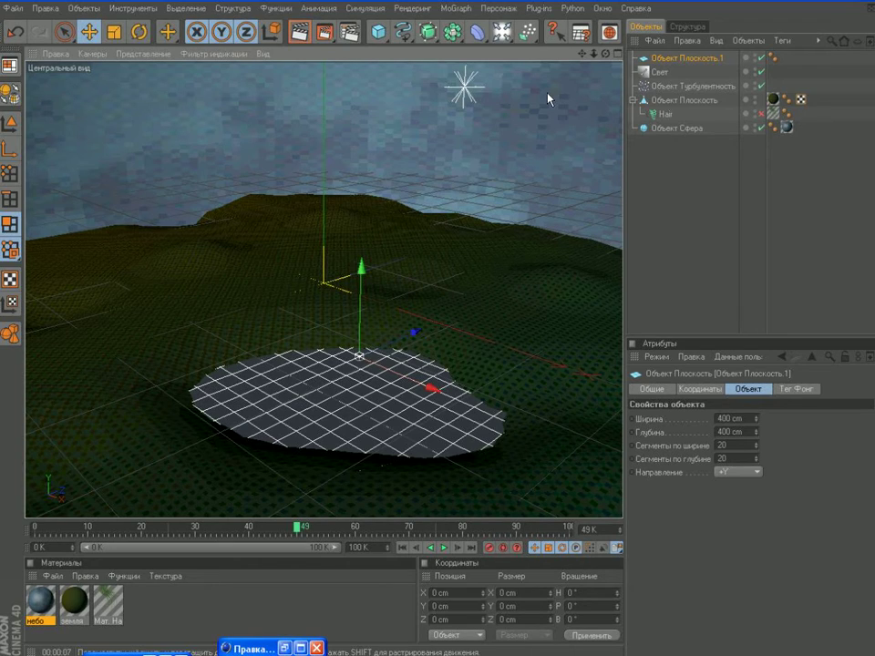
pyautogui.moveTo(582, 54); pyautogui.dragTo(570, 47)
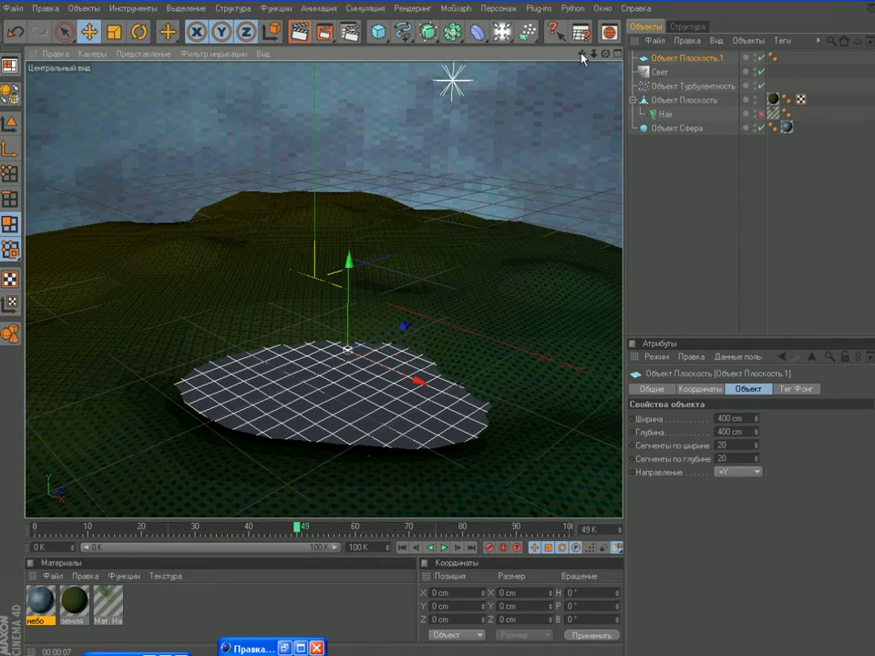
pyautogui.moveTo(350, 262)
pyautogui.mouseDown()
pyautogui.moveTo(350, 270)
pyautogui.moveTo(349, 262)
pyautogui.mouseUp()
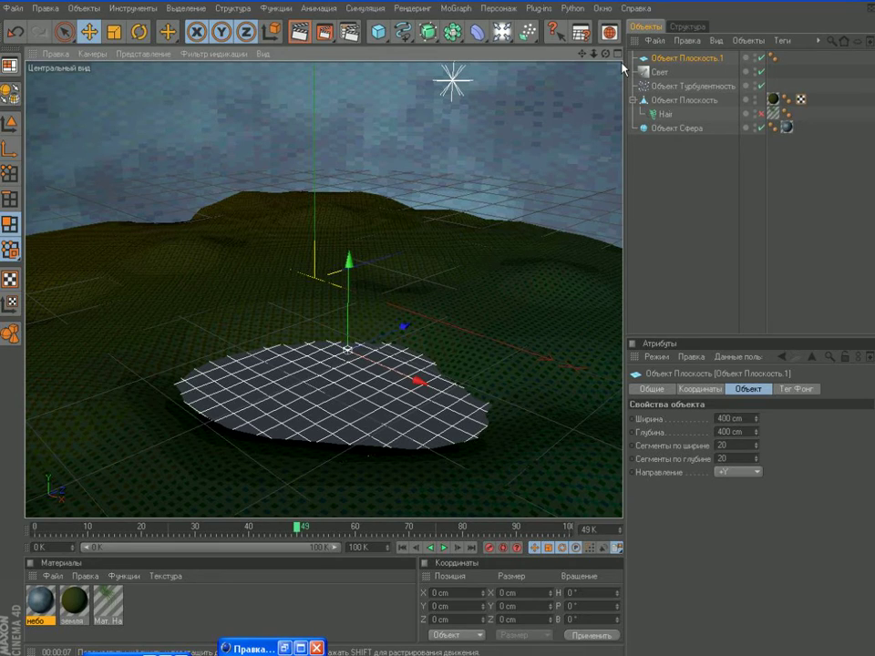
pyautogui.click(299, 34)
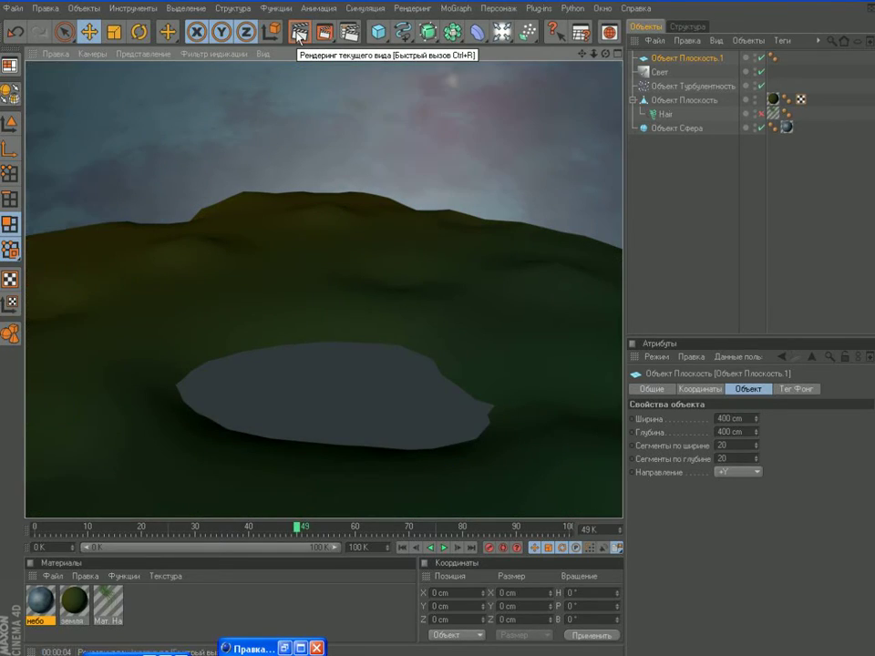
# Step: Create a new material and name it вода
pyautogui.doubleClick(142, 608)
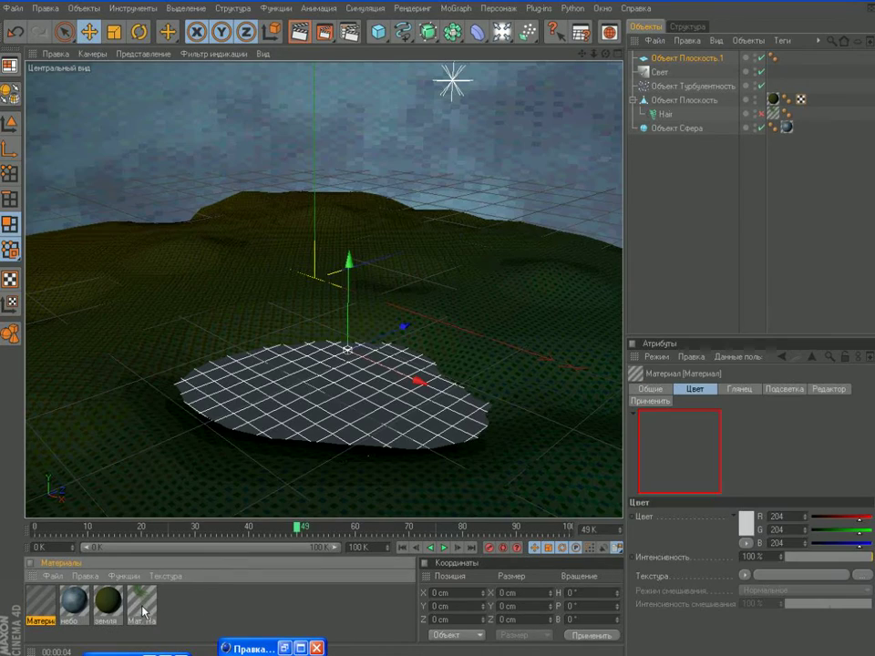
pyautogui.doubleClick(40, 605)
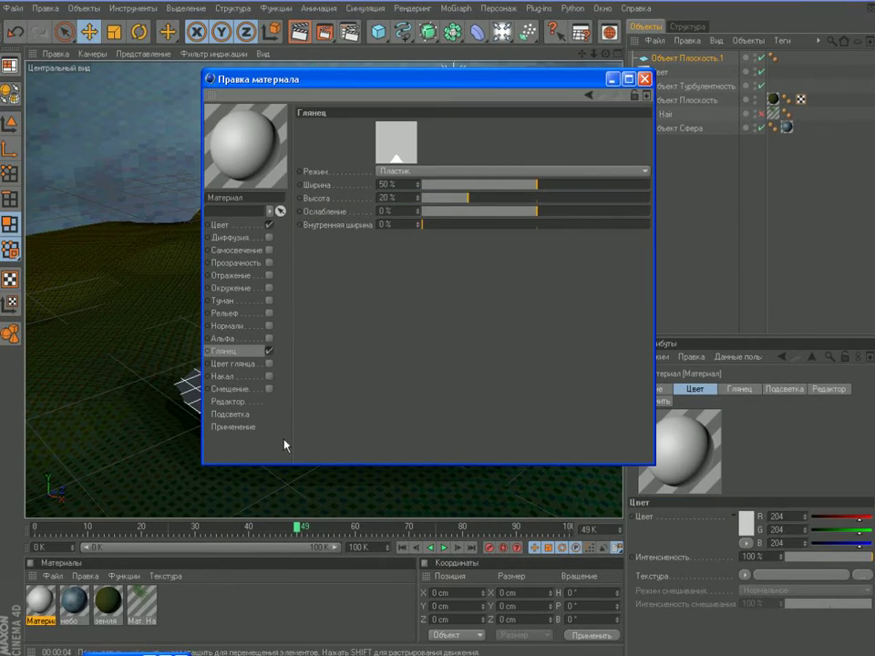
pyautogui.doubleClick(233, 196)
pyautogui.write('вода')
# Step: Set the color intensity of the вода material to 33%
pyautogui.click(222, 225)
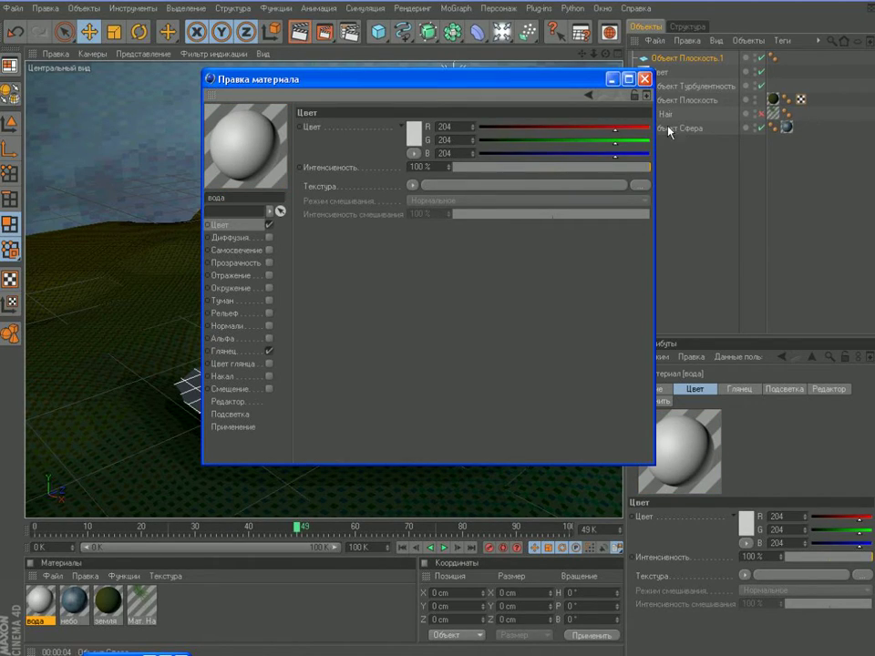
pyautogui.click(515, 167)
pyautogui.moveTo(518, 167); pyautogui.dragTo(518, 166)
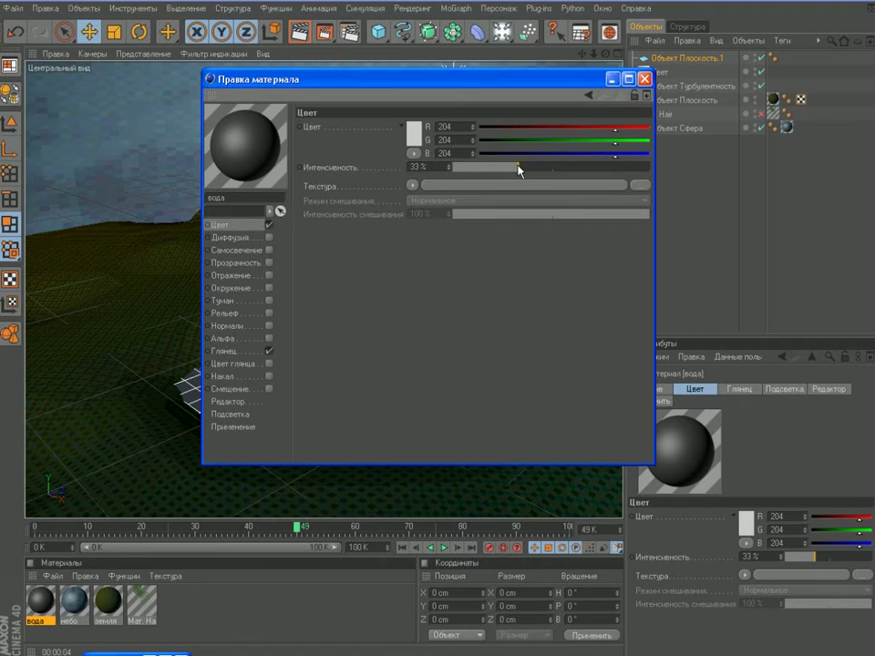
# Step: Enable transparency for the вода material and set its transparency color to RGB 180, 230, 235
pyautogui.click(237, 263)
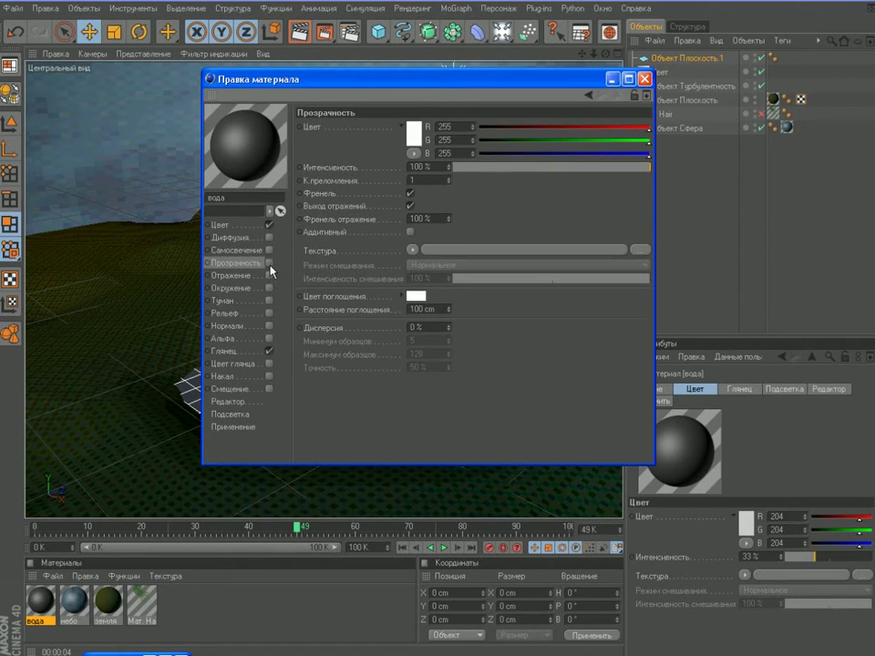
pyautogui.click(269, 262)
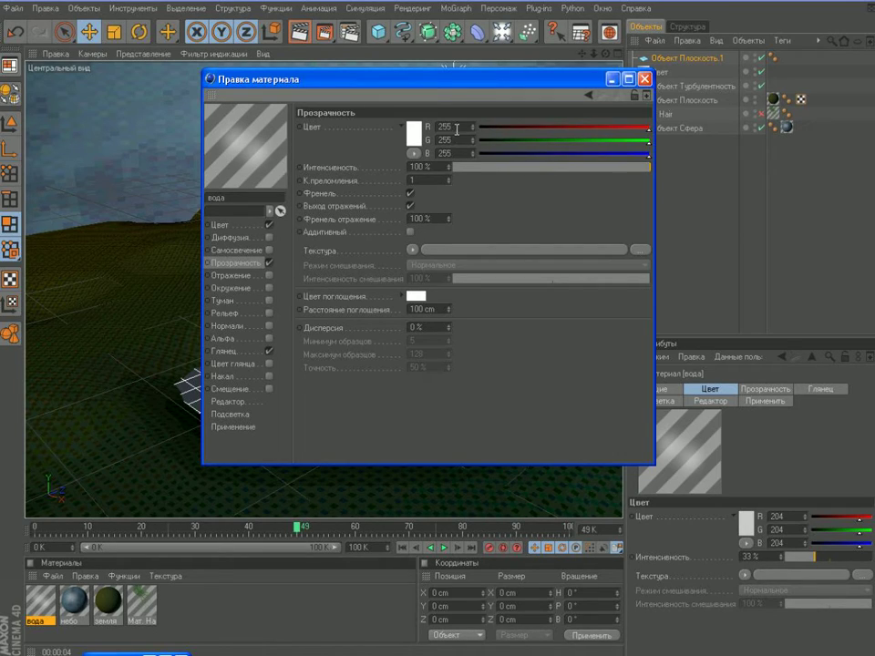
pyautogui.moveTo(454, 126); pyautogui.dragTo(398, 132)
pyautogui.write('100')
pyautogui.press('Tab')
pyautogui.write('230')
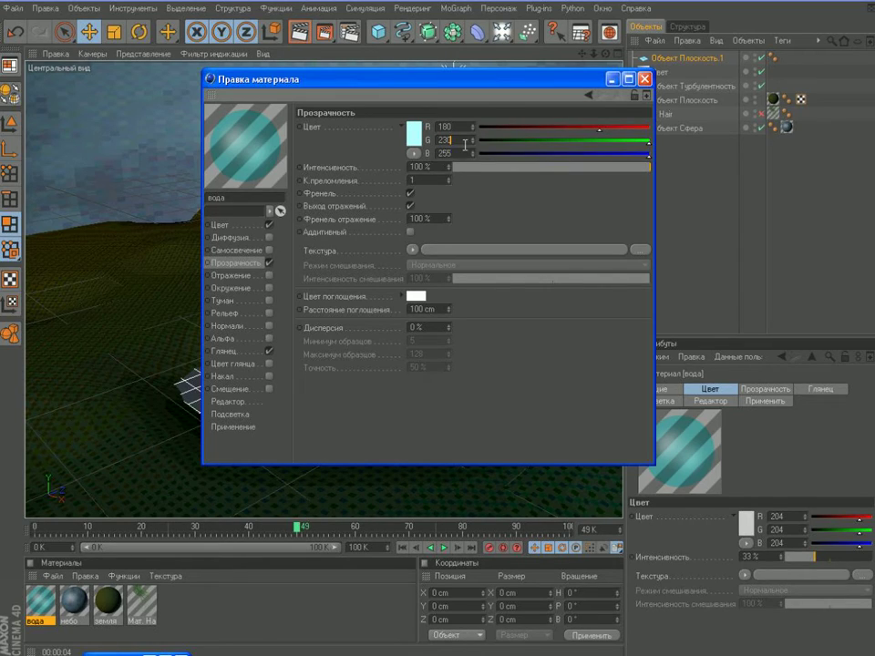
pyautogui.press('Tab')
pyautogui.write('235')
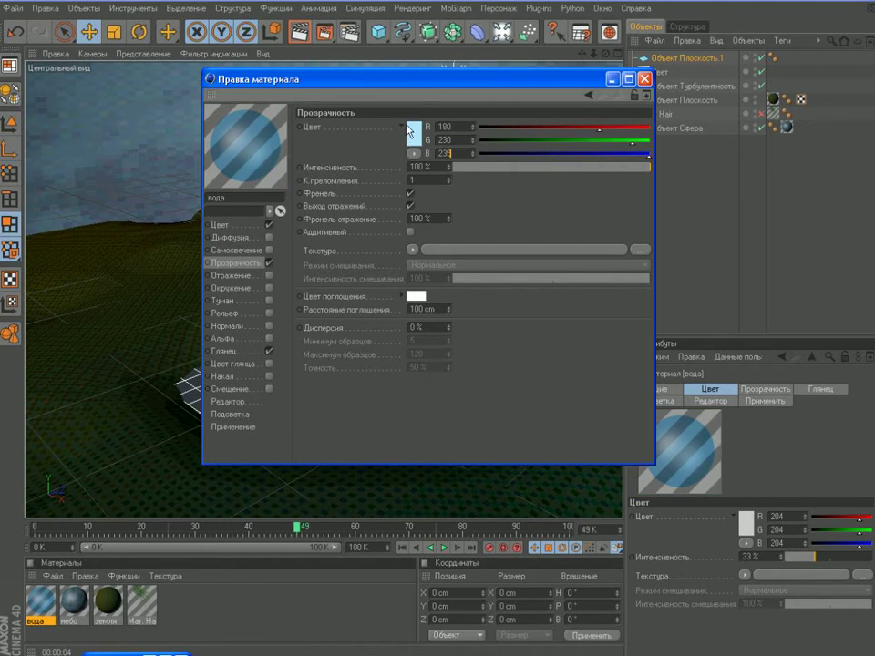
pyautogui.press('Return')
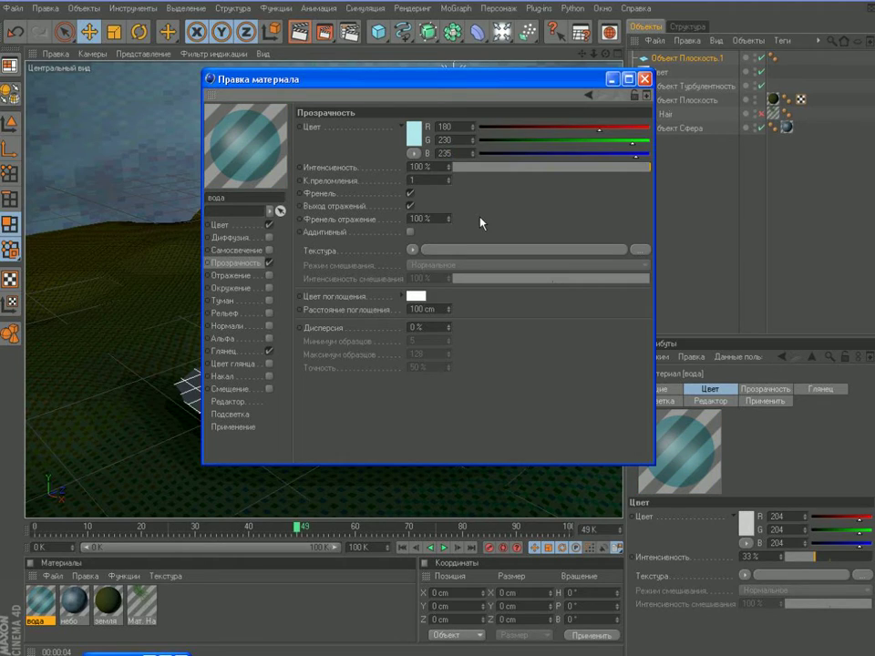
# Step: Set the вода material's refraction index to 1.3 in its transparency settings
pyautogui.click(448, 177)
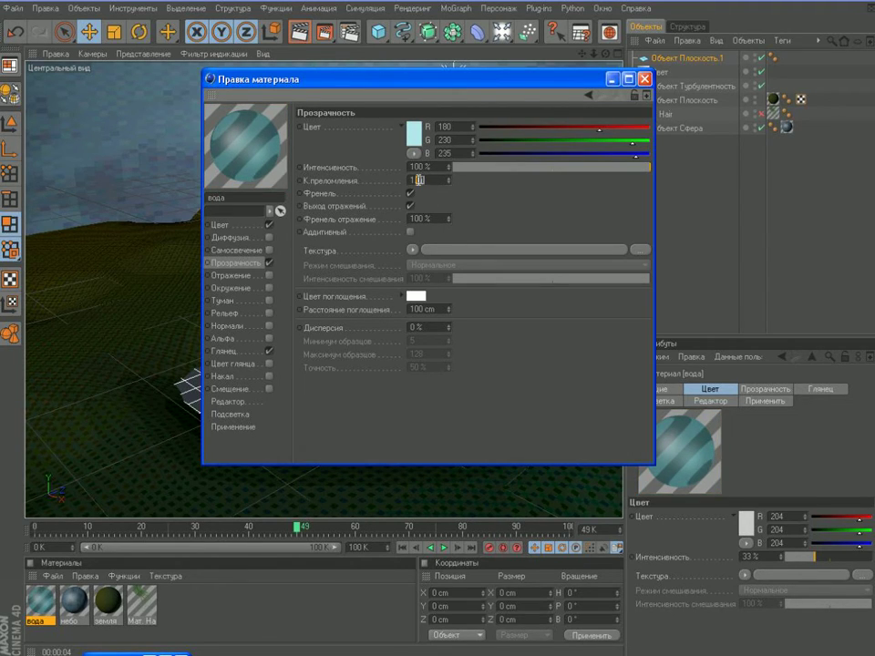
pyautogui.write('3')
pyautogui.press('Return')
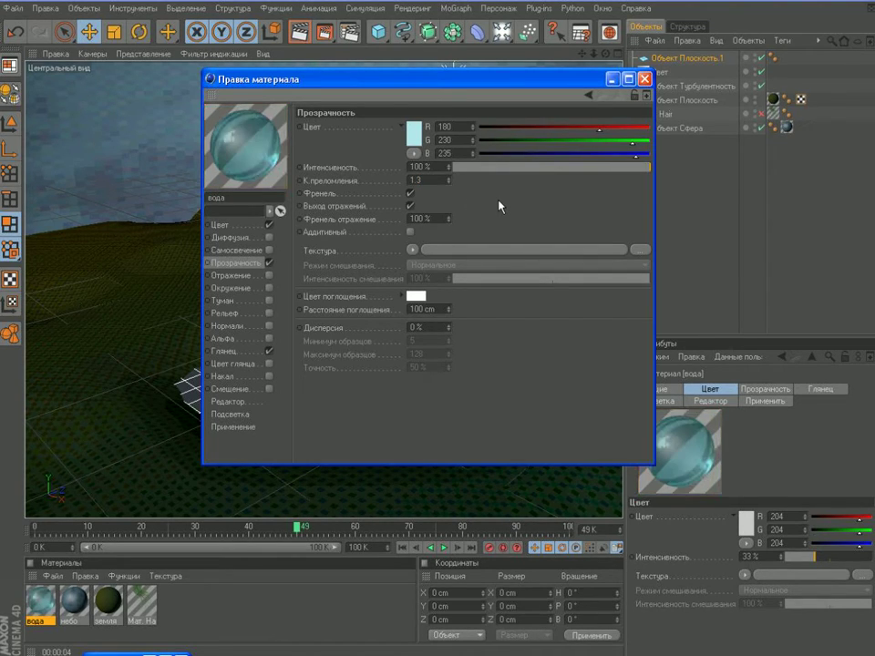
pyautogui.click(449, 169)
pyautogui.click(450, 169)
# Step: Enable reflection at 4% intensity for the вода material and turn off its specular channel (Глянец)
pyautogui.click(230, 275)
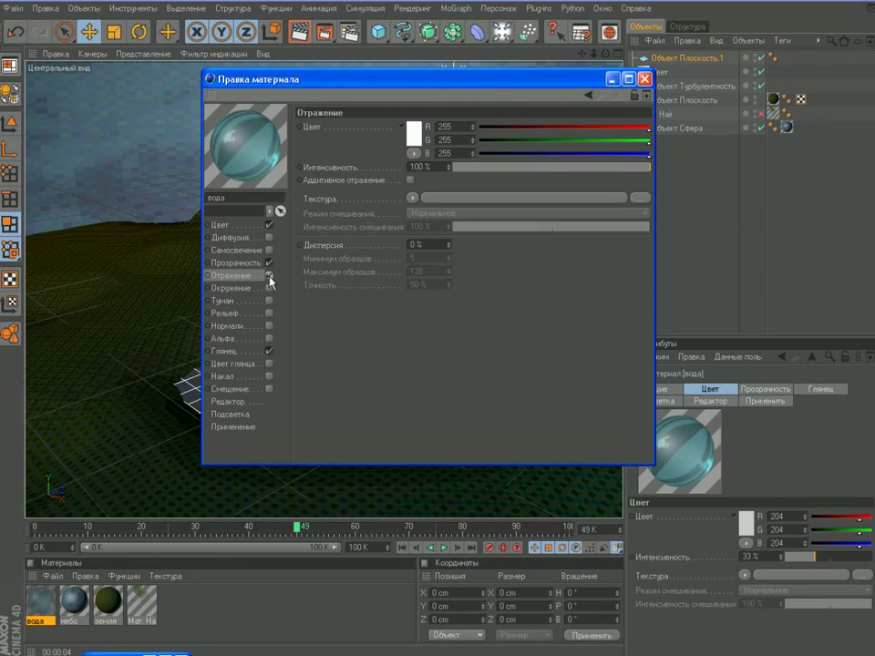
pyautogui.click(269, 275)
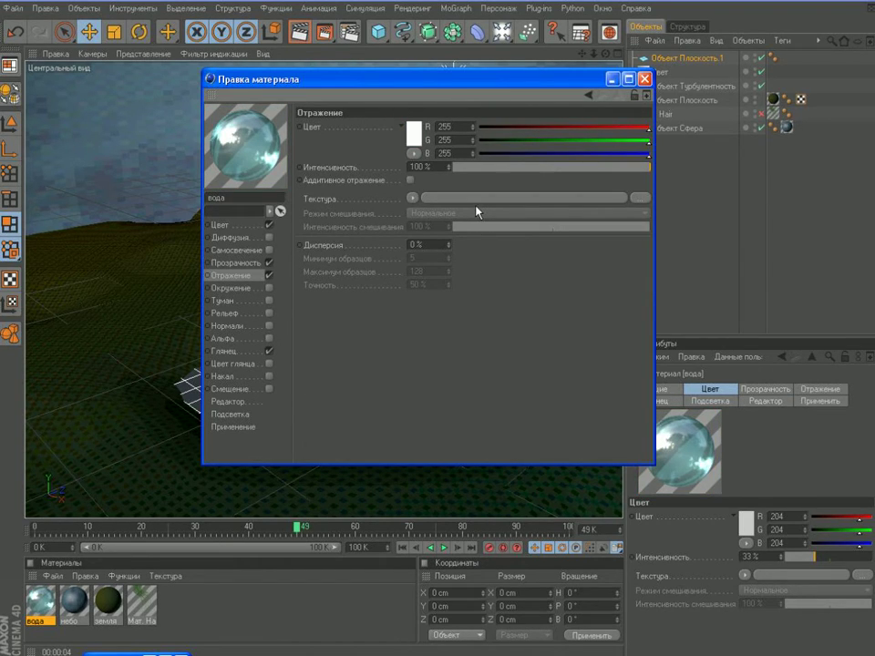
pyautogui.click(464, 168)
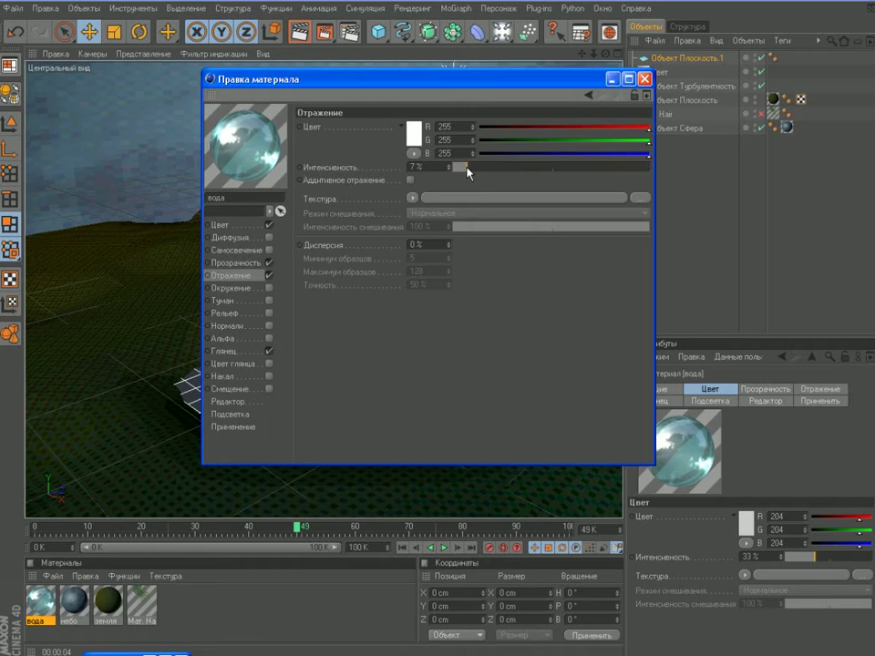
pyautogui.moveTo(464, 170); pyautogui.dragTo(460, 167)
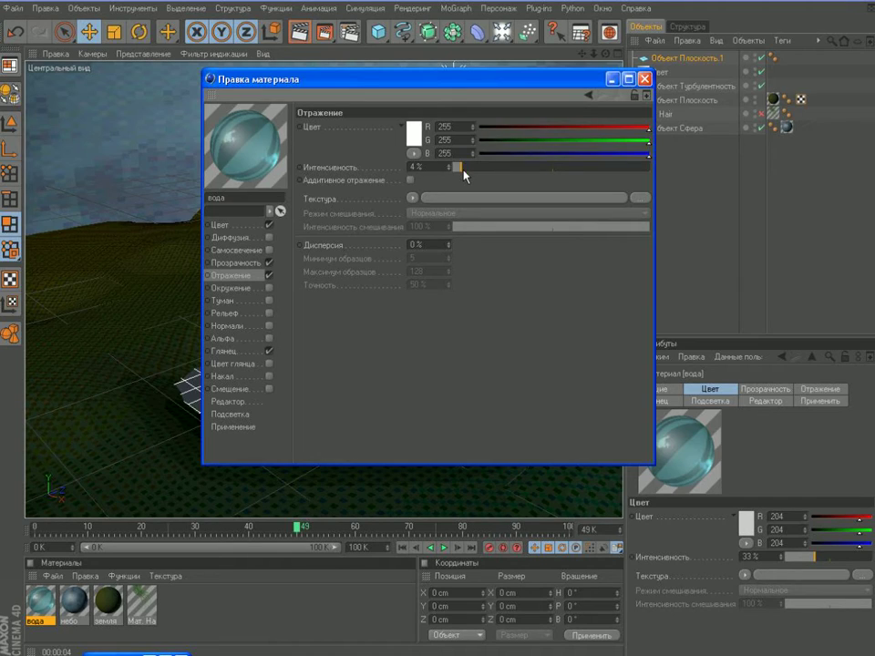
pyautogui.click(268, 351)
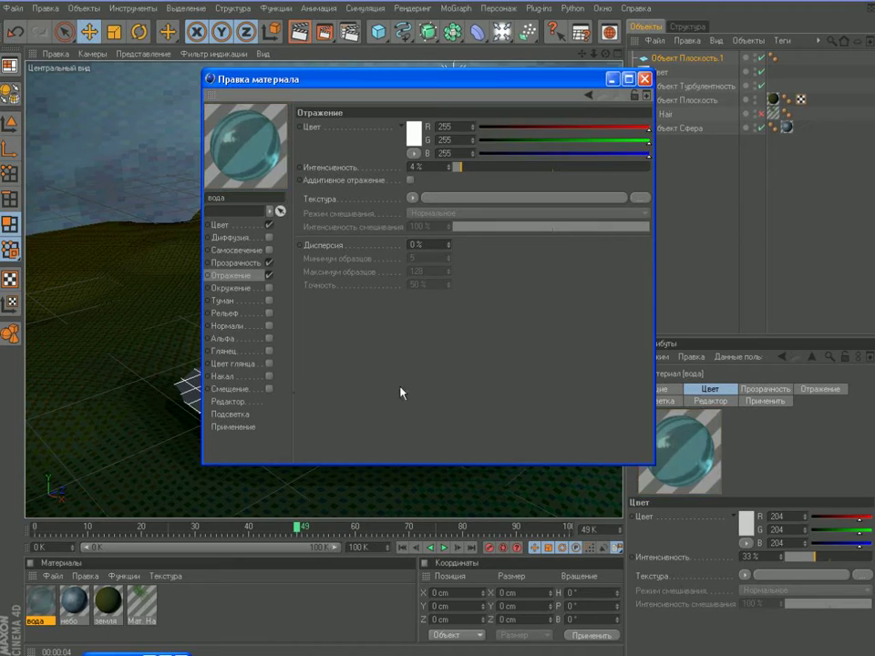
# Step: Apply the вода material to the pond plane and render the current view
pyautogui.click(612, 78)
pyautogui.moveTo(46, 606); pyautogui.dragTo(303, 410)
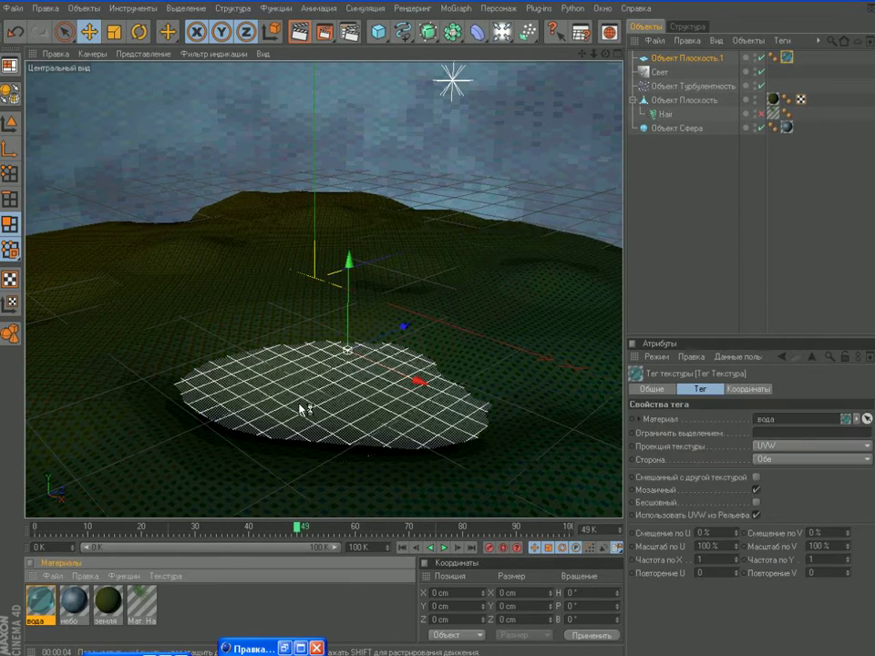
pyautogui.click(300, 32)
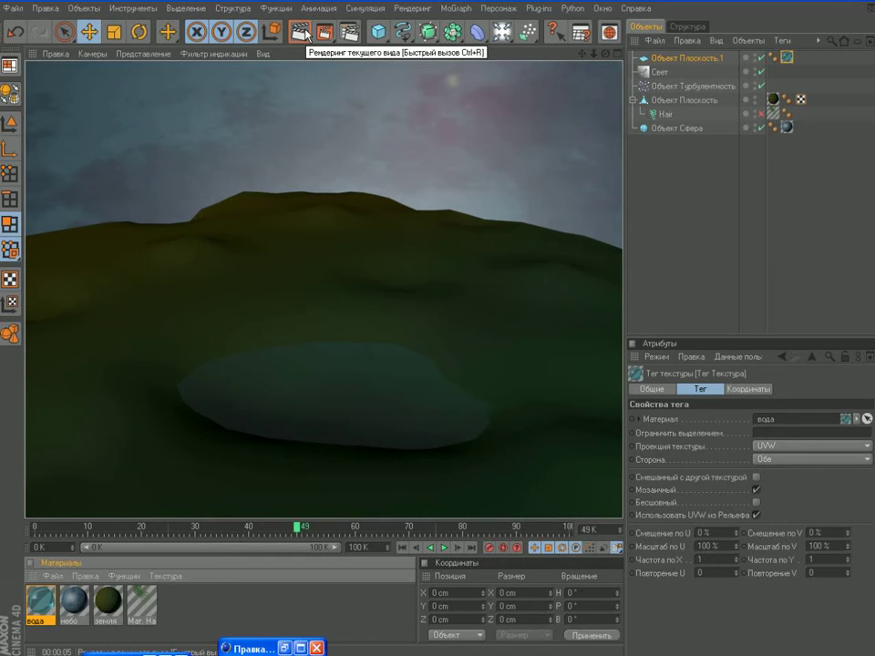
pyautogui.doubleClick(42, 602)
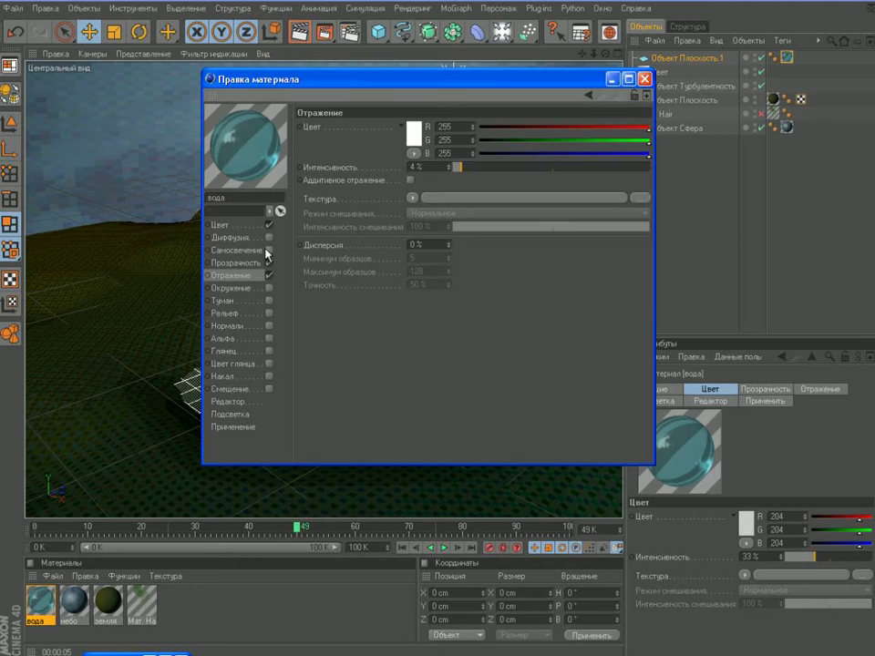
pyautogui.click(269, 263)
pyautogui.click(613, 82)
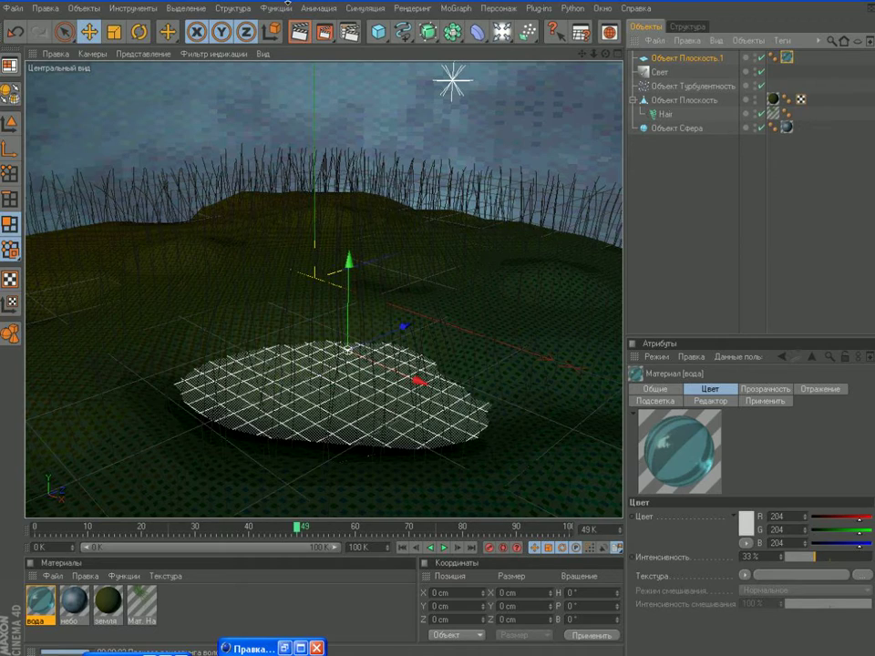
# Step: Re-enable the Hair object on the terrain and render the current view with the grass and pond
pyautogui.click(416, 227)
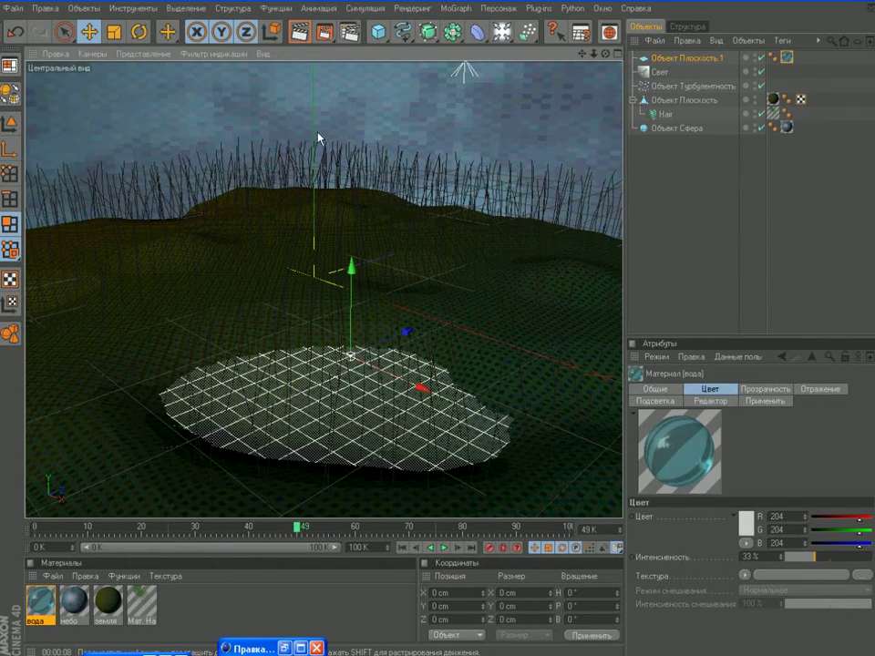
pyautogui.click(303, 37)
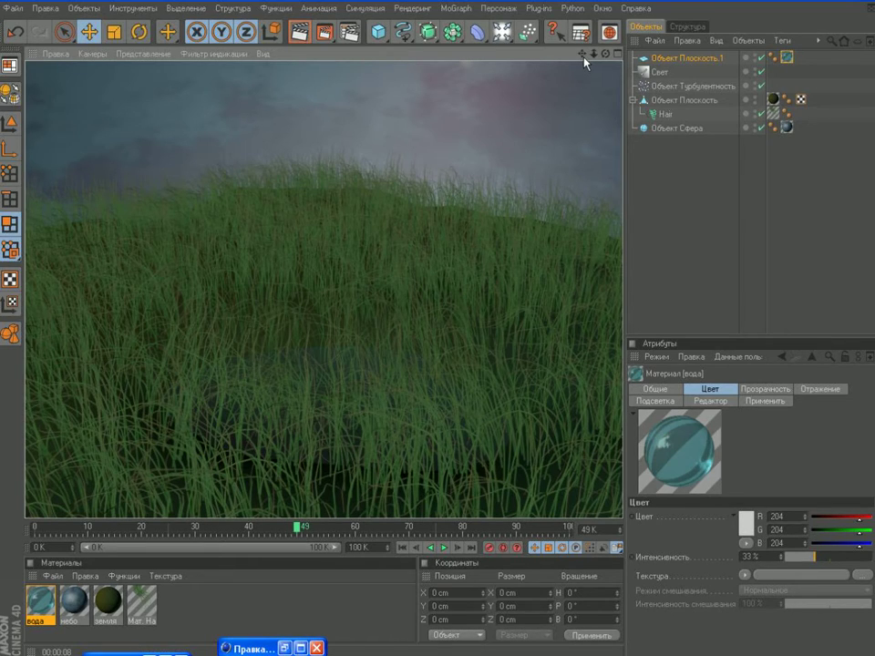
pyautogui.moveTo(605, 55); pyautogui.dragTo(581, 53)
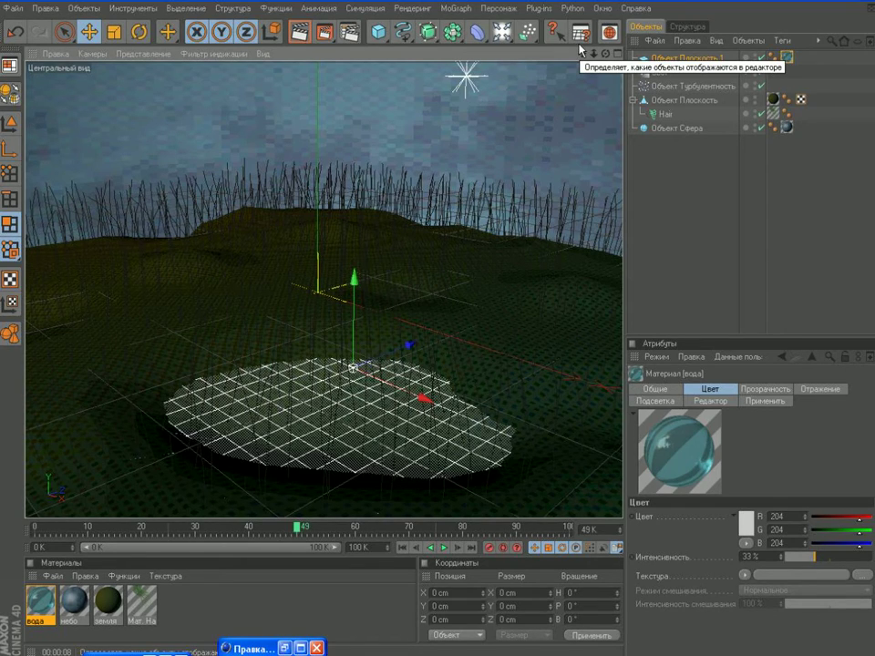
# Step: Add a particle emitter (Объект Эмиттер) and place it last in the object hierarchy
pyautogui.click(507, 33)
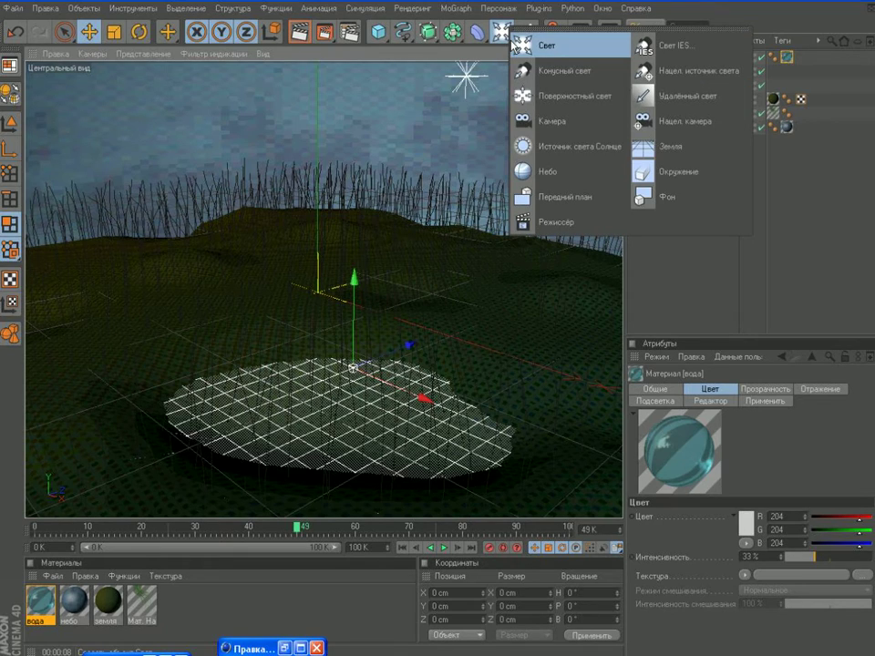
pyautogui.click(489, 58)
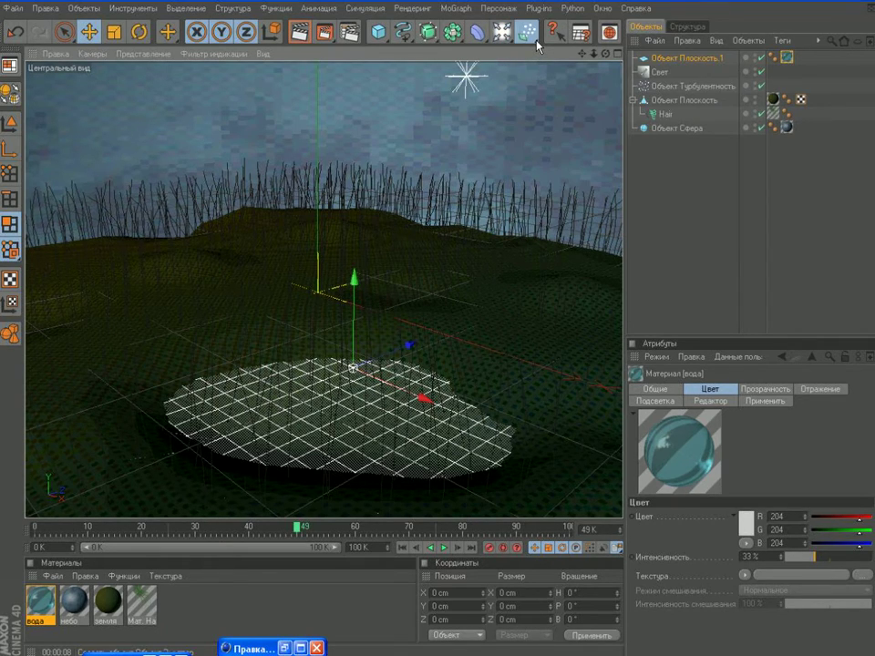
pyautogui.click(532, 36)
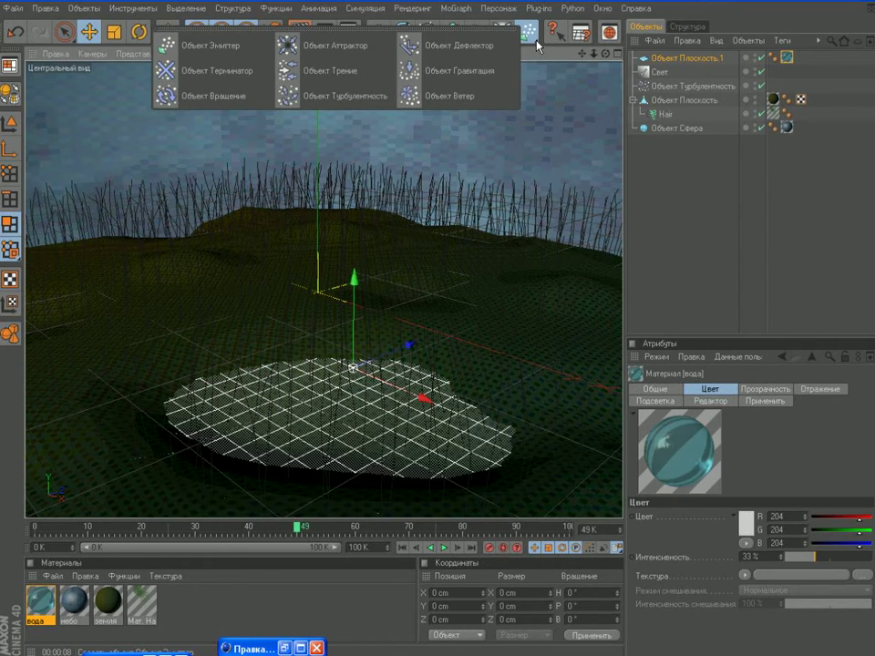
pyautogui.click(217, 45)
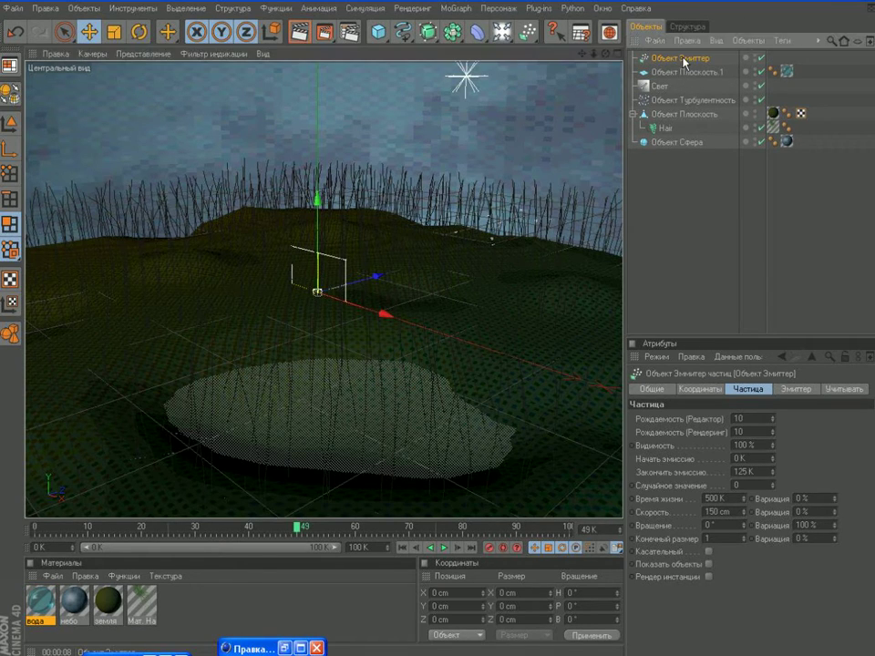
pyautogui.moveTo(681, 58); pyautogui.dragTo(679, 159)
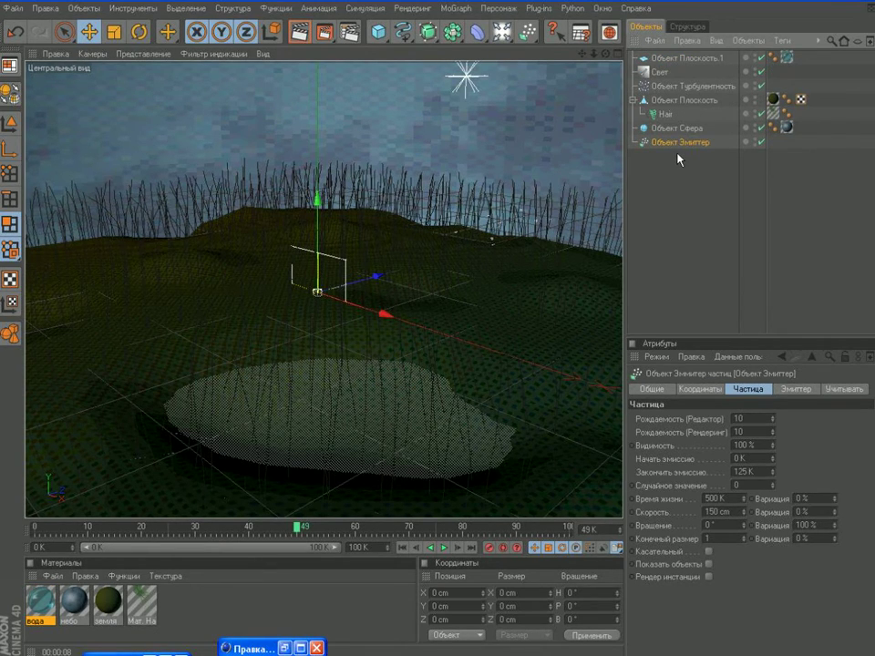
# Step: Rotate the emitter so that it emits straight down towards the terrain
pyautogui.click(139, 32)
pyautogui.moveTo(310, 262); pyautogui.dragTo(340, 231)
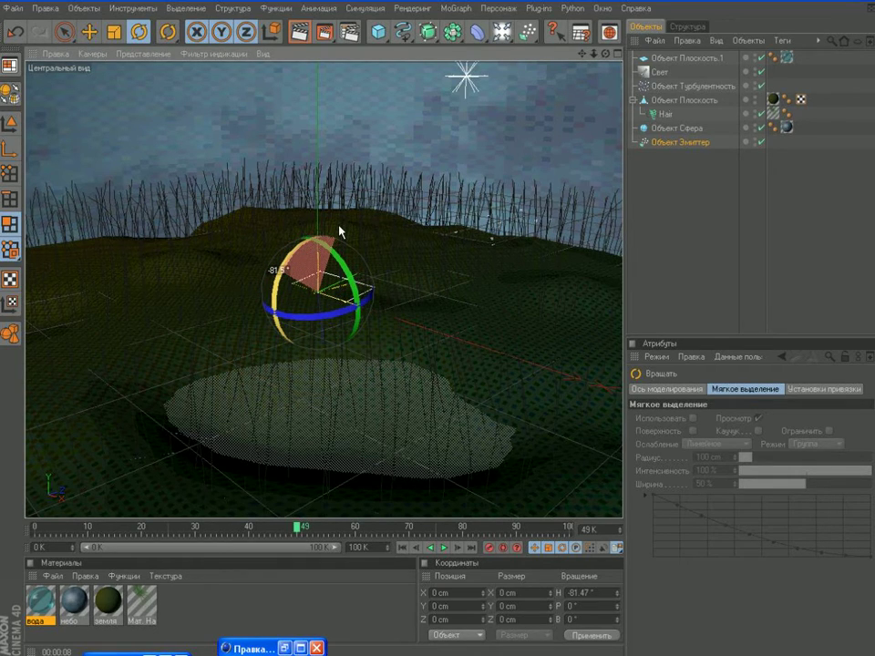
pyautogui.moveTo(340, 232); pyautogui.dragTo(340, 231)
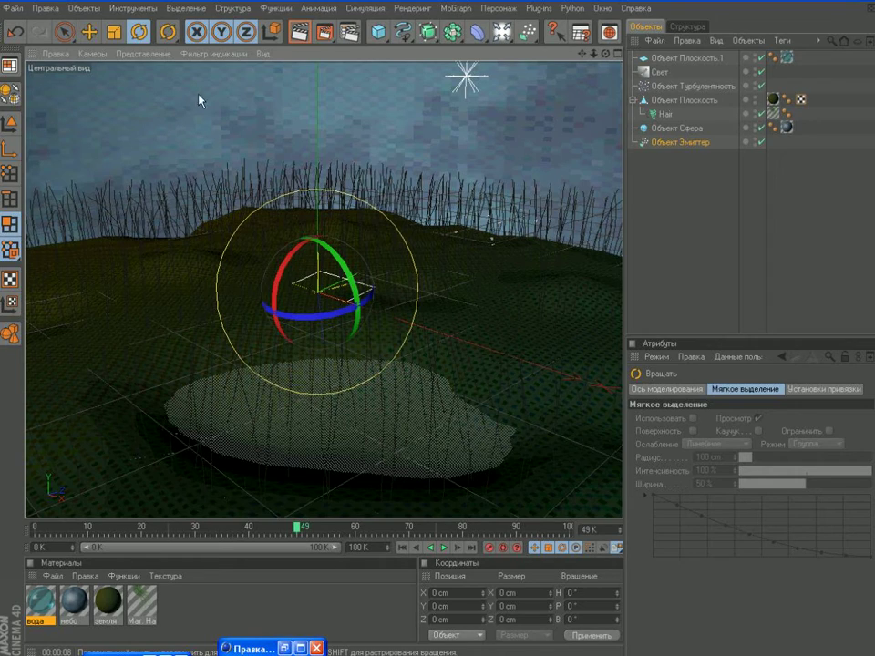
# Step: Move the emitter high above the terrain, over the pond area
pyautogui.click(89, 32)
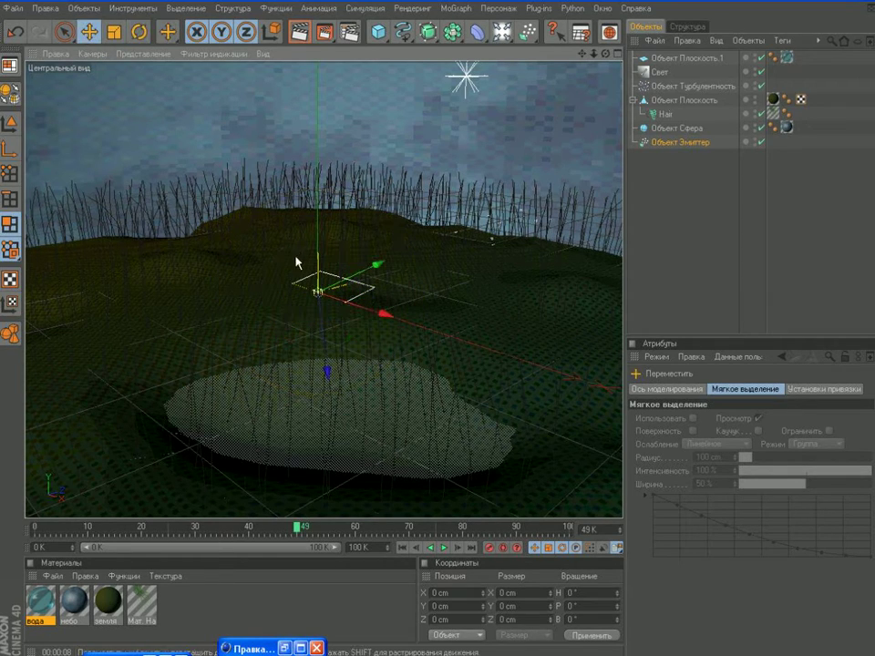
pyautogui.moveTo(382, 315); pyautogui.dragTo(354, 306)
pyautogui.moveTo(303, 364); pyautogui.dragTo(278, 168)
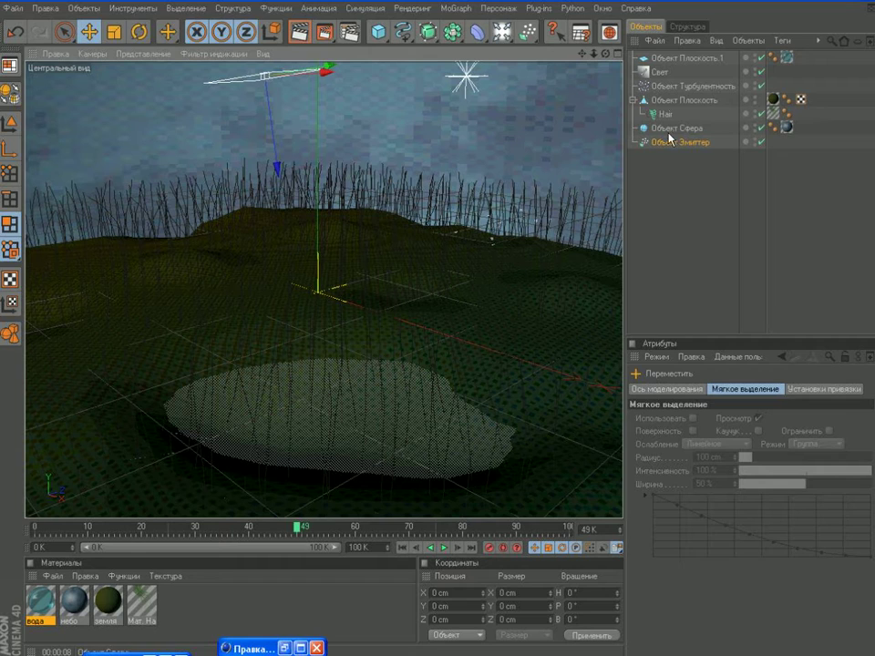
# Step: Disable the sky sphere (Объект Сфера) and raise the emitter further above the hills
pyautogui.click(755, 126)
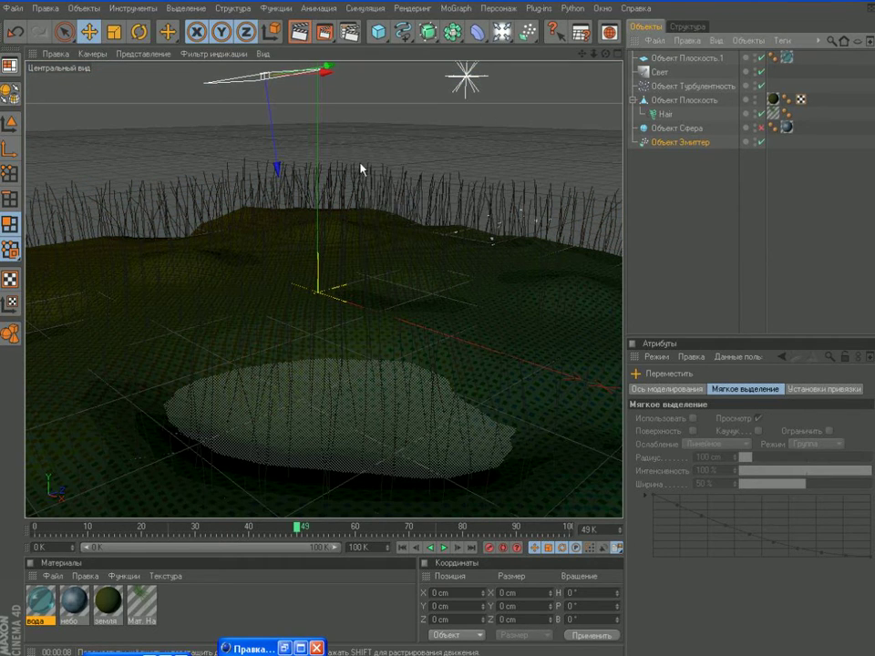
pyautogui.scroll(-5, 366, 181)
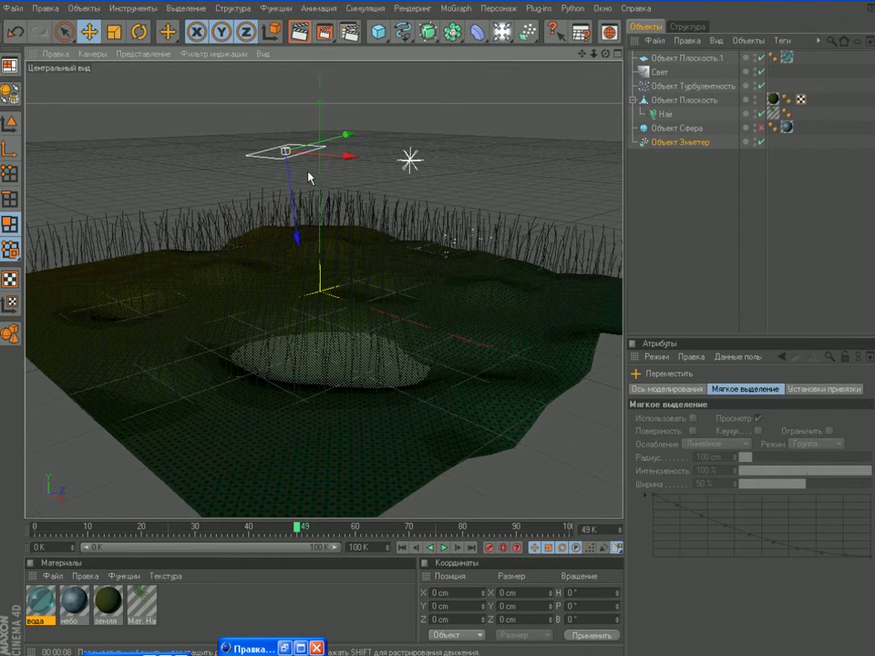
pyautogui.moveTo(298, 239); pyautogui.dragTo(293, 207)
pyautogui.moveTo(340, 97); pyautogui.dragTo(325, 101)
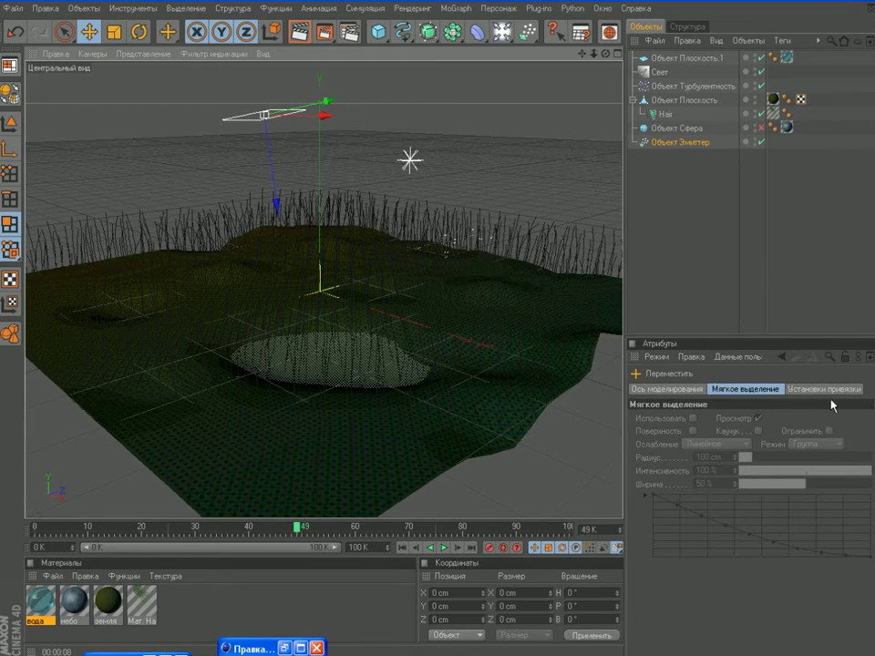
# Step: Set the emitter's X and Y lengths to 800 cm each
pyautogui.click(679, 142)
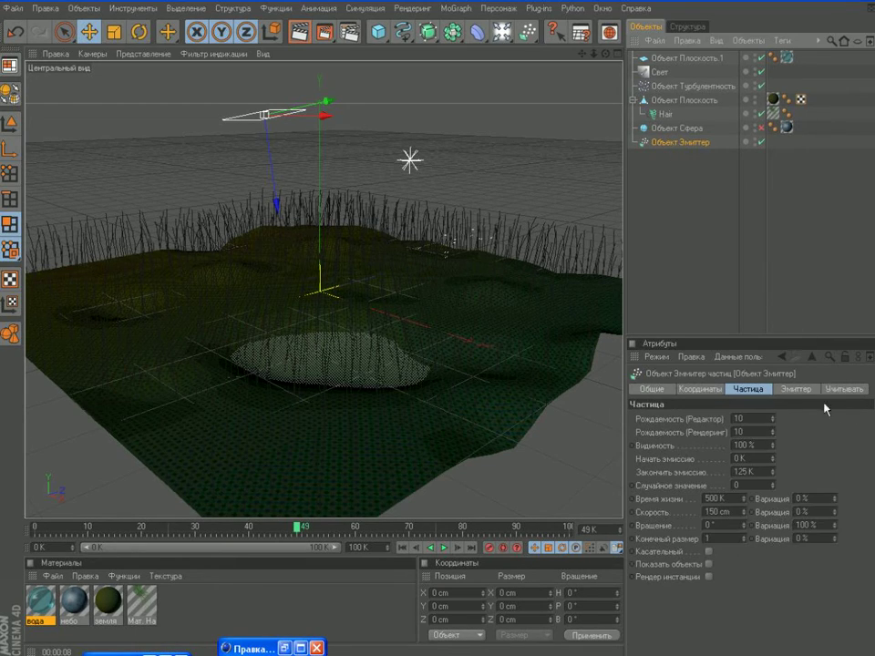
pyautogui.click(800, 390)
pyautogui.click(715, 432)
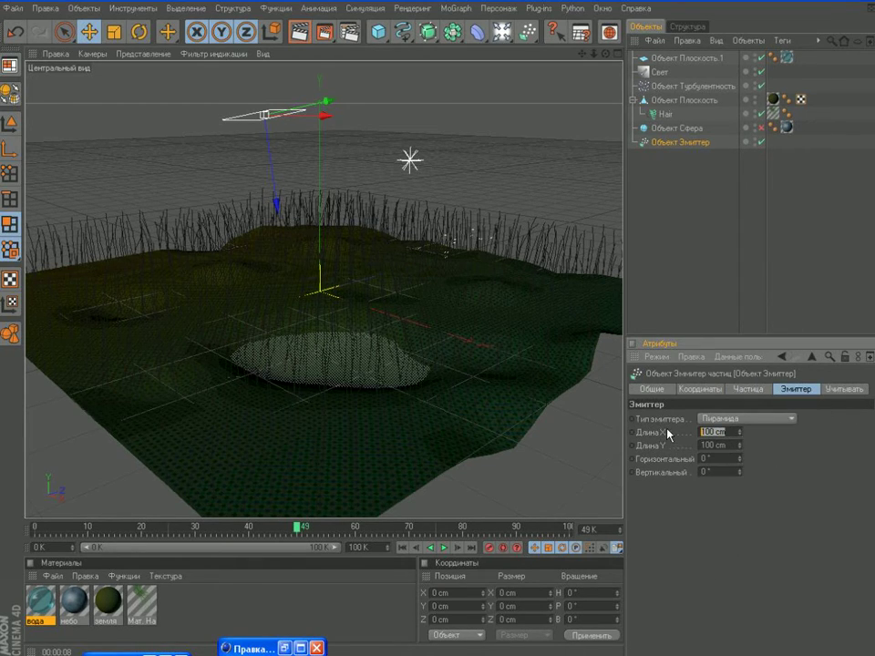
pyautogui.write('800')
pyautogui.press('Tab')
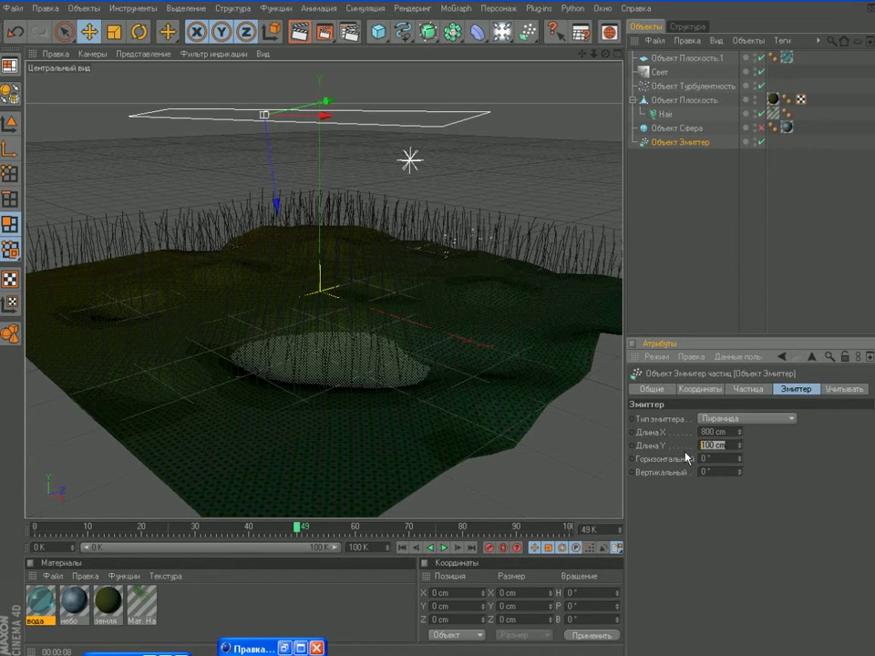
pyautogui.write('800')
pyautogui.press('Return')
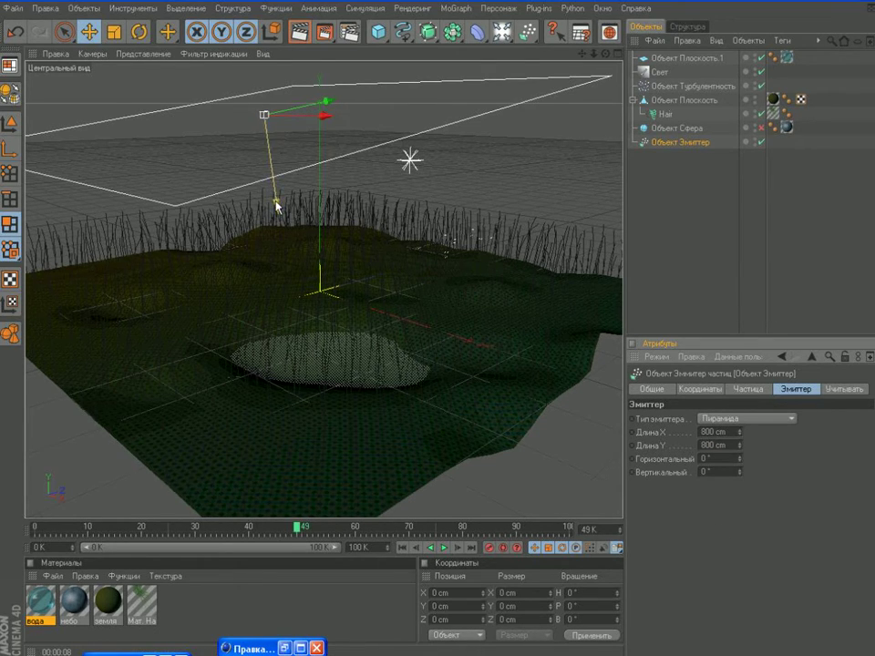
# Step: Raise the enlarged emitter further, preview the particle animation and return to frame 0
pyautogui.moveTo(277, 204); pyautogui.dragTo(270, 162)
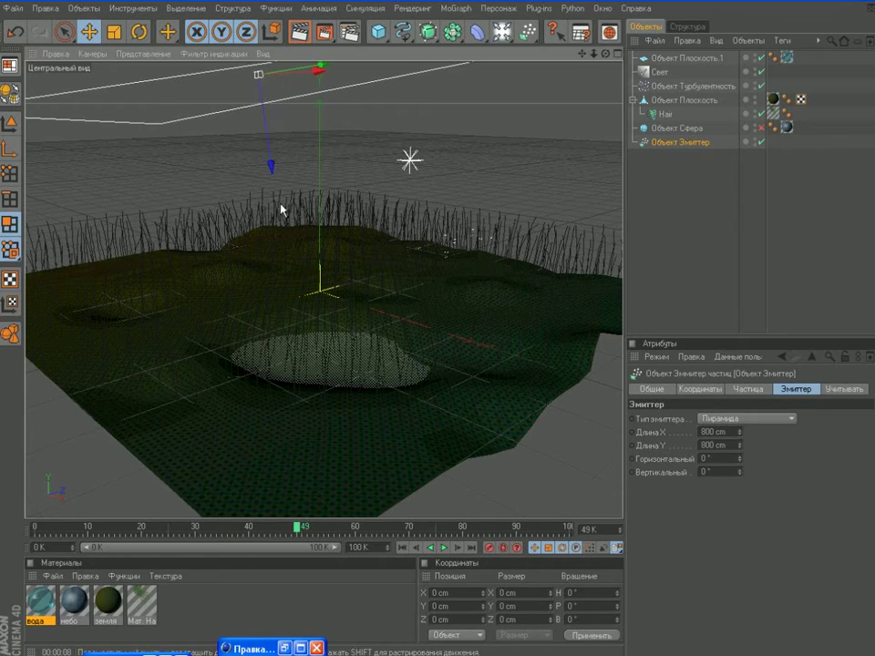
pyautogui.click(445, 547)
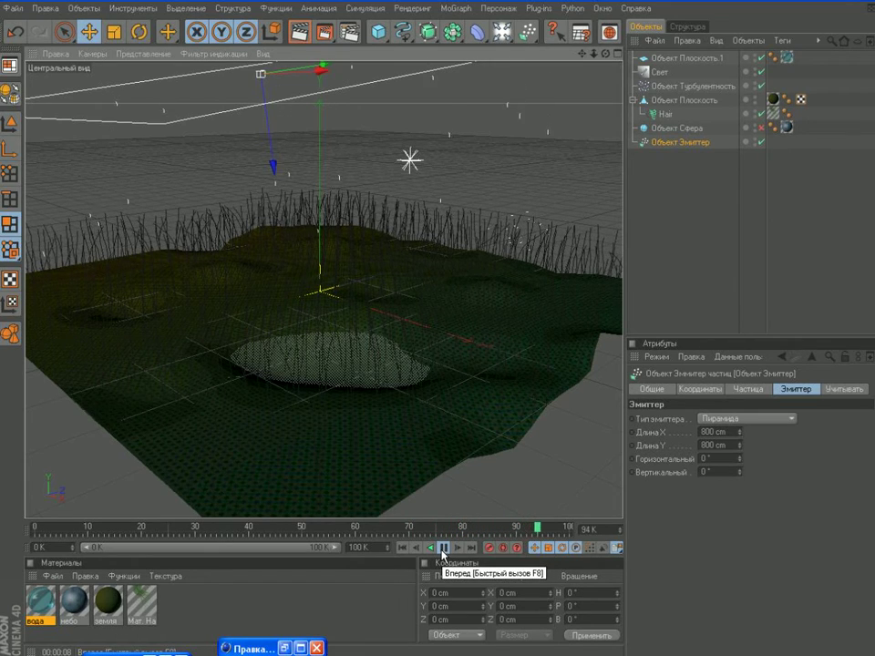
pyautogui.click(443, 548)
pyautogui.click(403, 548)
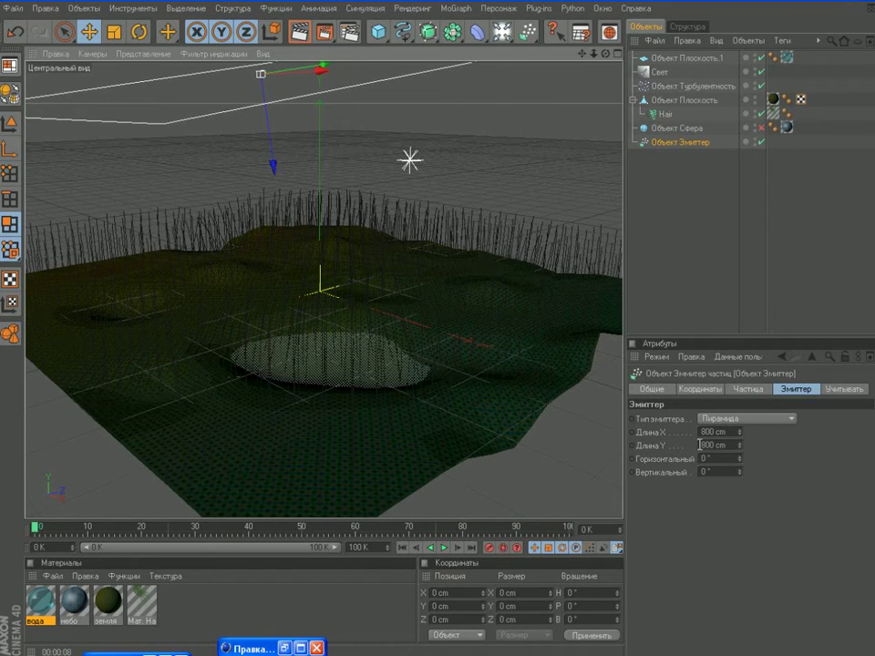
# Step: Set the emitter's editor and render birth rates to 1000 and its emission end to frame 300
pyautogui.click(743, 389)
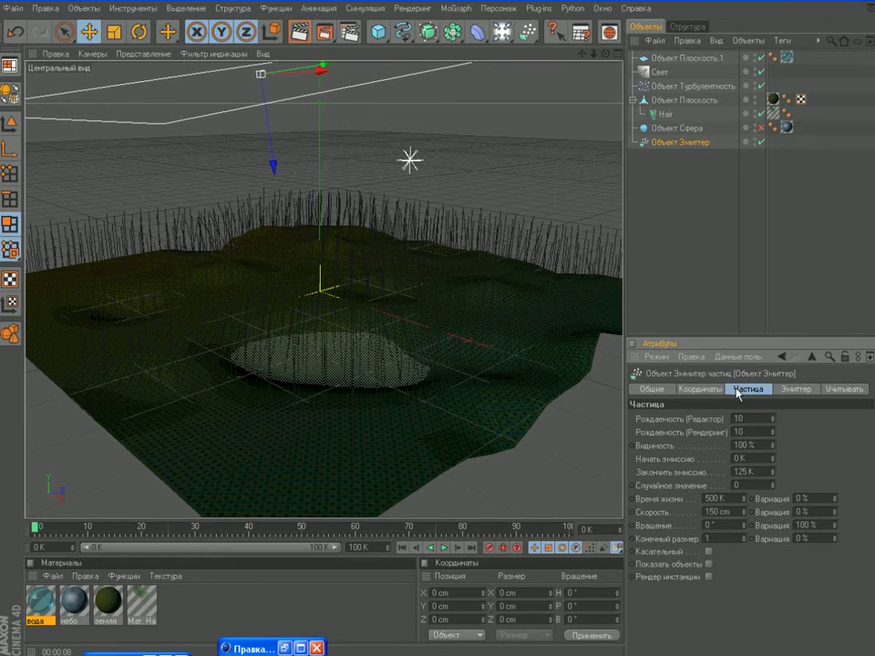
pyautogui.doubleClick(740, 419)
pyautogui.write('1000')
pyautogui.doubleClick(755, 432)
pyautogui.write('1000')
pyautogui.click(812, 451)
pyautogui.moveTo(763, 470); pyautogui.dragTo(702, 468)
pyautogui.write('300')
pyautogui.press('Return')
# Step: Set the animation's last frame on the timeline to 300
pyautogui.moveTo(368, 547); pyautogui.dragTo(312, 544)
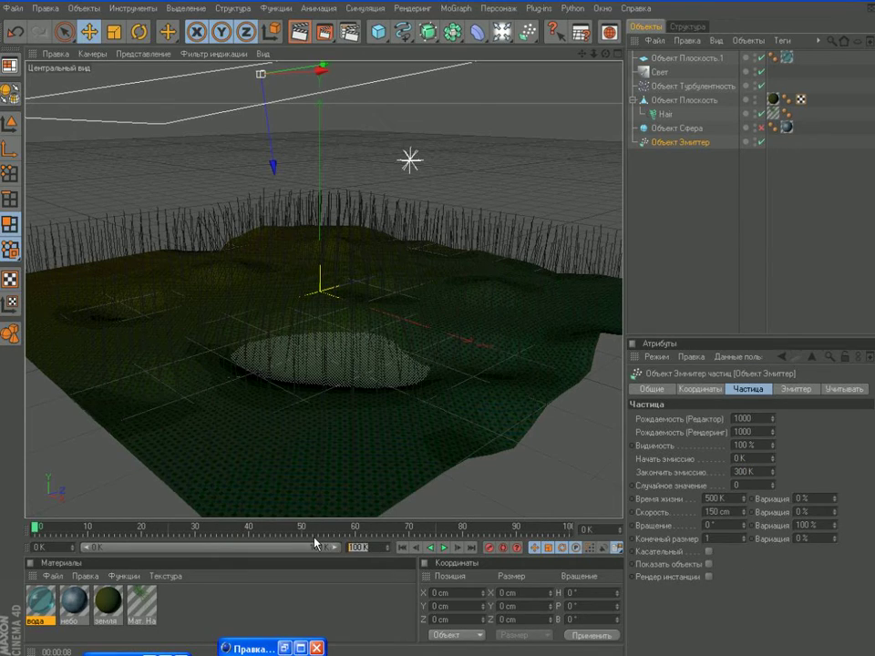
pyautogui.write('300')
pyautogui.press('Return')
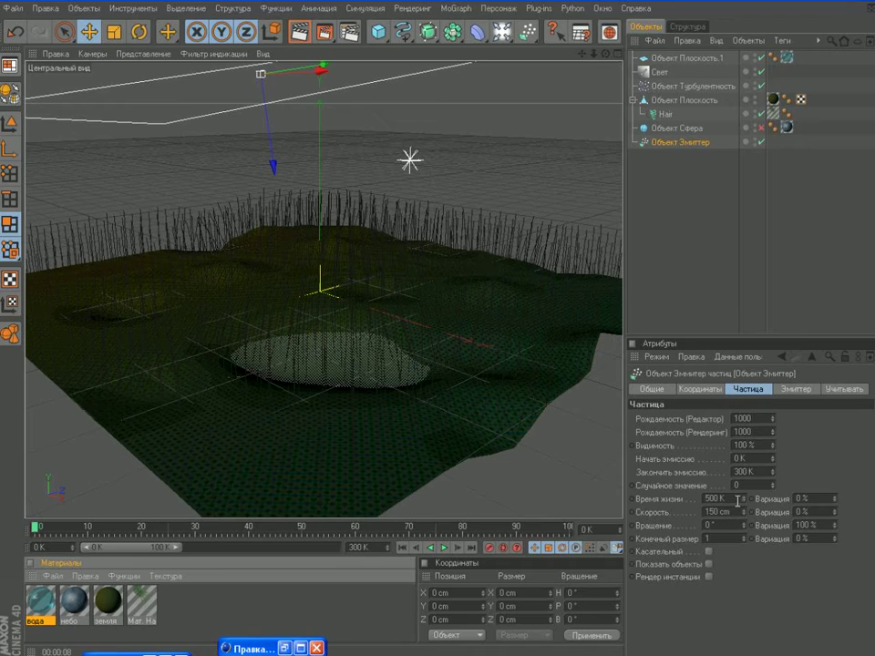
# Step: Set the emitter's particle lifetime to 300 frames, speed to 250 cm with 40% variation, and end size to 3
pyautogui.moveTo(730, 498); pyautogui.dragTo(676, 504)
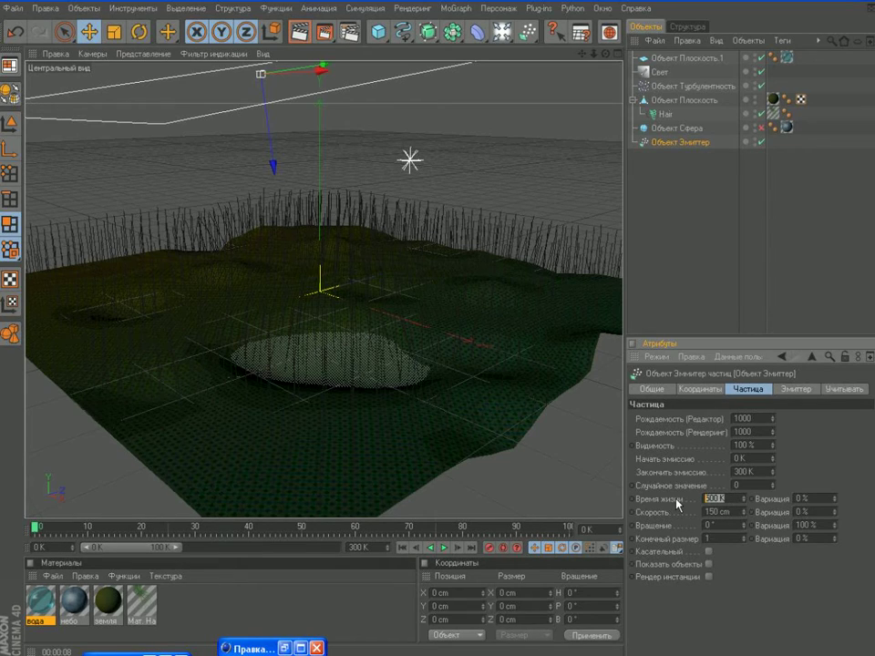
pyautogui.write('300')
pyautogui.press('Return')
pyautogui.moveTo(735, 515); pyautogui.dragTo(676, 512)
pyautogui.write('250')
pyautogui.press('Return')
pyautogui.moveTo(714, 539); pyautogui.dragTo(689, 545)
pyautogui.click(801, 512)
pyautogui.write('40')
pyautogui.press('Return')
# Step: Preview the falling particles up close over the pond and return to frame 0
pyautogui.click(444, 549)
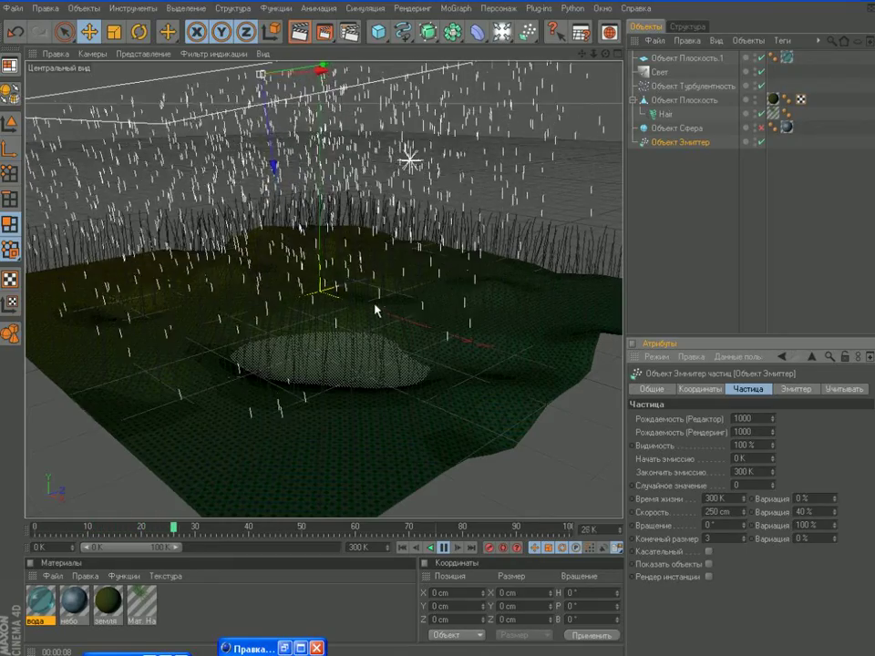
pyautogui.scroll(5, 374, 307)
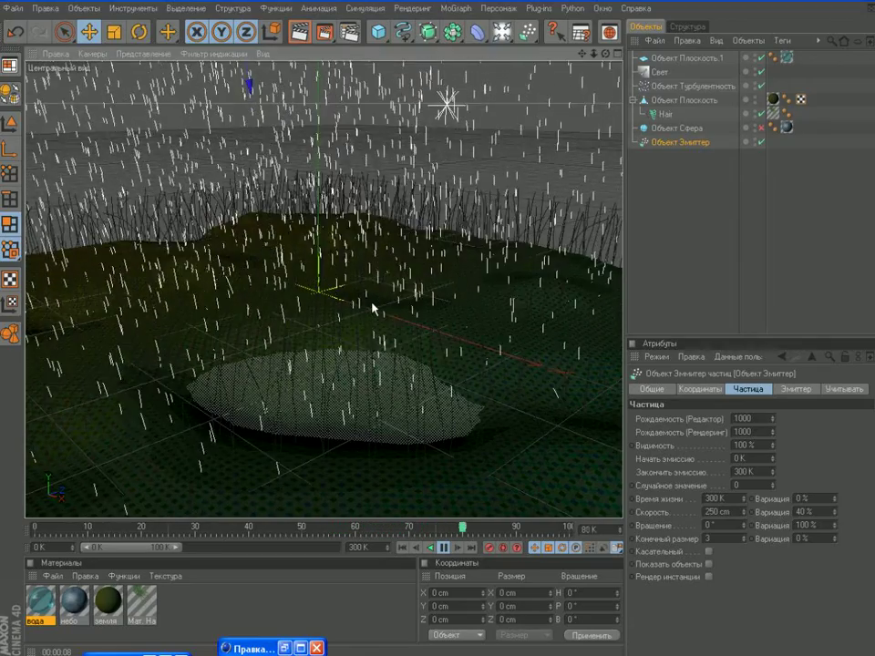
pyautogui.click(444, 548)
pyautogui.click(402, 547)
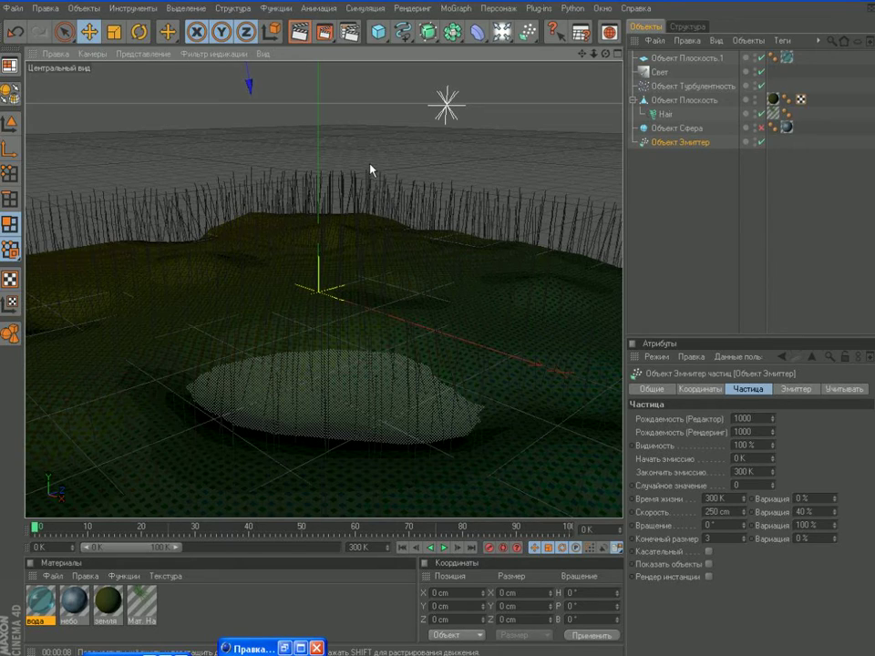
# Step: Add a cone object and place it after the emitter at the end of the object hierarchy
pyautogui.click(386, 41)
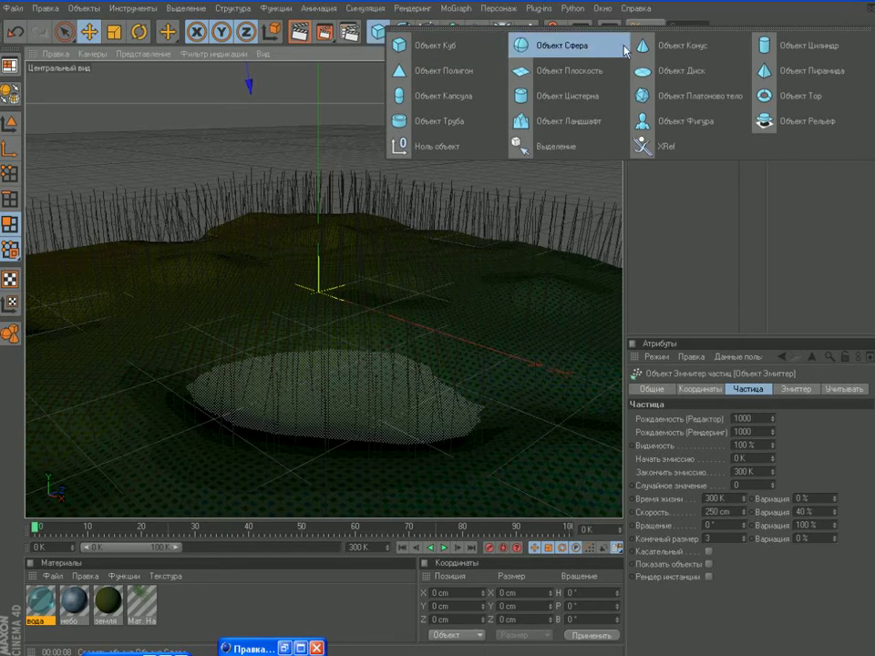
pyautogui.click(662, 55)
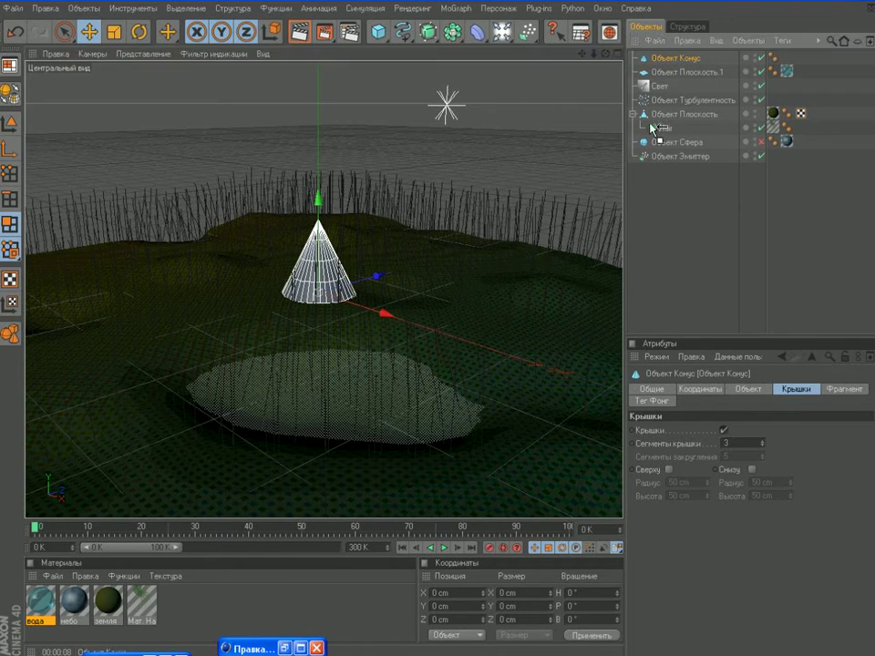
pyautogui.moveTo(653, 129); pyautogui.dragTo(661, 162)
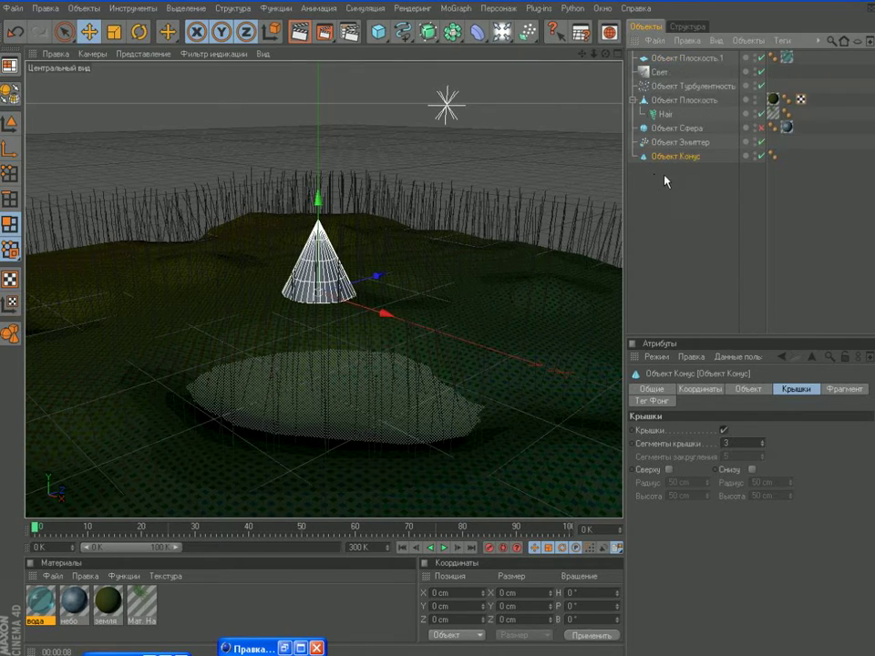
# Step: Disable the water plane, light, turbulence, emitter and Hair objects, and raise the cone above the hills
pyautogui.click(762, 58)
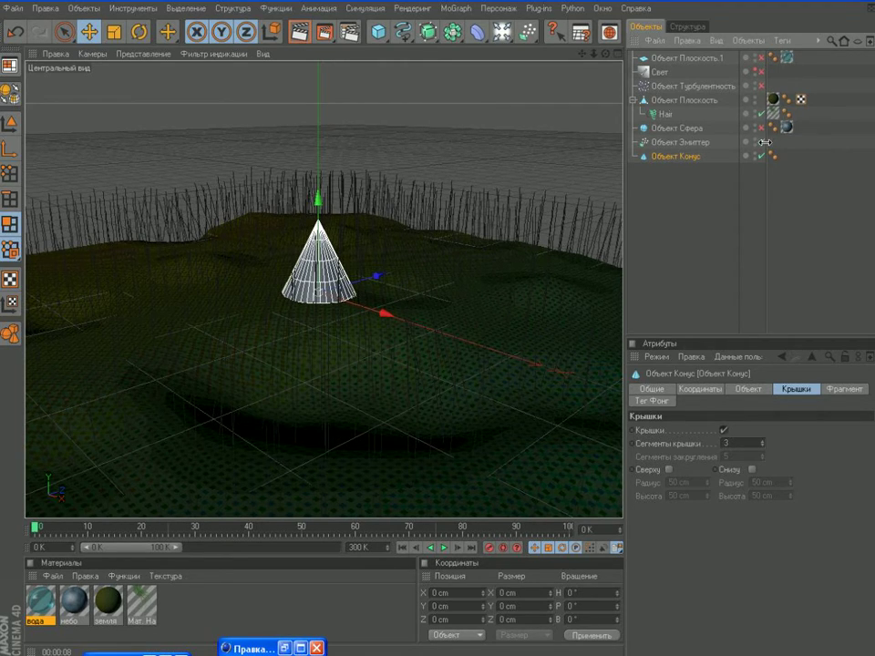
pyautogui.click(762, 114)
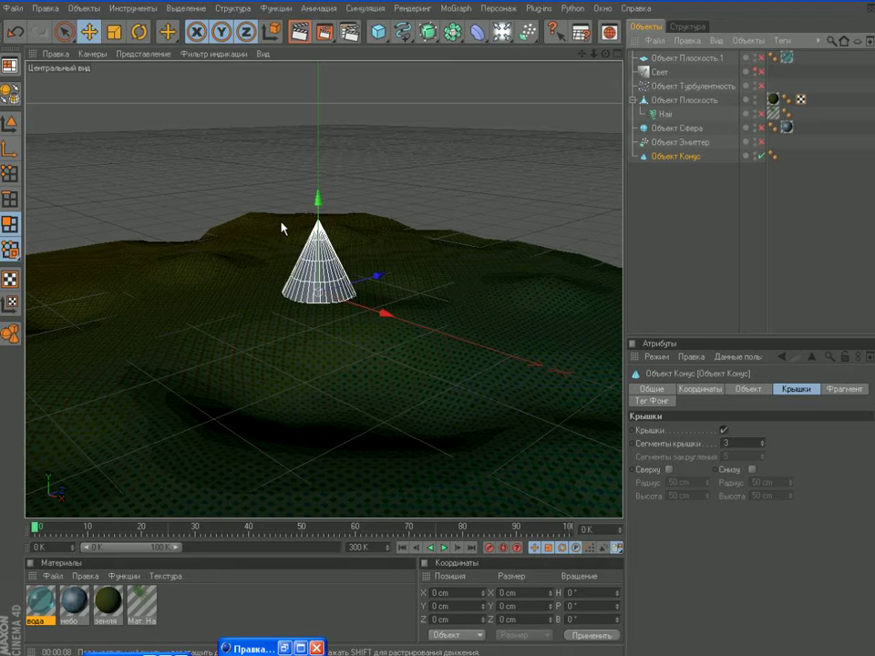
pyautogui.moveTo(318, 197); pyautogui.dragTo(318, 88)
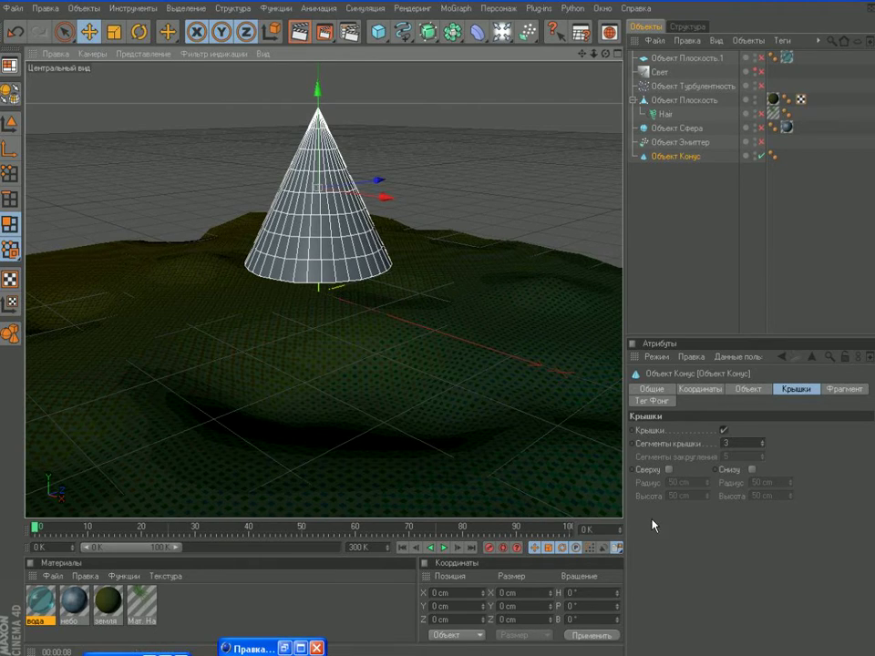
# Step: Set the cone's bottom radius to 0.3 cm
pyautogui.click(662, 394)
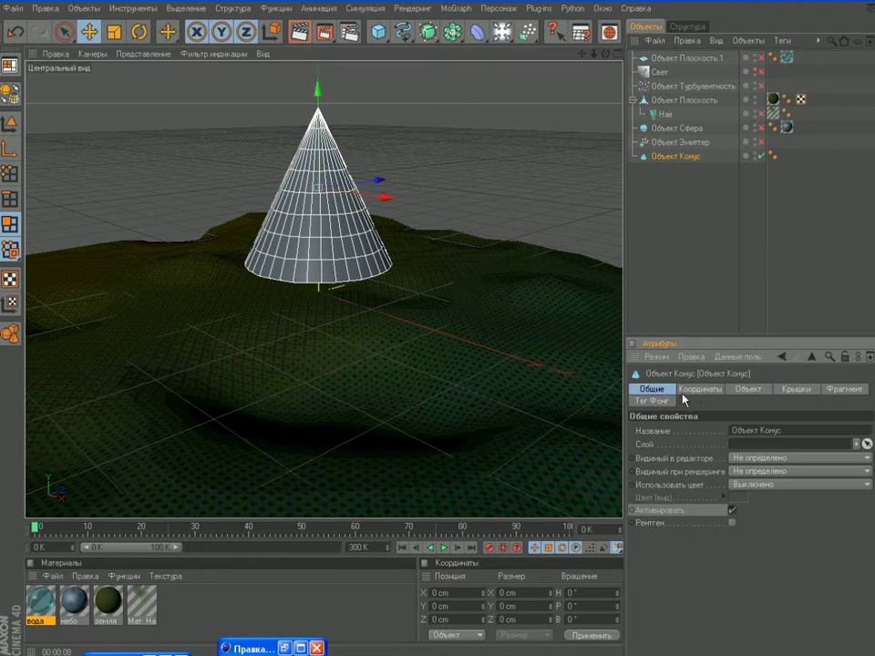
pyautogui.click(704, 390)
pyautogui.click(748, 389)
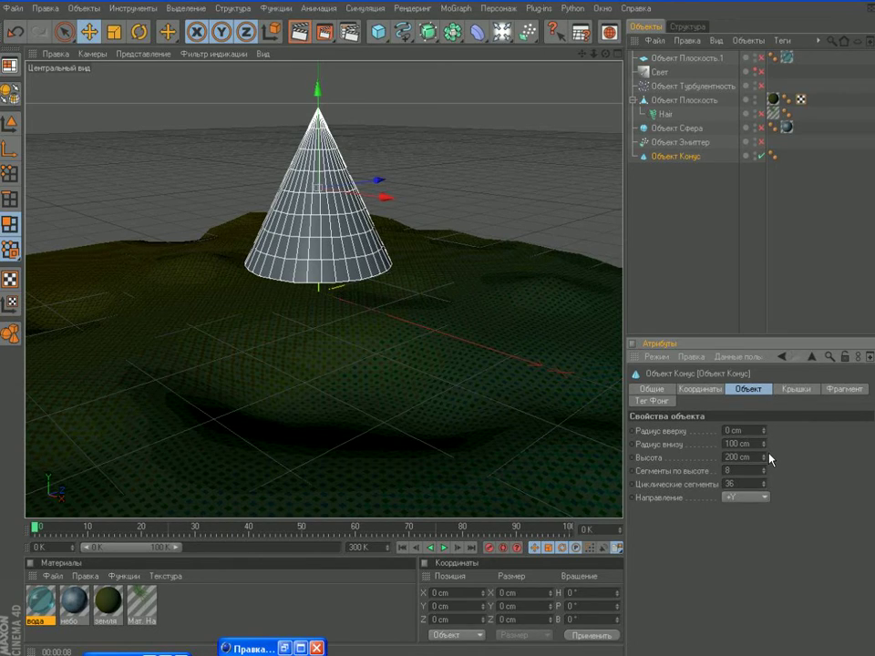
pyautogui.click(740, 444)
pyautogui.write('1')
pyautogui.press('Return')
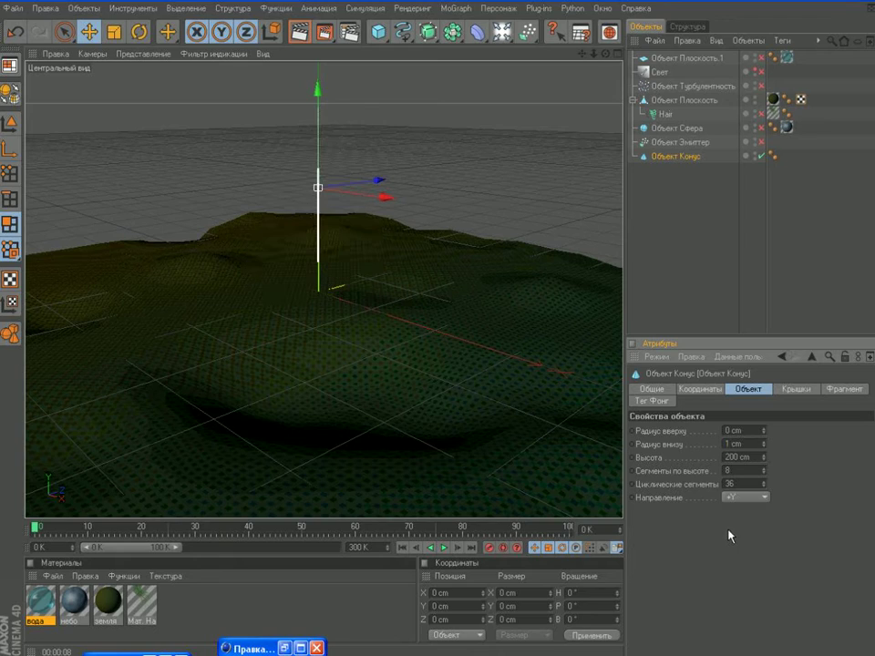
pyautogui.click(740, 444)
pyautogui.write('1')
pyautogui.write('3')
pyautogui.press('BackSpace')
pyautogui.press('Return')
# Step: Set the cone's height to 6 cm, reduce its height segments and set its rotation segments to 4
pyautogui.click(743, 456)
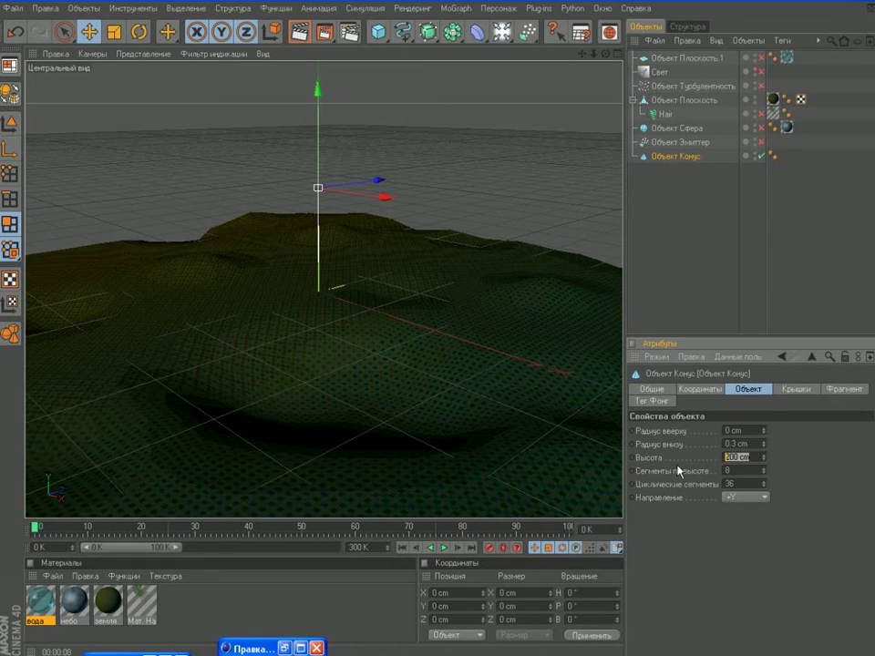
pyautogui.write('4')
pyautogui.press('Return')
pyautogui.click(764, 473)
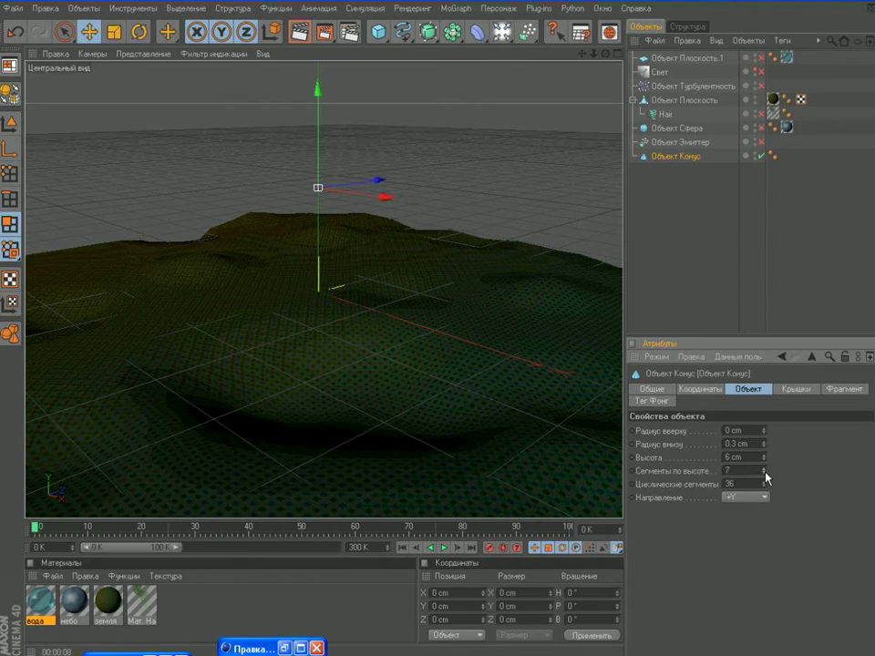
pyautogui.click(764, 473)
pyautogui.click(764, 473)
pyautogui.click(748, 485)
pyautogui.doubleClick(748, 485)
pyautogui.write('4')
pyautogui.press('Return')
# Step: Enable rounding on the cone's top and bottom caps and set the bottom rounding height to 1 cm
pyautogui.click(795, 390)
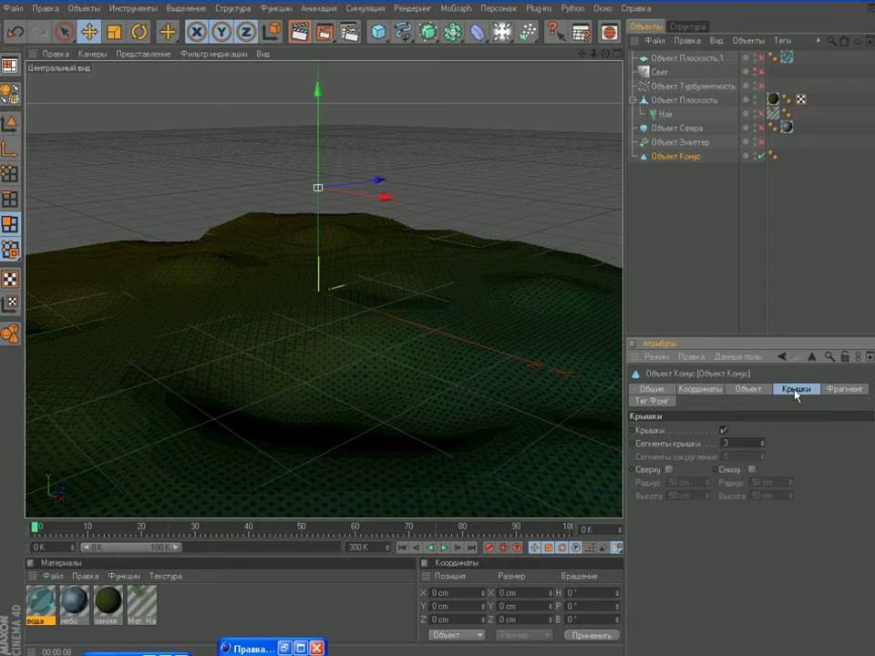
pyautogui.click(668, 470)
pyautogui.click(752, 470)
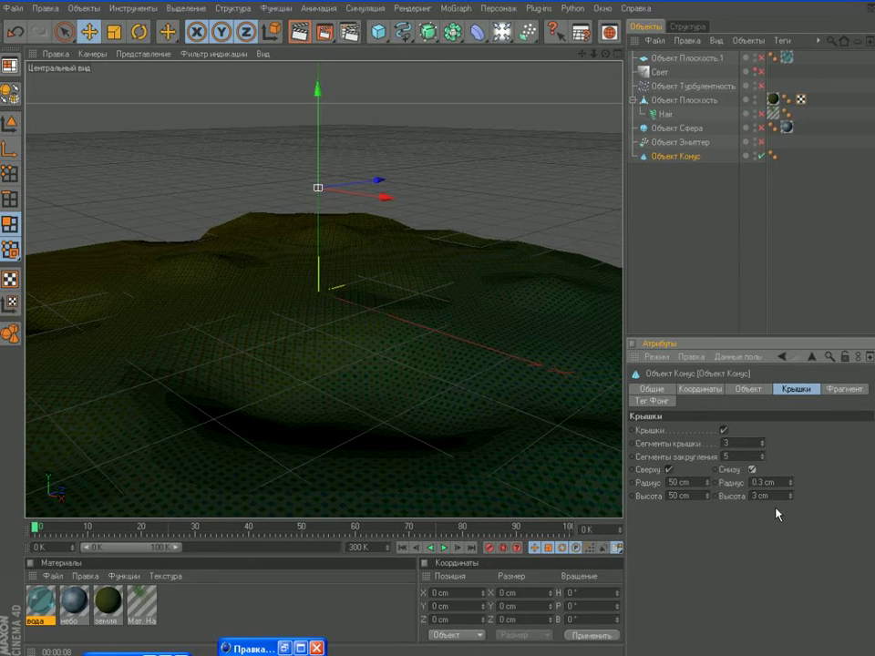
pyautogui.doubleClick(765, 495)
pyautogui.write('1')
pyautogui.press('Return')
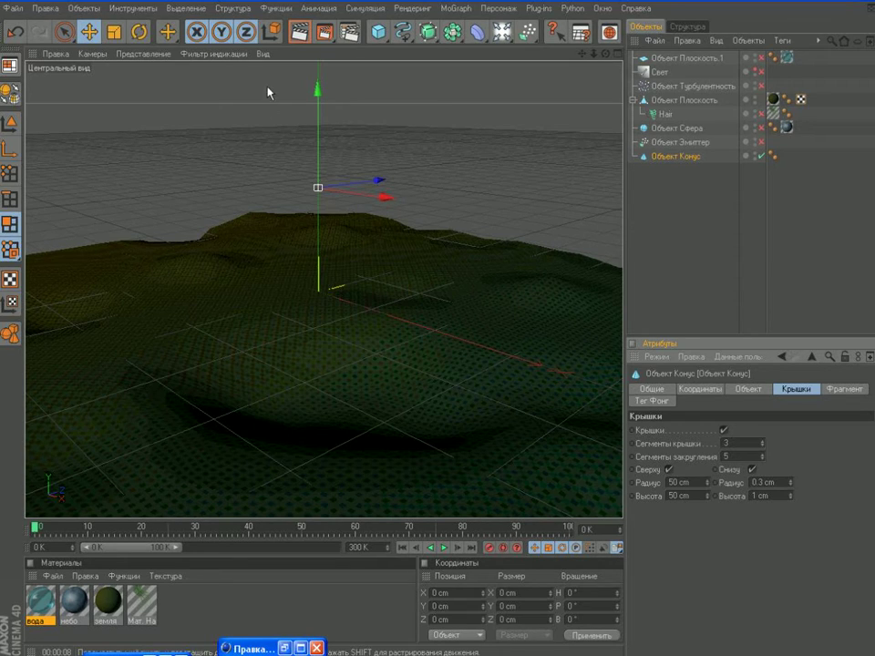
# Step: Render the view from two distances to check the tiny cone's drop shape
pyautogui.click(299, 34)
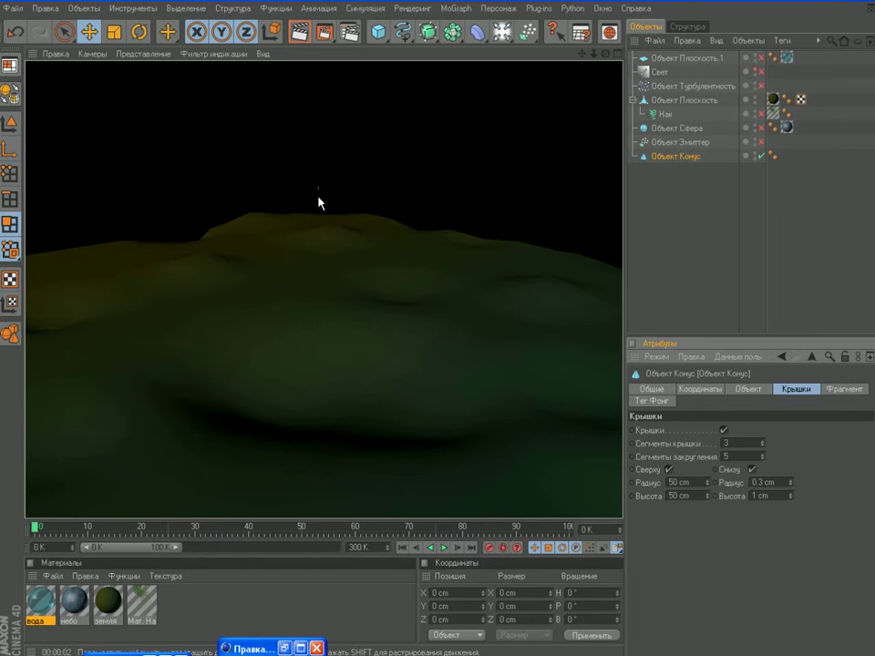
pyautogui.scroll(2, 332, 217)
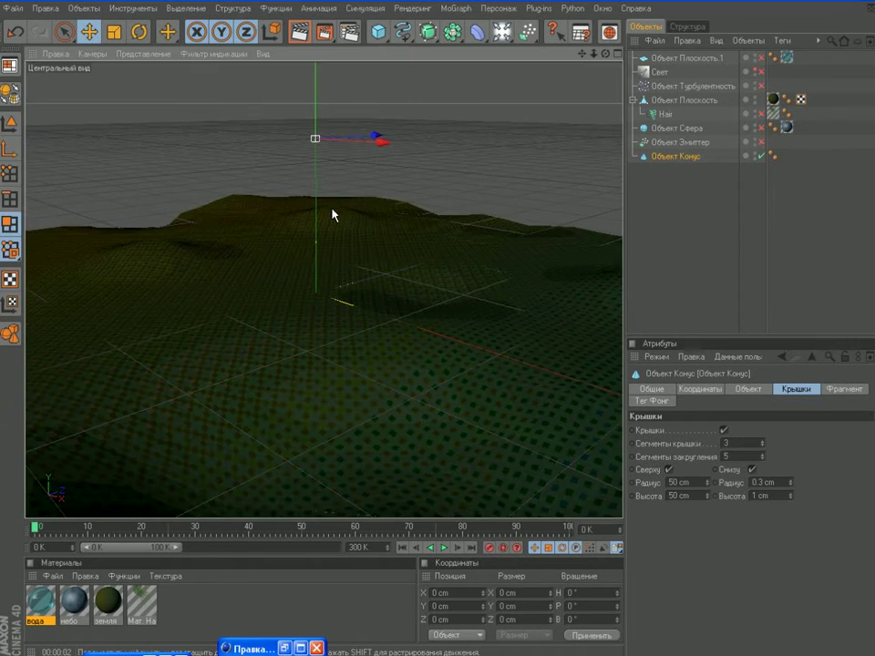
pyautogui.scroll(-1, 332, 215)
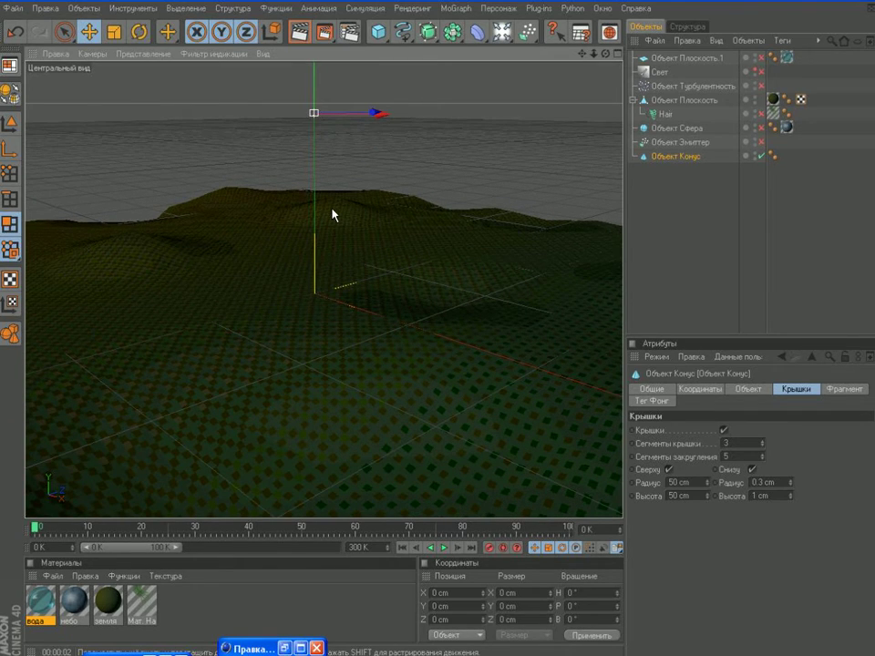
pyautogui.moveTo(581, 56); pyautogui.dragTo(584, 119)
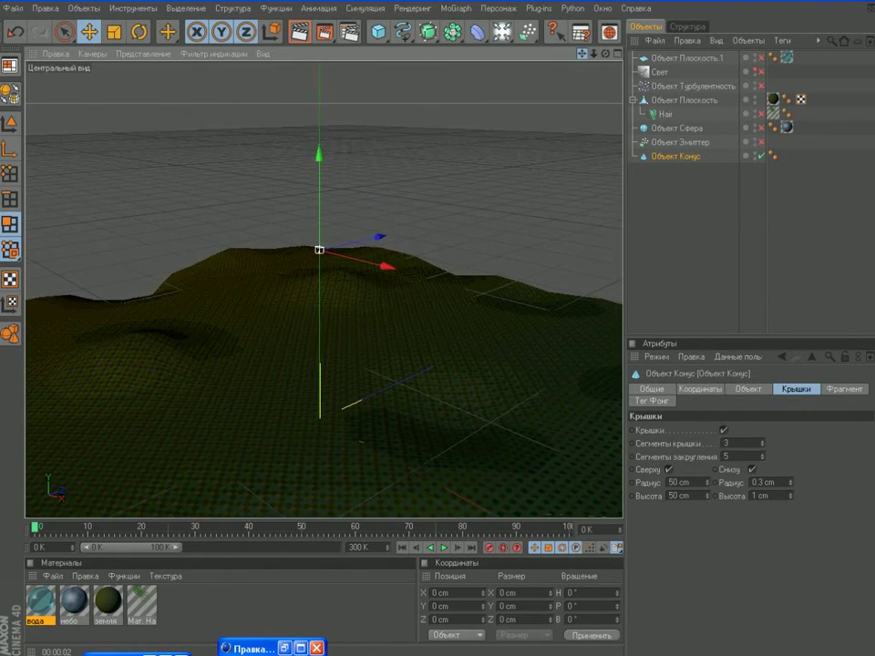
pyautogui.scroll(2, 348, 248)
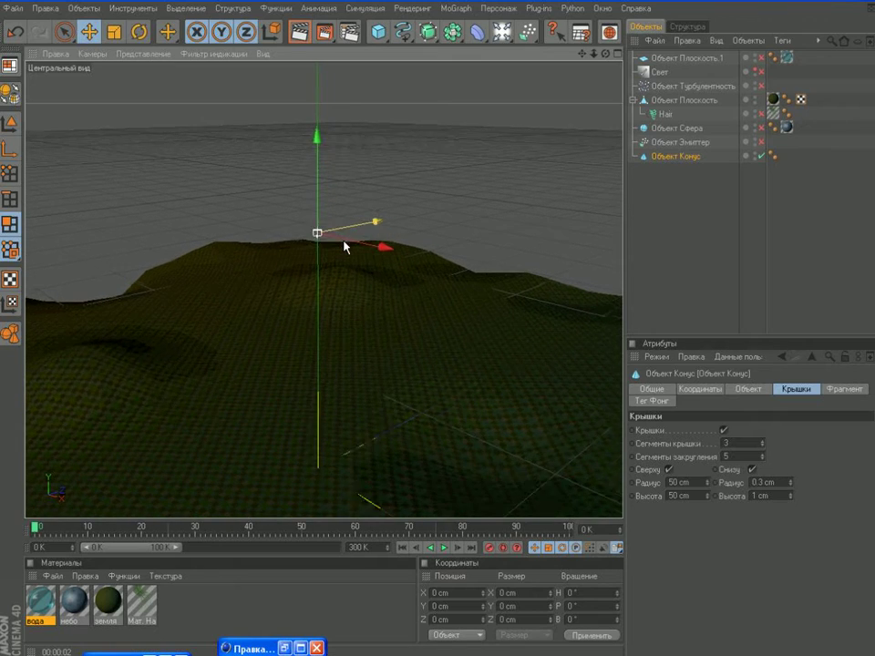
pyautogui.click(299, 34)
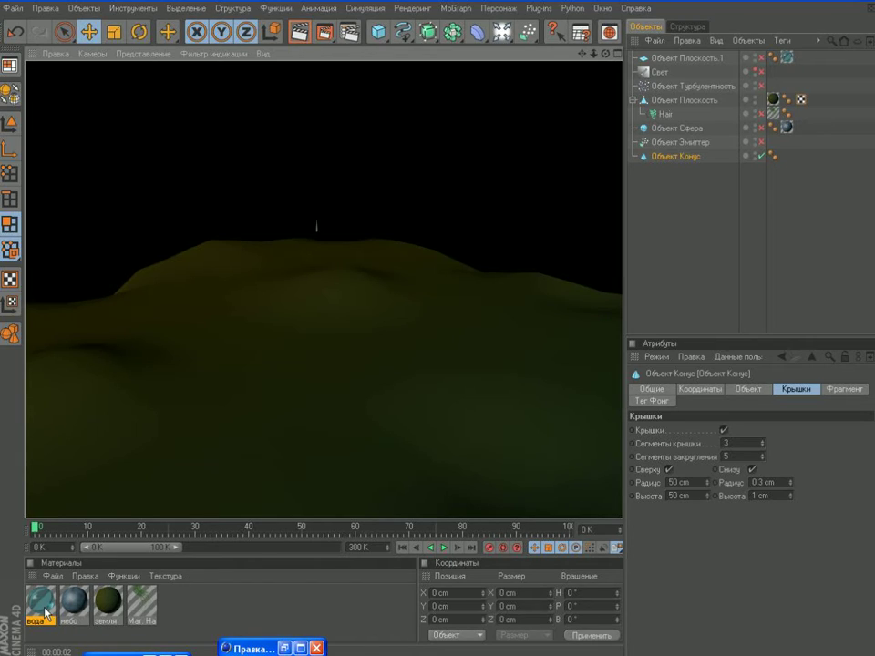
# Step: Duplicate the material "вода" and rename the copy "капля"
pyautogui.moveTo(45, 613); pyautogui.dragTo(175, 611)
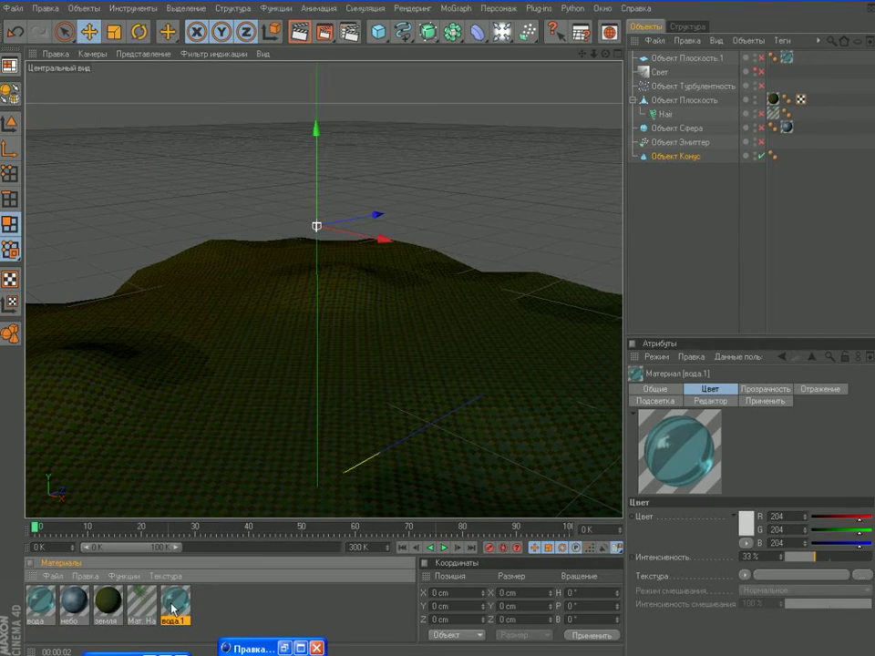
pyautogui.doubleClick(174, 606)
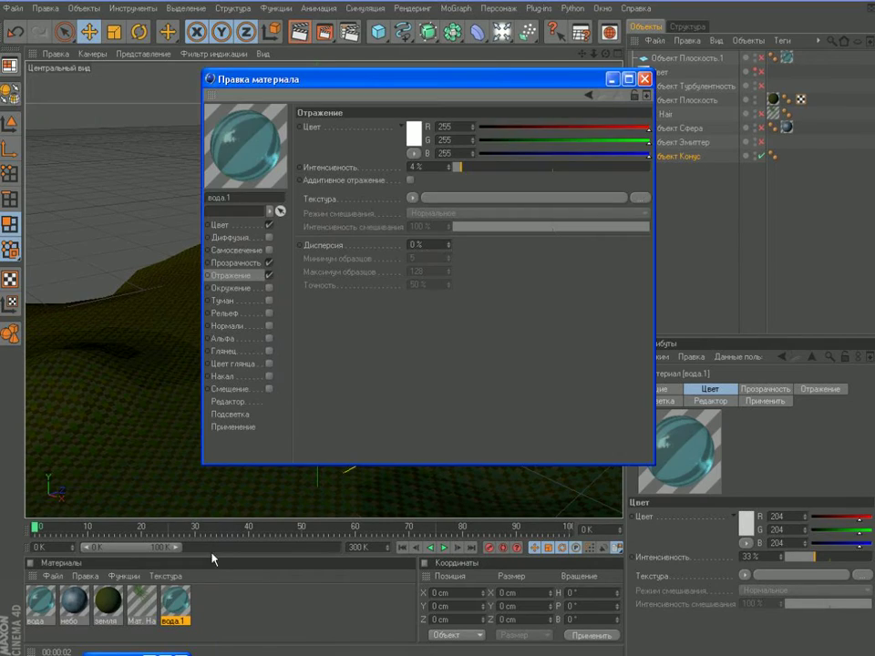
pyautogui.doubleClick(244, 198)
pyautogui.write('ка')
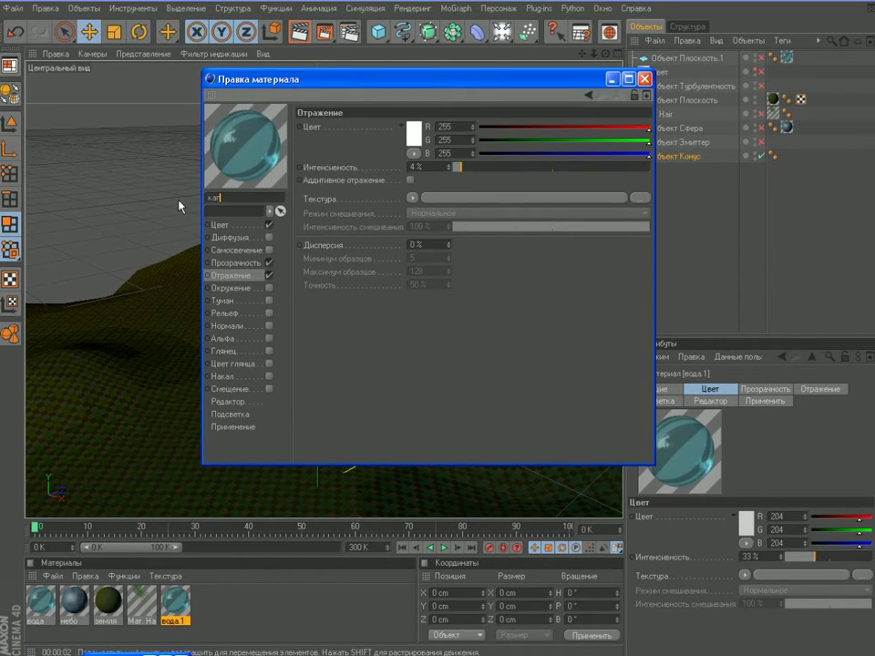
pyautogui.write('плия')
pyautogui.press('Return')
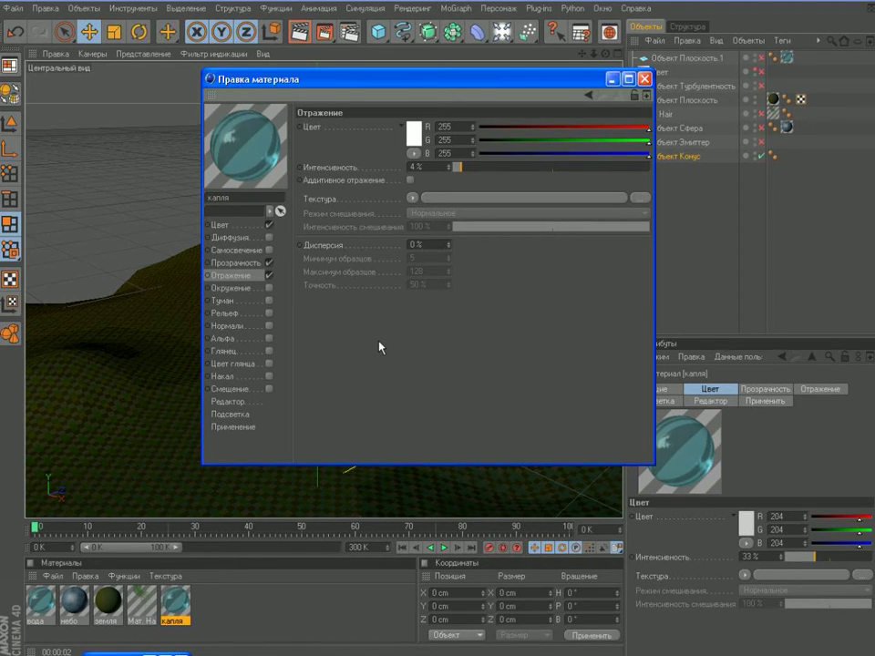
# Step: Set the transparency colour of the material "капля" to R 120, G 160, B 180
pyautogui.click(229, 228)
pyautogui.click(230, 264)
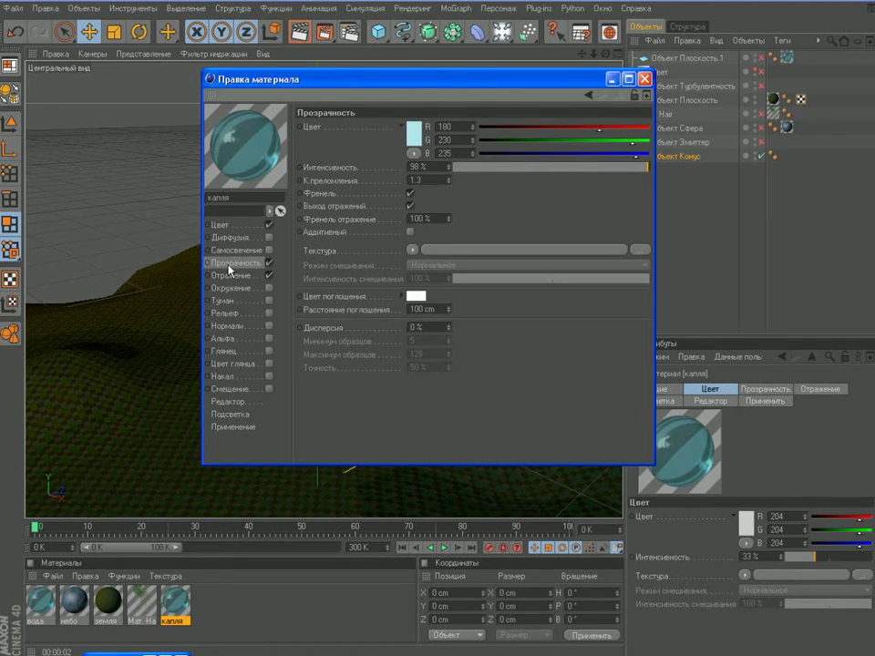
pyautogui.moveTo(456, 127); pyautogui.dragTo(416, 128)
pyautogui.write('120')
pyautogui.press('Tab')
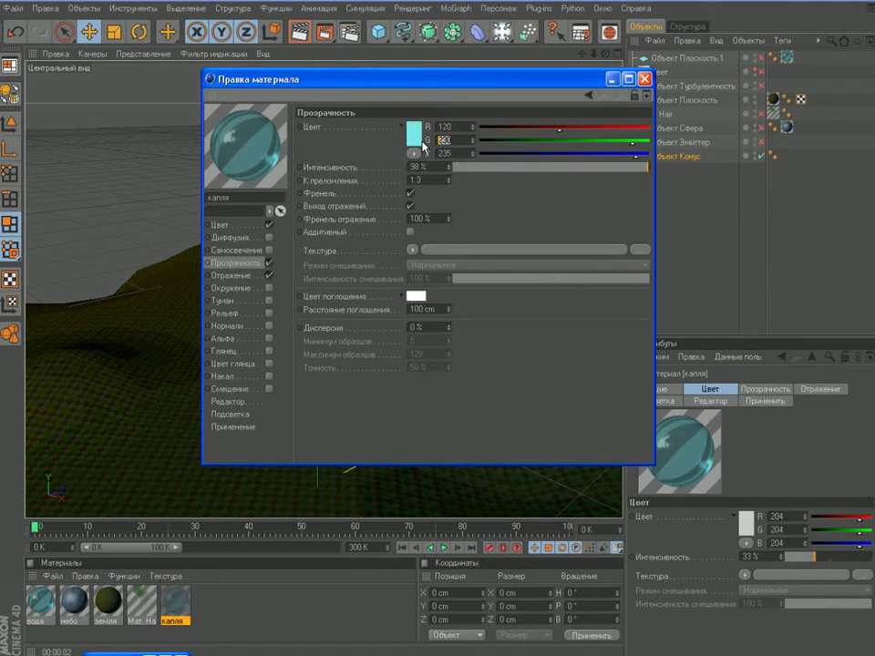
pyautogui.write('160')
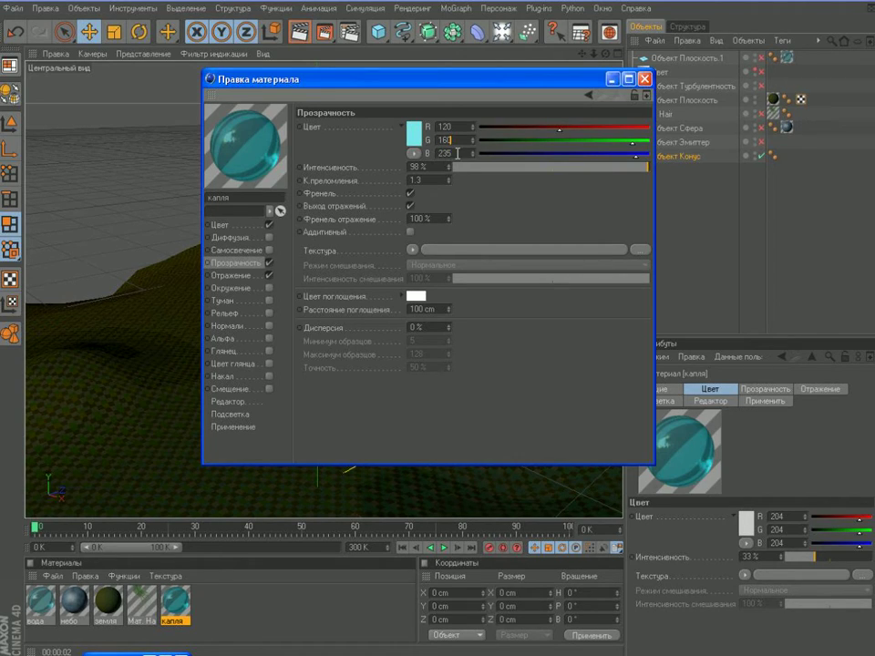
pyautogui.press('Tab')
pyautogui.write('180')
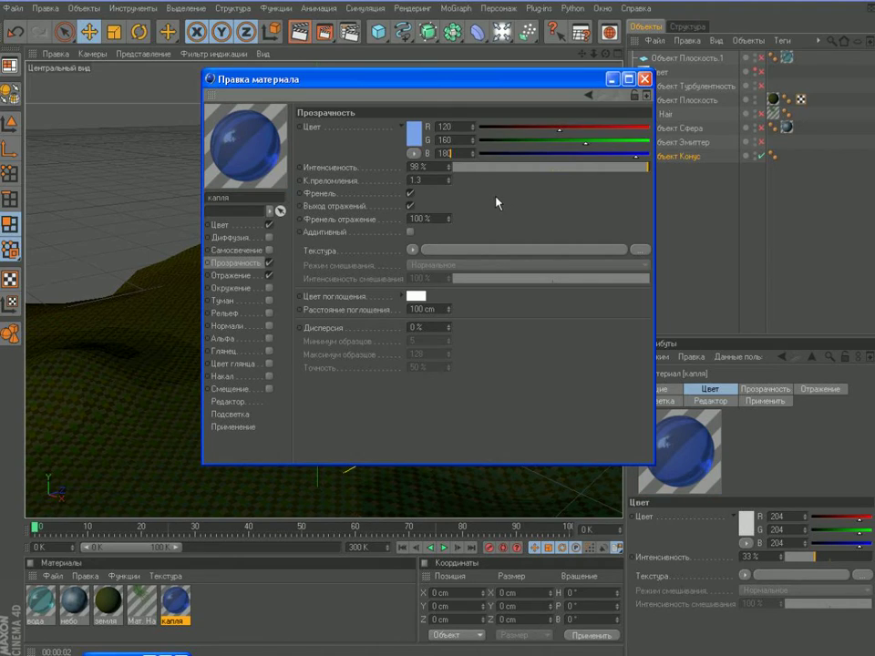
pyautogui.write('0')
pyautogui.press('Return')
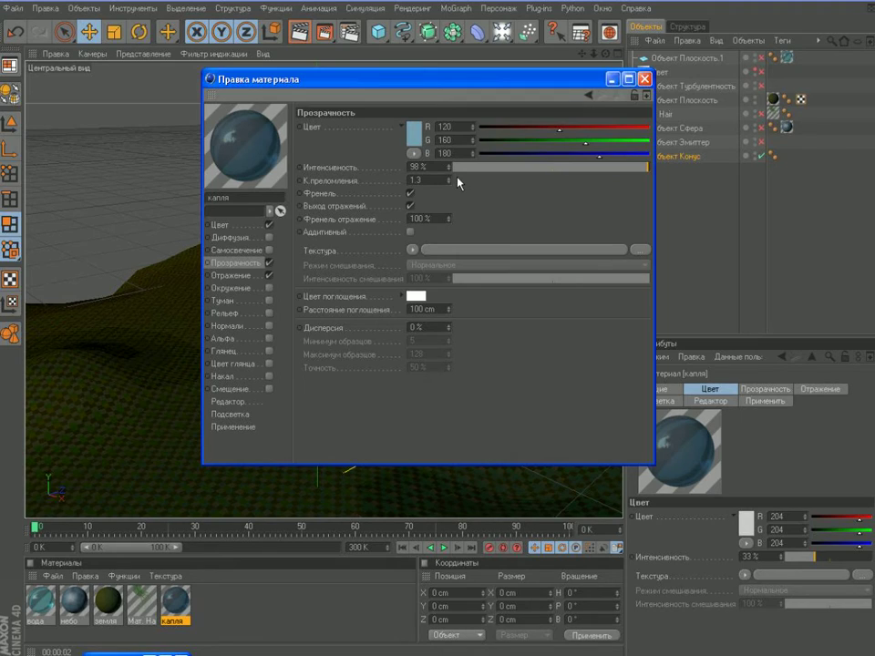
# Step: Review the reflection settings of "капля", apply the material to the cone, and make the cone a child of the emitter
pyautogui.click(248, 276)
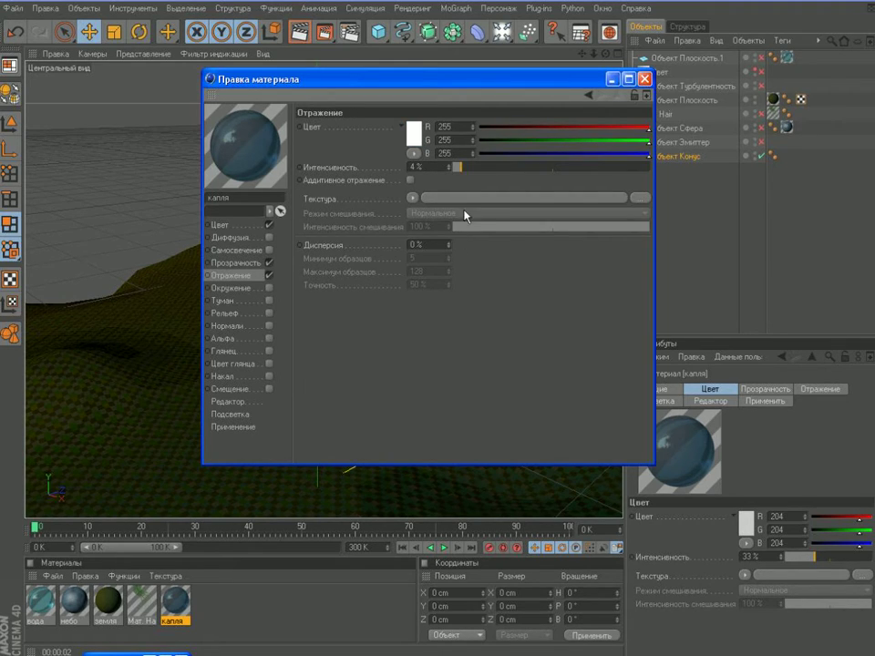
pyautogui.click(451, 165)
pyautogui.click(613, 80)
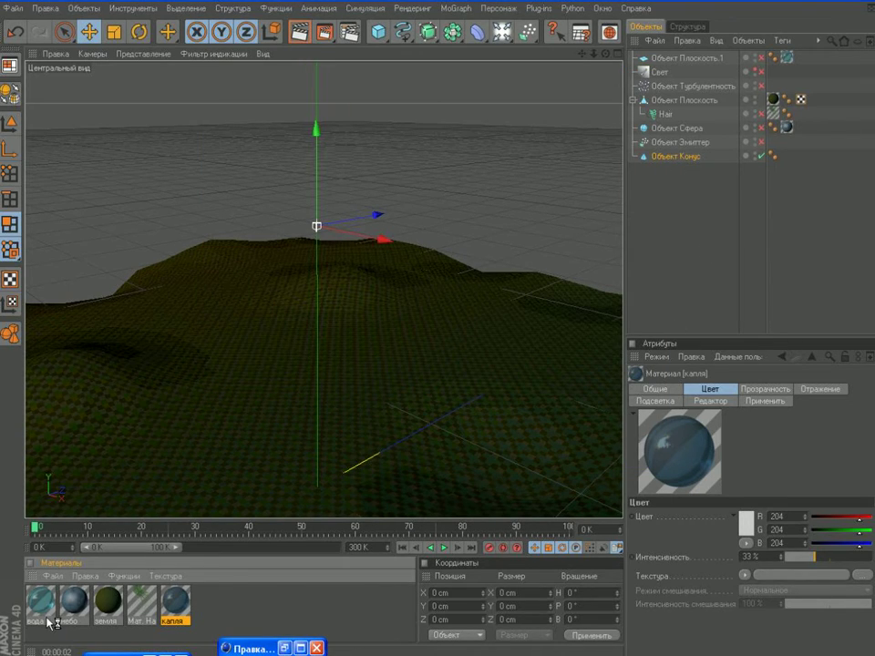
pyautogui.moveTo(40, 623); pyautogui.dragTo(676, 163)
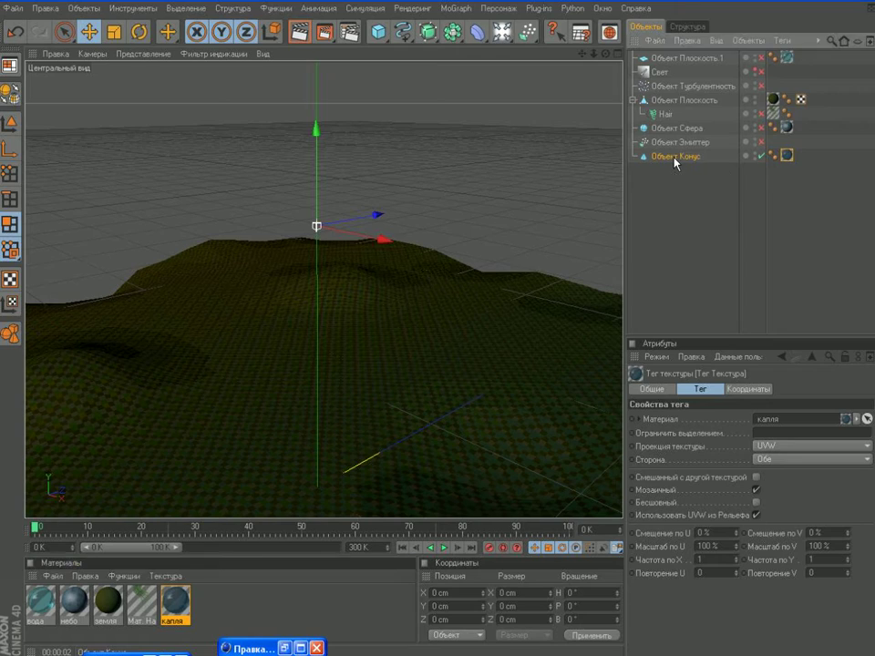
pyautogui.moveTo(676, 161); pyautogui.dragTo(679, 146)
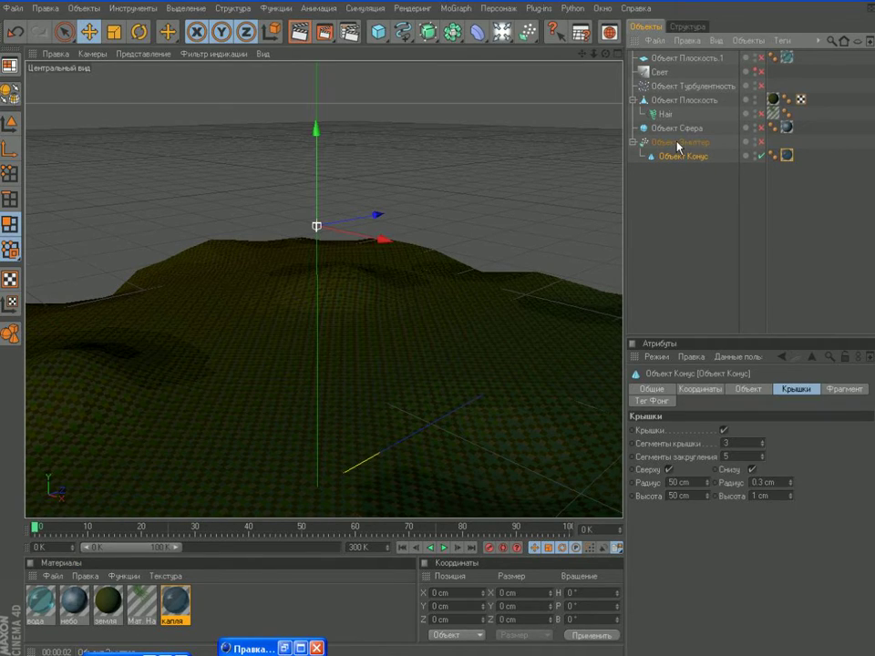
# Step: Re-enable all the switched-off scene objects: the pond plane, light, turbulence, Hair, sphere and emitter
pyautogui.click(762, 59)
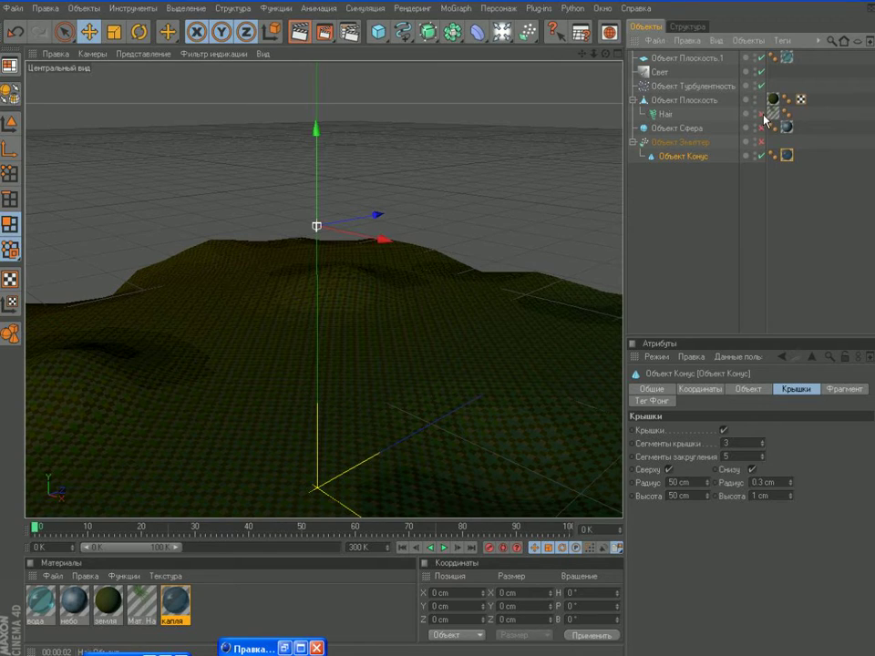
pyautogui.click(762, 114)
pyautogui.click(762, 128)
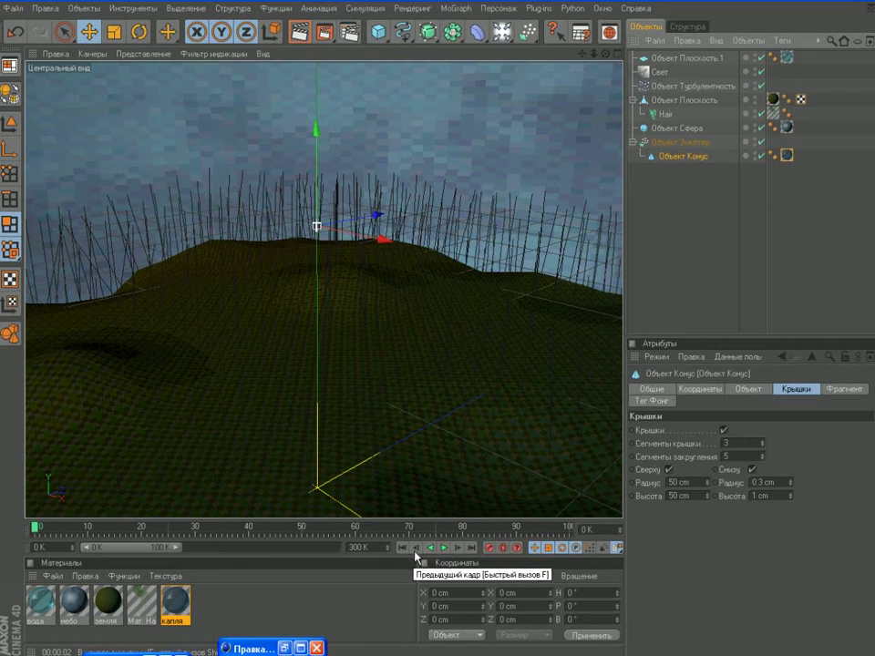
# Step: Play the animation to preview the falling cone drops, and return to frame 0
pyautogui.click(443, 547)
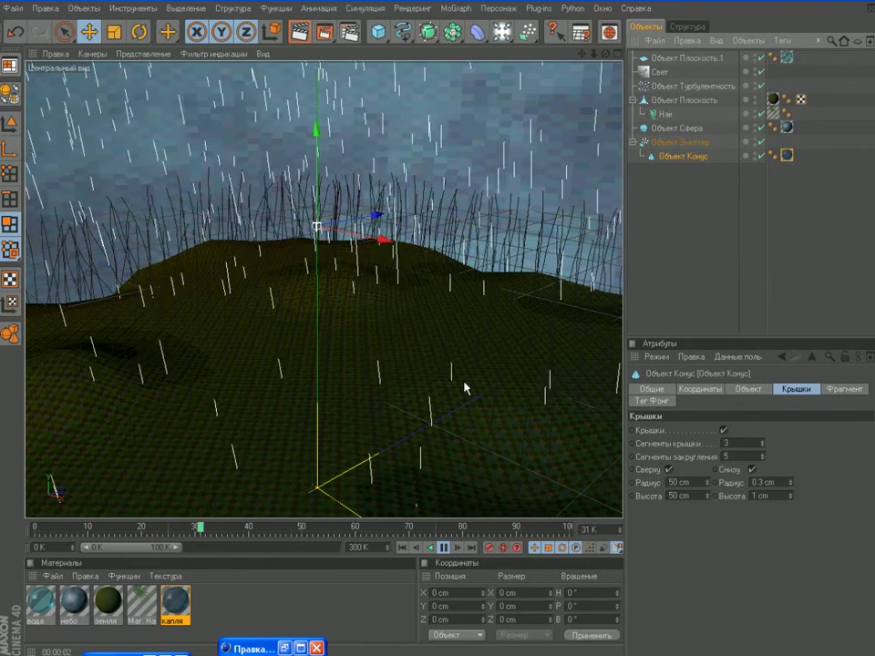
pyautogui.click(443, 548)
pyautogui.click(405, 547)
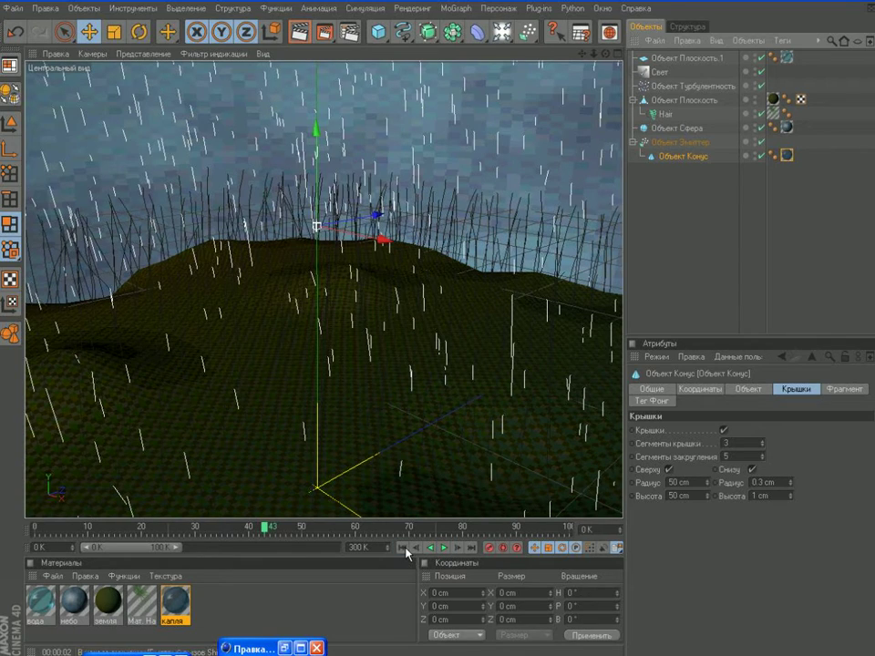
# Step: Reset the viewport to its standard view (Стандартный вид)
pyautogui.click(56, 54)
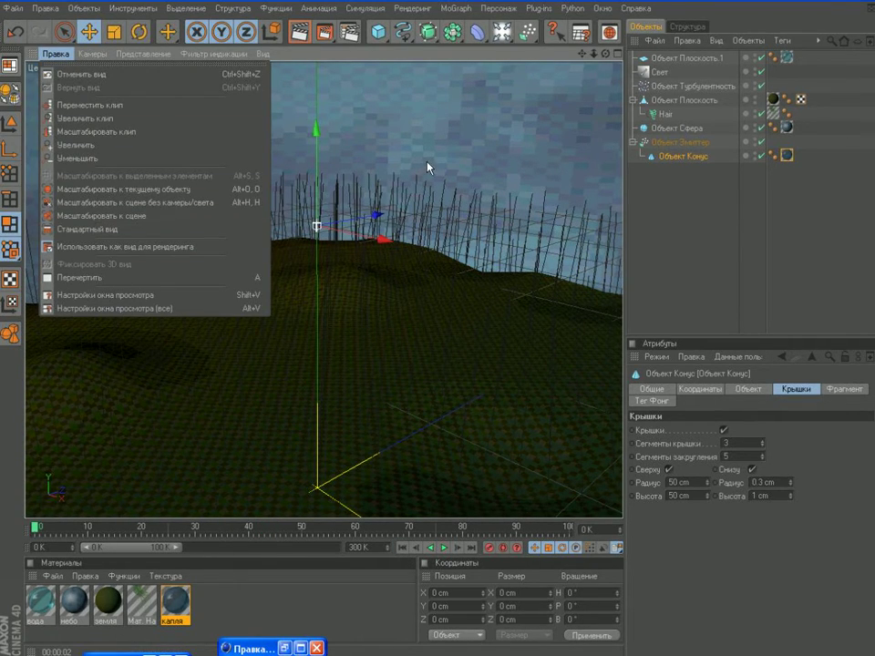
pyautogui.click(50, 54)
pyautogui.click(50, 54)
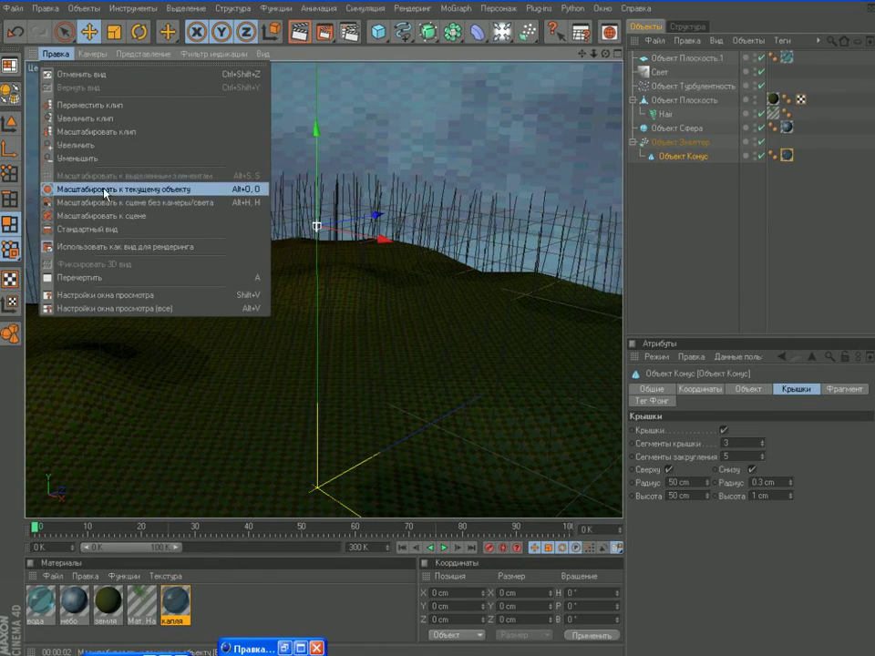
pyautogui.click(82, 229)
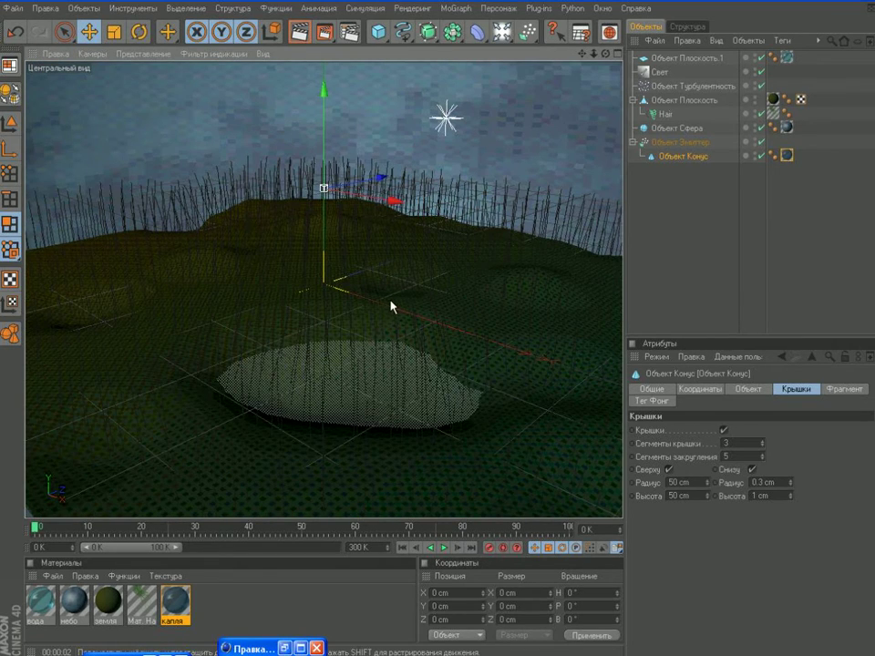
# Step: Play the rain animation up to frame 52 and render the current view with the pond and grass
pyautogui.click(444, 548)
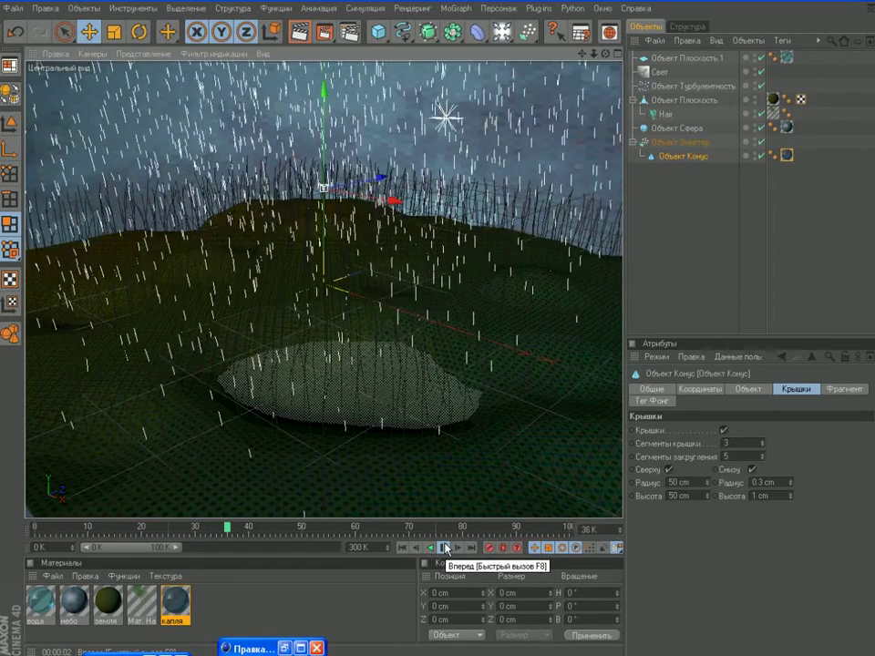
pyautogui.click(446, 548)
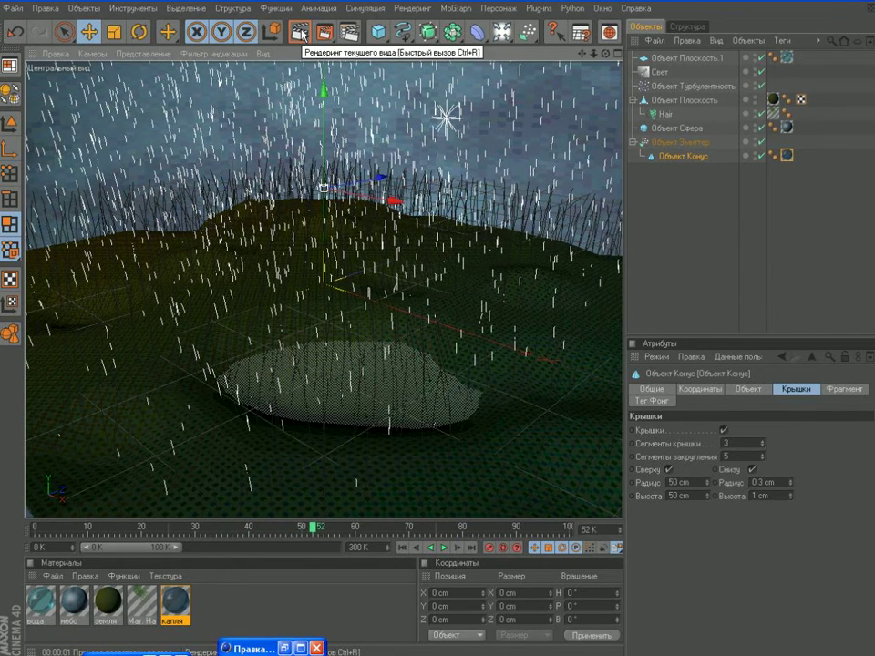
pyautogui.click(300, 33)
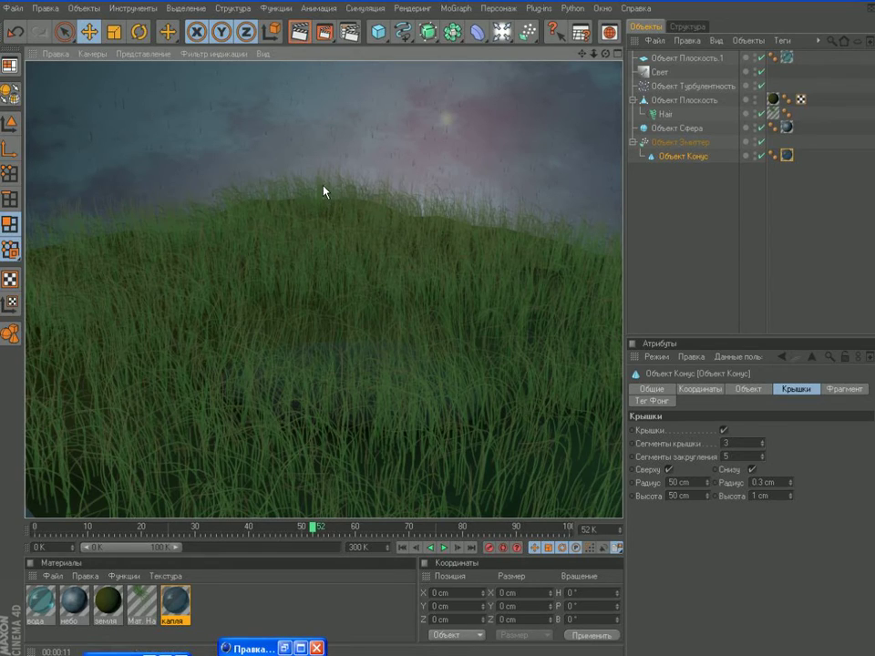
pyautogui.click(411, 345)
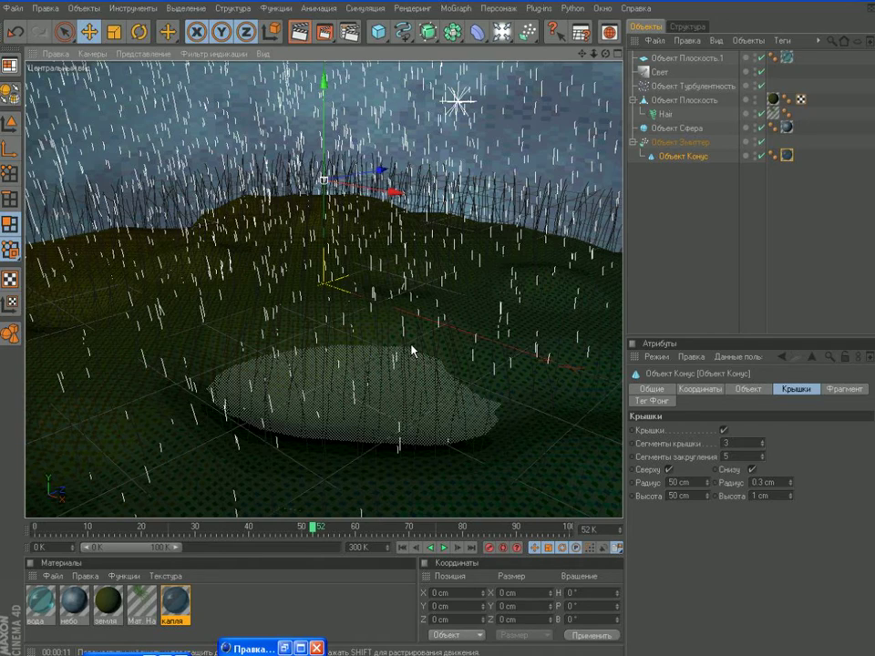
pyautogui.scroll(1, 411, 345)
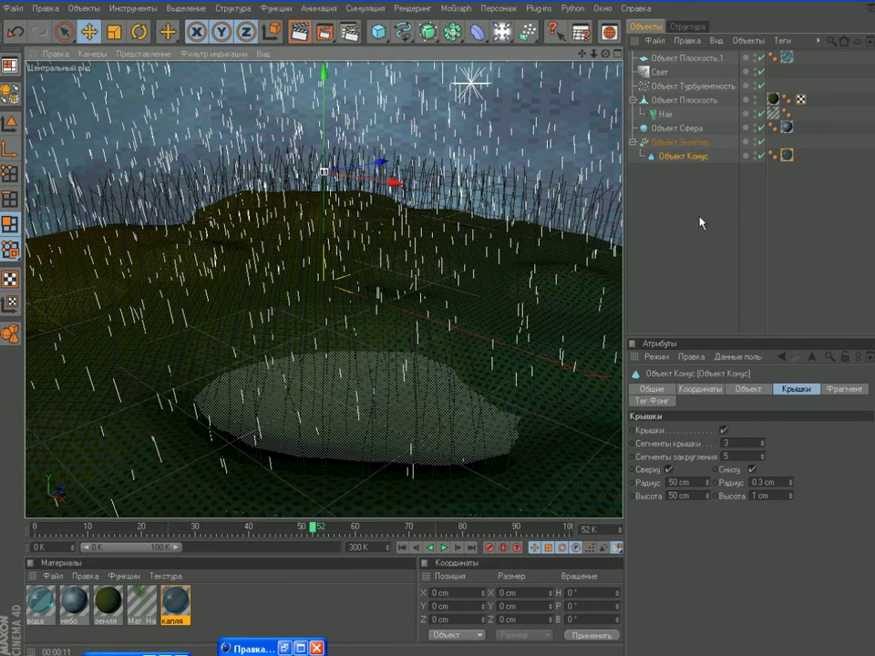
# Step: Enable the Рельеф (bump) channel of the pond's material "вода" and load the effect shader Волны as its texture
pyautogui.click(671, 57)
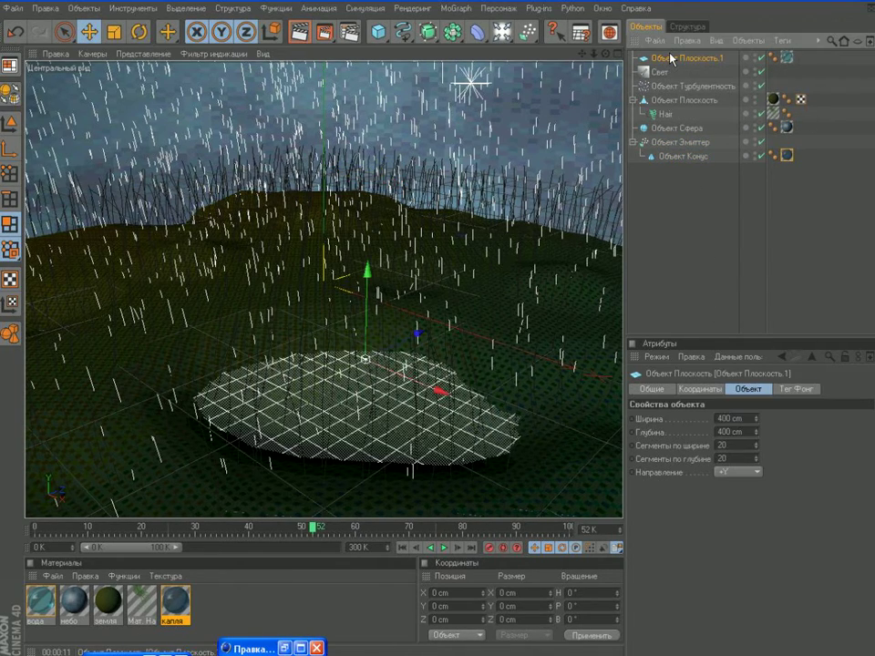
pyautogui.click(788, 57)
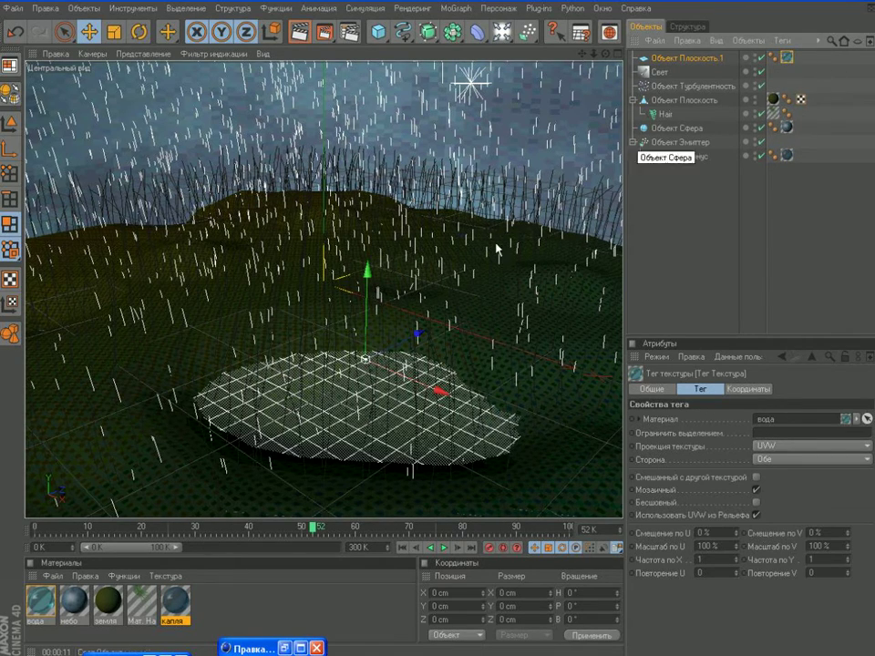
pyautogui.doubleClick(43, 599)
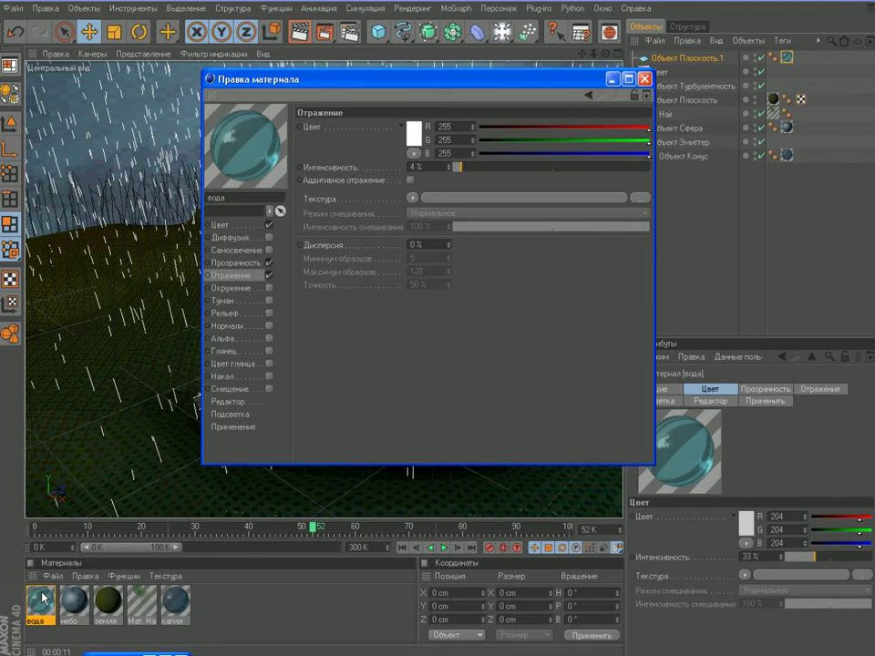
pyautogui.click(269, 313)
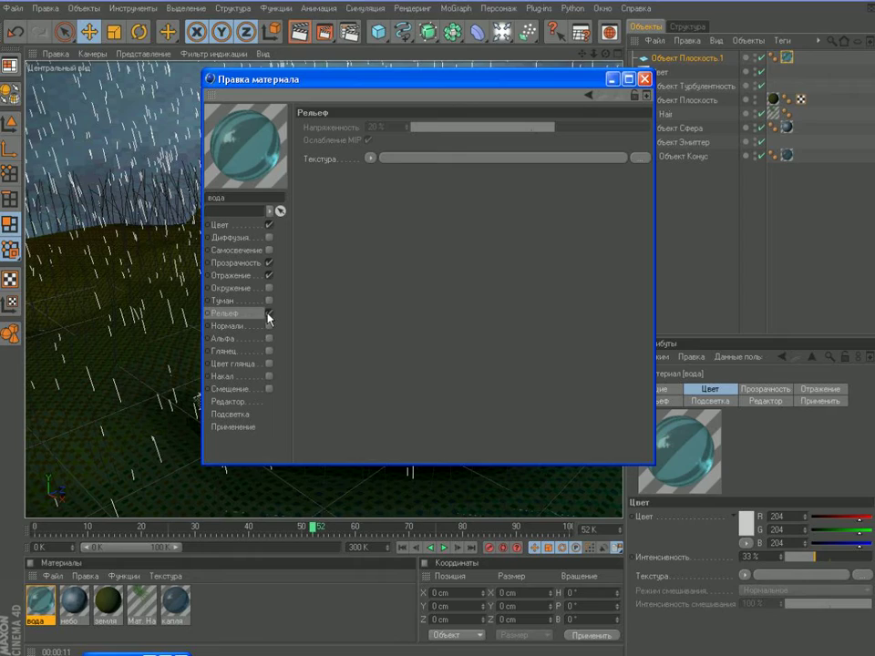
pyautogui.click(369, 159)
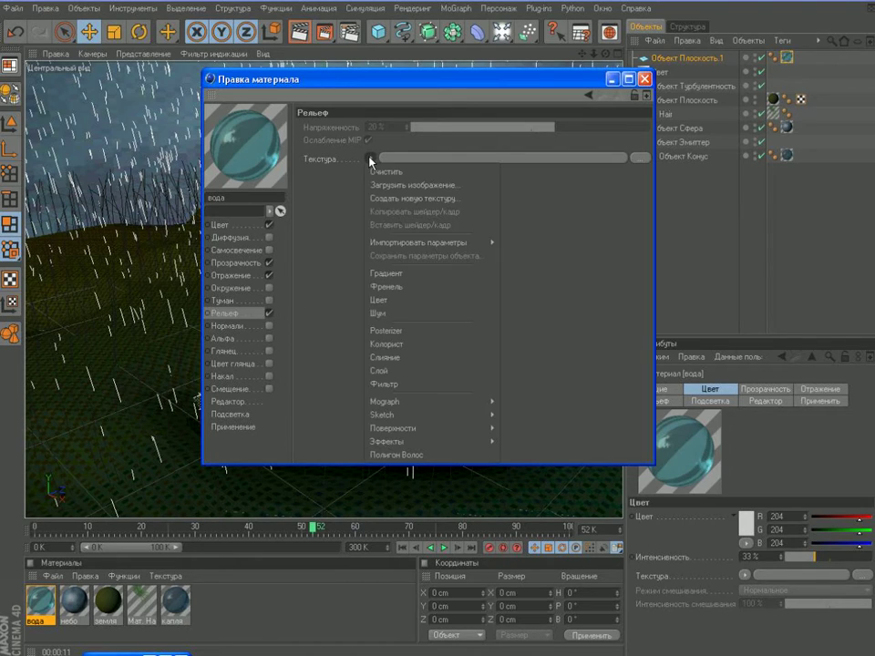
pyautogui.moveTo(432, 443)
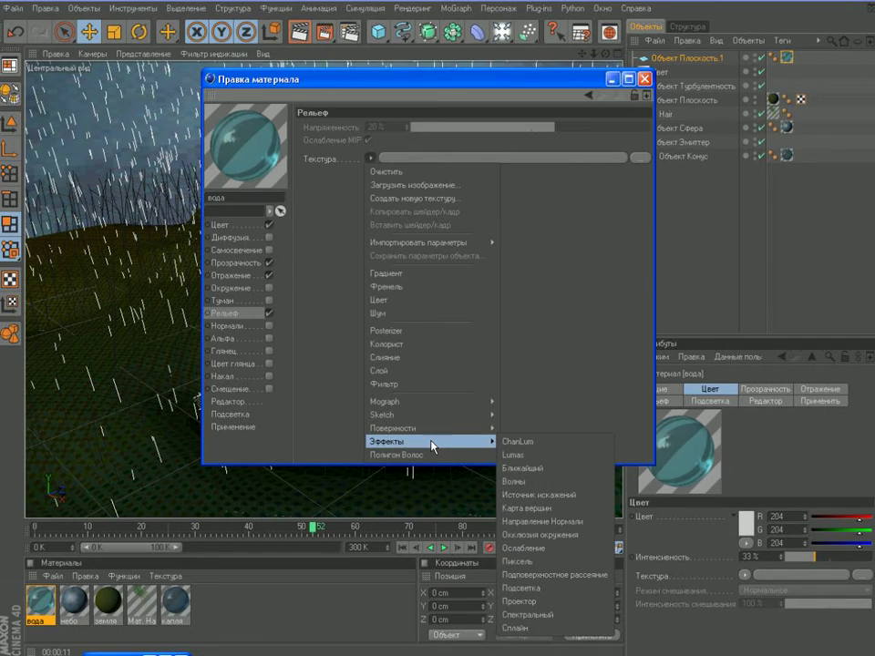
pyautogui.click(515, 481)
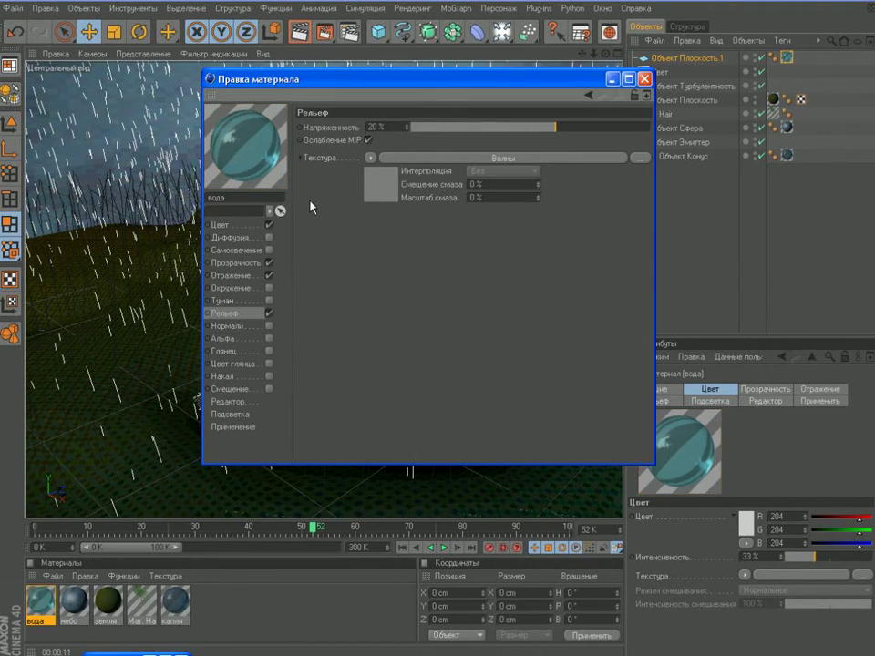
# Step: Set the Волны shader's wavelength to 2 cm and its attenuation (Ослабление) to 13 %
pyautogui.click(374, 189)
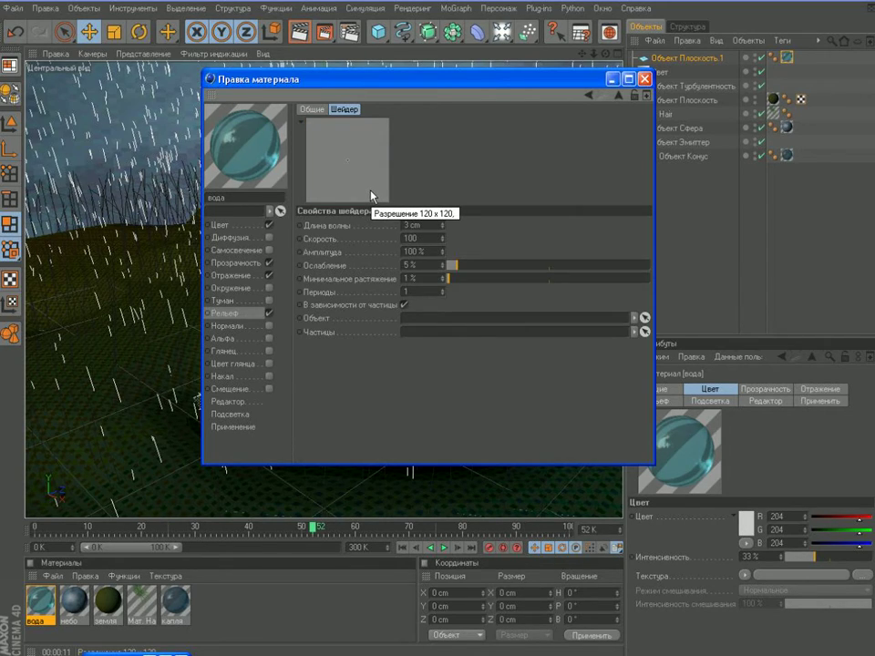
pyautogui.click(442, 228)
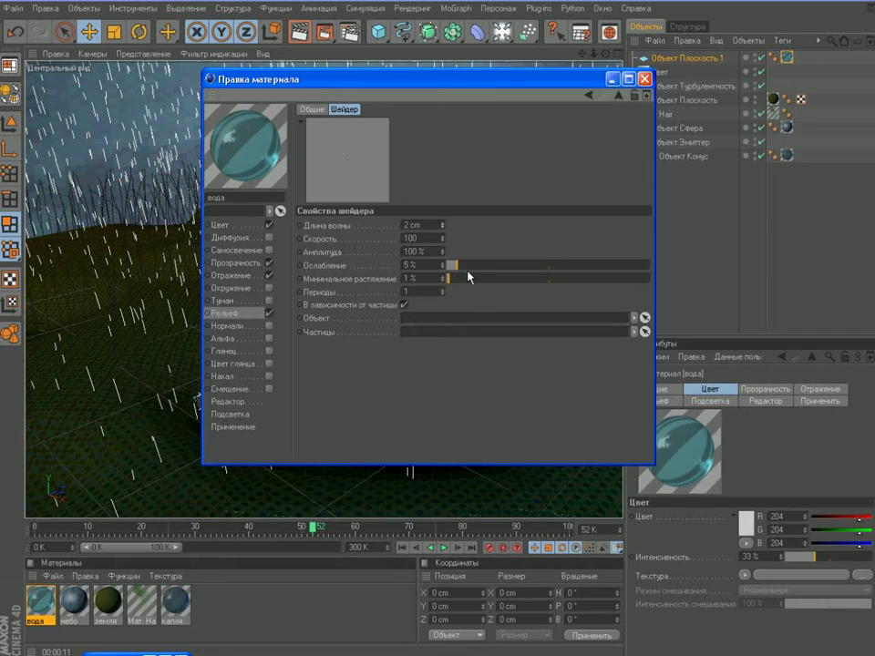
pyautogui.click(465, 265)
pyautogui.click(443, 263)
pyautogui.click(443, 263)
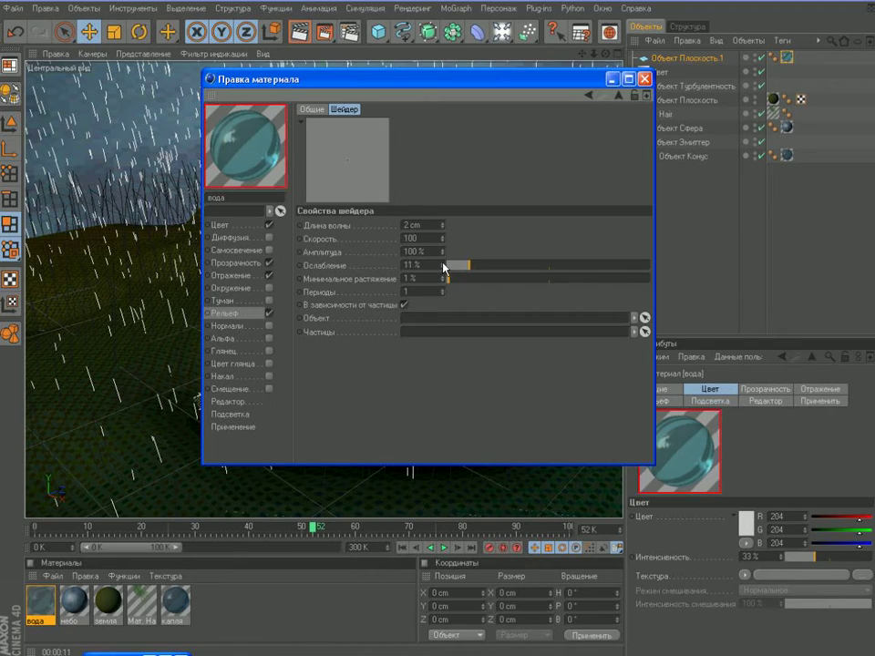
pyautogui.click(443, 264)
pyautogui.click(443, 264)
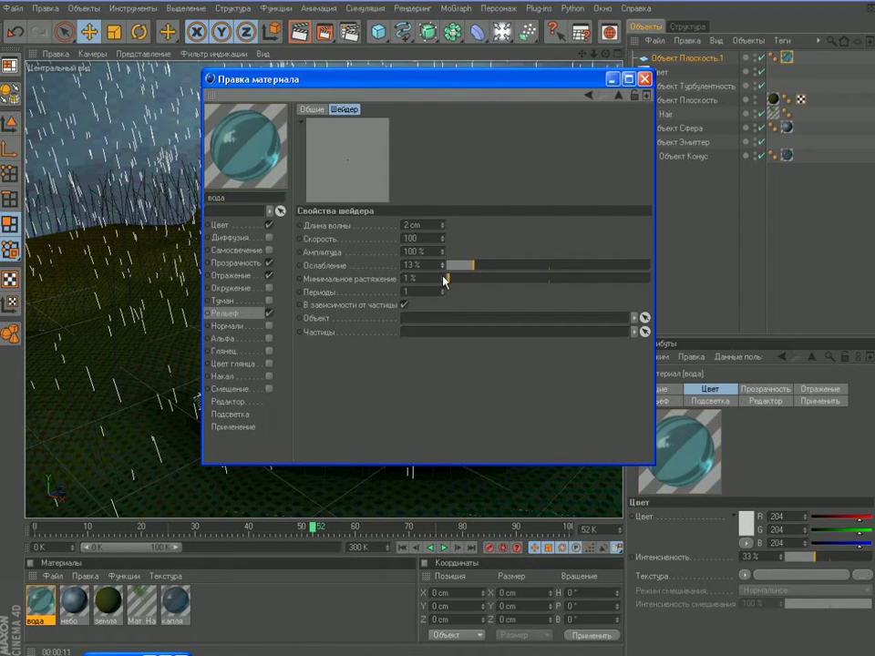
# Step: Set the Волны shader's minimum stretch (Минимальное растяжение) to 13 %
pyautogui.click(443, 277)
pyautogui.click(443, 277)
pyautogui.click(443, 277)
pyautogui.click(443, 277)
pyautogui.click(443, 277)
pyautogui.click(443, 277)
pyautogui.click(443, 277)
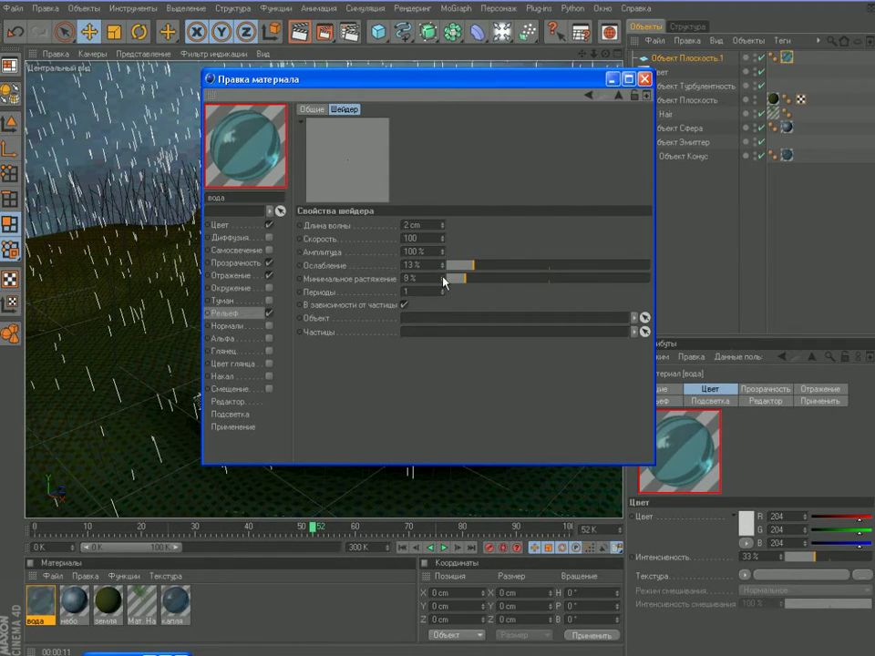
pyautogui.click(443, 277)
pyautogui.click(443, 278)
pyautogui.click(443, 277)
pyautogui.click(443, 277)
pyautogui.click(443, 277)
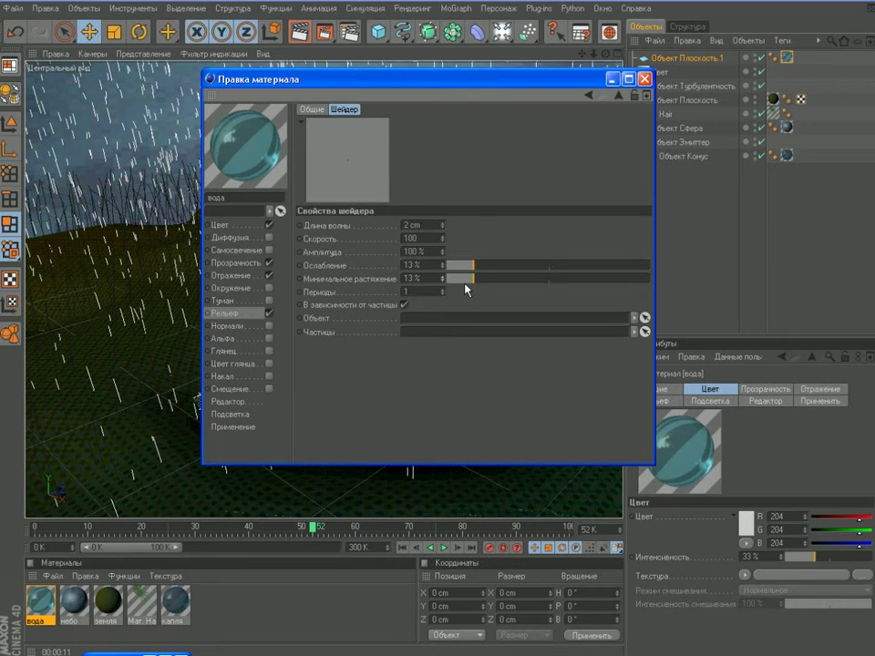
# Step: Assign Объект Эмиттер as the particle source (Частицы) of the Волны shader
pyautogui.moveTo(434, 78); pyautogui.dragTo(331, 76)
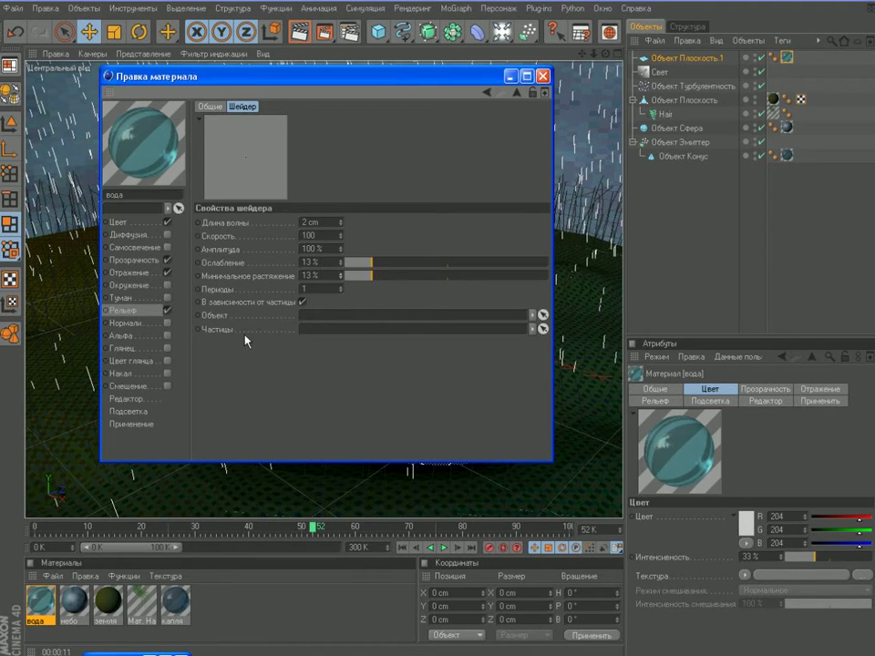
pyautogui.moveTo(679, 142); pyautogui.dragTo(345, 332)
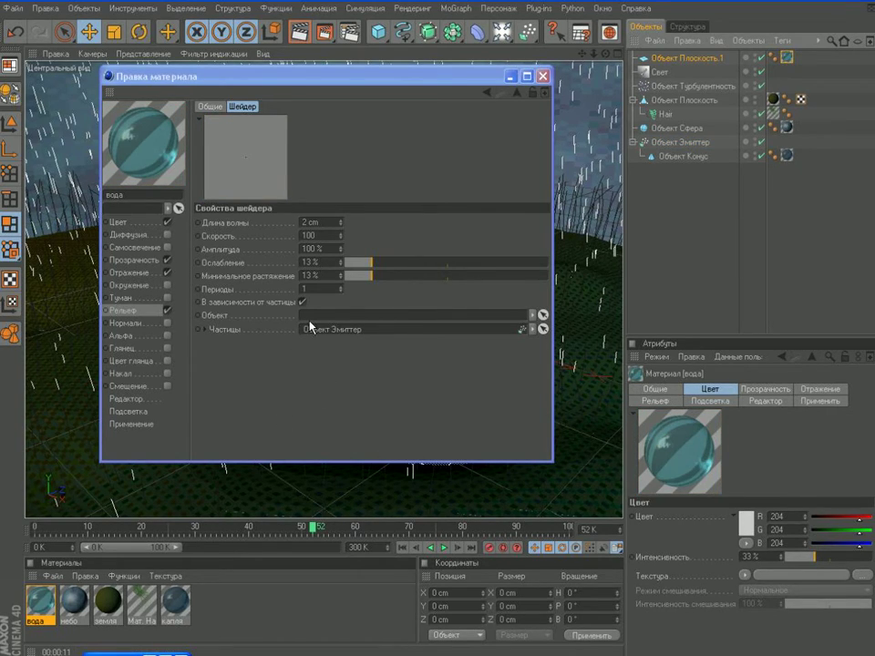
# Step: Try to assign the pond plane Объект Плоскость.1 as the Волны shader's object
pyautogui.moveTo(453, 79); pyautogui.dragTo(384, 106)
pyautogui.click(679, 60)
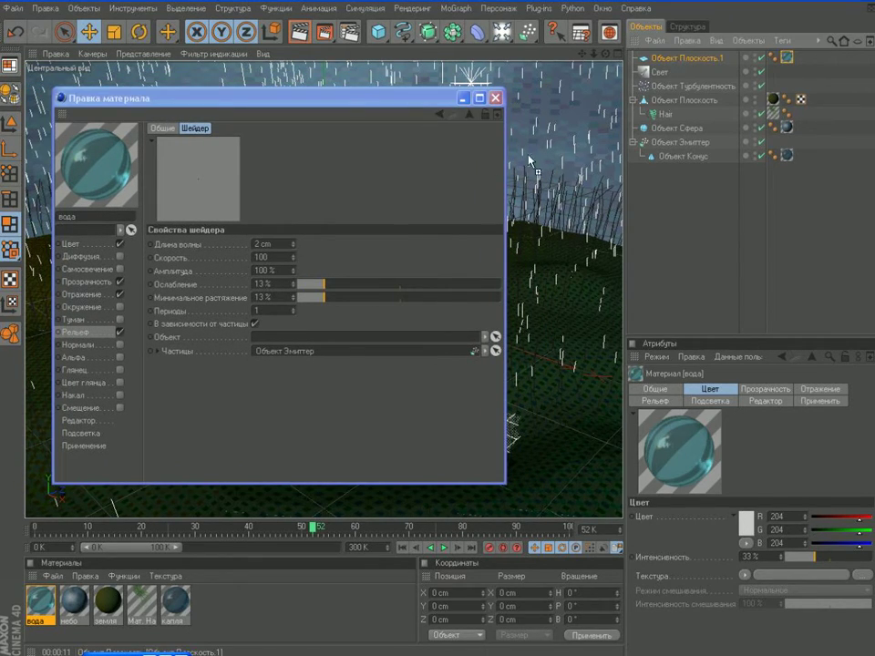
pyautogui.moveTo(528, 161); pyautogui.dragTo(683, 57)
# Step: Convert the pond plane Объект Плоскость.1 into an editable polygon object
pyautogui.moveTo(354, 101); pyautogui.dragTo(398, 97)
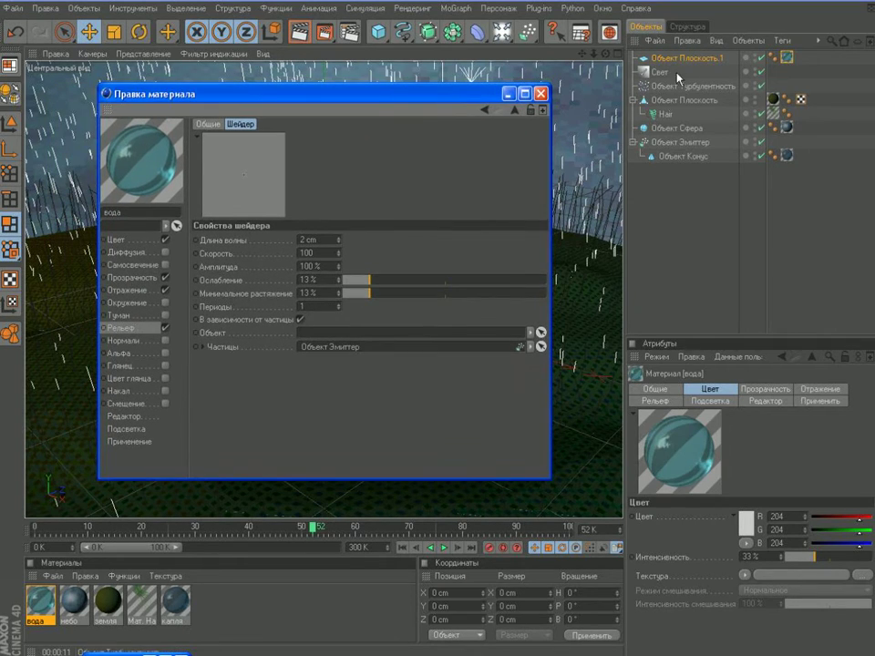
pyautogui.click(672, 60)
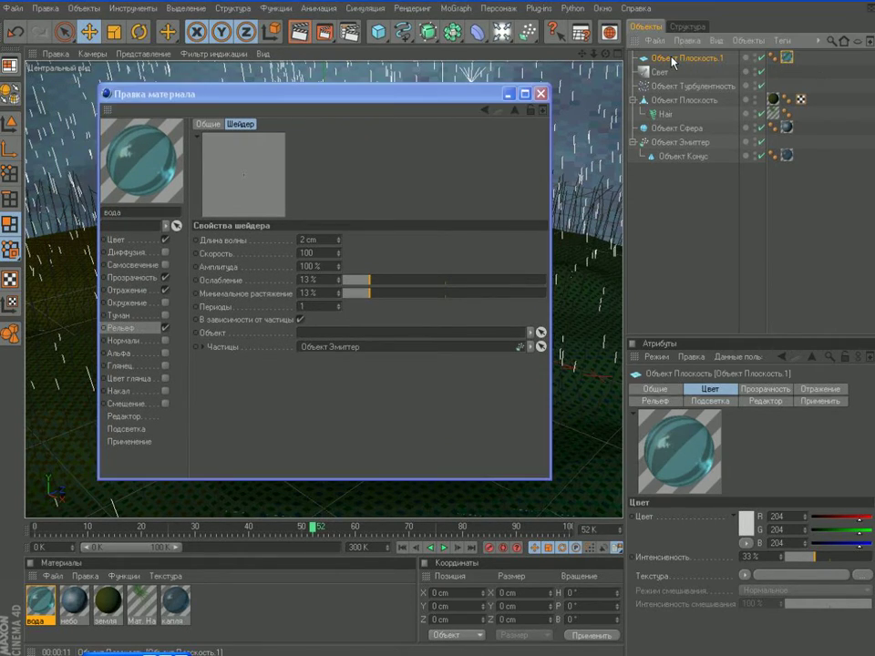
pyautogui.click(10, 96)
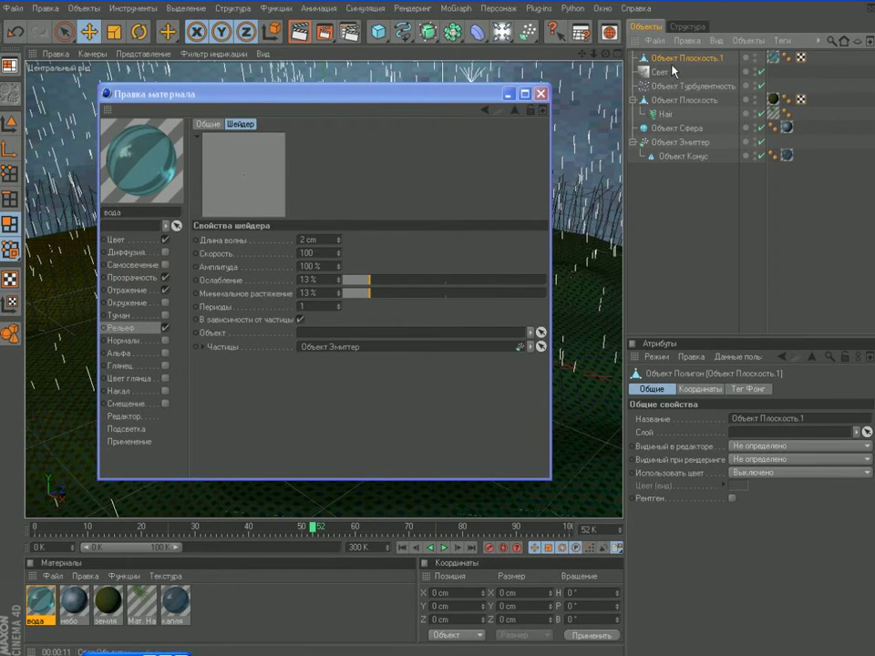
# Step: Assign the converted pond plane Объект Плоскость.1 as the Волны shader's object and minimize the material editor
pyautogui.moveTo(675, 58); pyautogui.dragTo(324, 334)
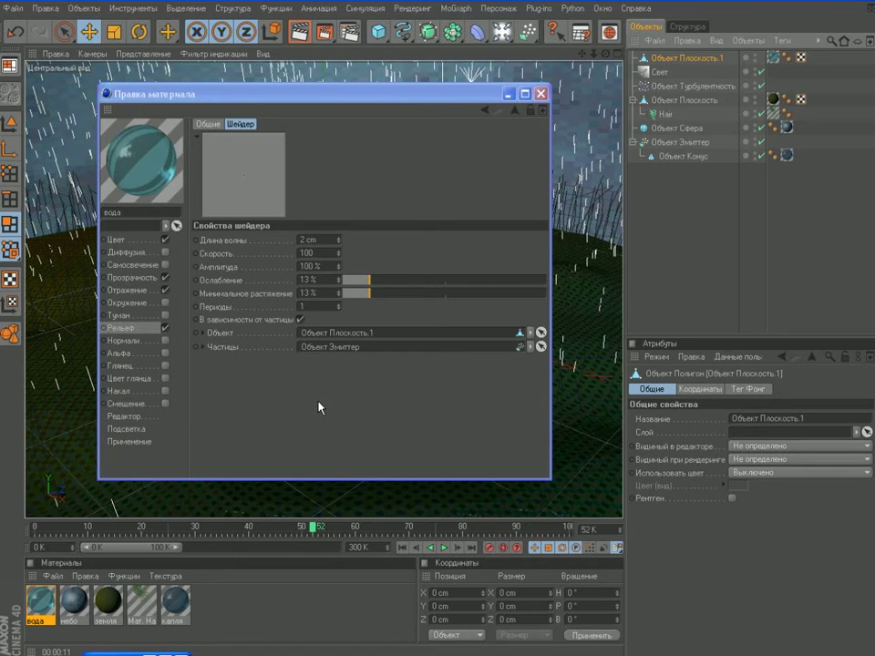
pyautogui.click(507, 95)
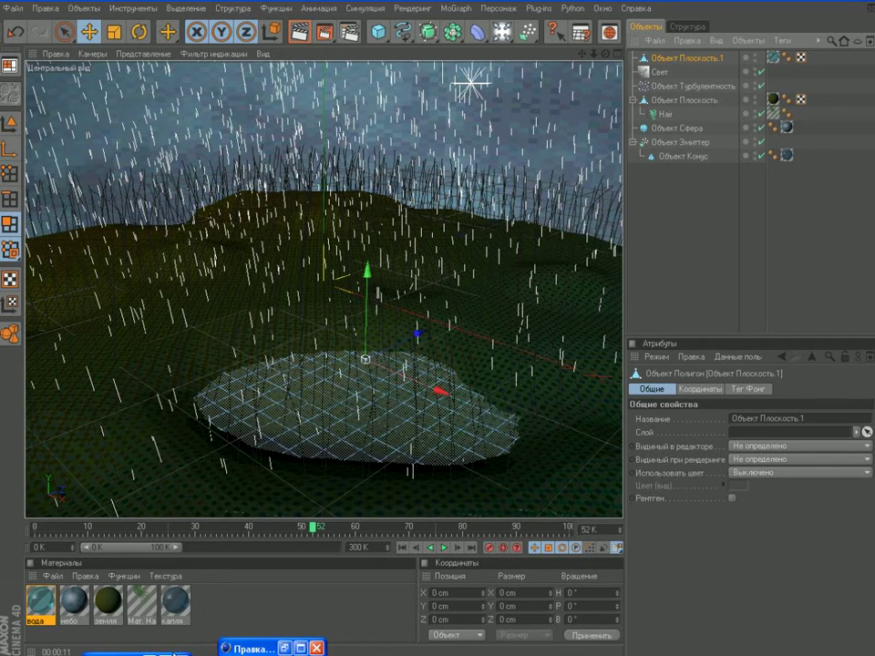
# Step: Play the rendered preview3.avi from its first frame to examine the ripples on the pond
pyautogui.moveTo(141, 655)
pyautogui.mouseDown()
pyautogui.moveTo(153, 621)
pyautogui.moveTo(169, 634)
pyautogui.moveTo(148, 642)
pyautogui.mouseUp()
pyautogui.click(148, 638)
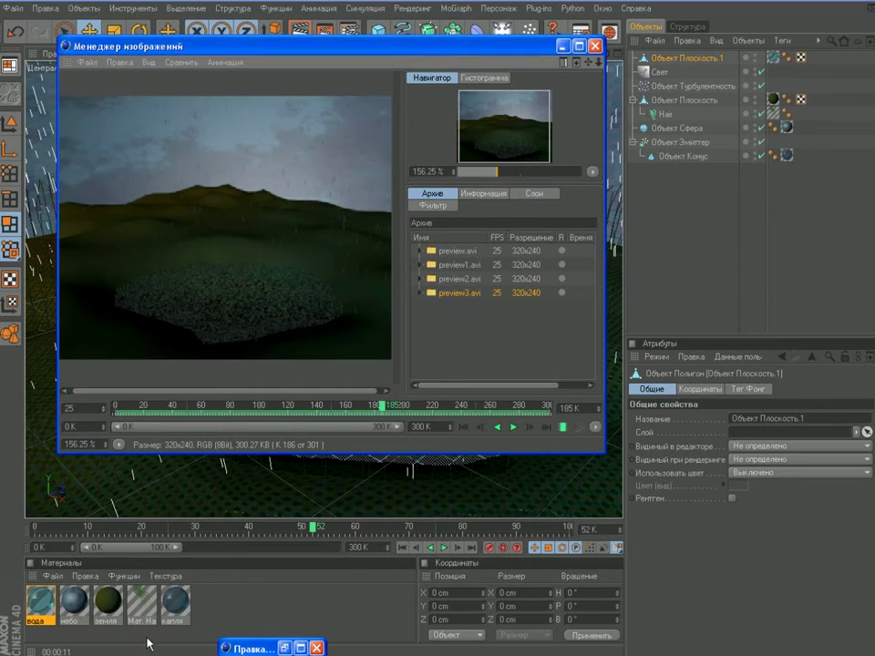
pyautogui.click(115, 410)
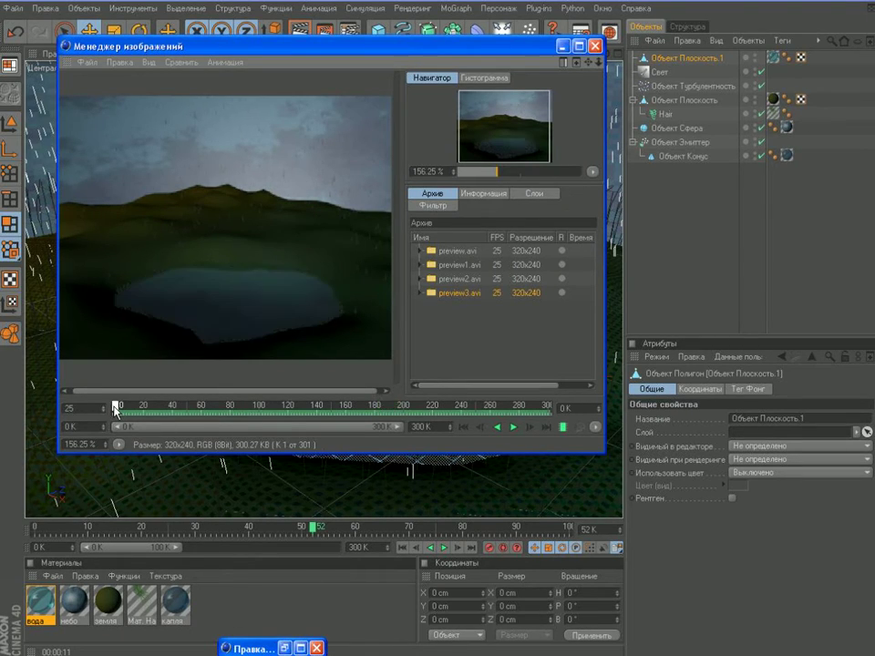
pyautogui.click(510, 427)
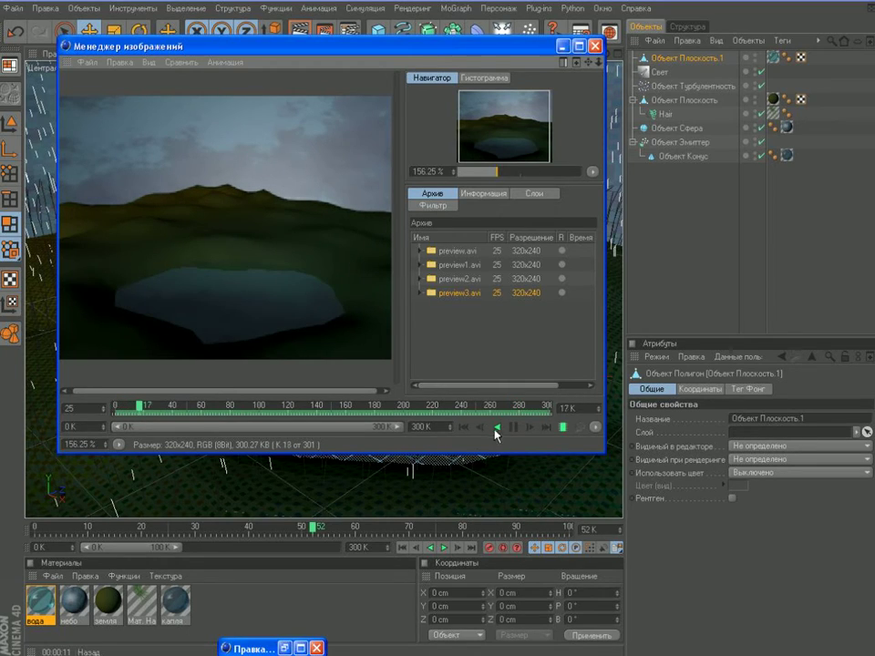
pyautogui.click(498, 427)
pyautogui.click(511, 426)
pyautogui.click(512, 428)
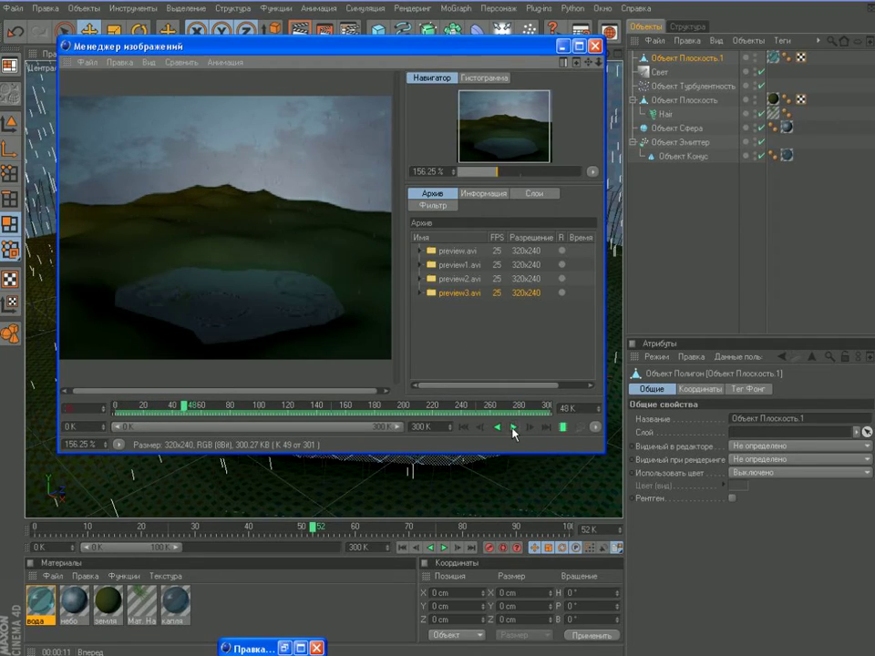
pyautogui.click(562, 45)
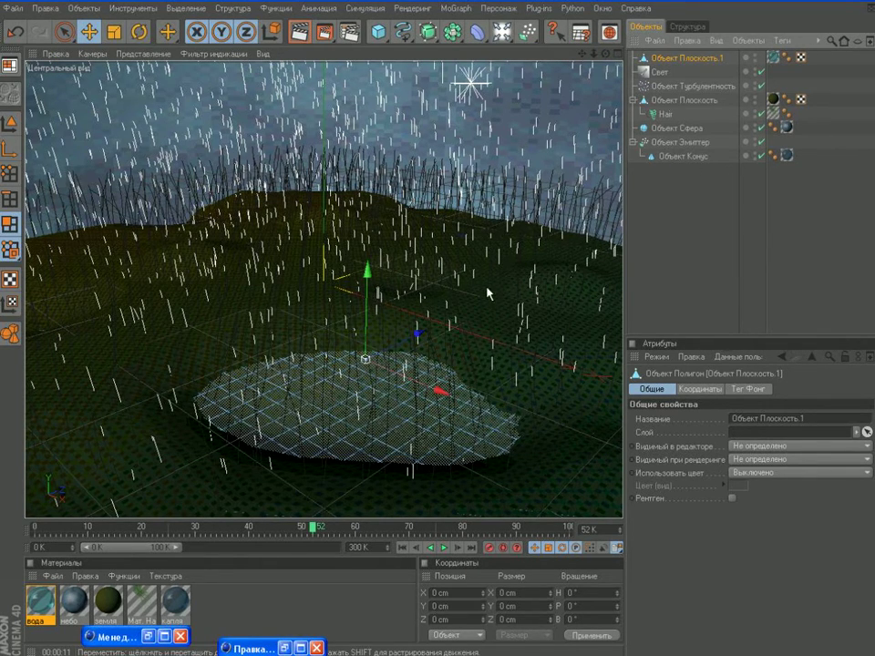
# Step: Add a particle Terminator object (Объект Терминатор) to the scene
pyautogui.scroll(-2, 484, 292)
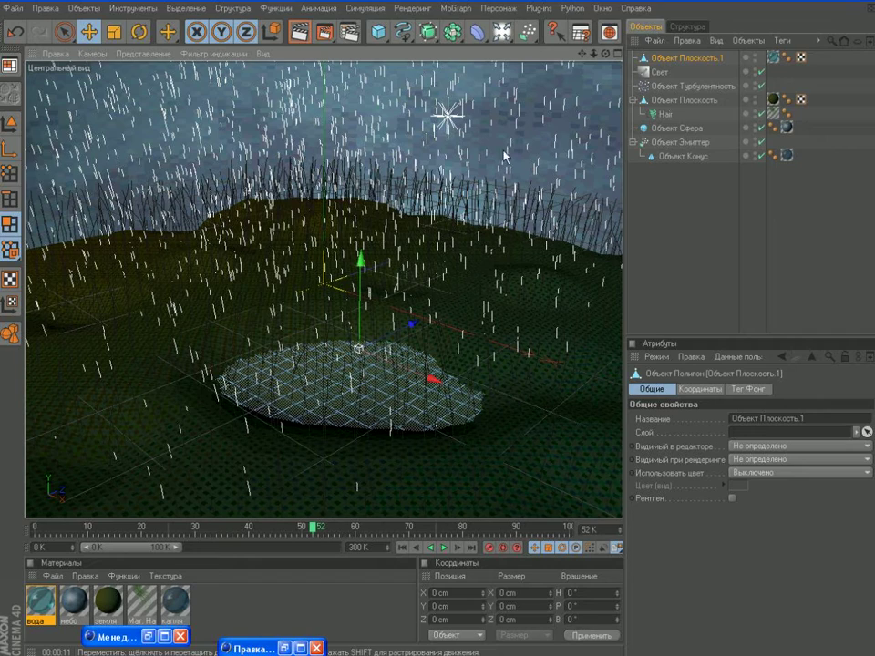
pyautogui.click(512, 43)
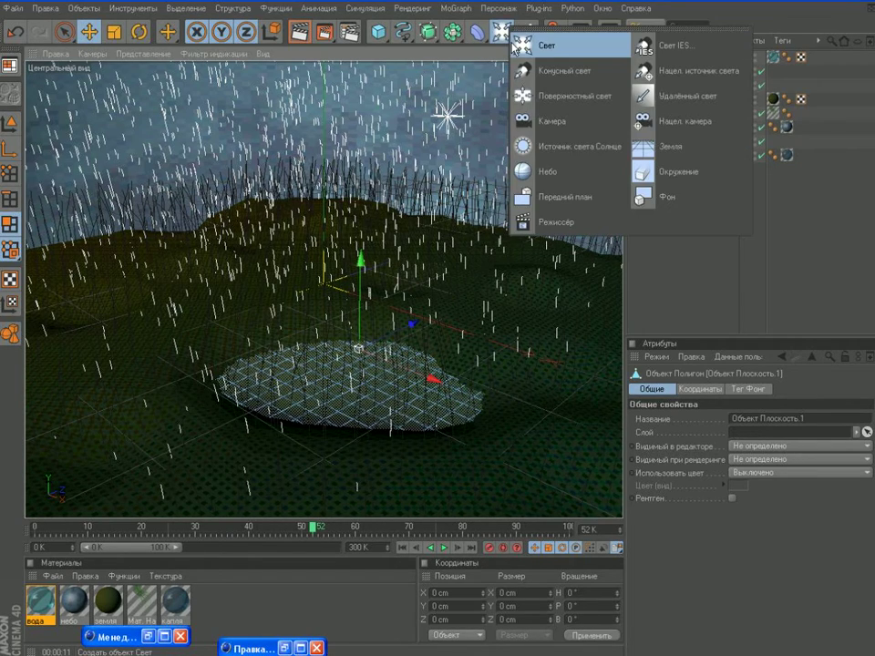
pyautogui.click(488, 63)
pyautogui.click(533, 43)
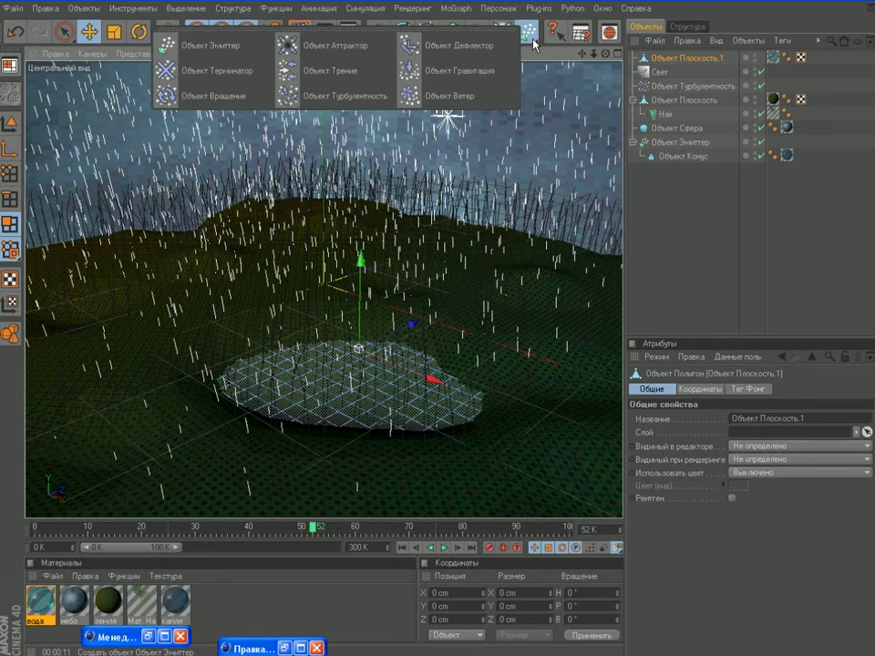
pyautogui.click(185, 63)
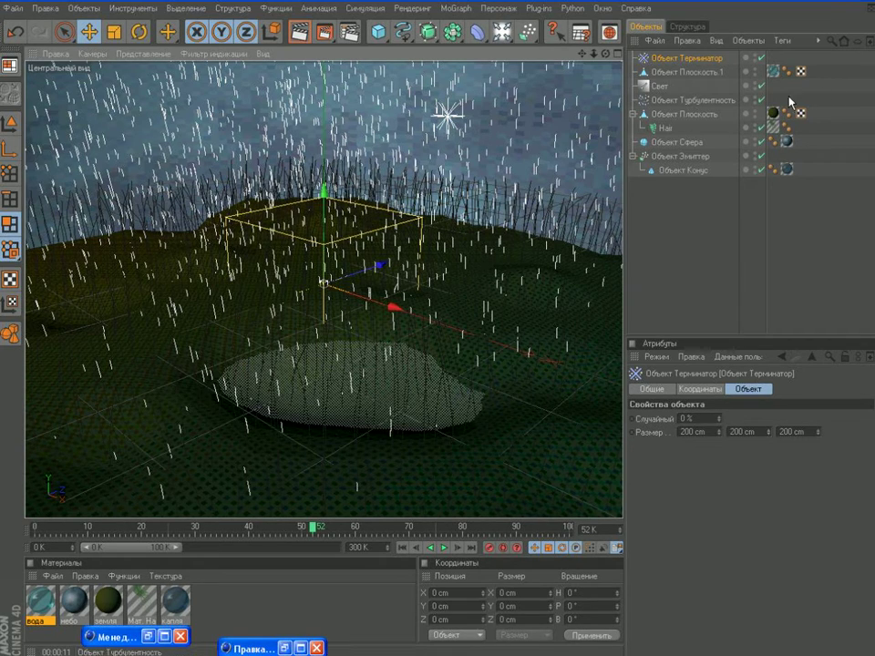
# Step: Disable the sky sphere Объект Сфера and lower the Terminator object beneath the terrain
pyautogui.click(756, 142)
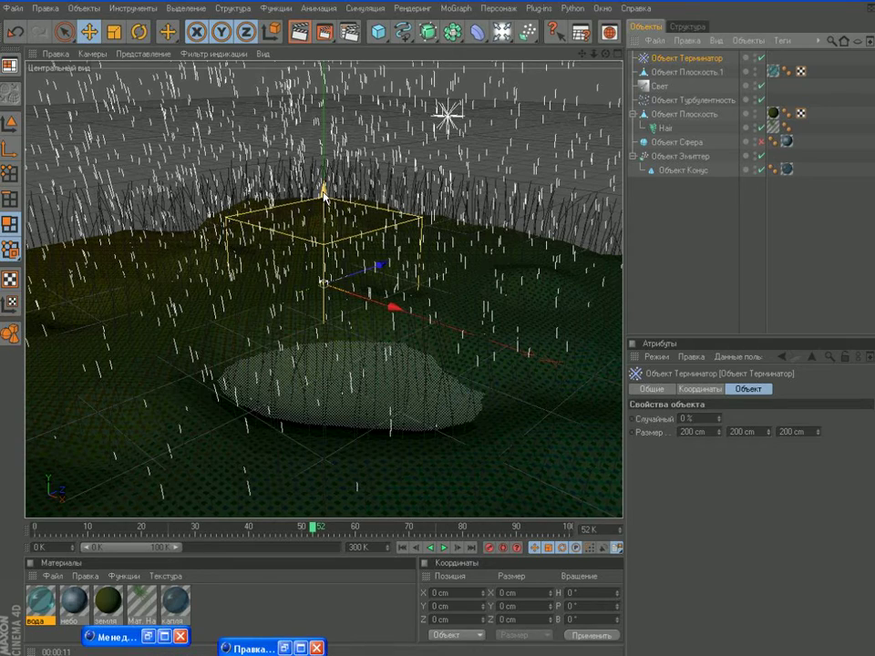
pyautogui.moveTo(323, 193); pyautogui.dragTo(323, 111)
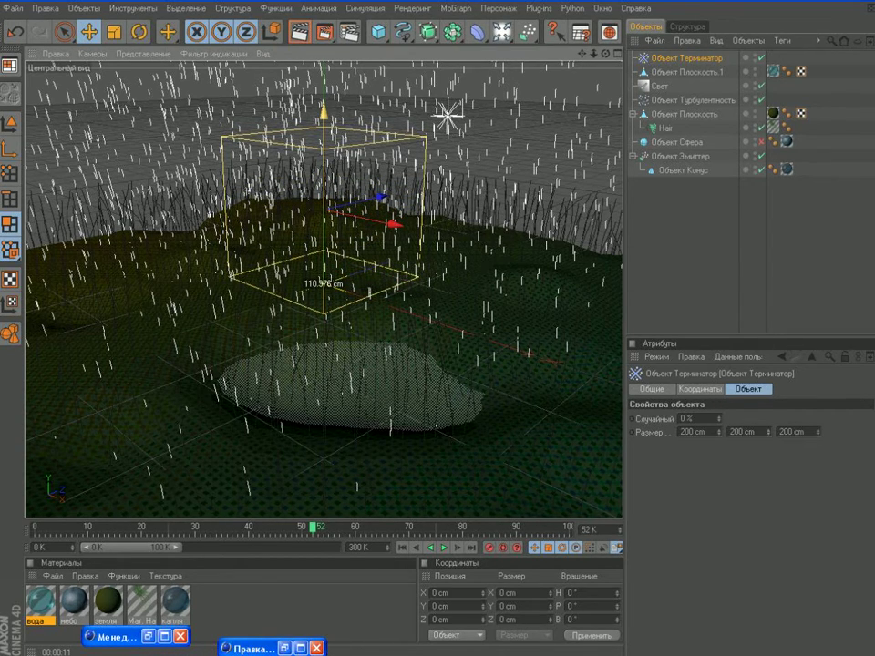
pyautogui.moveTo(323, 111); pyautogui.dragTo(324, 333)
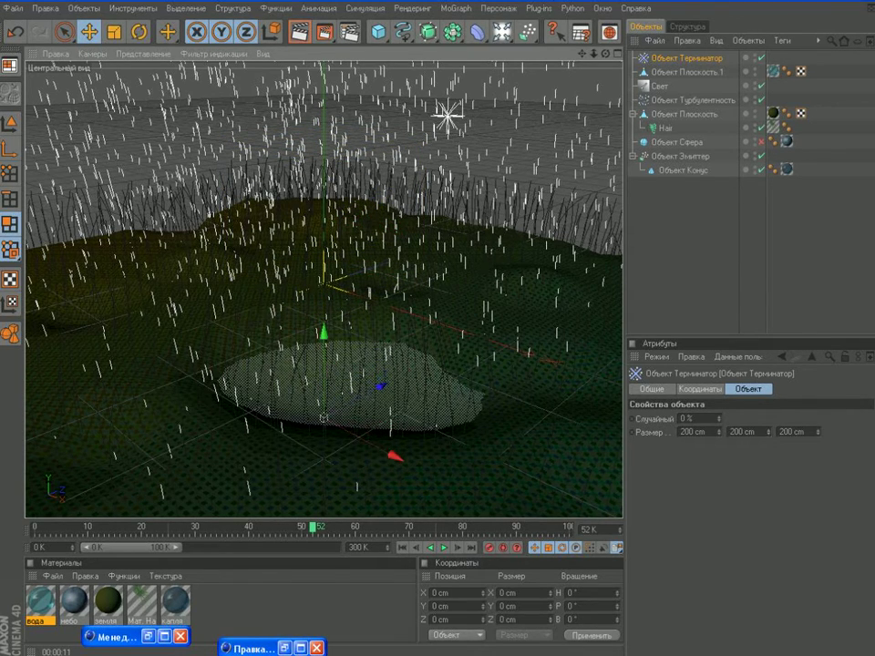
pyautogui.moveTo(606, 53); pyautogui.dragTo(601, 14)
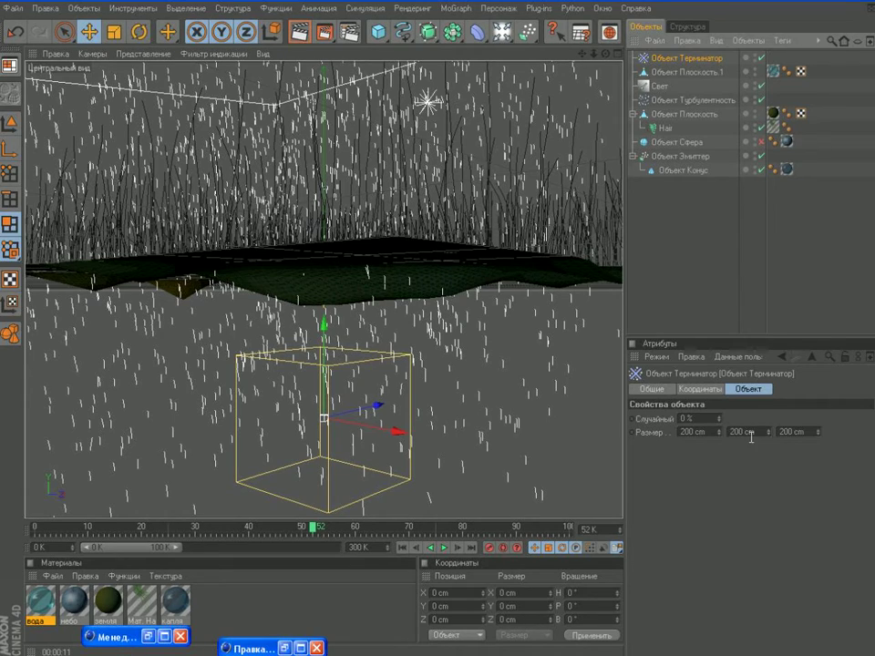
# Step: Set the Terminator object's X size (Размер) to 1000 cm
pyautogui.click(712, 434)
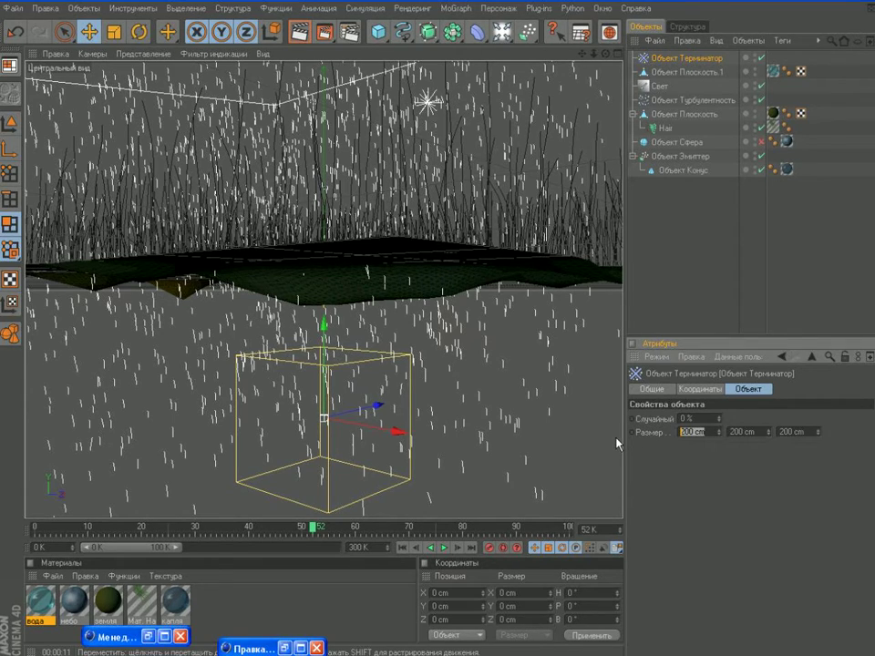
pyautogui.write('1000')
pyautogui.press('Return')
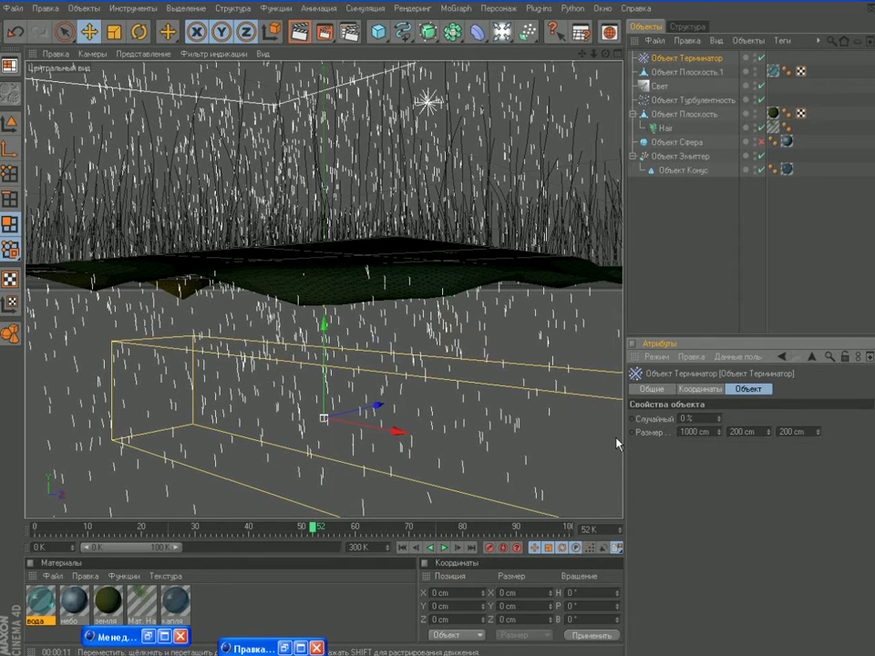
pyautogui.doubleClick(757, 432)
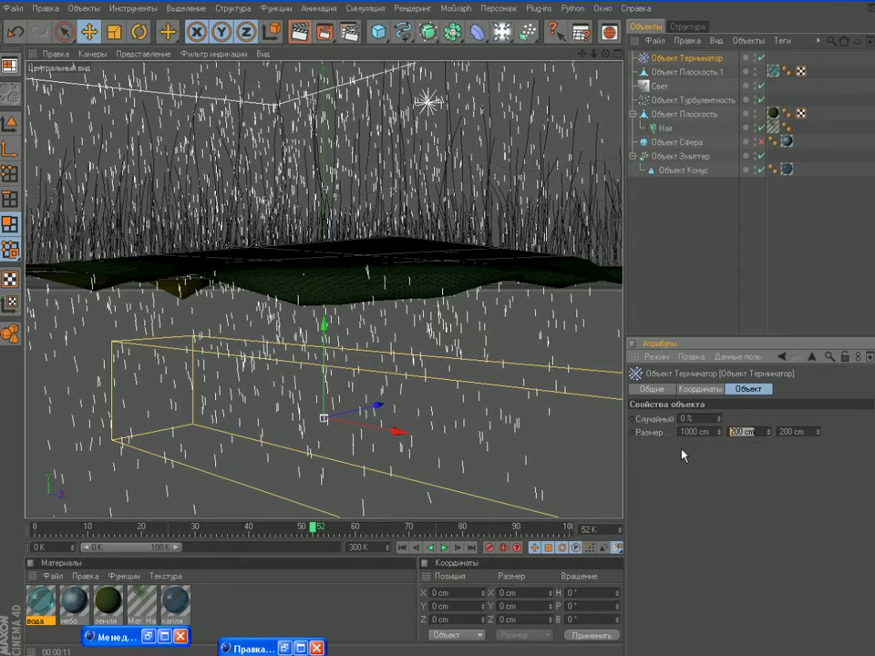
pyautogui.write('1000')
pyautogui.press('Return')
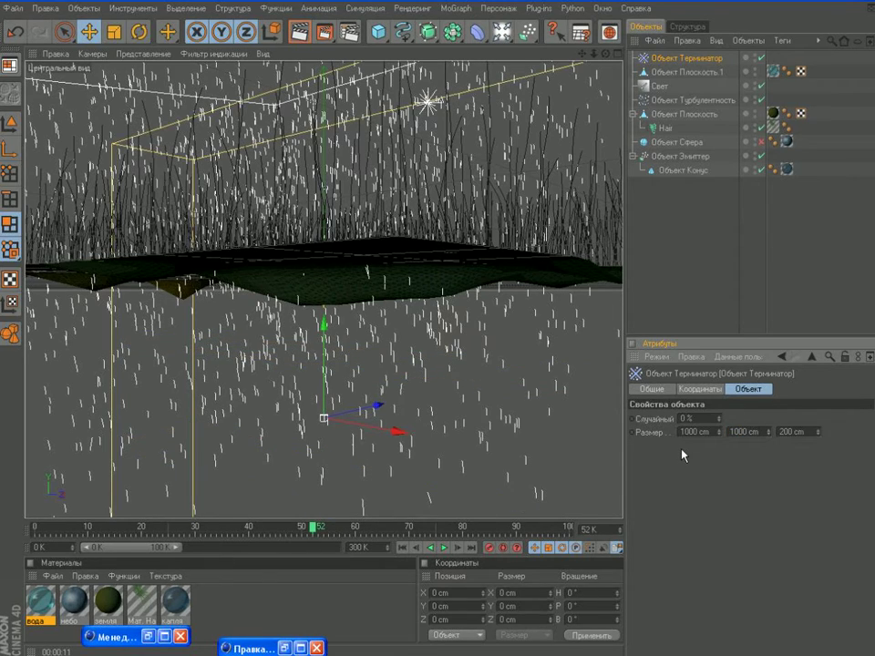
pyautogui.doubleClick(730, 432)
pyautogui.write('3')
pyautogui.write('00')
pyautogui.press('Return')
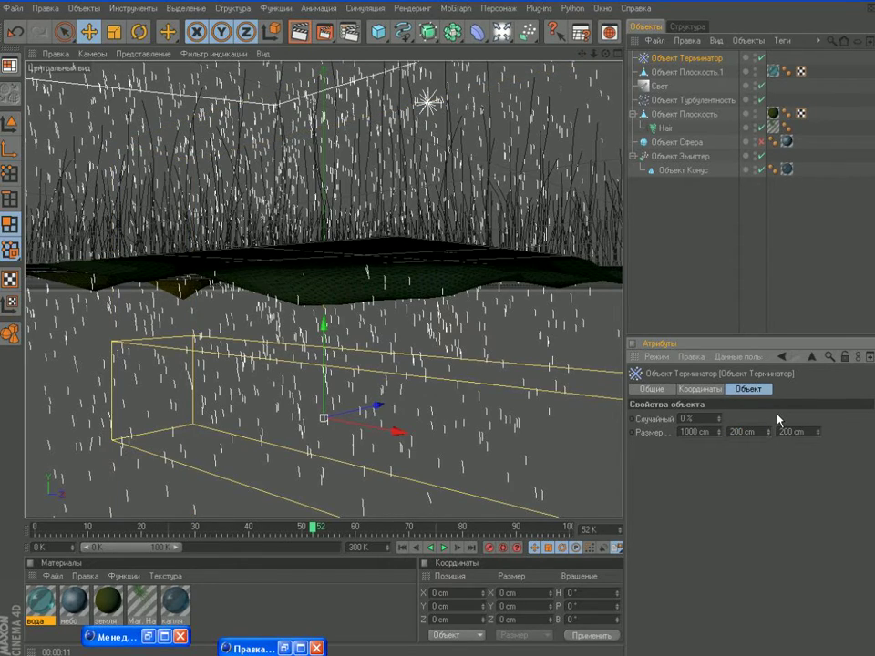
# Step: Set the Terminator object's Z size (Размер) to 1000 cm
pyautogui.doubleClick(789, 432)
pyautogui.write('1000')
pyautogui.press('Return')
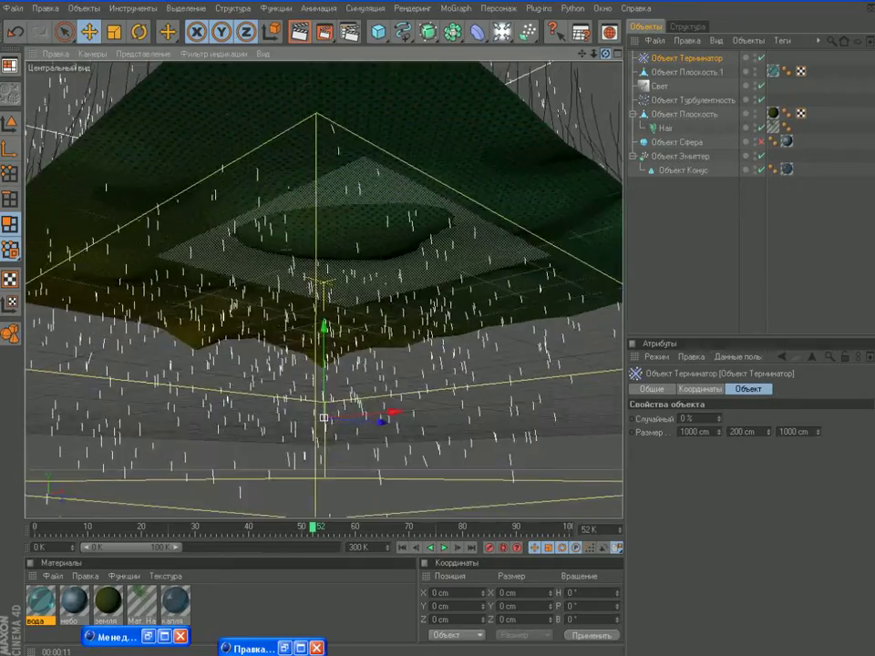
# Step: Return the animation to frame 0 and set the Terminator object's Y size to 100 cm
pyautogui.moveTo(605, 54); pyautogui.dragTo(625, 97)
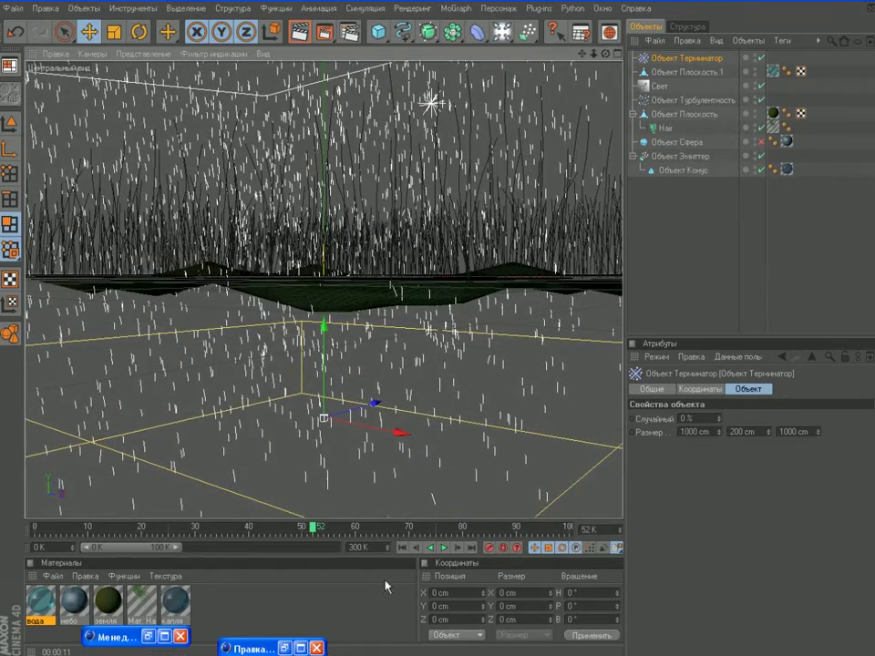
pyautogui.click(430, 549)
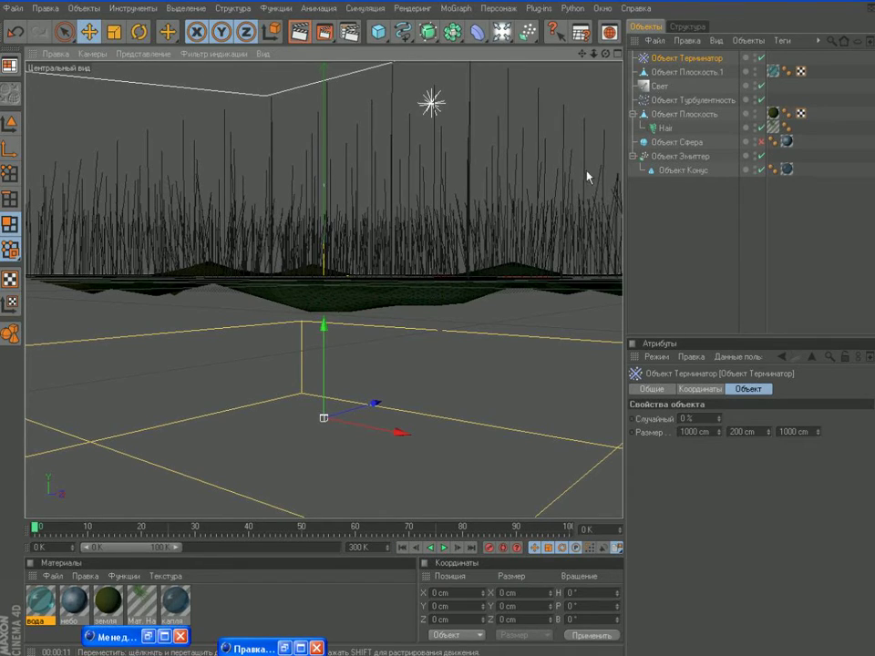
pyautogui.keyDown('alt'); pyautogui.moveTo(586, 175); pyautogui.dragTo(548, 236); pyautogui.keyUp('alt')
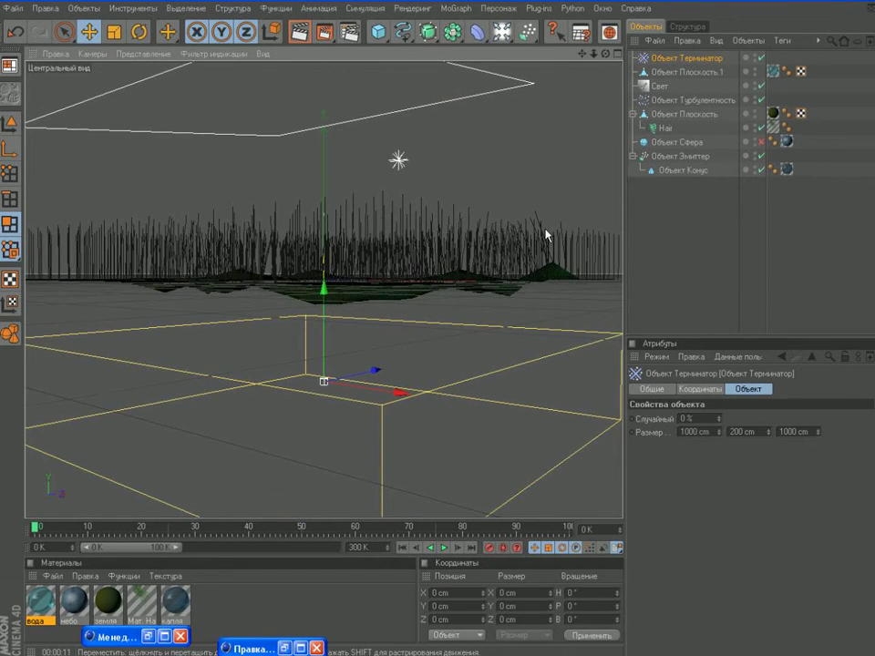
pyautogui.click(740, 432)
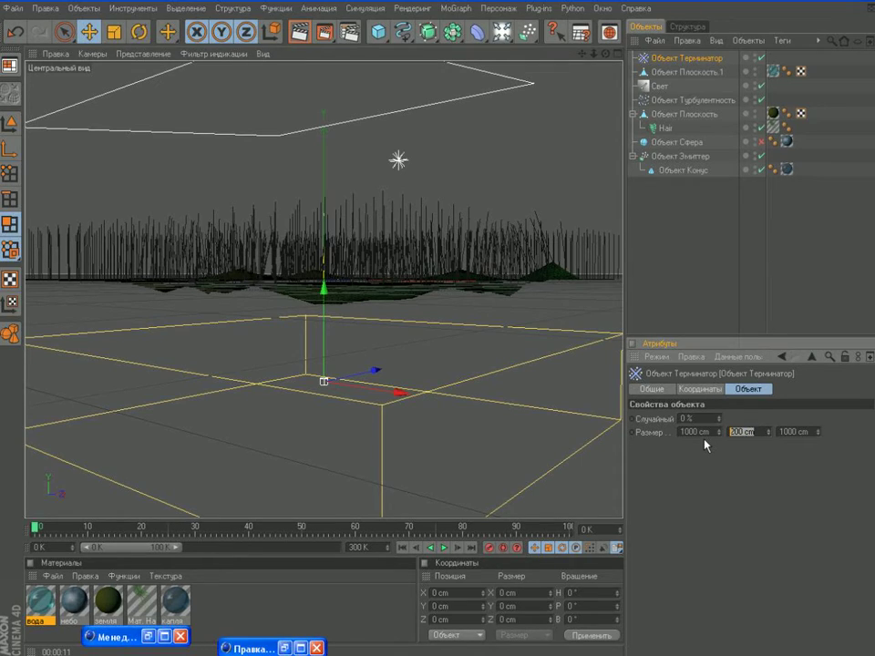
pyautogui.write('100')
pyautogui.press('Return')
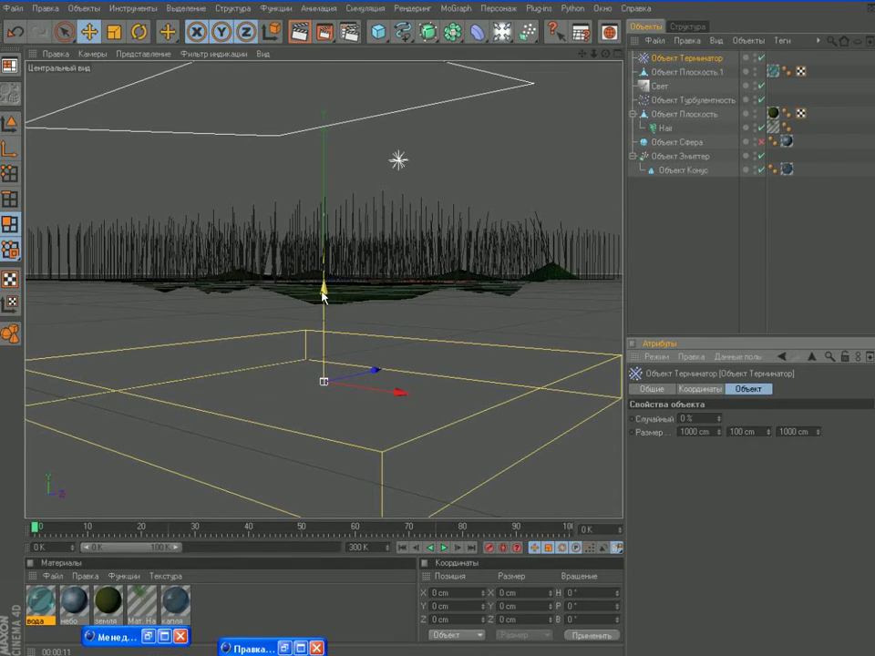
# Step: Raise the Terminator object to just beneath the terrain, checking it with the rain animation playing, and rewind to frame 0
pyautogui.moveTo(324, 289); pyautogui.dragTo(324, 262)
pyautogui.moveTo(324, 245); pyautogui.dragTo(324, 246)
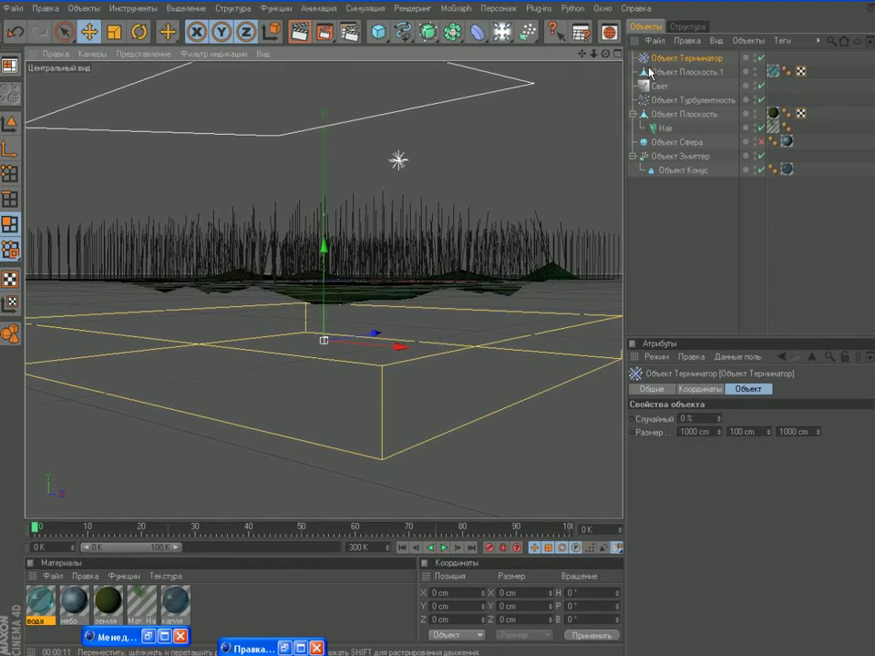
pyautogui.moveTo(605, 54); pyautogui.dragTo(603, 28)
pyautogui.click(444, 547)
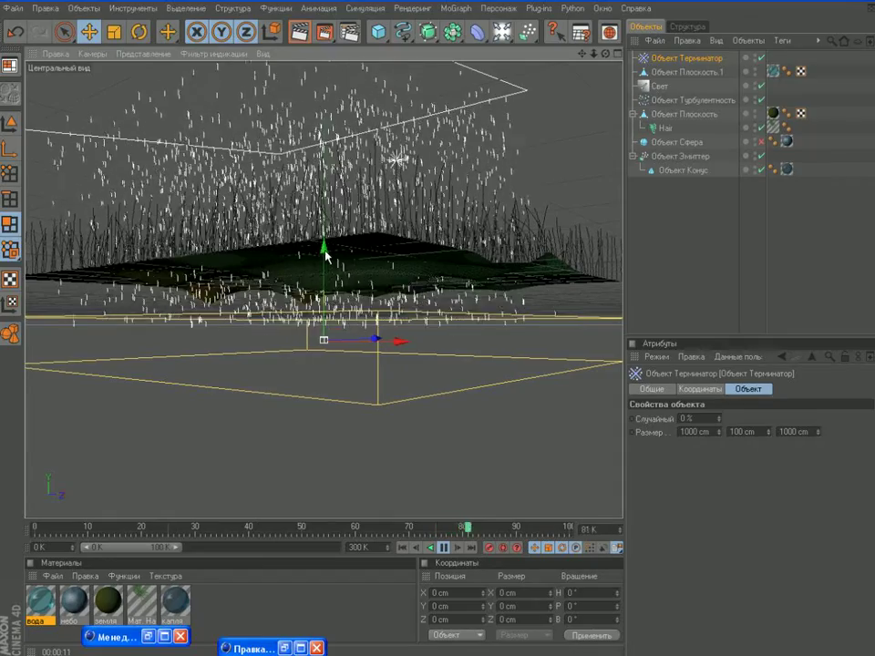
pyautogui.moveTo(325, 249); pyautogui.dragTo(325, 233)
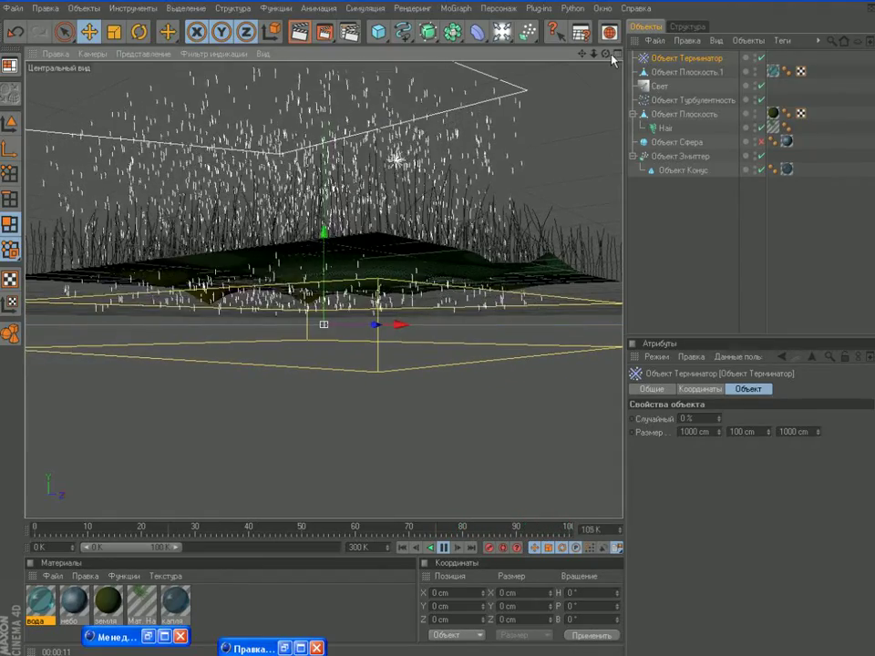
pyautogui.moveTo(605, 54); pyautogui.dragTo(619, 136)
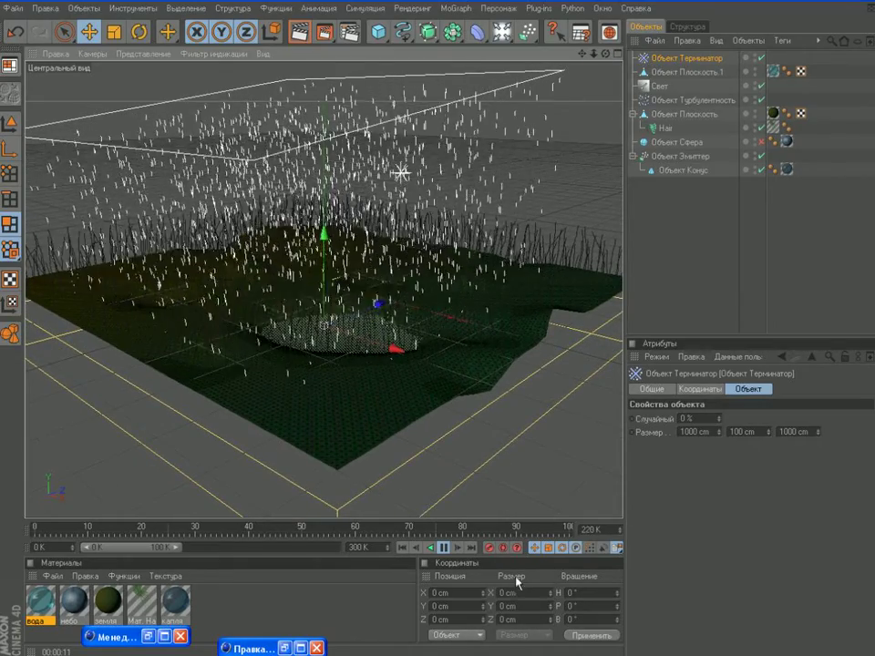
pyautogui.click(444, 548)
pyautogui.click(402, 548)
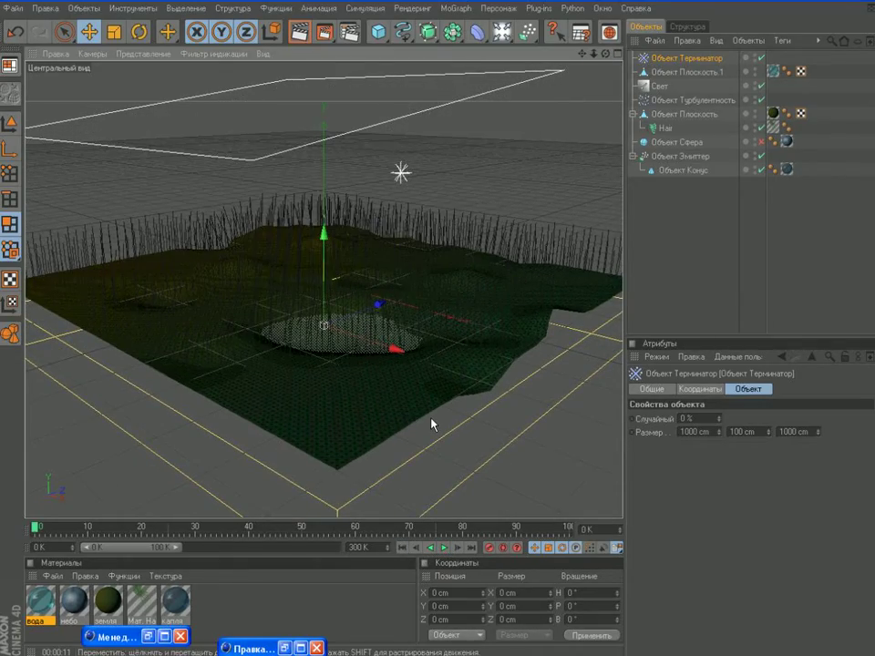
# Step: Reset the viewport to the standard view (Стандартный вид), frame the pond and render the active view
pyautogui.click(58, 54)
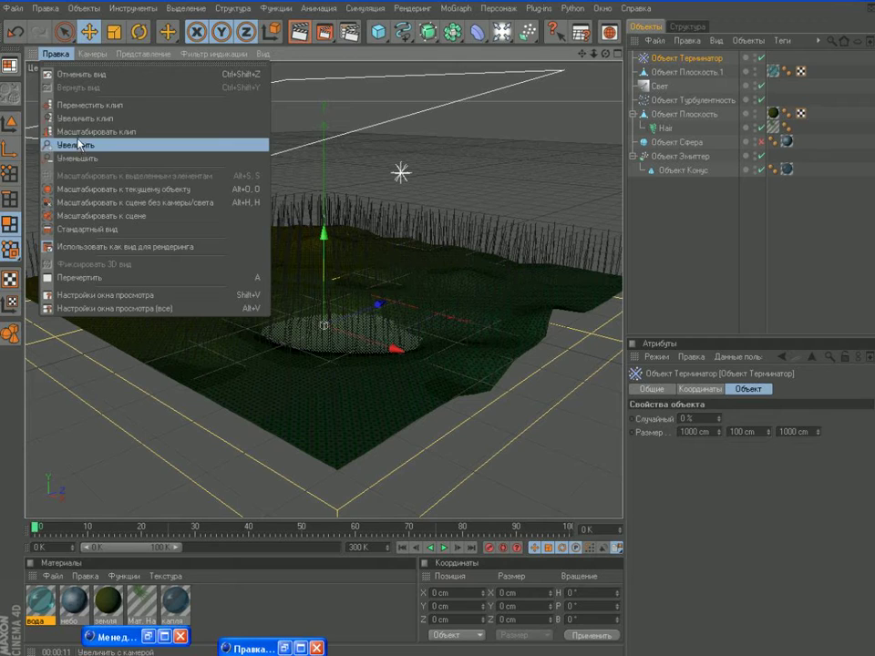
pyautogui.click(74, 230)
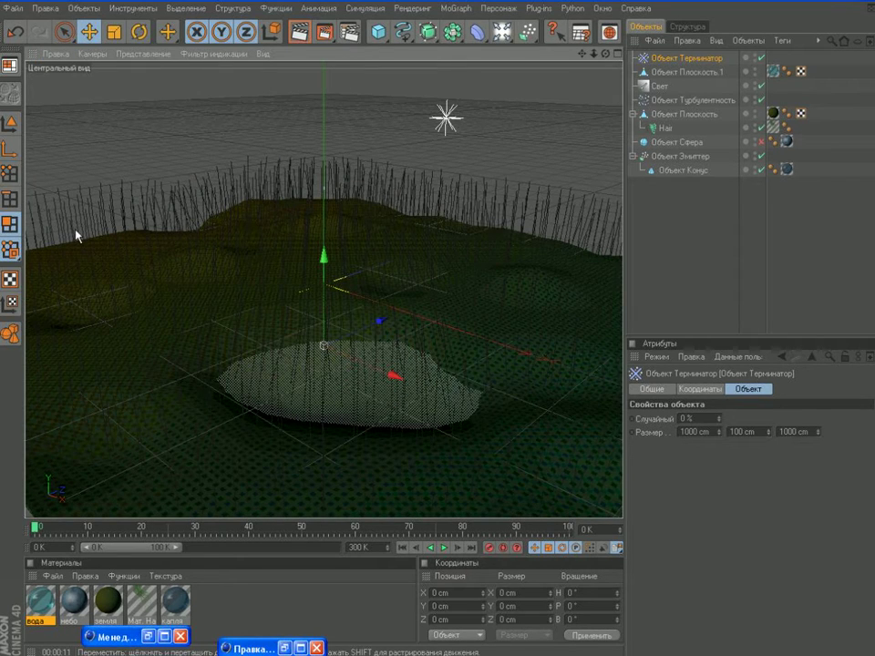
pyautogui.moveTo(605, 55); pyautogui.dragTo(603, 44)
pyautogui.scroll(1, 488, 213)
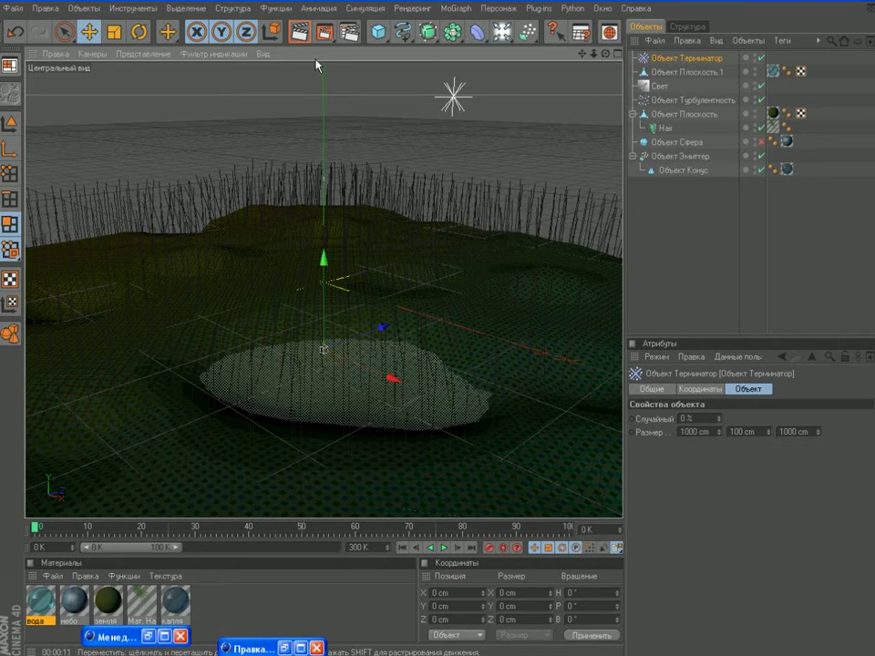
pyautogui.click(302, 30)
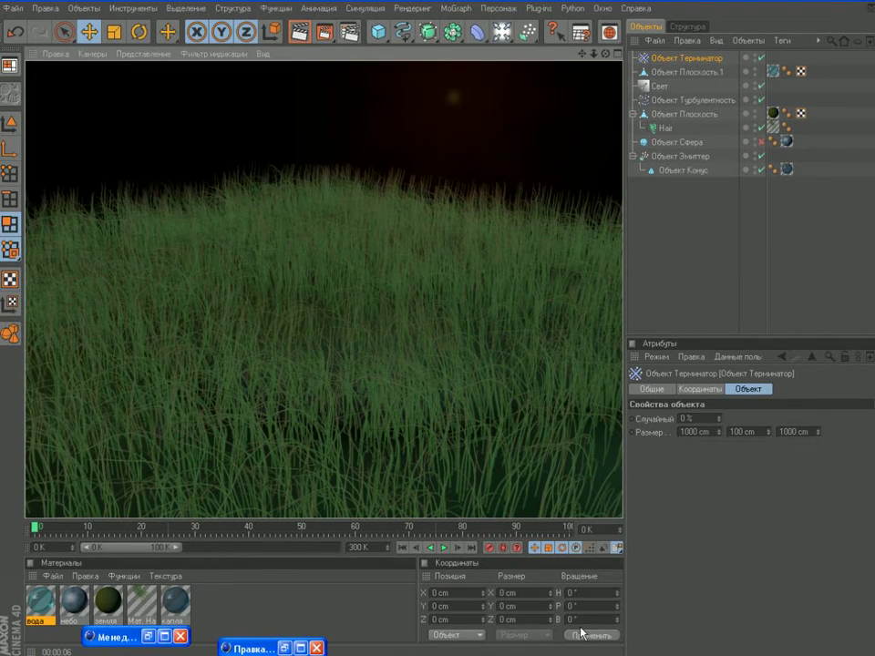
# Step: Enable the sky sphere (Объект Сфера), play the rain animation to frame 61 and render the active view
pyautogui.click(762, 142)
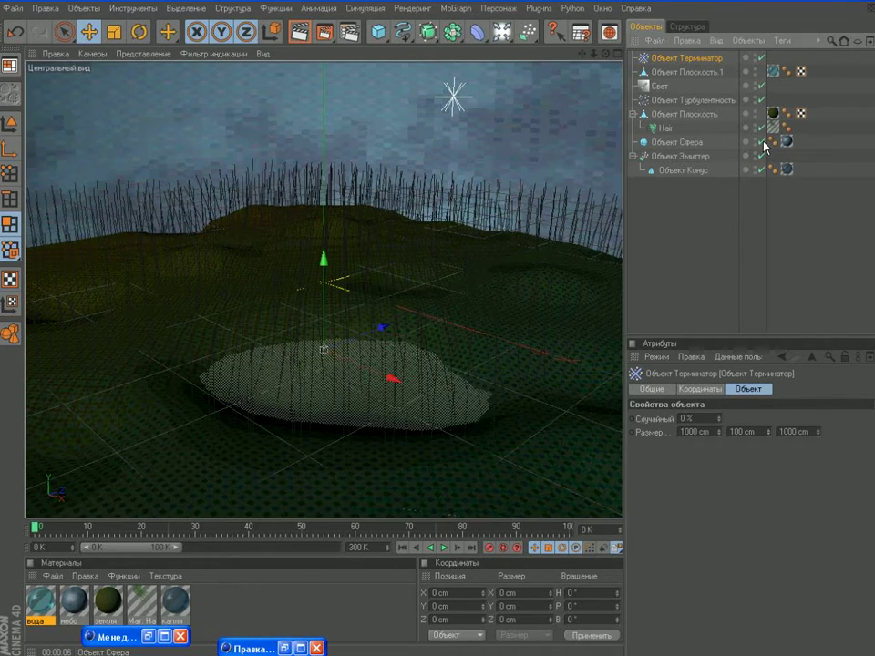
pyautogui.scroll(1, 447, 470)
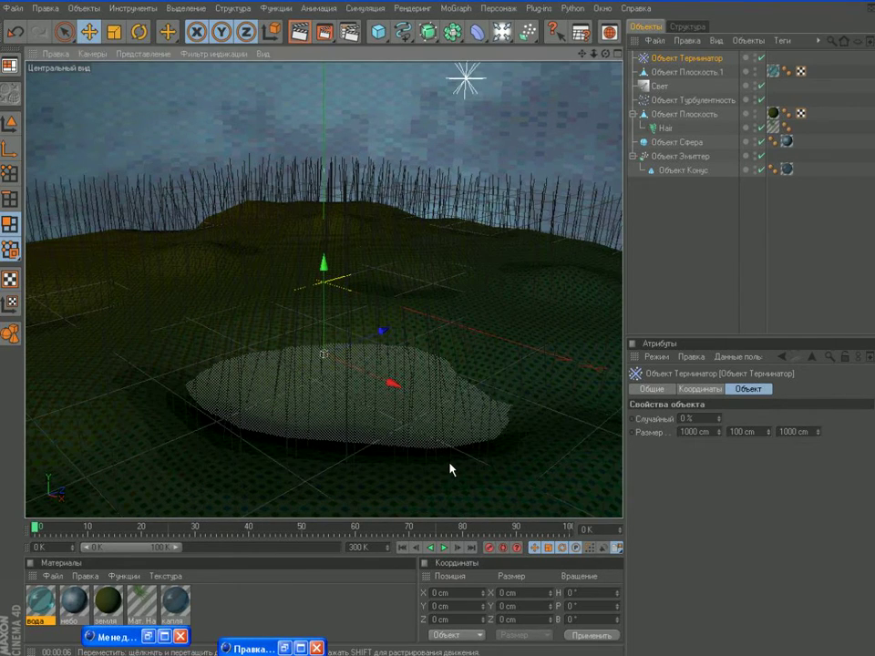
pyautogui.click(443, 550)
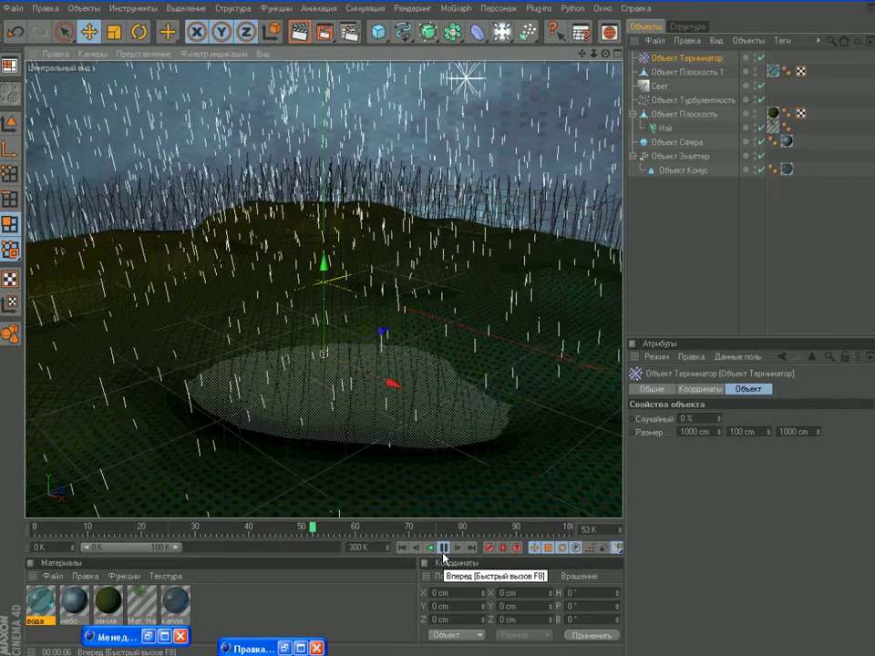
pyautogui.click(442, 549)
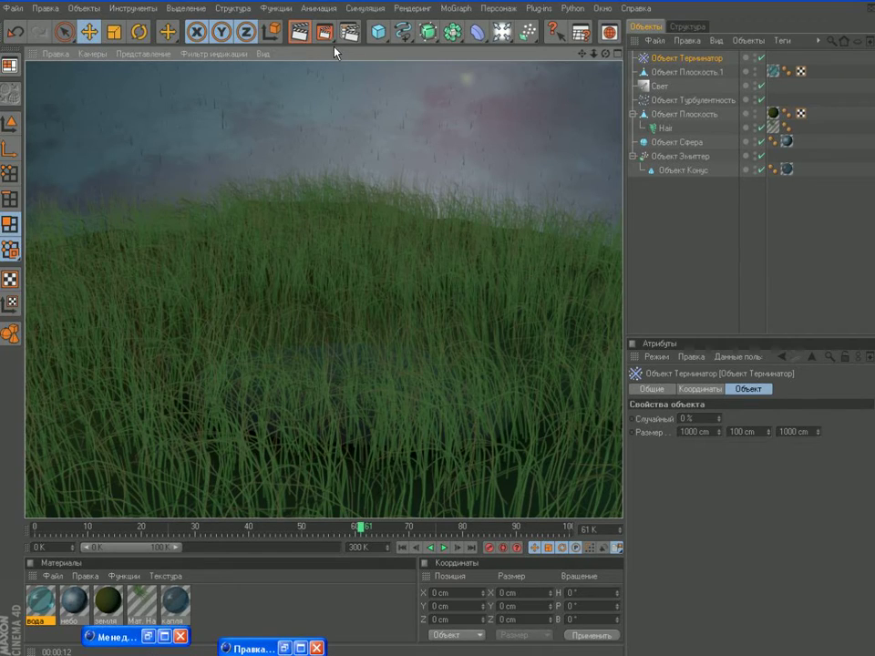
# Step: Render the current frame to the picture manager (Менеджер изображений) and minimise its window
pyautogui.moveTo(326, 34); pyautogui.dragTo(371, 180)
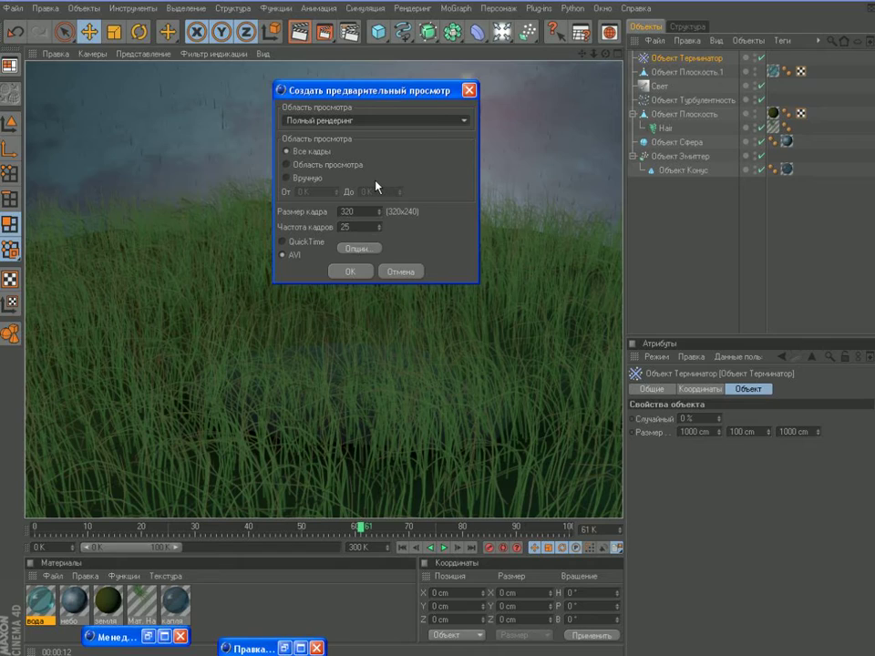
pyautogui.click(468, 90)
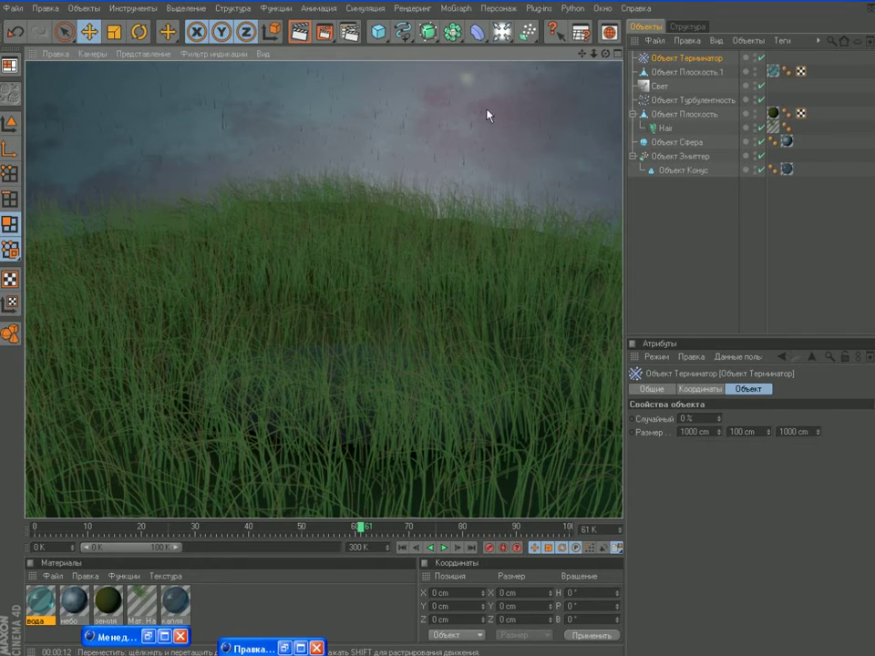
pyautogui.click(300, 35)
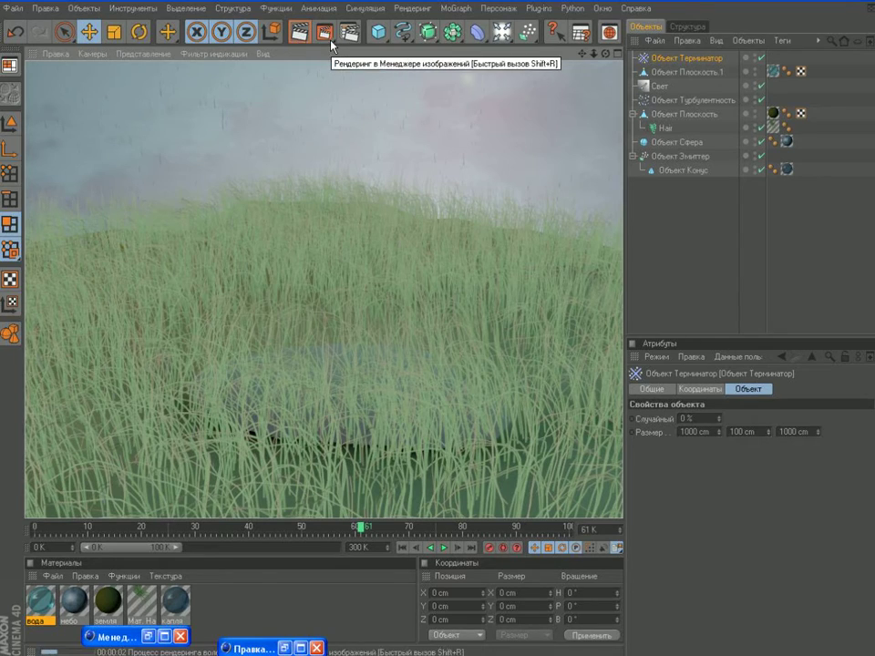
pyautogui.click(325, 35)
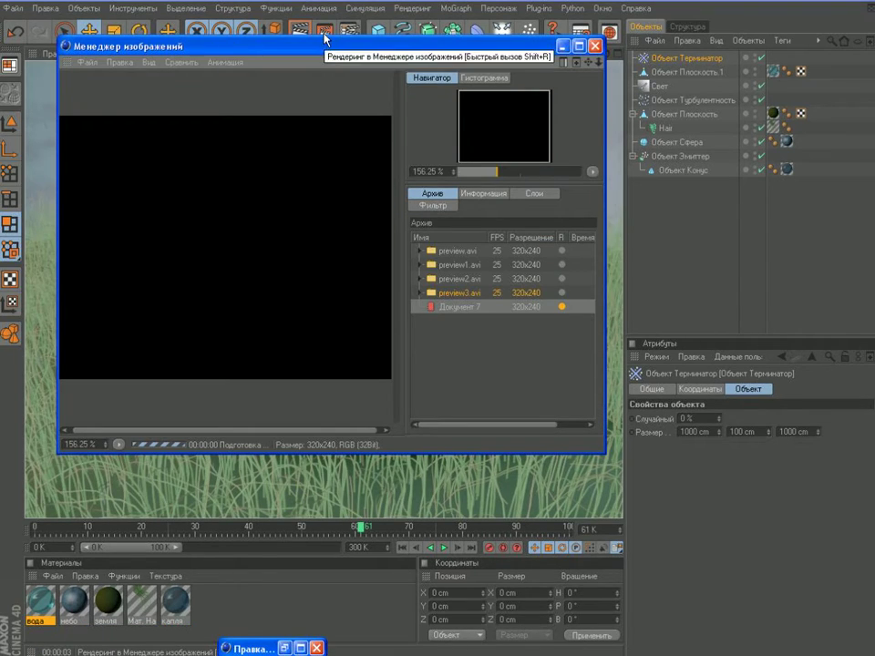
pyautogui.click(564, 46)
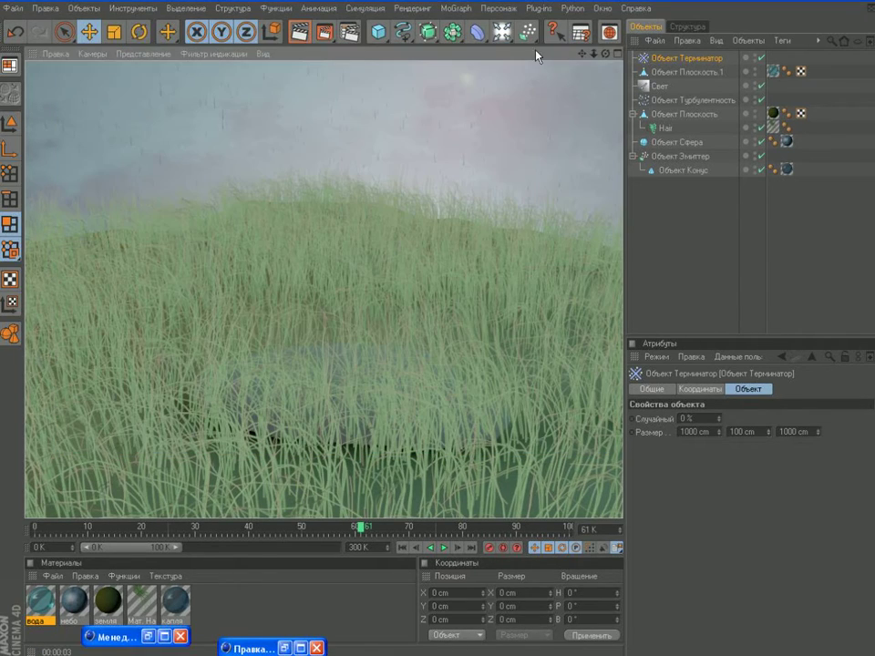
# Step: Set the render output to 1280 x 720 pixels and its frame range to all frames (Все кадры)
pyautogui.click(350, 38)
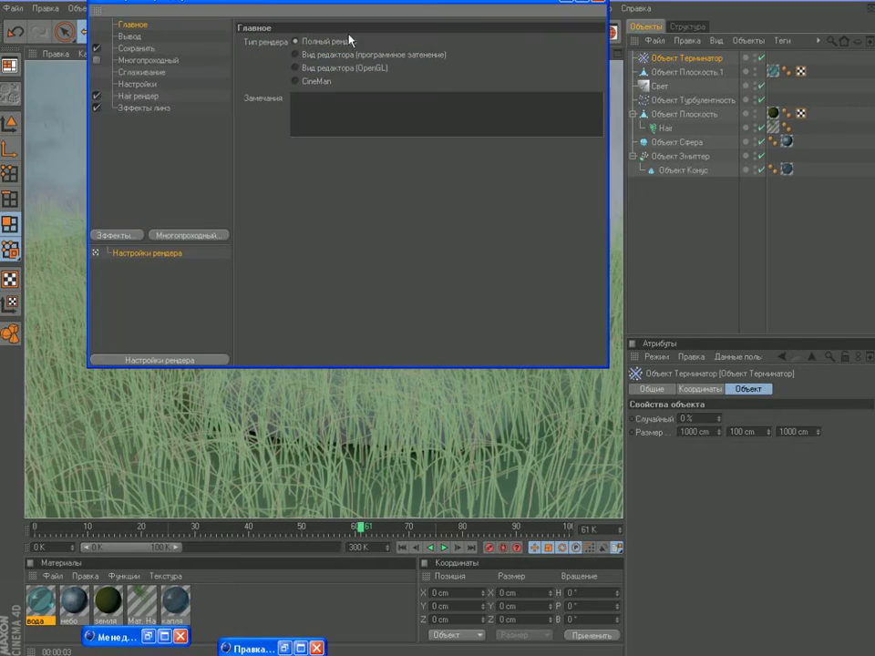
pyautogui.click(131, 37)
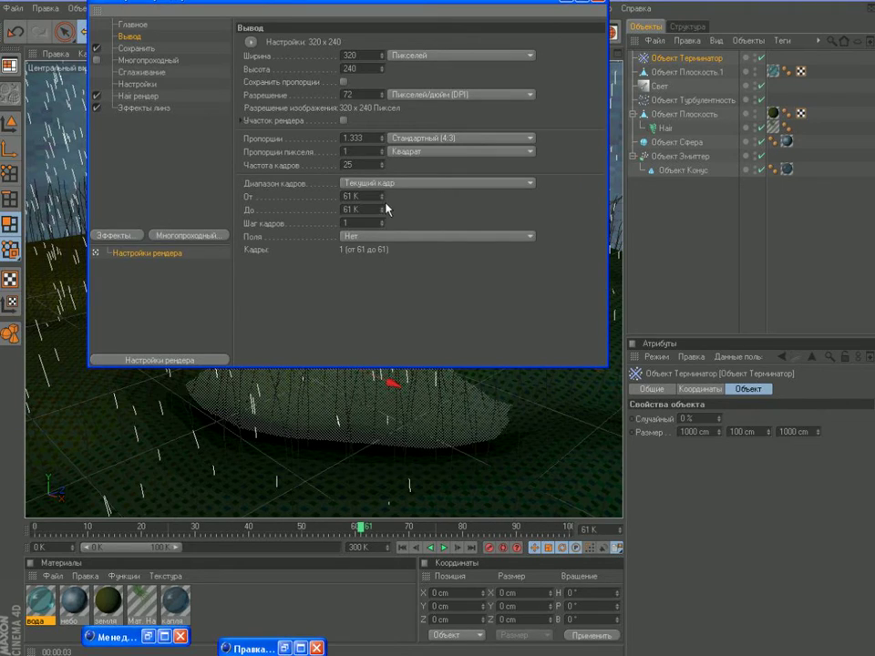
pyautogui.click(529, 184)
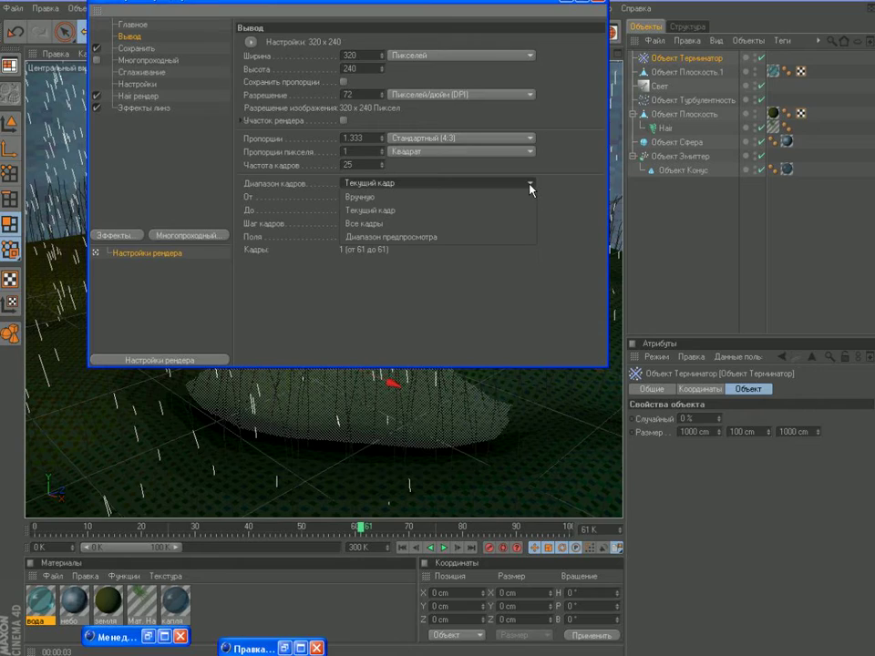
pyautogui.click(530, 185)
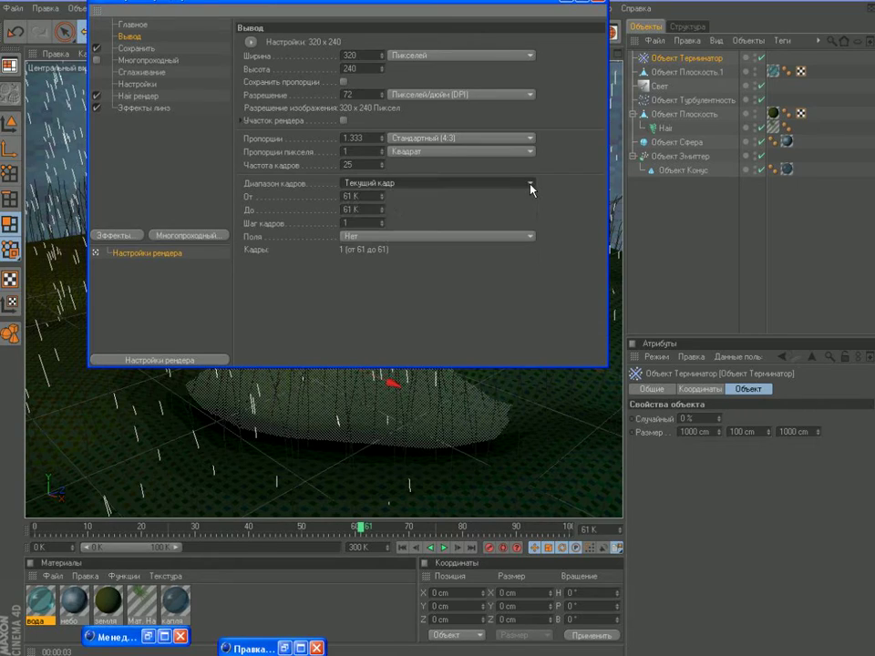
pyautogui.doubleClick(355, 55)
pyautogui.write('1280')
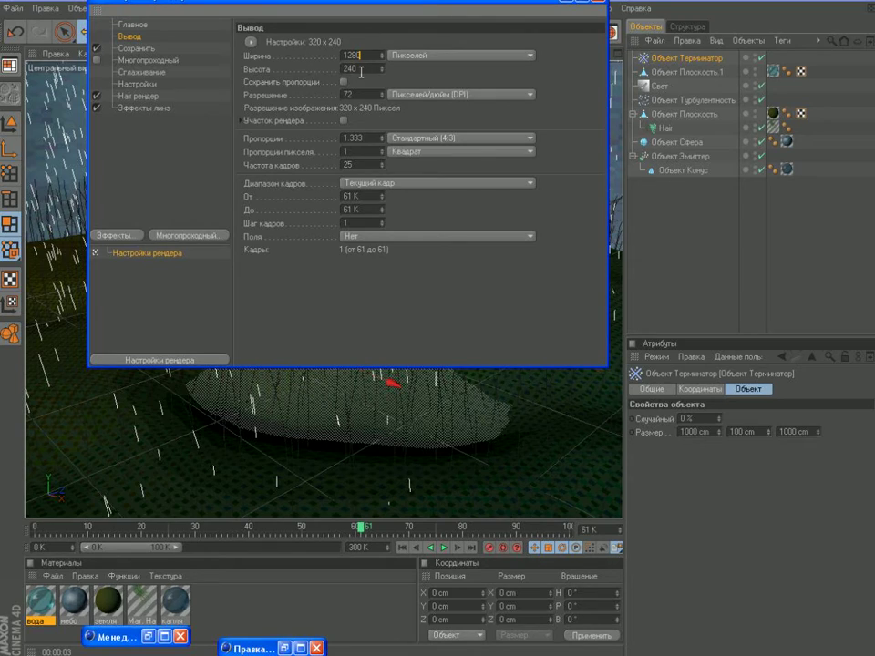
pyautogui.press('Tab')
pyautogui.write('72')
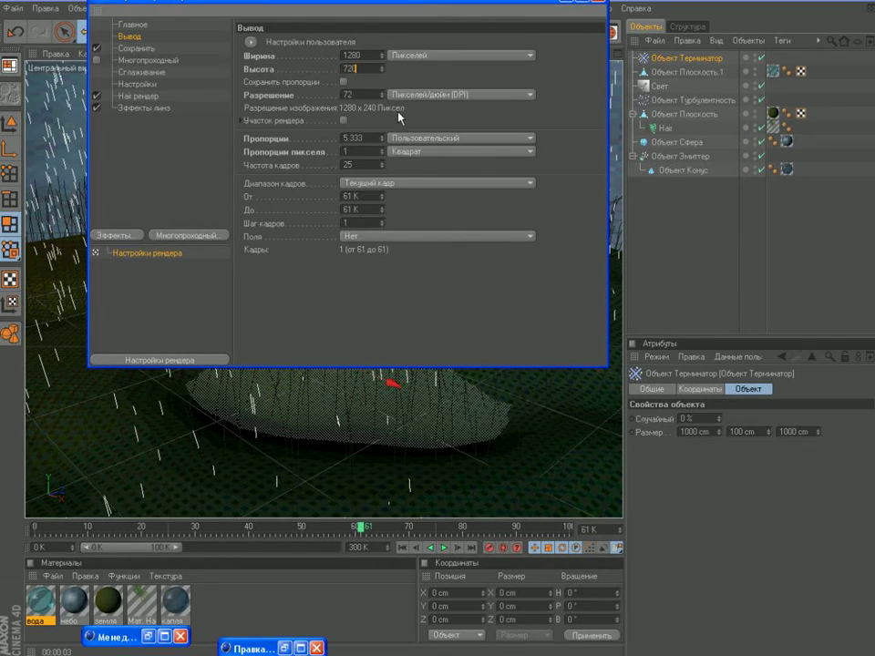
pyautogui.write('0')
pyautogui.press('Return')
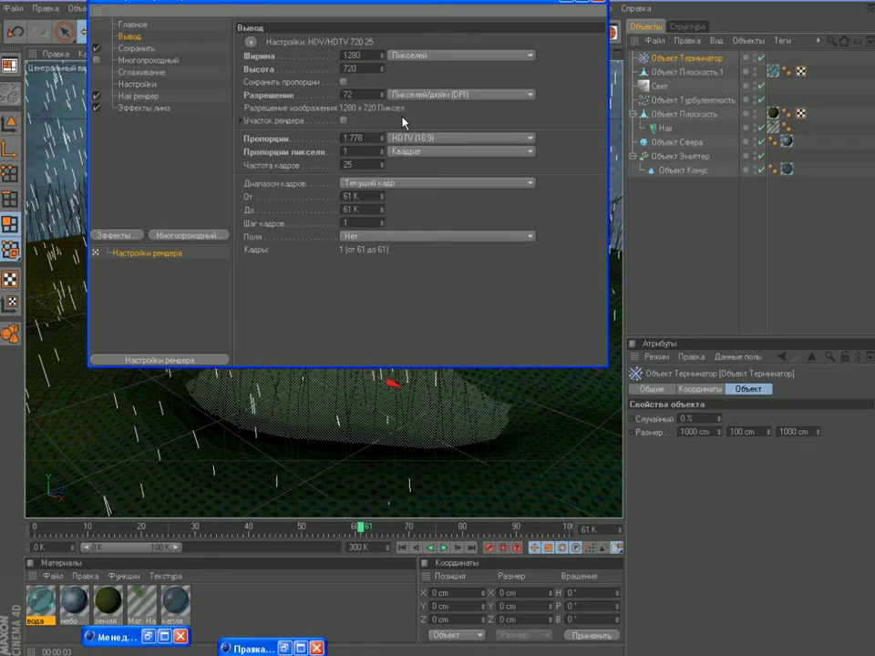
pyautogui.click(532, 183)
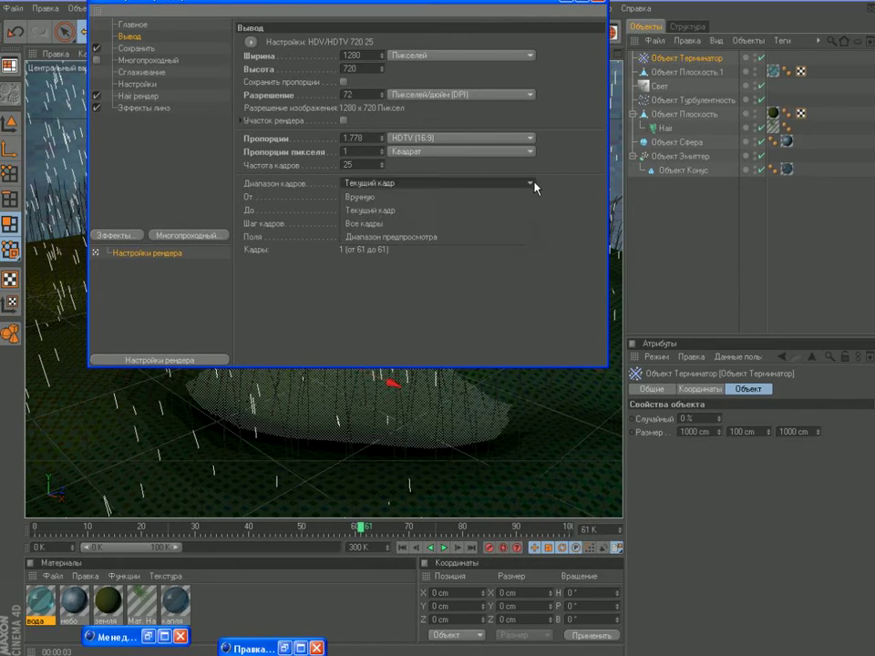
pyautogui.click(380, 225)
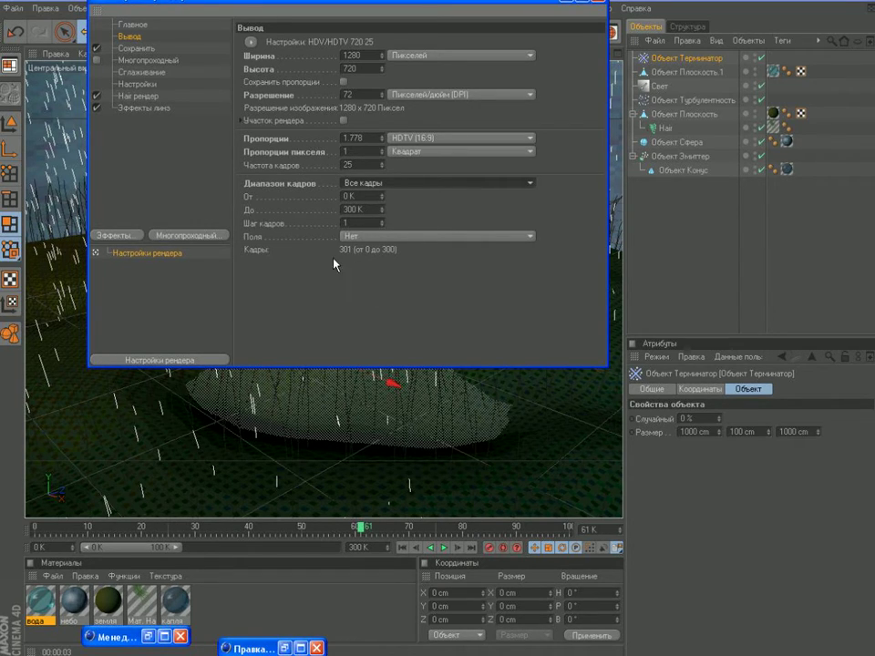
# Step: Set the render's save format to AVI (Система клипов AVI) with the x264vfw H.264/MPEG-4 AVC codec
pyautogui.click(147, 50)
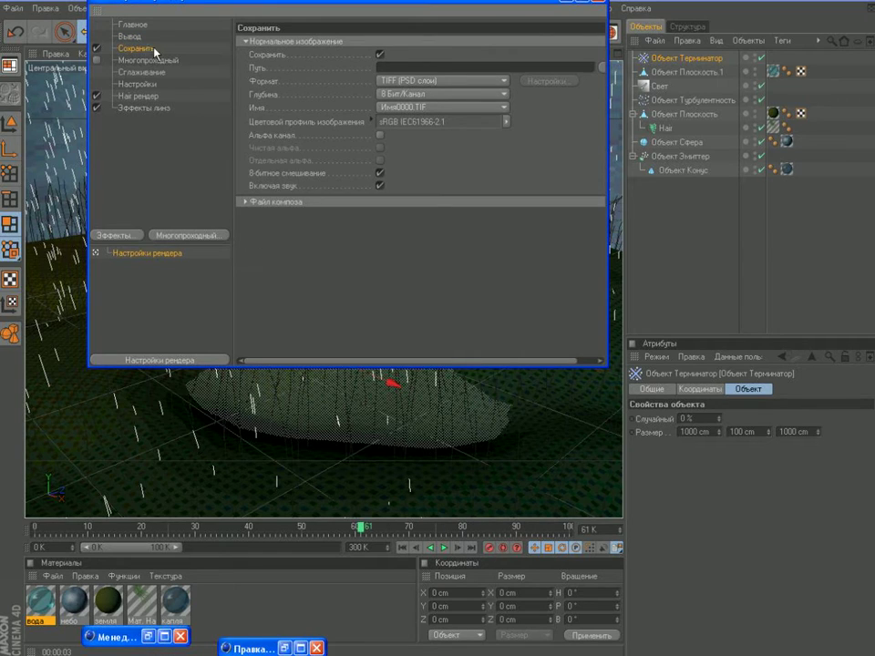
pyautogui.click(504, 86)
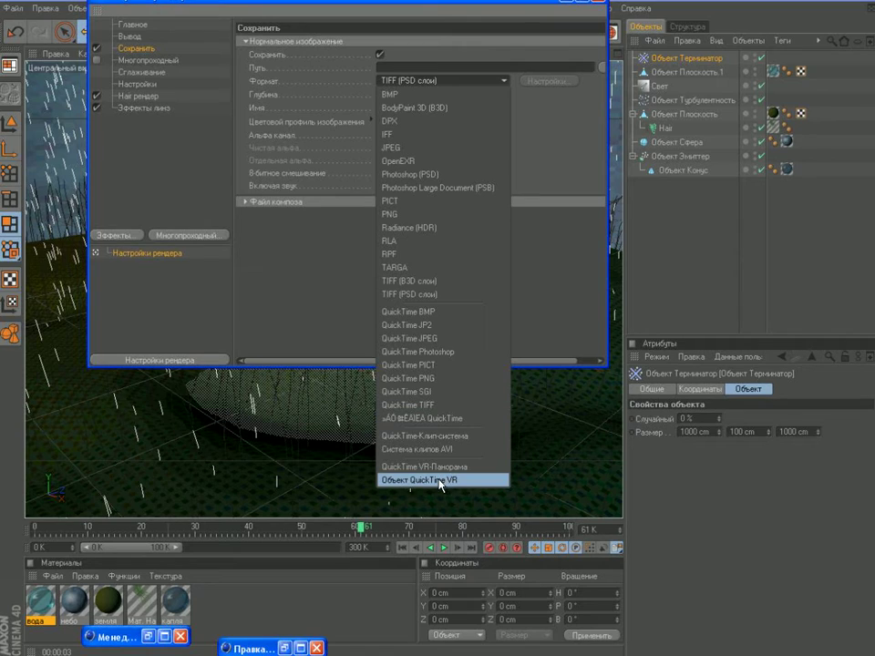
pyautogui.click(441, 448)
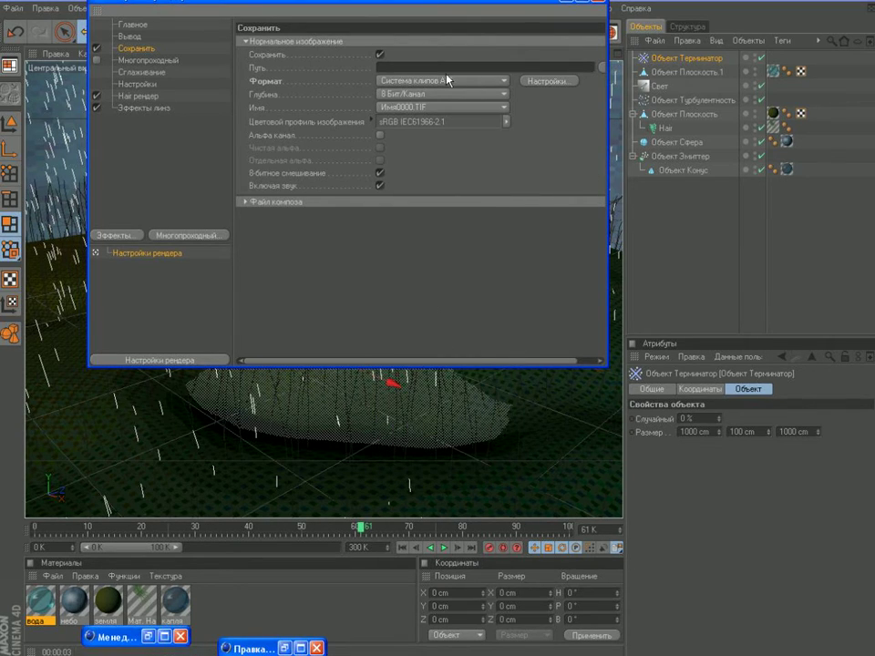
pyautogui.click(548, 80)
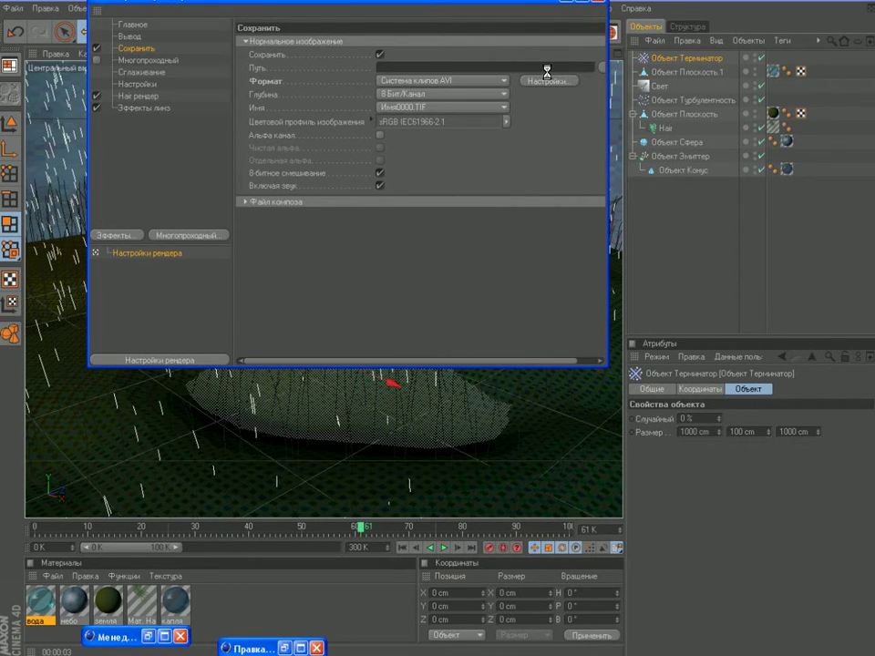
pyautogui.click(225, 68)
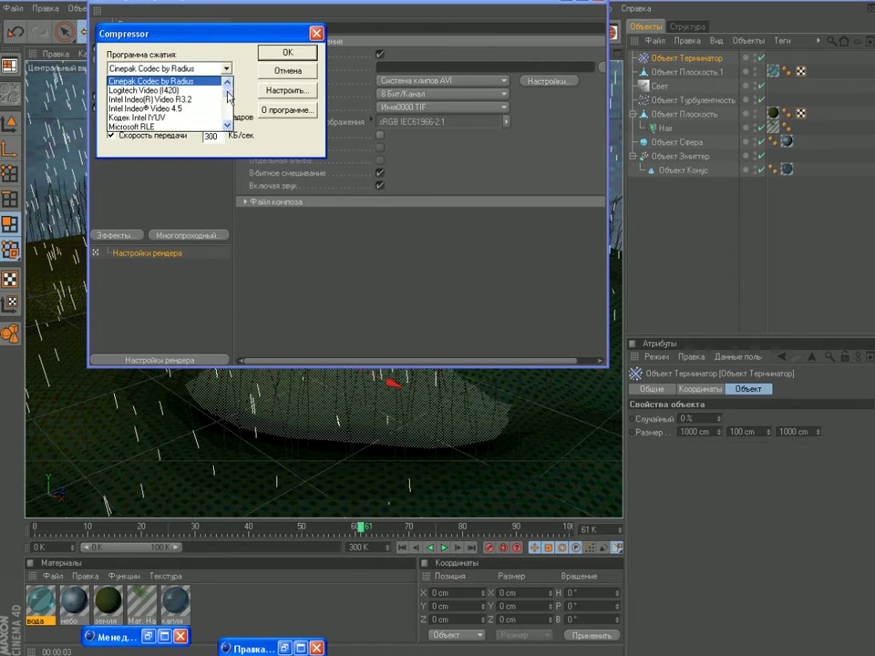
pyautogui.scroll(-3, 185, 127)
pyautogui.click(137, 118)
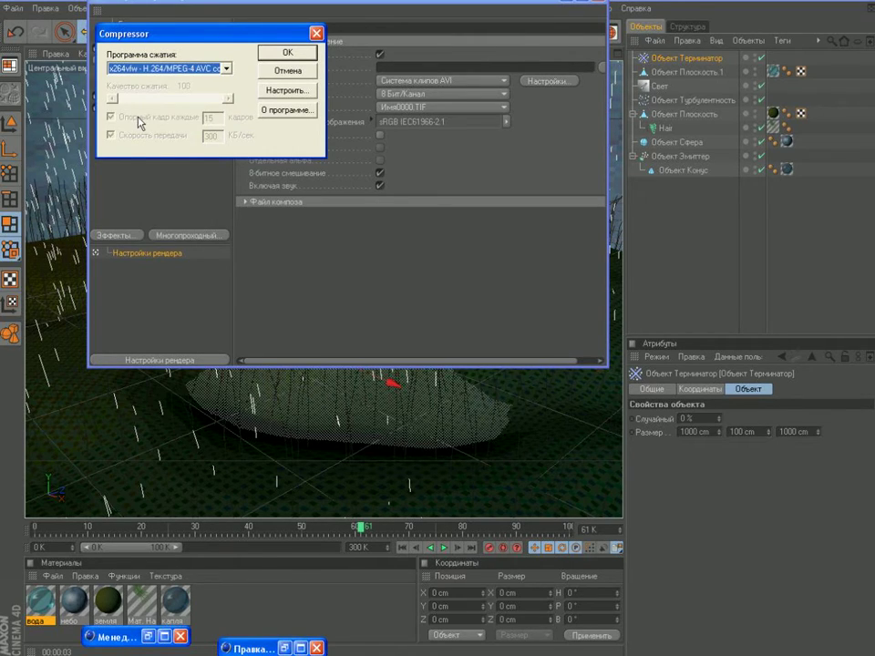
pyautogui.click(287, 55)
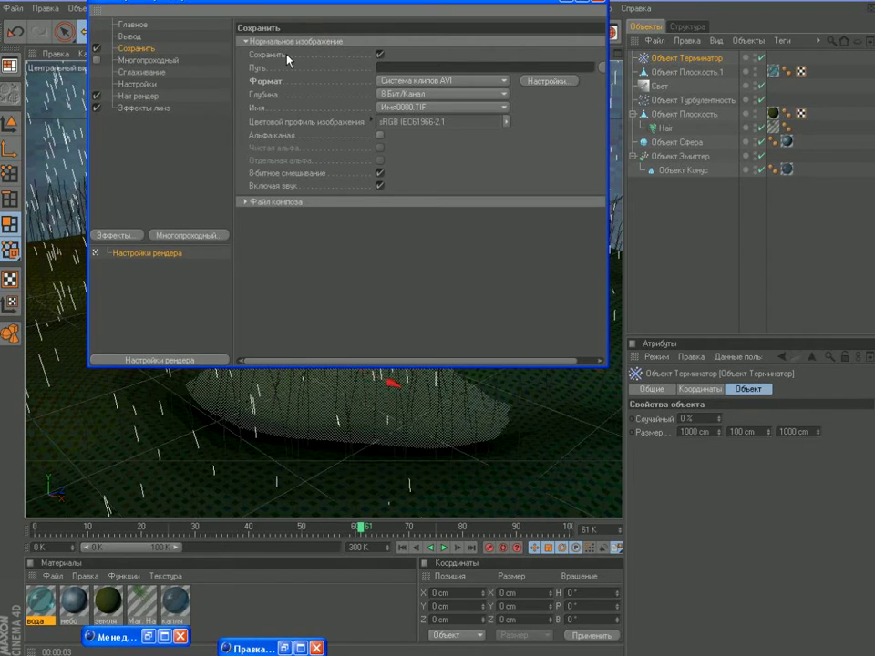
# Step: Review the render settings for antialiasing, general options, Hair render and lens effects, and close them
pyautogui.click(118, 60)
pyautogui.click(144, 72)
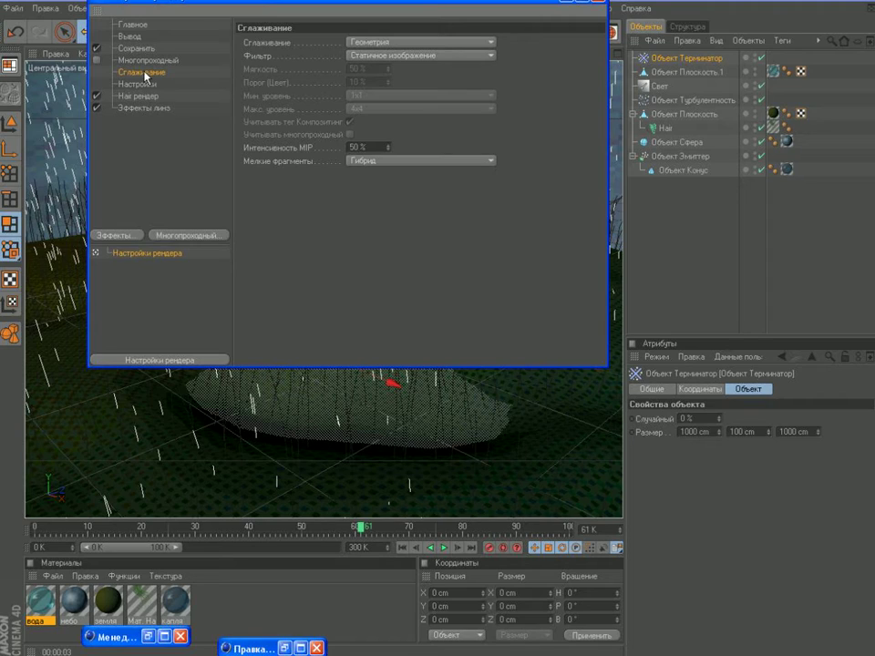
pyautogui.click(146, 84)
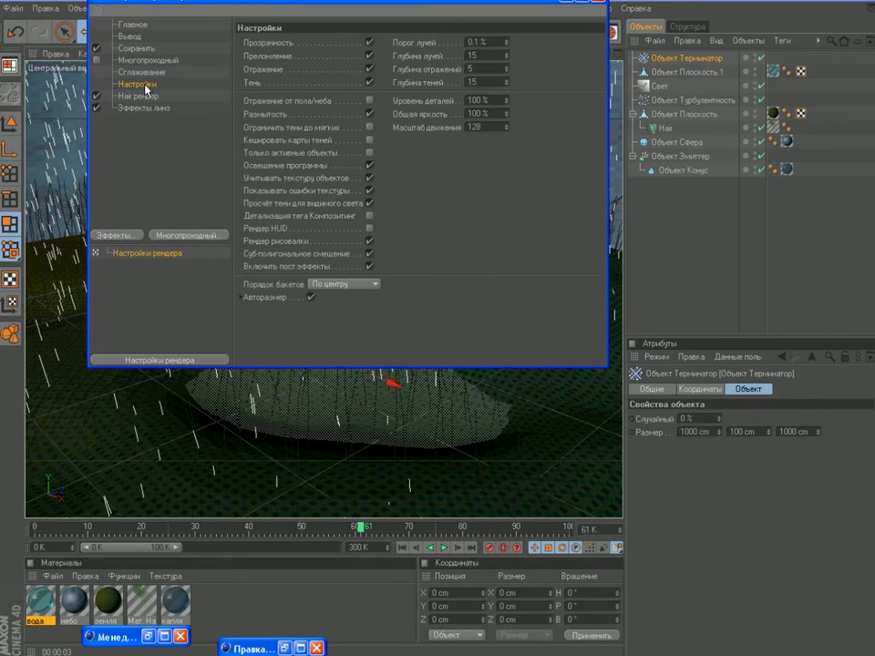
pyautogui.click(144, 96)
pyautogui.click(146, 107)
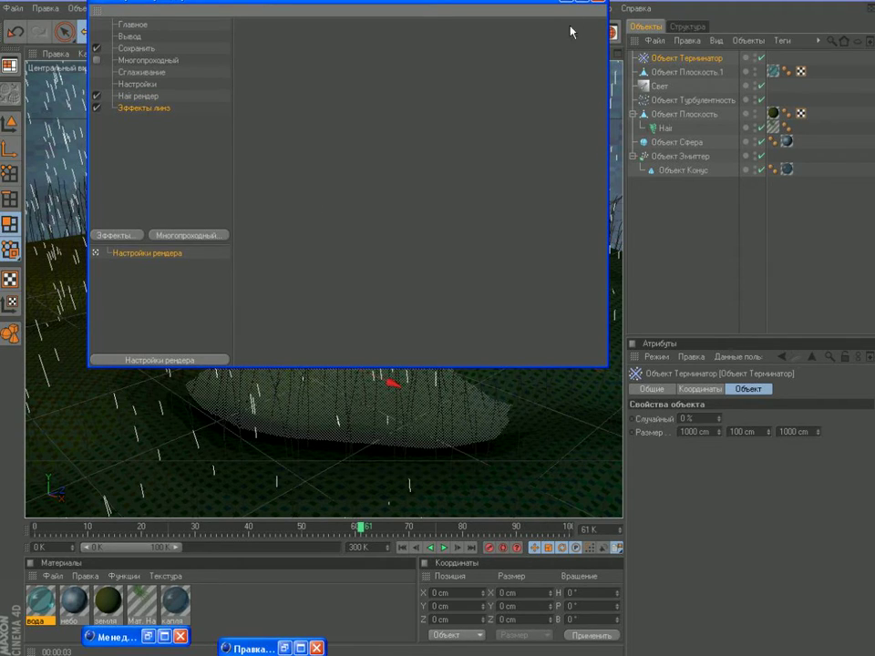
pyautogui.moveTo(413, 3); pyautogui.dragTo(407, 33)
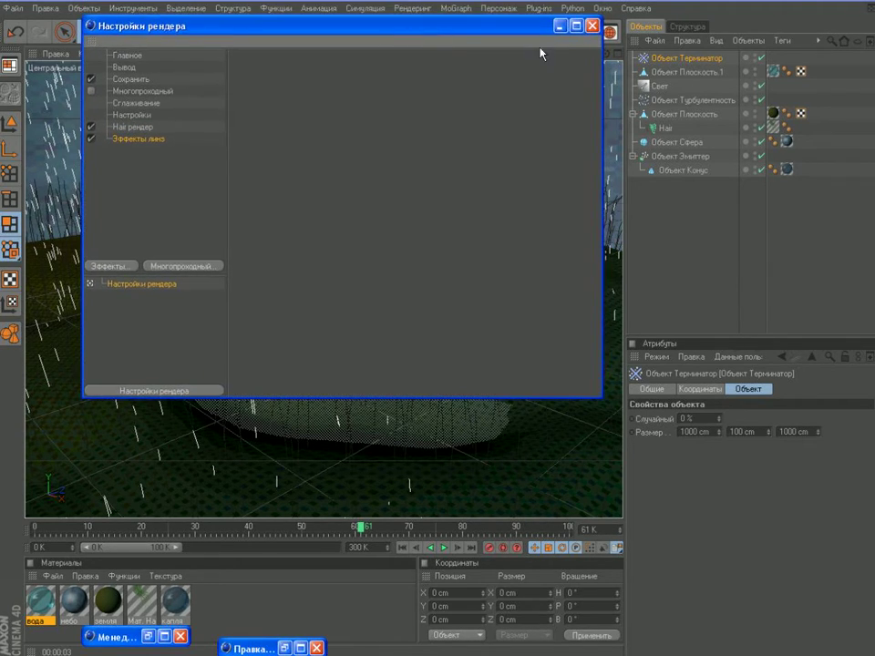
pyautogui.click(591, 25)
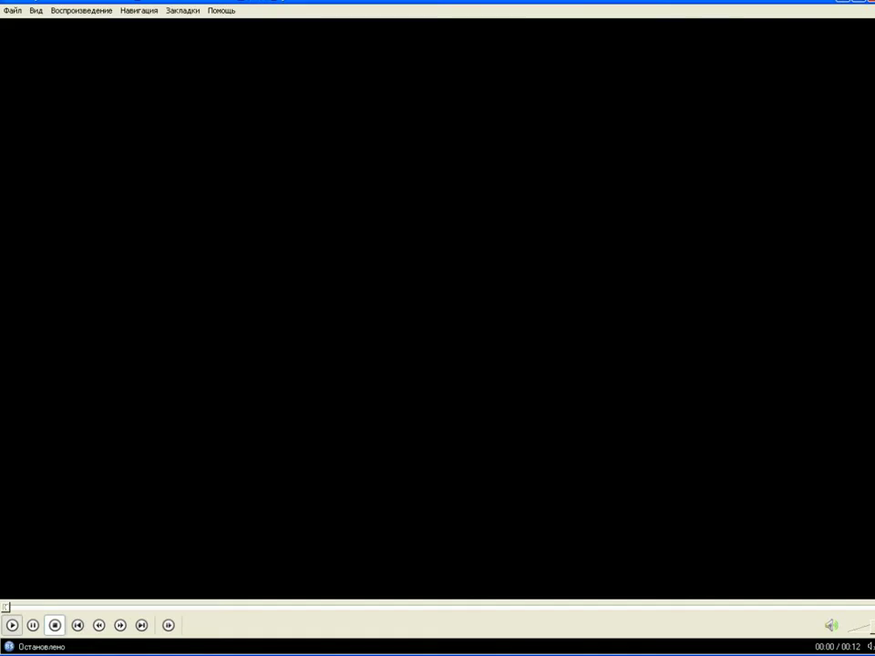
# Step: Switch to the video player and play the rendered animation clip
pyautogui.click(11, 626)
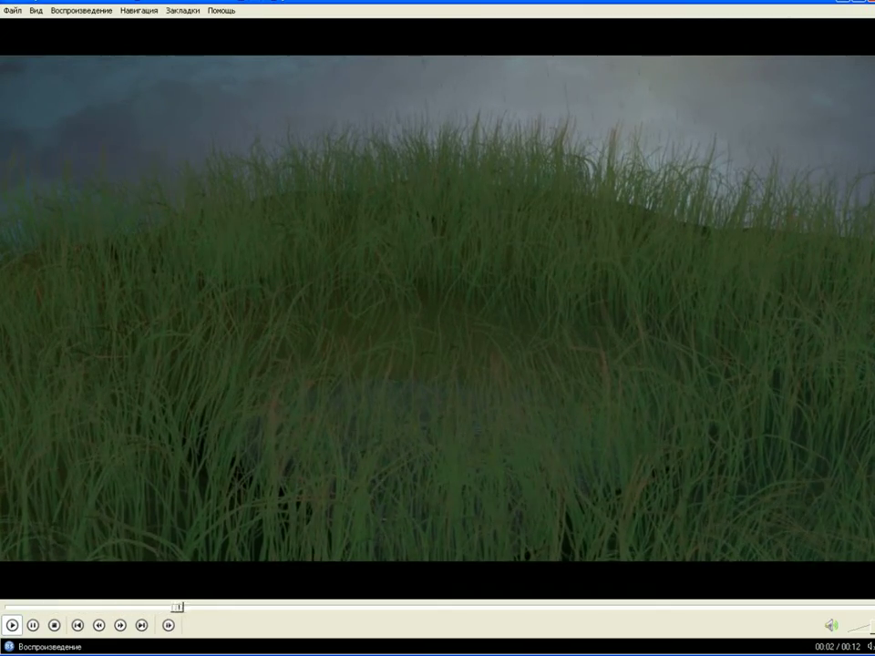